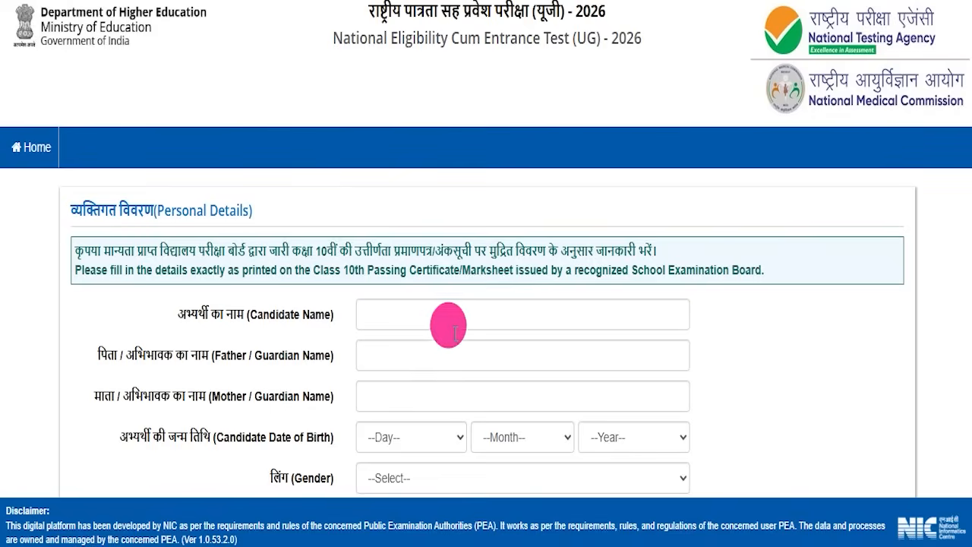
Step: Highlight the last date for applying online in the NEET UG 2026 article's important dates
scroll(495, 317, "up", 10)
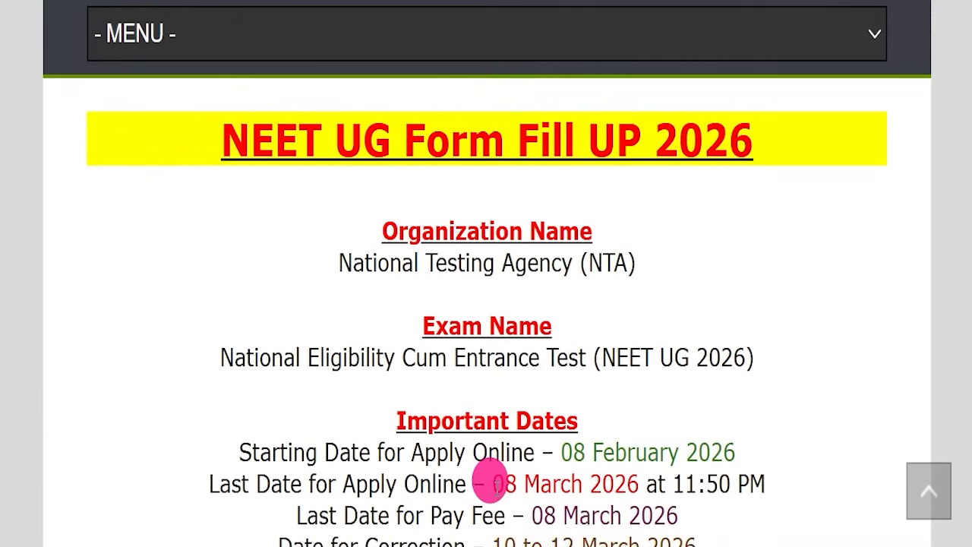
left_click_drag(492, 483, 638, 486)
left_click(786, 406)
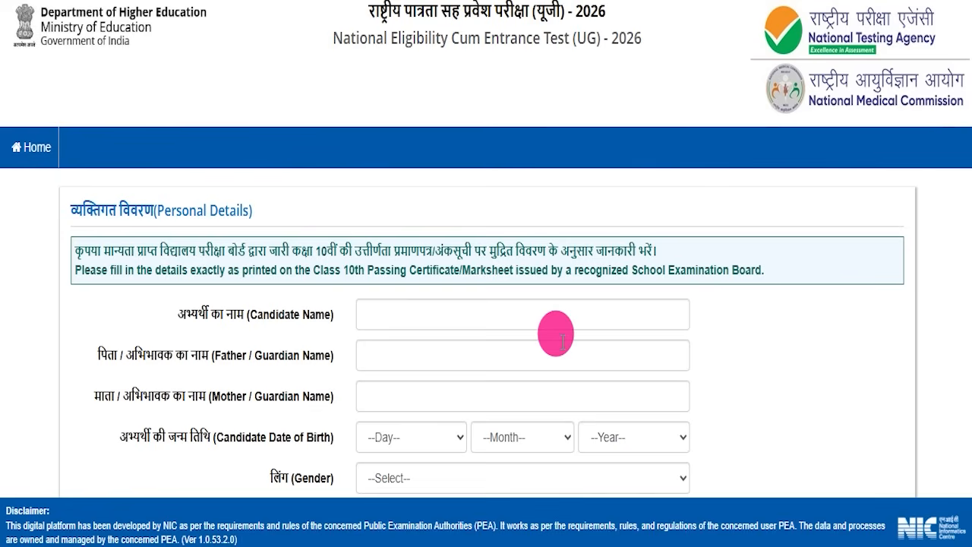
Step: Look through the NEET (UG) 2026 registration form from Personal Details down to the CAPTCHA section
scroll(565, 353, "down", 2)
scroll(565, 354, "down", 4)
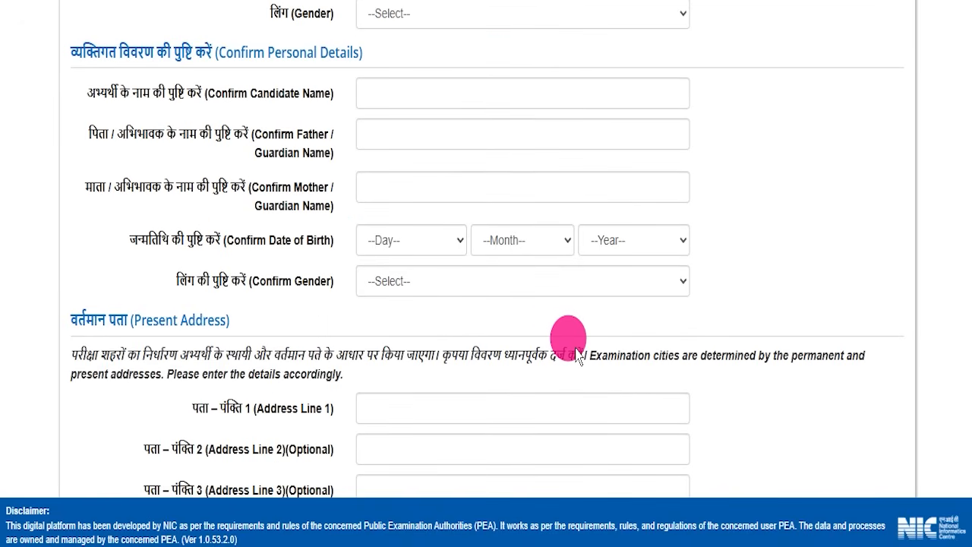
scroll(565, 357, "down", 15)
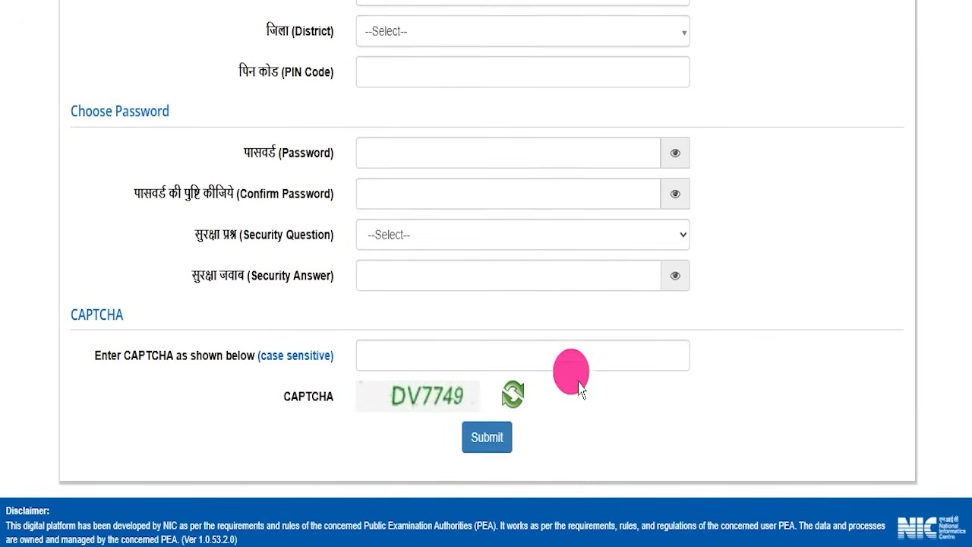
scroll(386, 350, "up", 20)
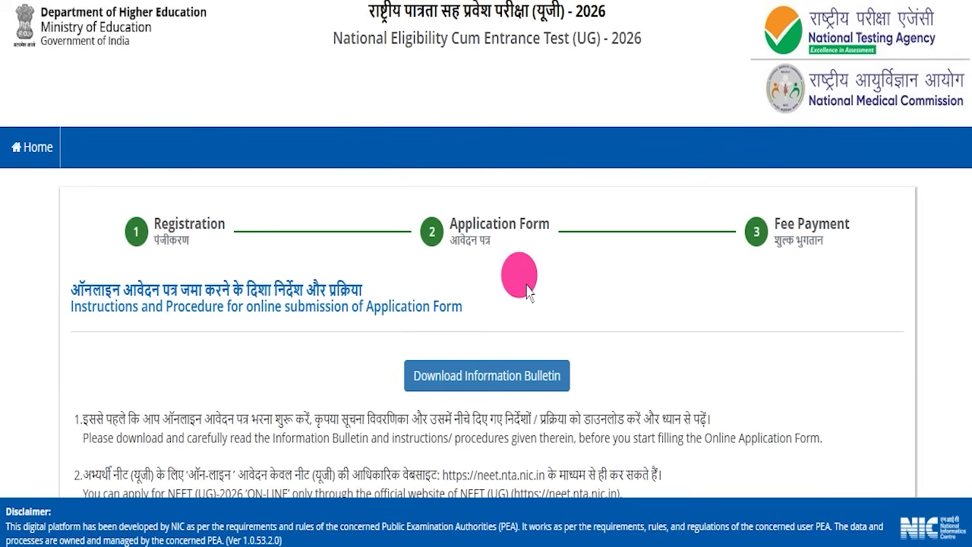
Step: Read the application instructions, covering the category fees, the application procedure and the document upload requirements
scroll(529, 292, "down", 7)
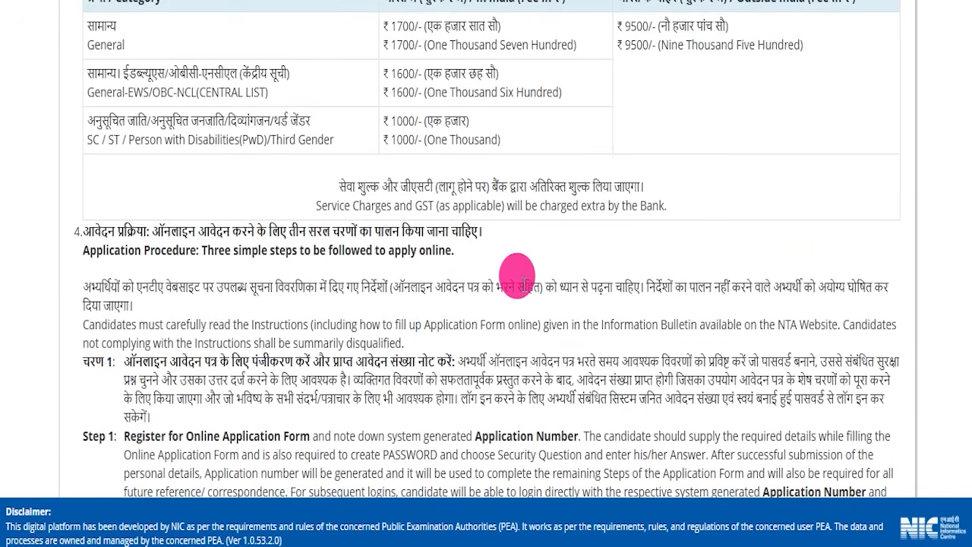
scroll(526, 281, "down", 5)
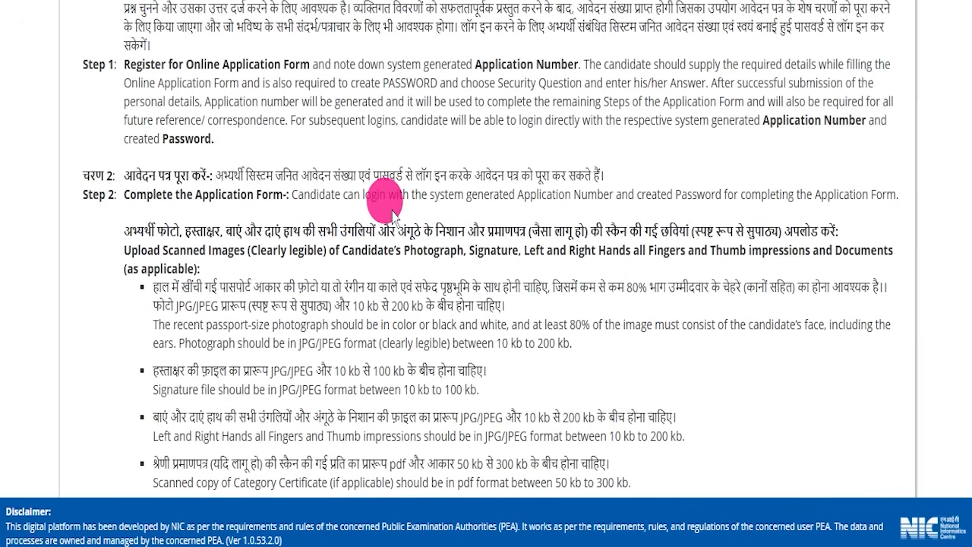
scroll(393, 215, "down", 15)
scroll(395, 240, "down", 1)
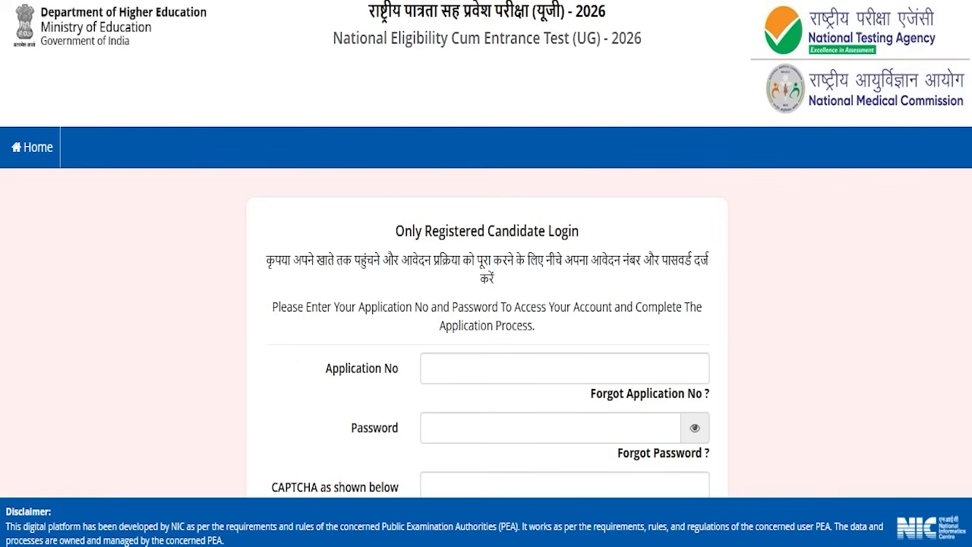
Step: Return to the registration form and review its personal details, present and permanent address, password and CAPTCHA sections
left_click(411, 288)
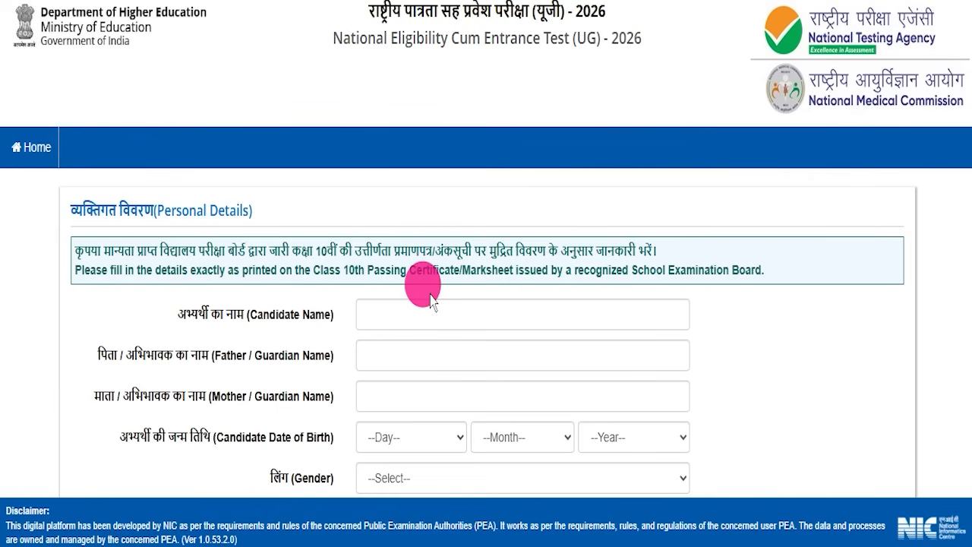
scroll(429, 300, "down", 1)
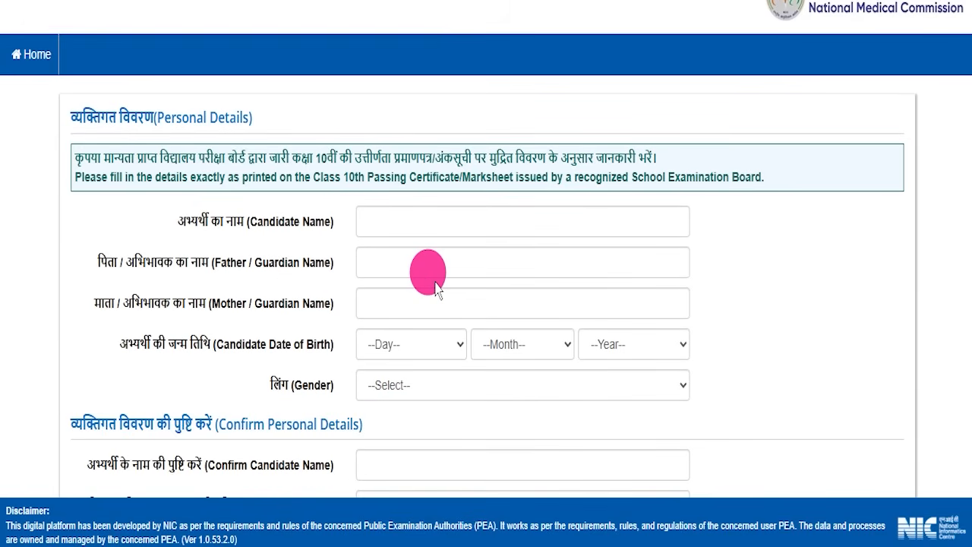
scroll(444, 295, "down", 7)
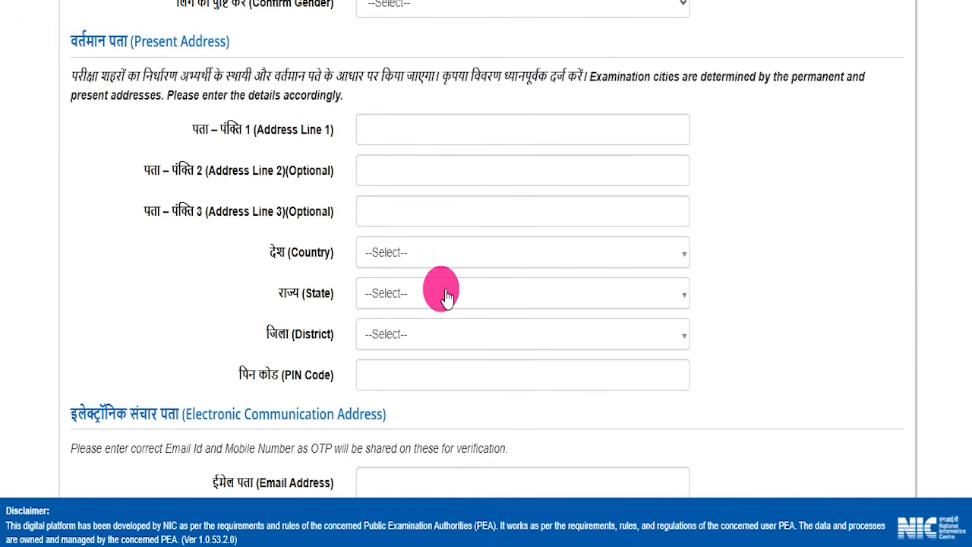
scroll(448, 296, "down", 2)
scroll(448, 287, "down", 6)
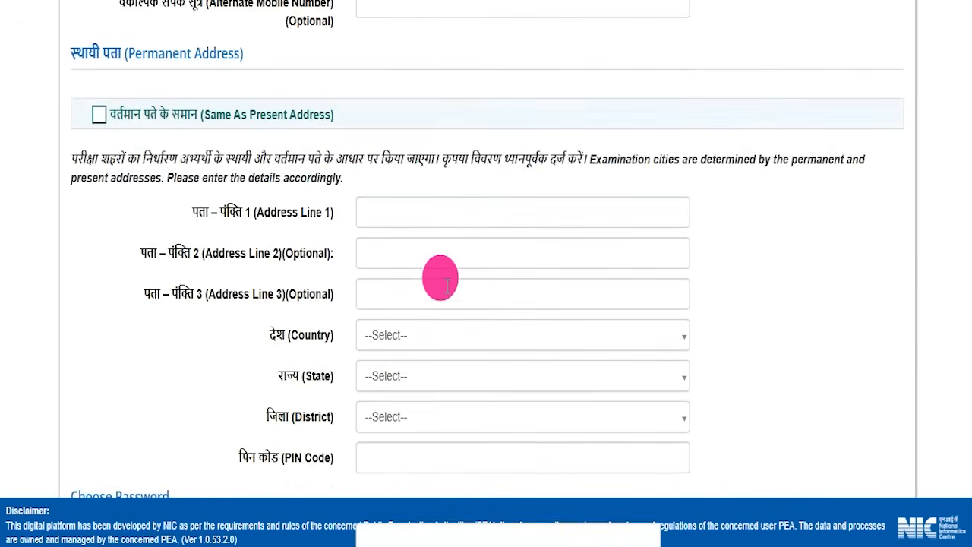
scroll(448, 289, "down", 3)
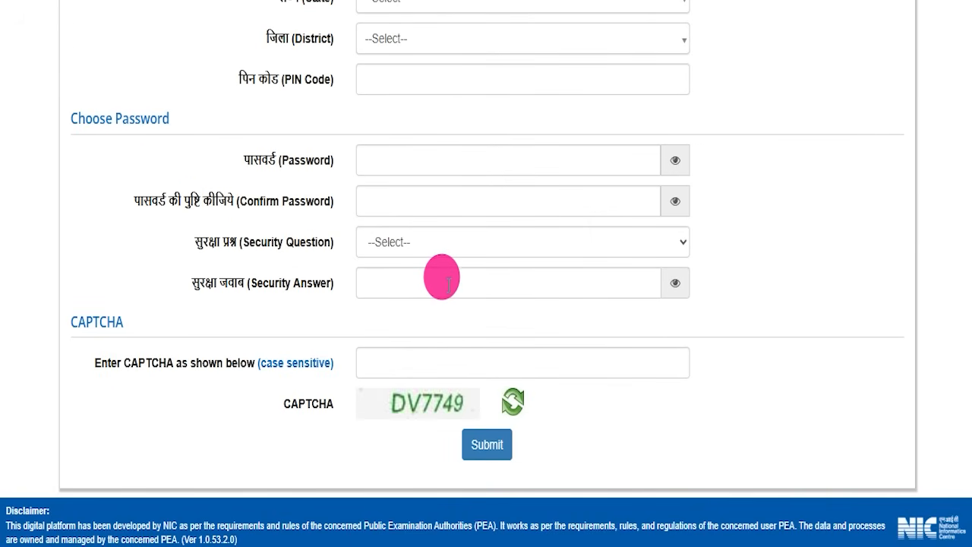
scroll(448, 285, "up", 20)
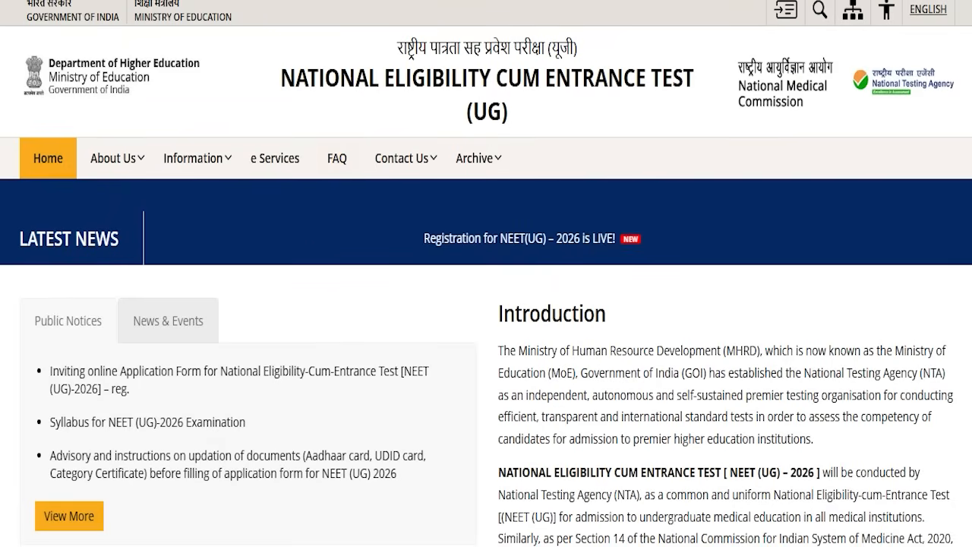
Step: Look over the official NEET (UG) homepage and the candidate registration and login portal page
scroll(332, 200, "down", 10)
scroll(340, 226, "up", 10)
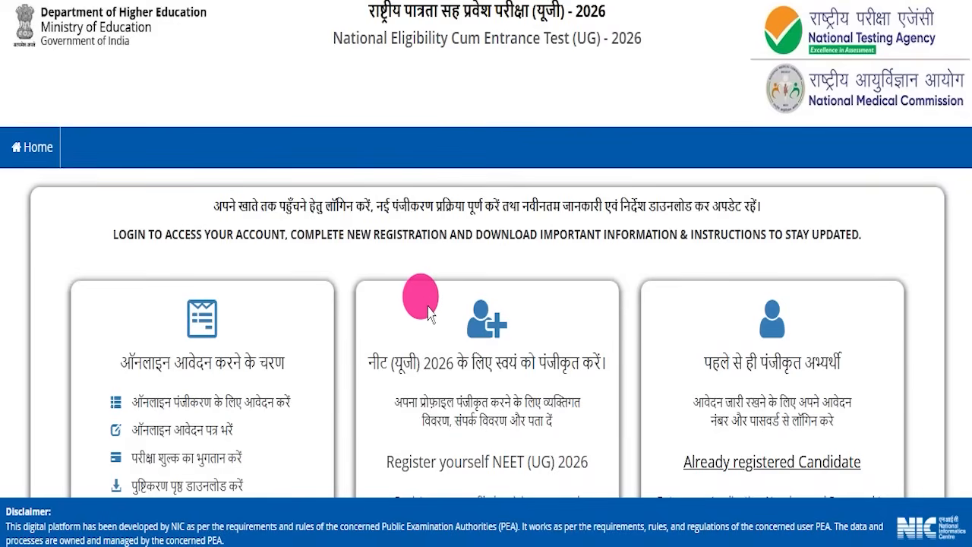
scroll(414, 296, "down", 5)
scroll(402, 262, "up", 5)
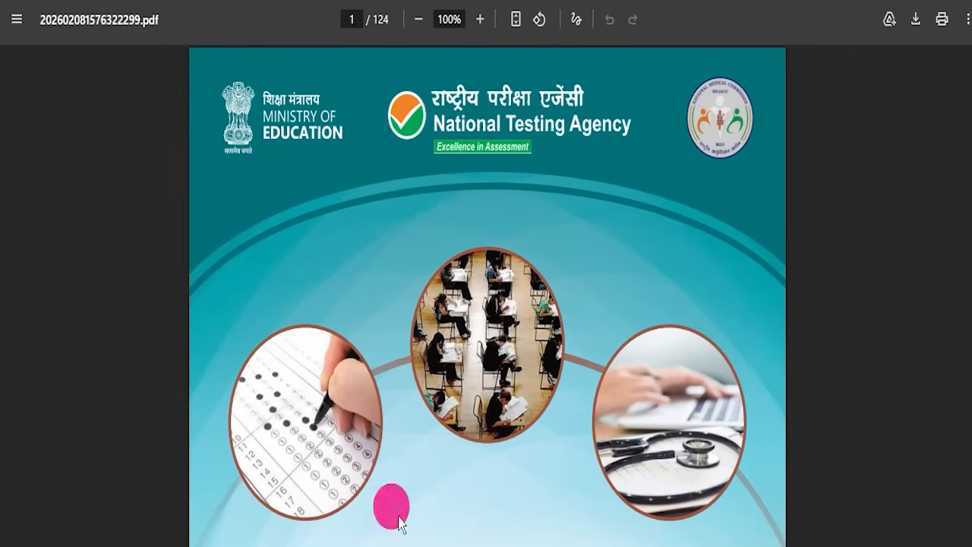
Step: View the cover page of the NEET (UG)-2026 information bulletin PDF
scroll(425, 228, "down", 5)
scroll(423, 245, "down", 3)
scroll(417, 227, "up", 9)
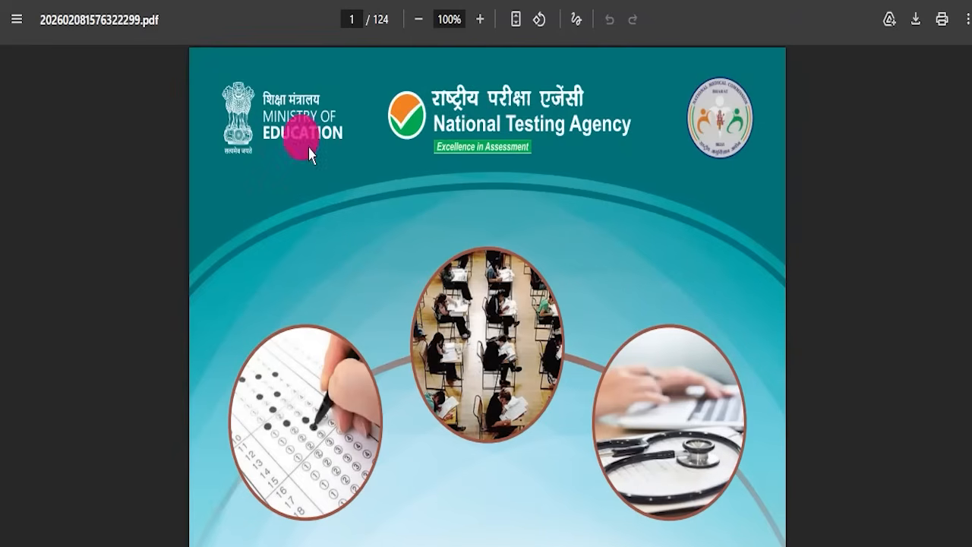
scroll(419, 217, "down", 5)
scroll(431, 253, "down", 3)
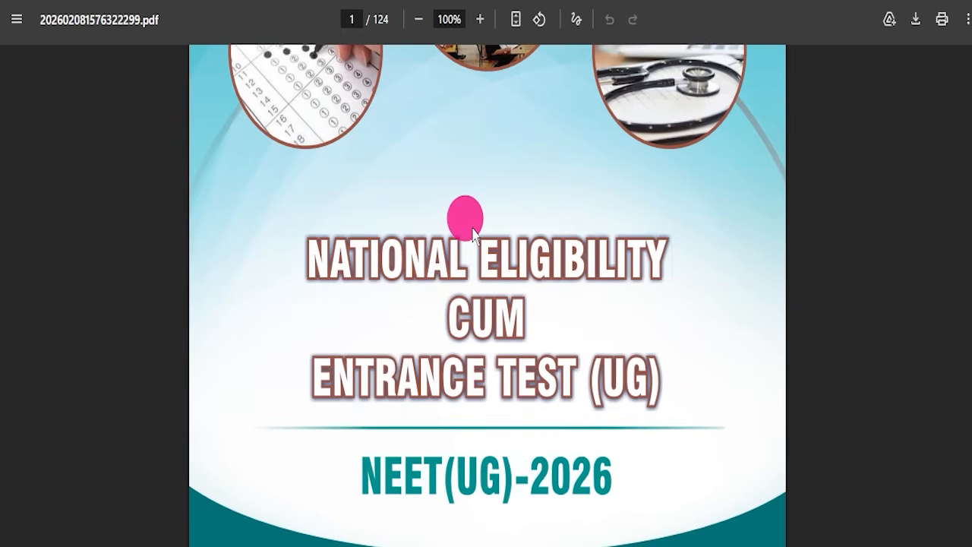
scroll(472, 234, "down", 3)
scroll(467, 239, "up", 9)
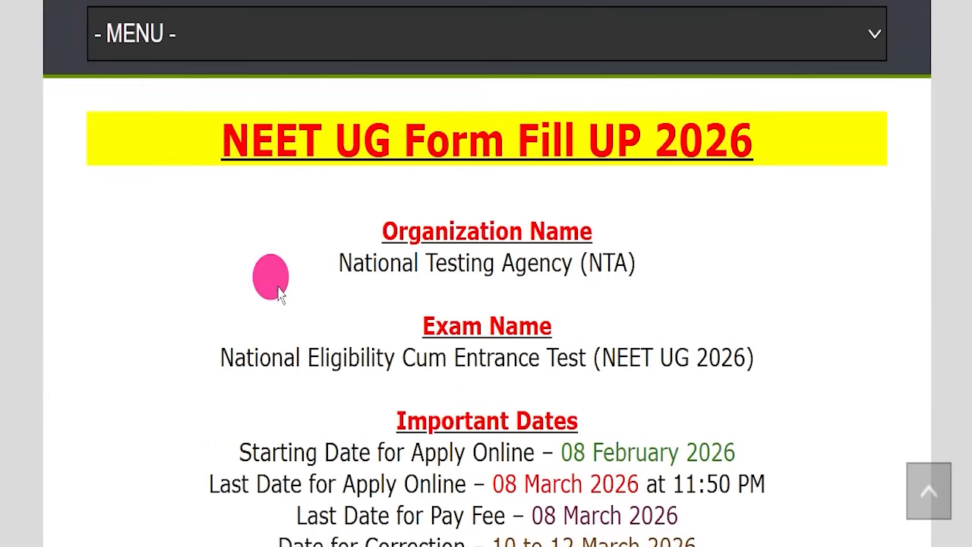
Step: Highlight the "NEET UG Form Fill UP 2026" heading and skim the article from the site header down to that section
left_click_drag(159, 119, 749, 115)
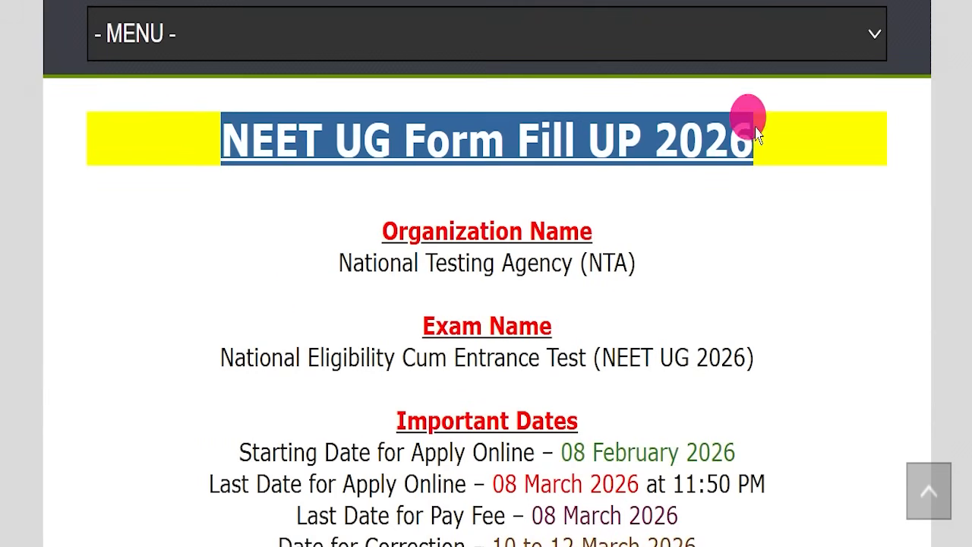
left_click(748, 224)
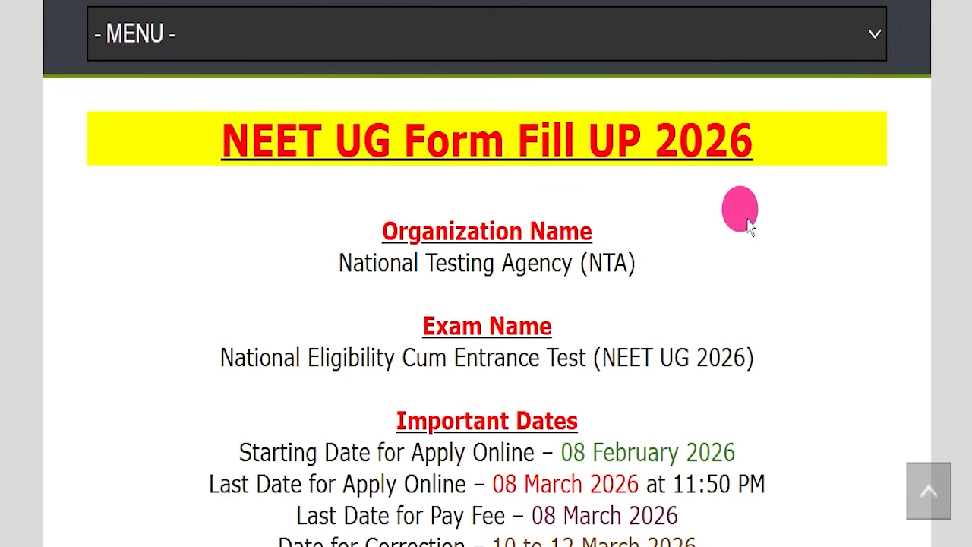
scroll(748, 224, "up", 10)
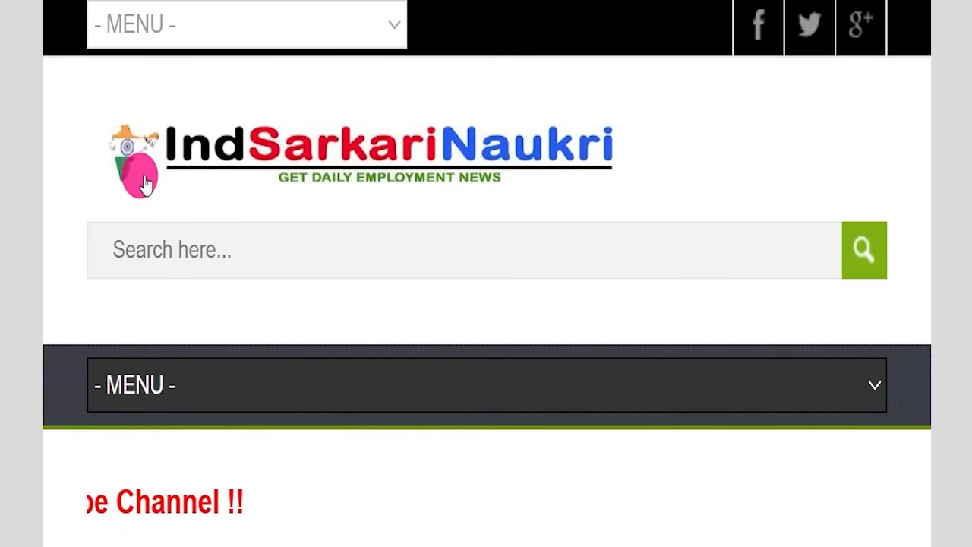
scroll(399, 223, "down", 8)
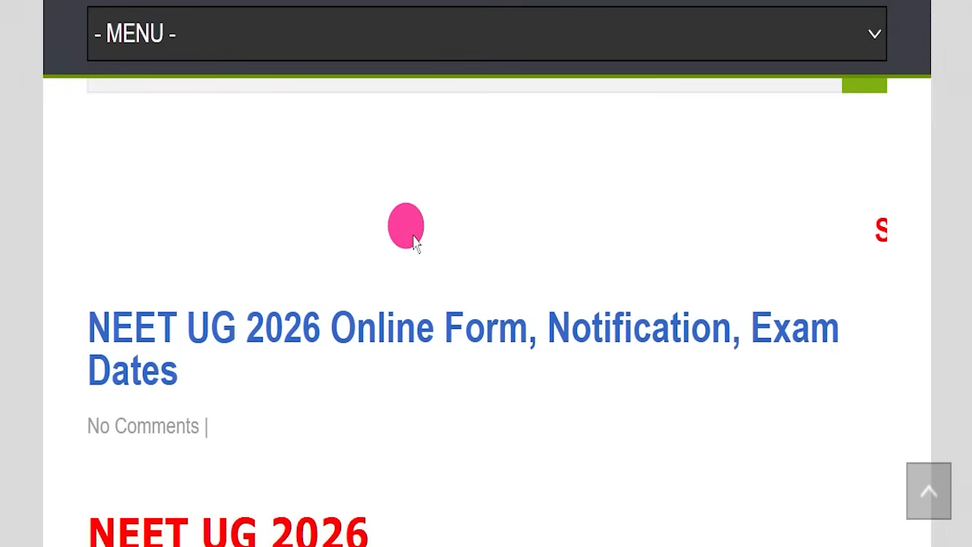
scroll(416, 250, "down", 6)
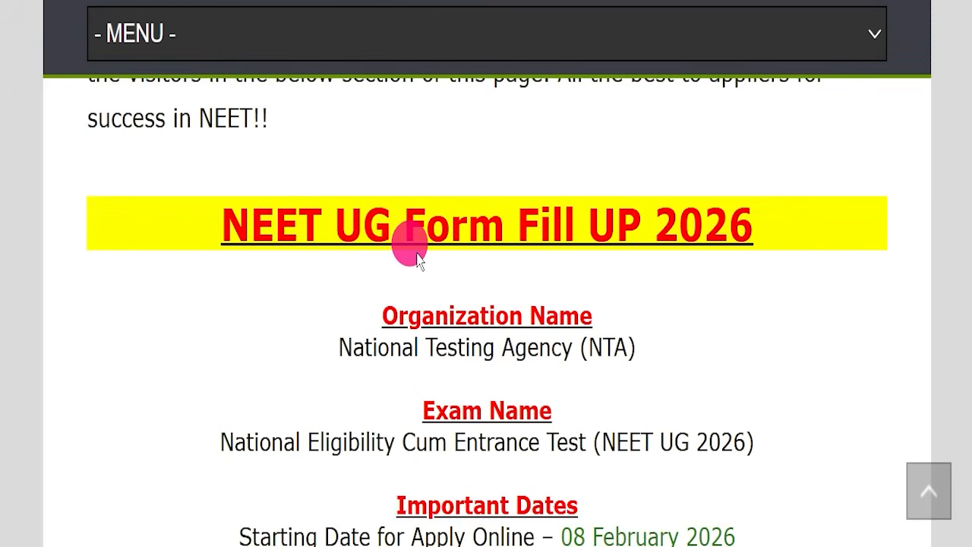
scroll(416, 258, "down", 2)
scroll(412, 243, "up", 2)
scroll(412, 246, "down", 1)
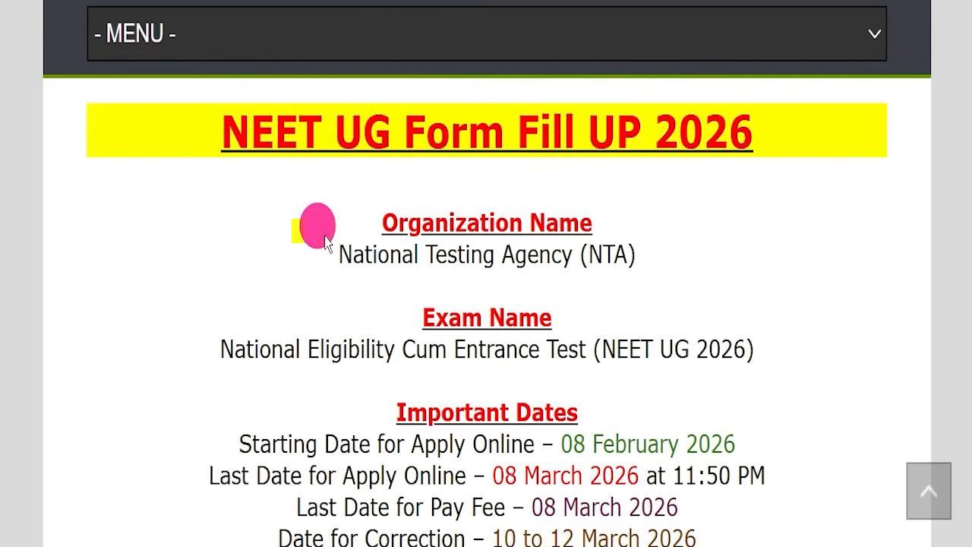
Step: Highlight the form fill-up heading, the organization name and the exam name in the article to read them
triple_click(188, 155)
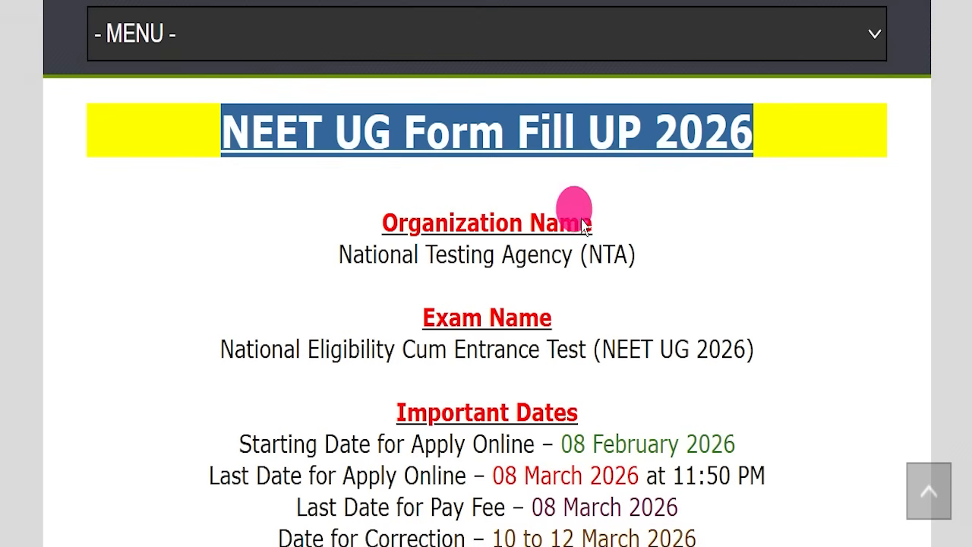
left_click_drag(312, 256, 625, 235)
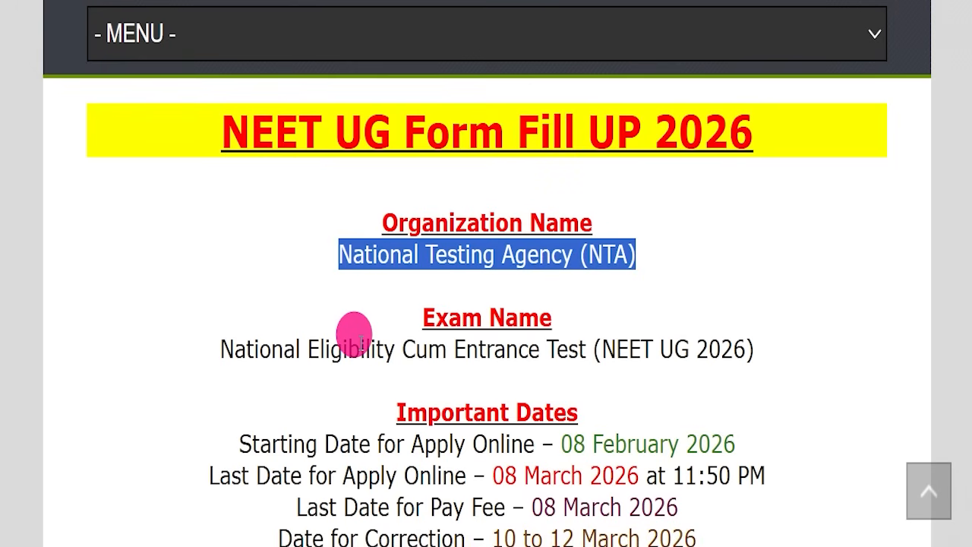
left_click(355, 292)
triple_click(425, 318)
left_click_drag(430, 334, 760, 350)
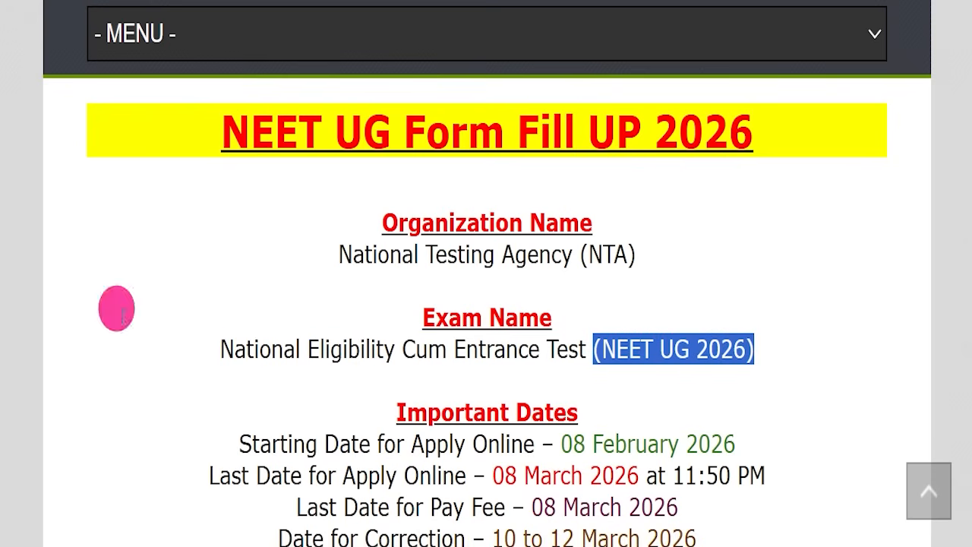
Step: Review the Important Dates section, highlighting the last date for applying online and the NEET UG exam date
scroll(634, 317, "down", 2)
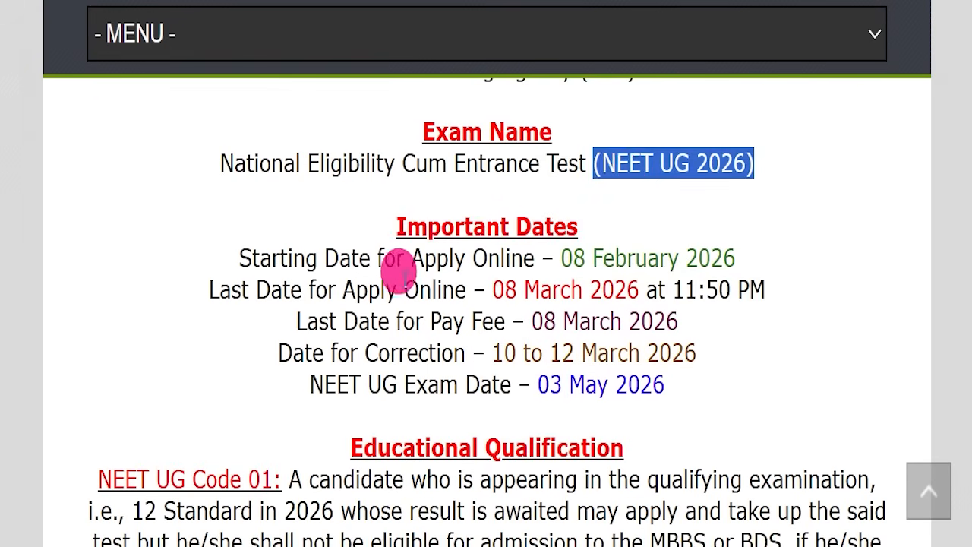
left_click_drag(308, 217, 651, 213)
left_click(651, 213)
left_click_drag(211, 287, 759, 287)
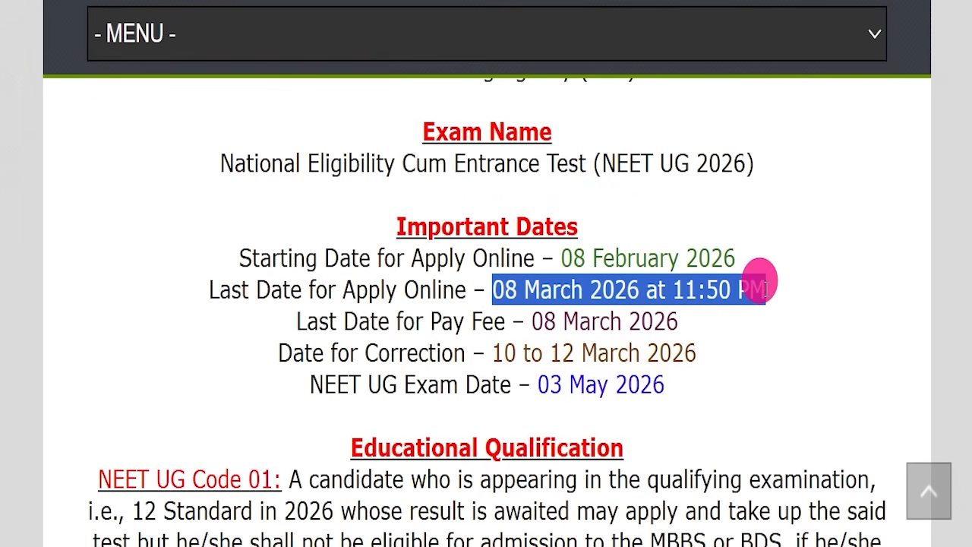
left_click(692, 342)
left_click_drag(494, 290, 807, 292)
left_click(659, 330)
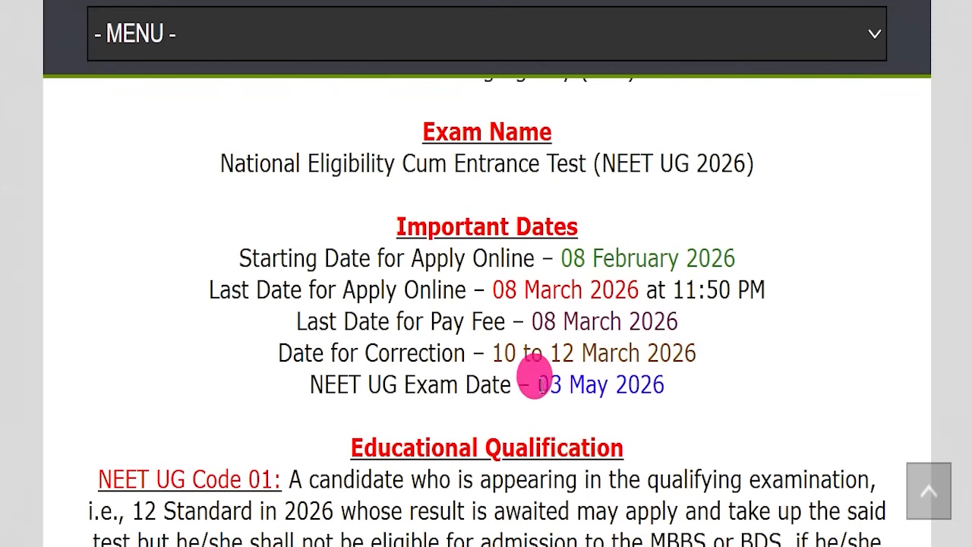
left_click_drag(536, 383, 684, 382)
Step: Read the Educational Qualification section, highlighting its heading and the text of NEET UG Codes 01 to 03
scroll(592, 395, "down", 3)
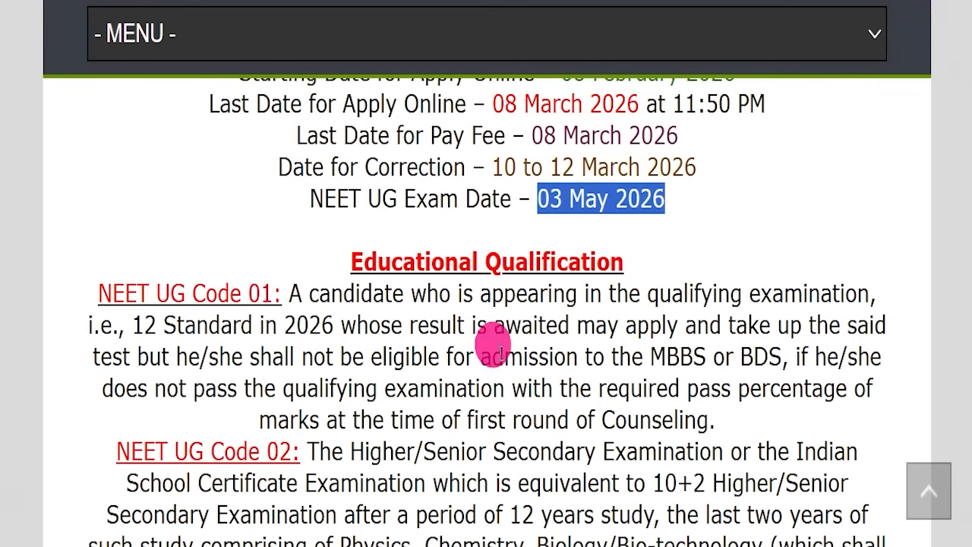
left_click_drag(323, 258, 621, 245)
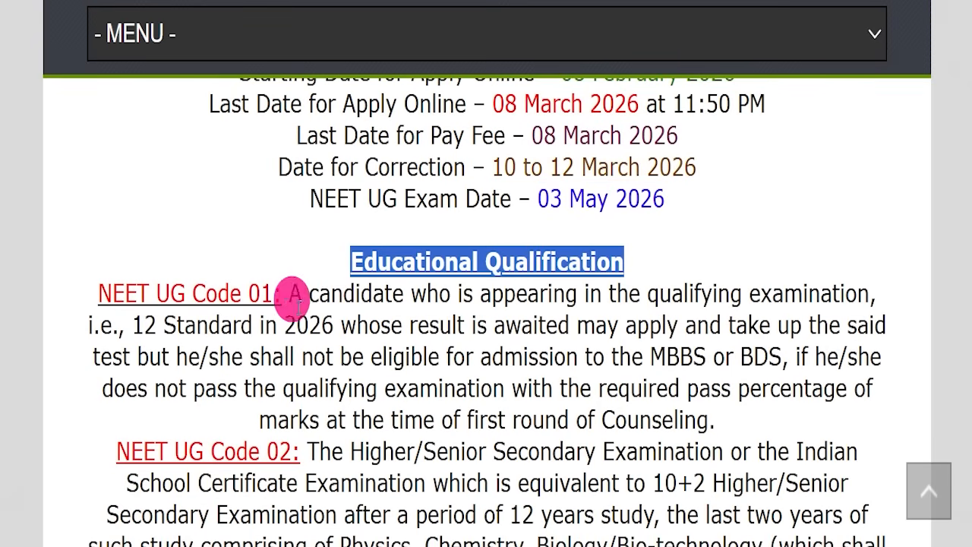
left_click_drag(195, 288, 494, 382)
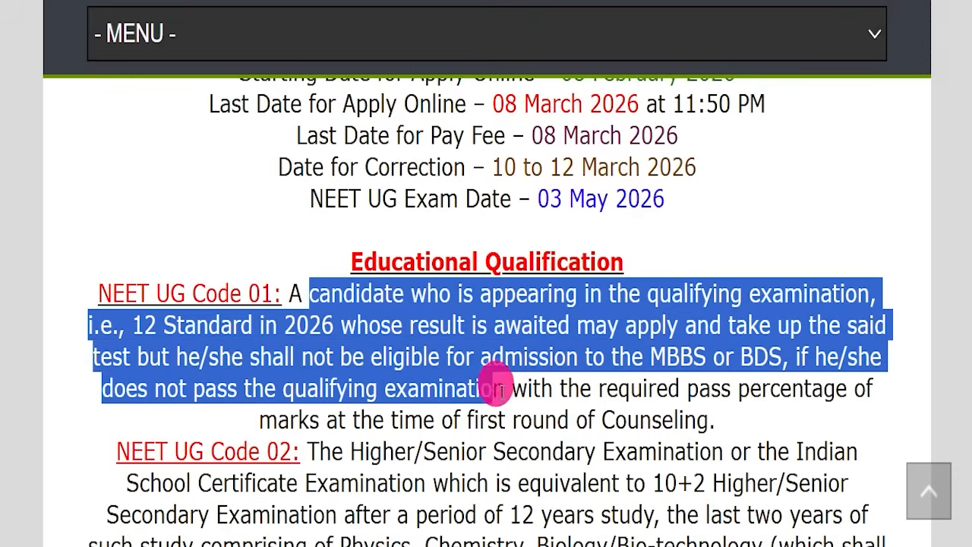
scroll(469, 358, "down", 3)
left_click_drag(331, 268, 449, 417)
scroll(450, 414, "down", 3)
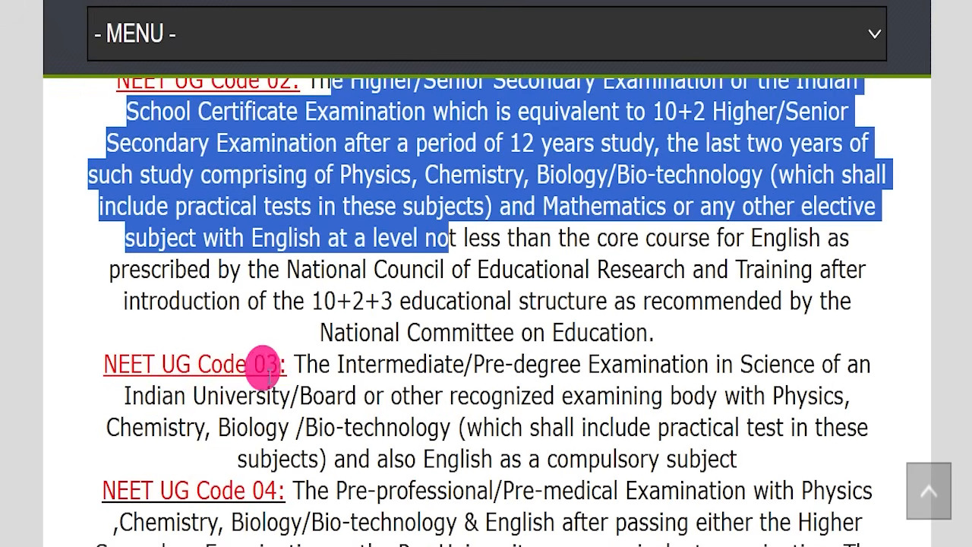
scroll(304, 392, "down", 3)
left_click_drag(286, 273, 434, 401)
Step: Find the Age Limit section of the article and highlight the minimum and maximum age lines
scroll(434, 354, "down", 10)
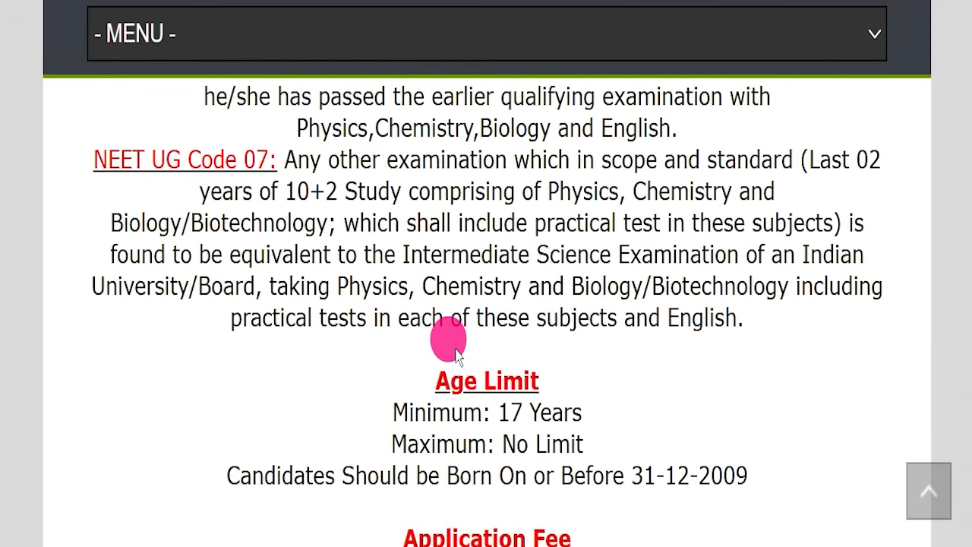
scroll(456, 353, "down", 1)
left_click_drag(365, 334, 600, 334)
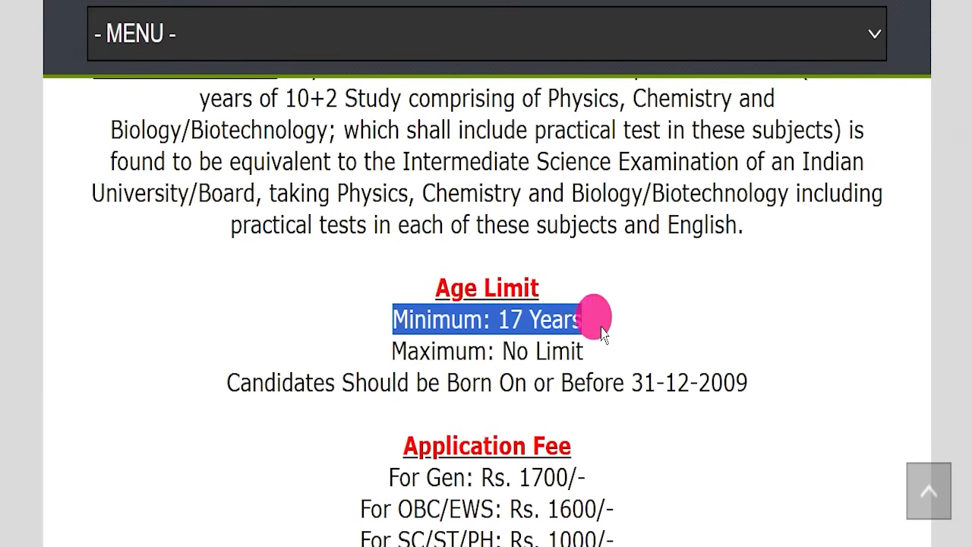
left_click_drag(365, 349, 590, 350)
Step: Review the Application Fee section, highlighting its heading, the fee for each candidate category and the online payment mode
scroll(607, 353, "down", 1)
scroll(600, 345, "down", 2)
left_click_drag(334, 165, 581, 167)
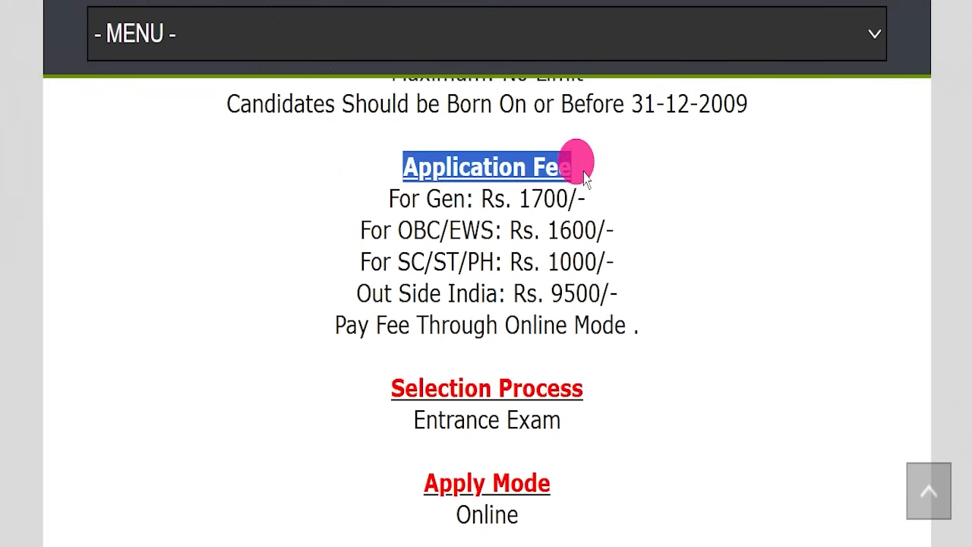
left_click_drag(345, 194, 659, 199)
left_click_drag(316, 228, 645, 211)
left_click_drag(289, 256, 653, 278)
left_click_drag(330, 284, 612, 292)
left_click(499, 335)
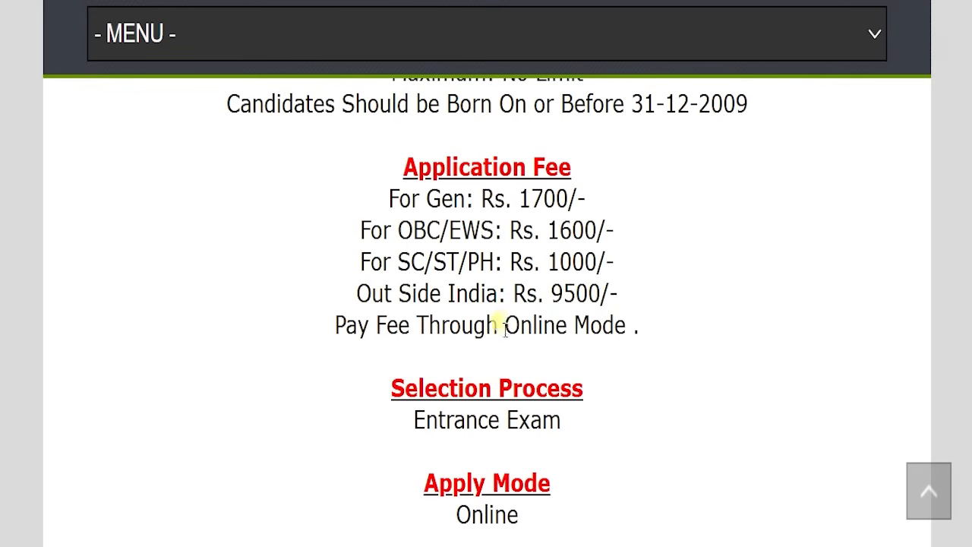
left_click_drag(499, 326, 608, 319)
Step: Highlight the selection process, the apply mode and the official website in the article to read them
scroll(532, 319, "down", 1)
left_click_drag(417, 327, 607, 328)
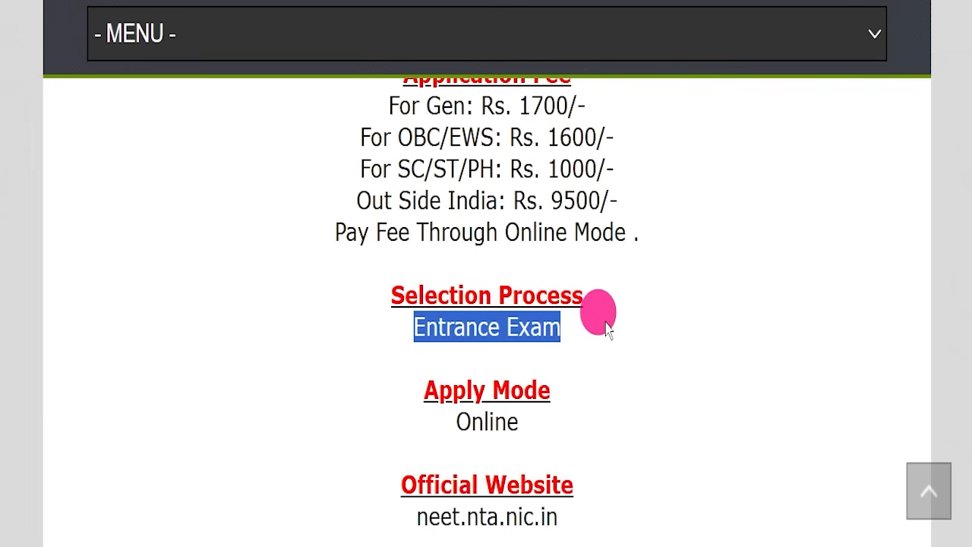
left_click_drag(417, 423, 614, 408)
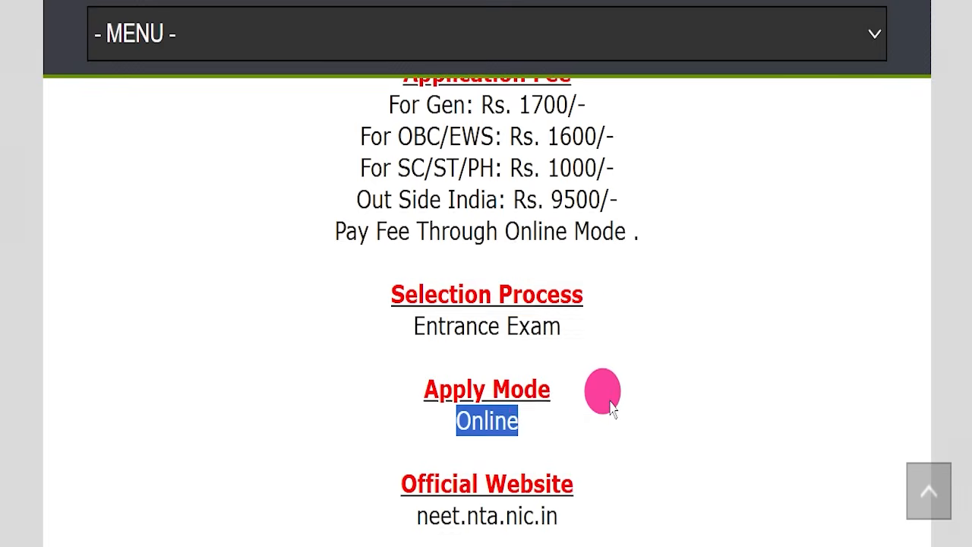
scroll(613, 408, "down", 2)
left_click_drag(413, 331, 568, 341)
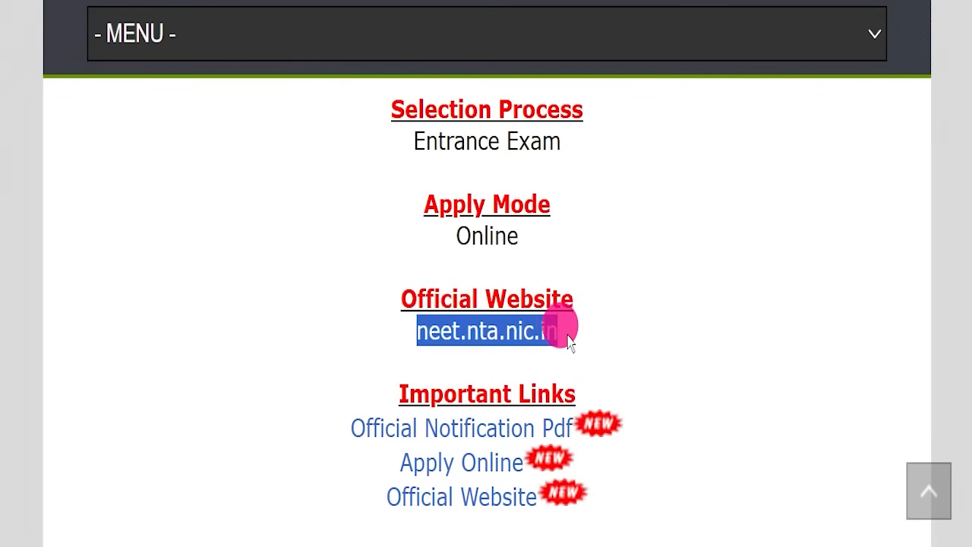
left_click_drag(401, 297, 606, 336)
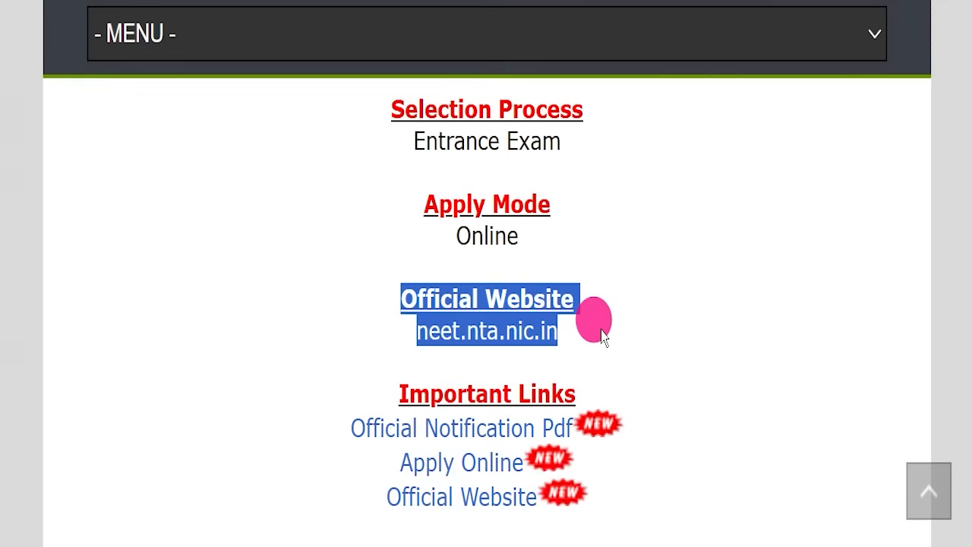
left_click(601, 338)
Step: Highlight the Important Links list and bring up the Official Notification PDF
scroll(623, 311, "down", 1)
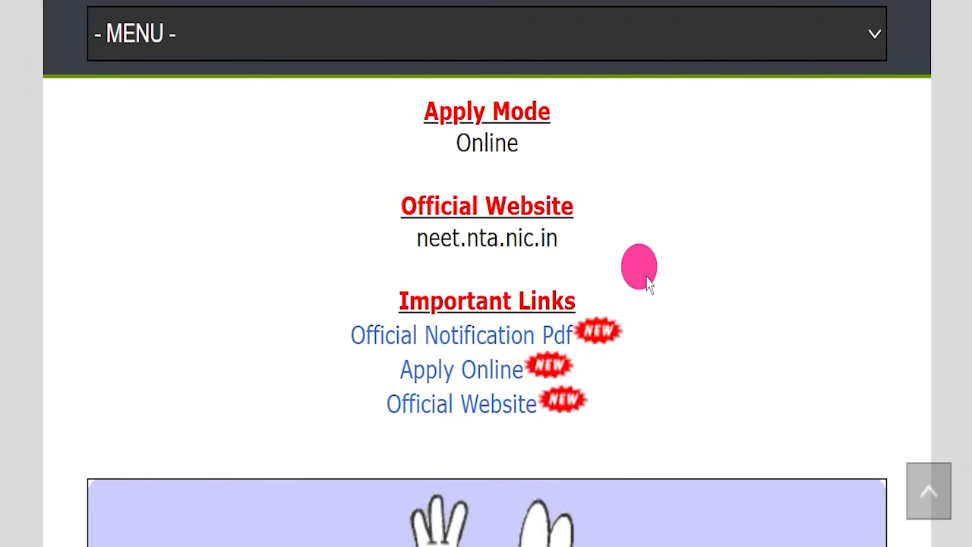
scroll(585, 228, "down", 1)
left_click_drag(352, 256, 654, 363)
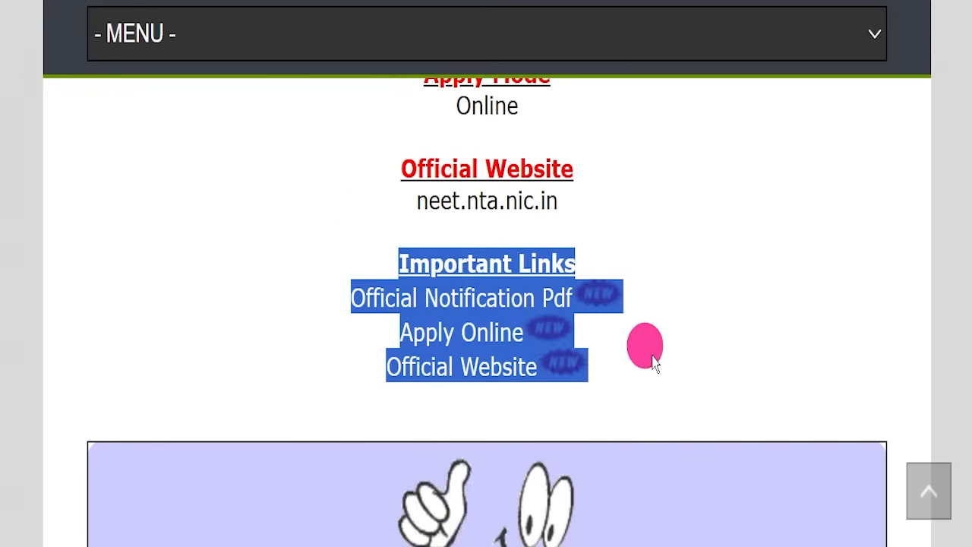
left_click(343, 300)
left_click_drag(338, 305, 523, 290)
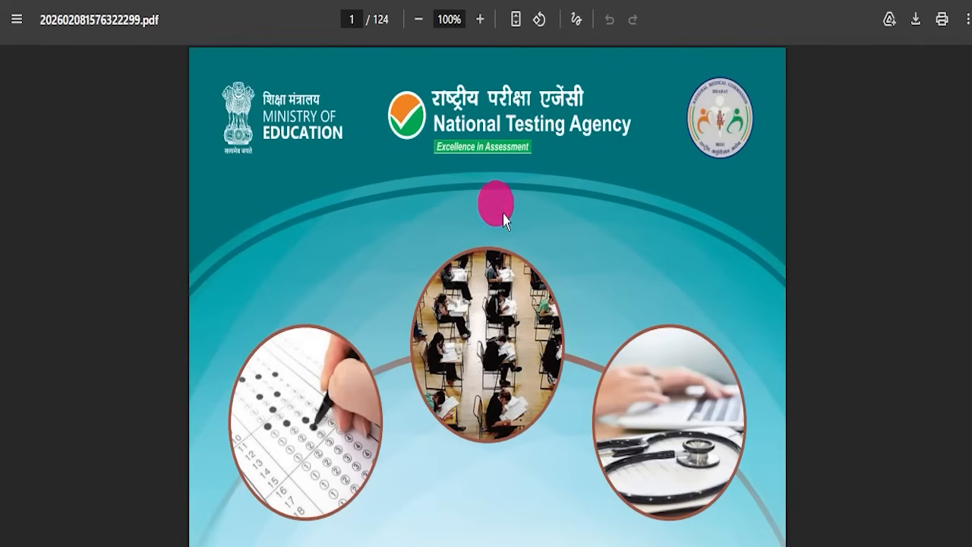
Step: Find the important dates and fee tables on page 7 of the bulletin and highlight their rows to read them
scroll(501, 221, "down", 10)
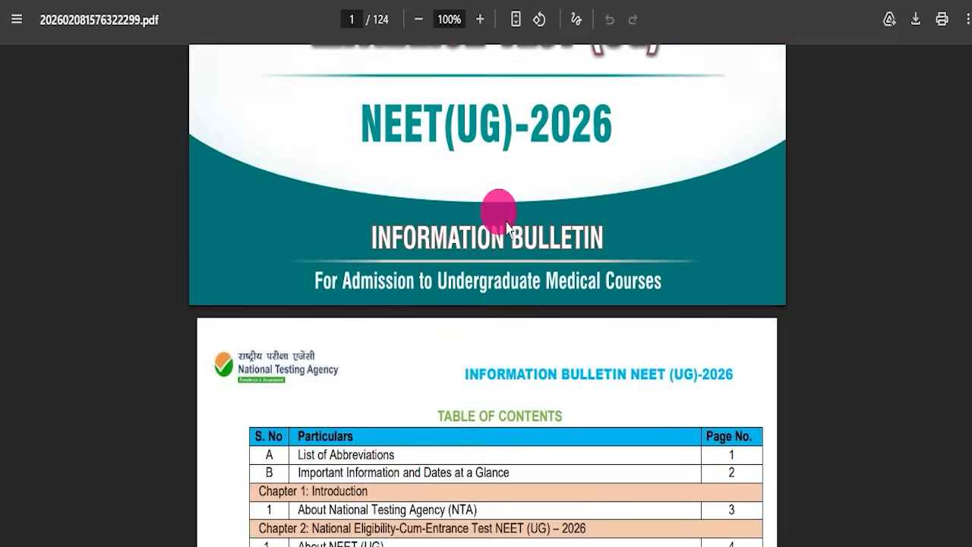
scroll(505, 232, "down", 20)
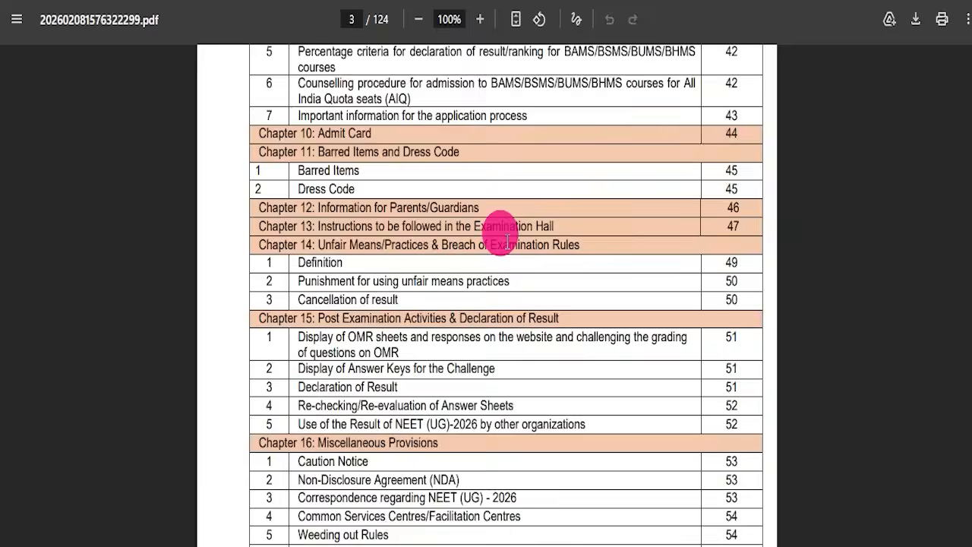
scroll(514, 242, "down", 15)
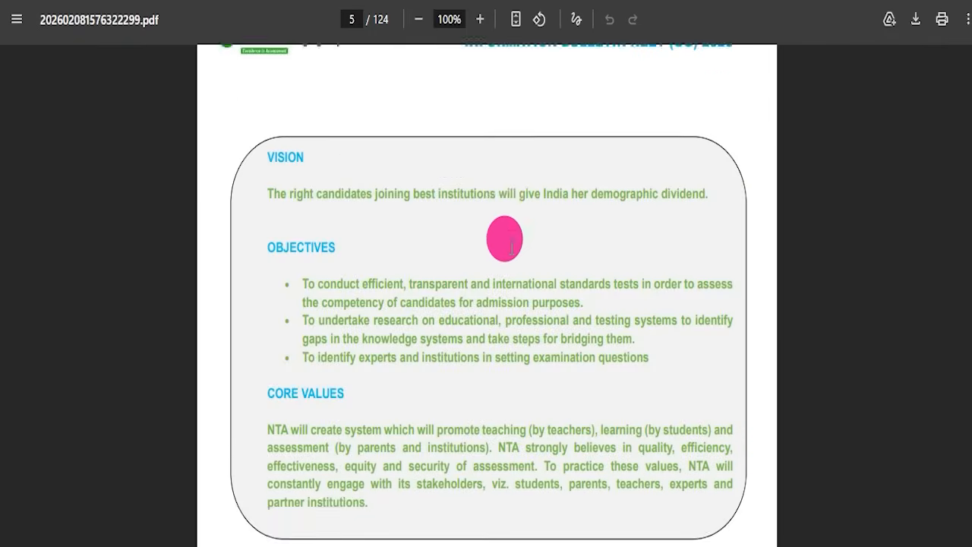
scroll(505, 243, "down", 20)
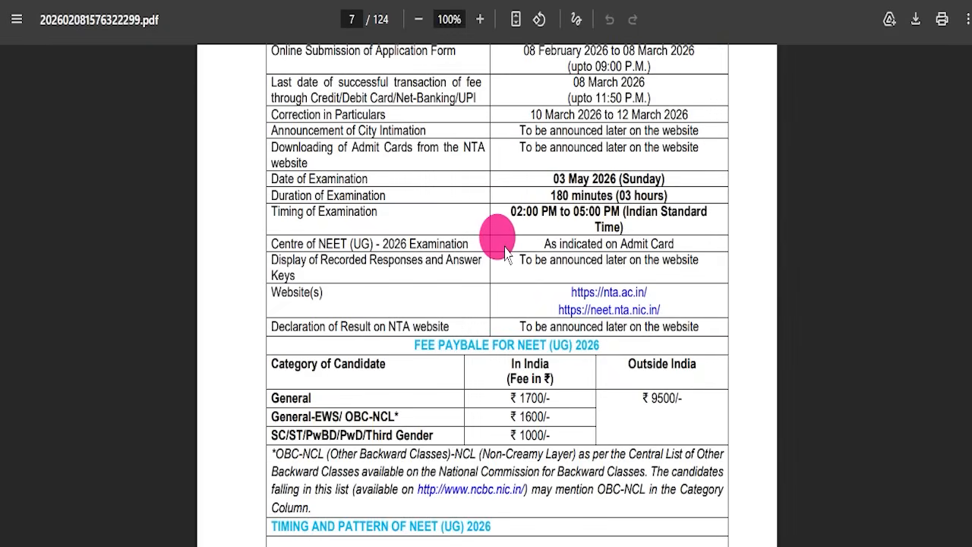
left_click_drag(351, 212, 572, 402)
scroll(560, 402, "down", 4)
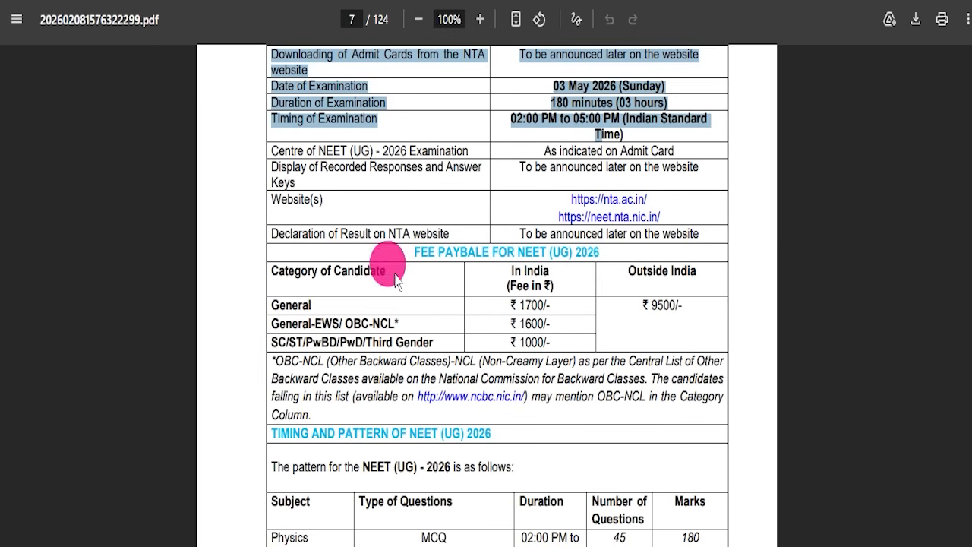
left_click_drag(271, 266, 566, 356)
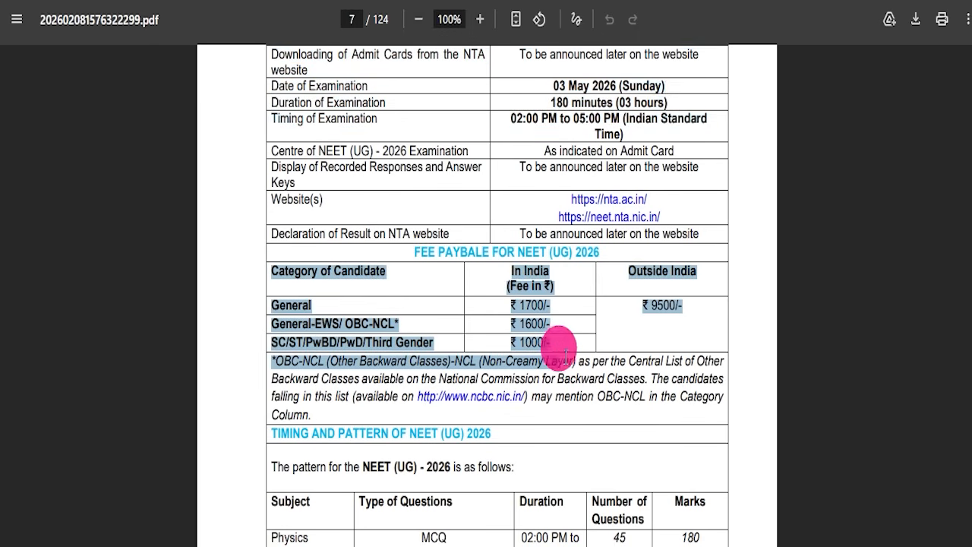
Step: Highlight the Timing and Pattern heading and the subject table with question types, duration, number of questions and marks
scroll(614, 348, "down", 4)
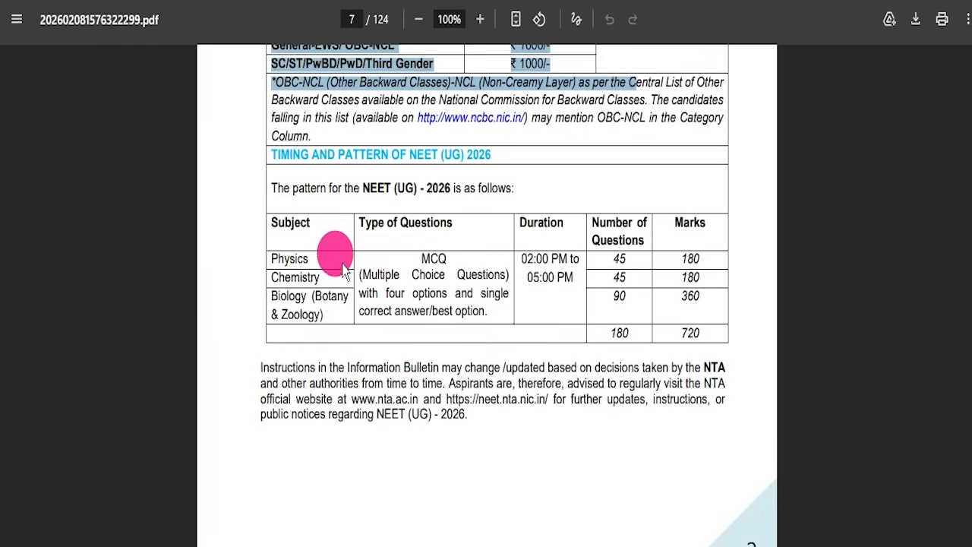
left_click_drag(281, 156, 480, 156)
left_click_drag(267, 261, 686, 322)
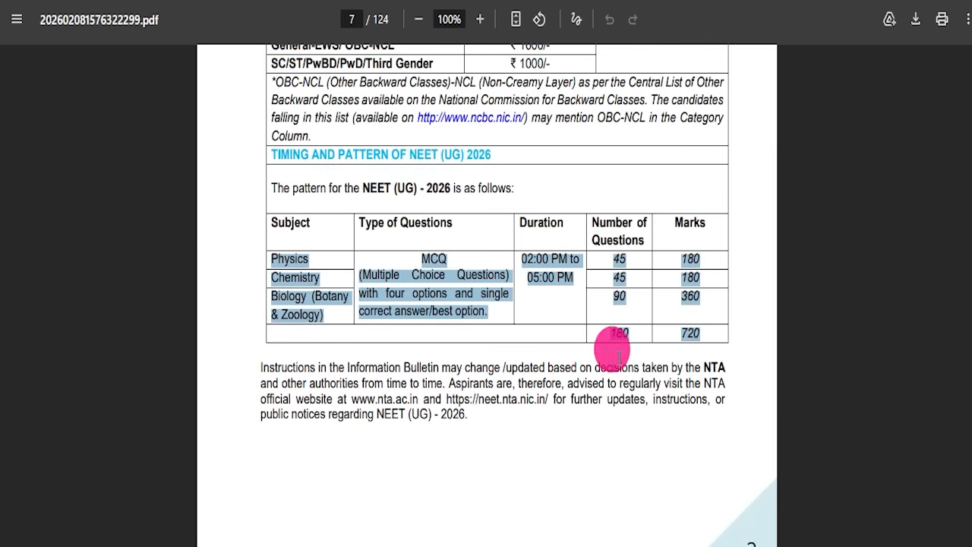
Step: Skim the bulletin's candidate instructions through to the photograph, signature and thumb impression upload requirements on page 22
scroll(394, 325, "down", 3)
scroll(479, 330, "down", 7)
scroll(488, 334, "down", 6)
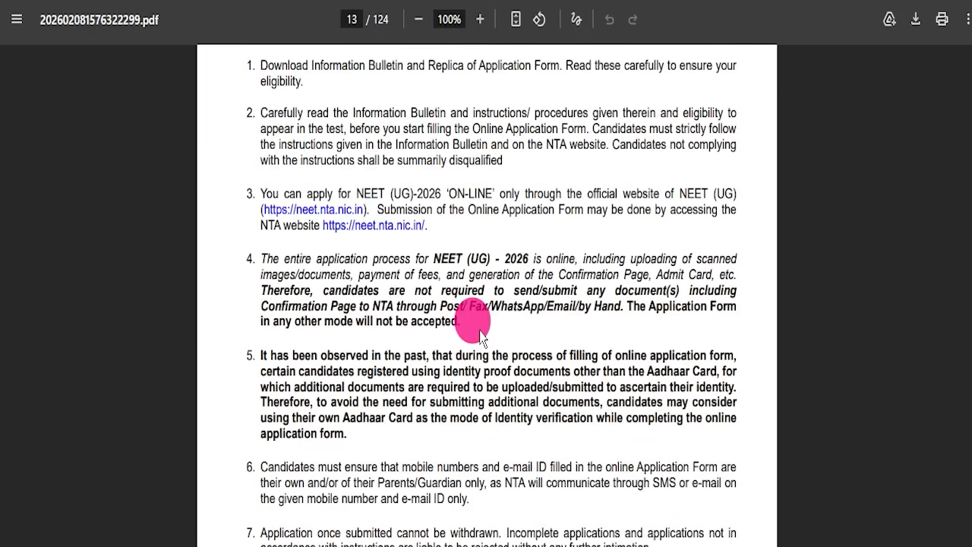
scroll(483, 338, "down", 15)
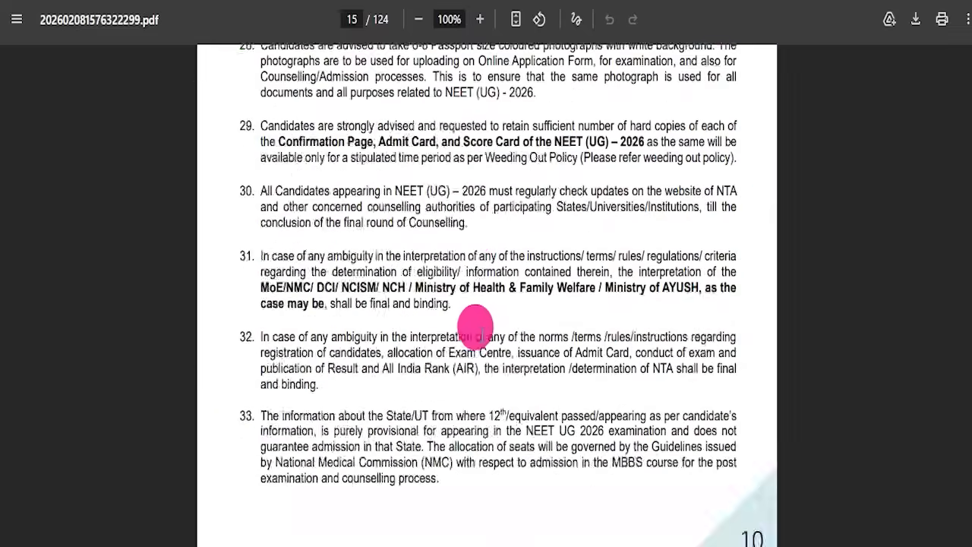
scroll(486, 321, "down", 6)
scroll(532, 325, "down", 10)
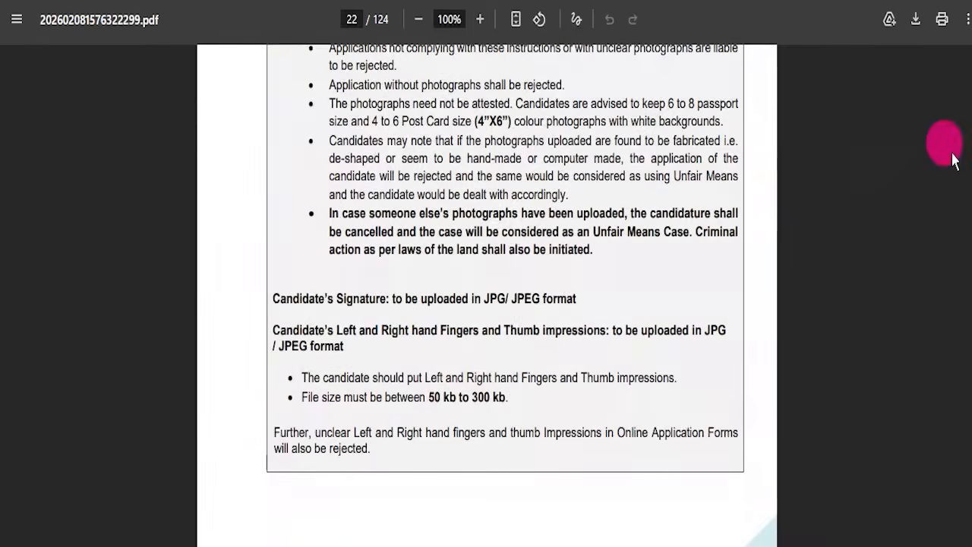
Step: Jump ahead in the bulletin and skim the fee payment and confirmation page steps, the candidate checklist and the disability annexure
left_click_drag(968, 141, 969, 334)
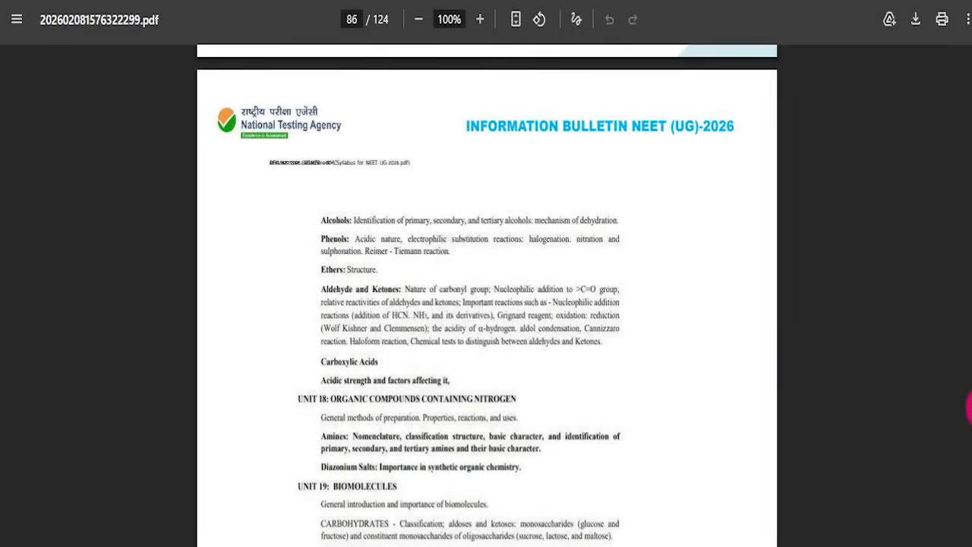
left_click_drag(970, 426, 772, 377)
scroll(623, 325, "down", 10)
scroll(960, 373, "down", 2)
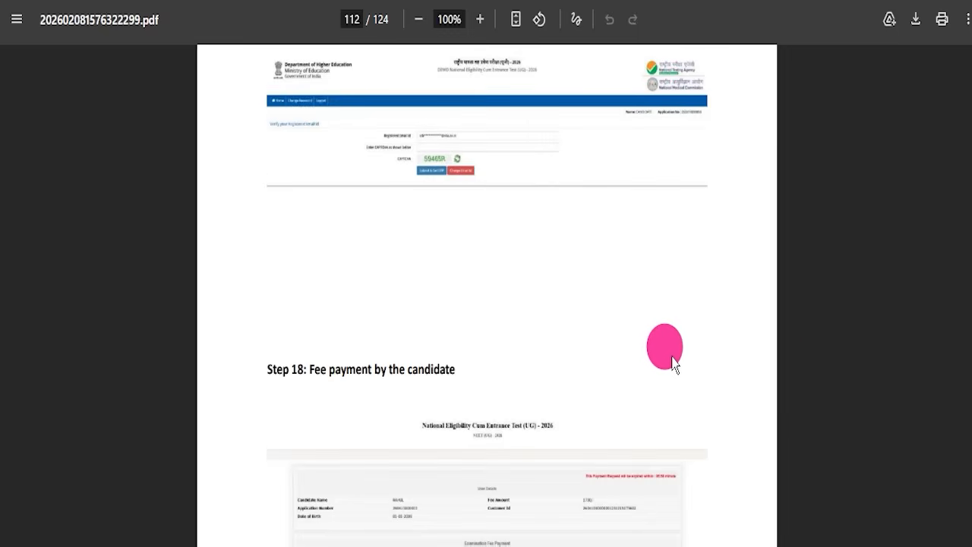
scroll(560, 330, "down", 10)
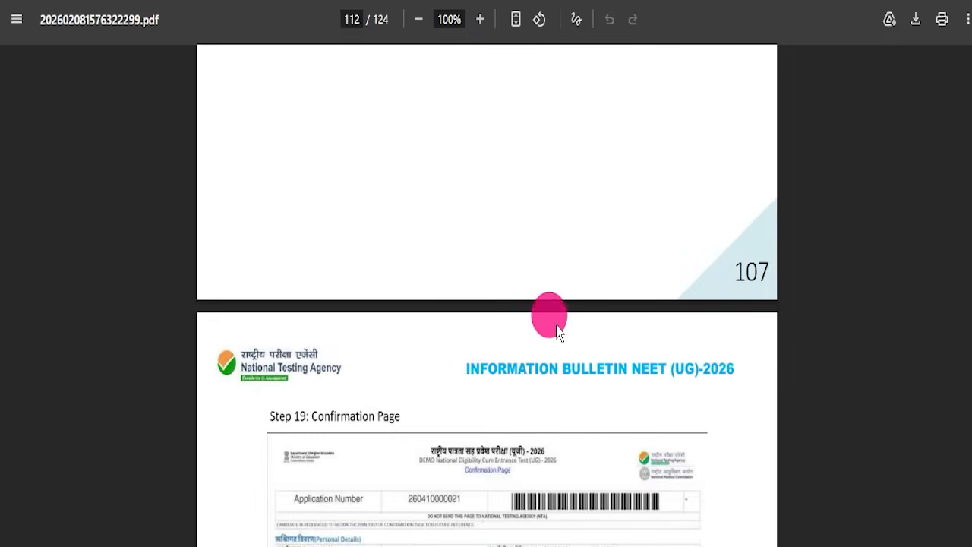
scroll(551, 332, "down", 20)
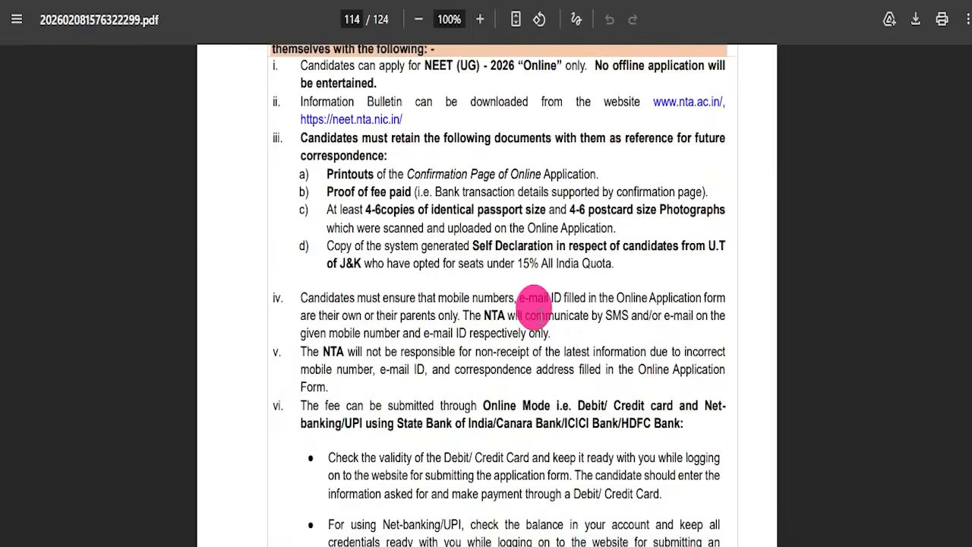
scroll(537, 307, "down", 20)
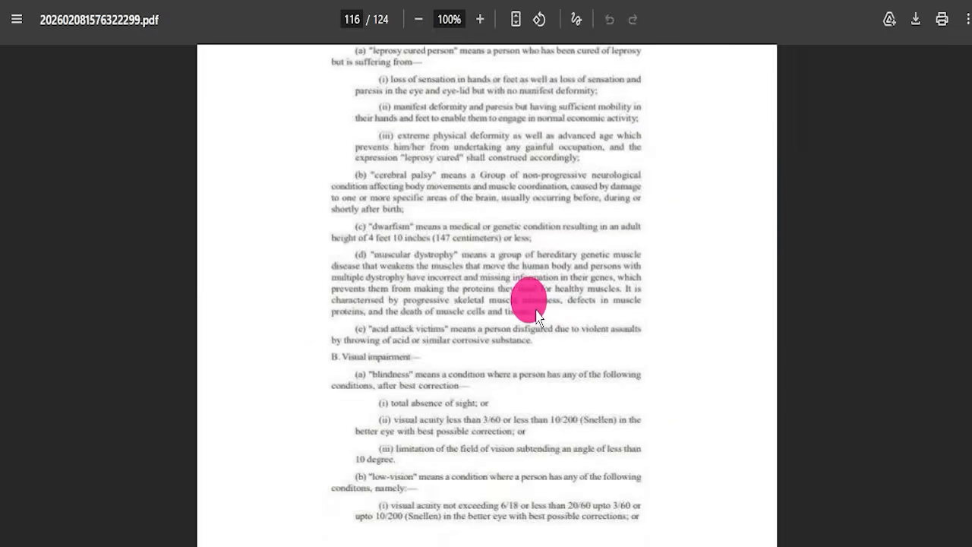
scroll(536, 313, "down", 20)
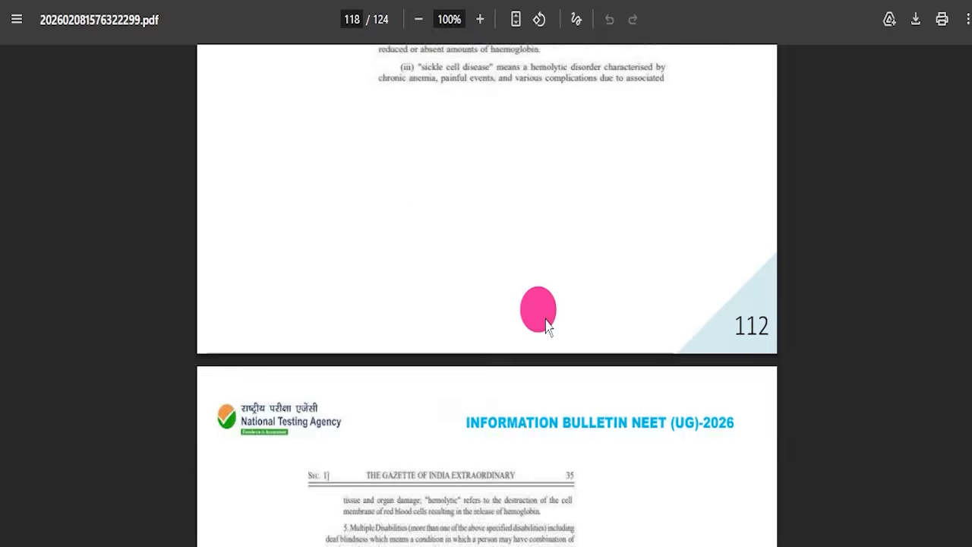
Step: Skim back through the bulletin's final pages and illustrated application steps, and return to its cover page
scroll(562, 328, "up", 20)
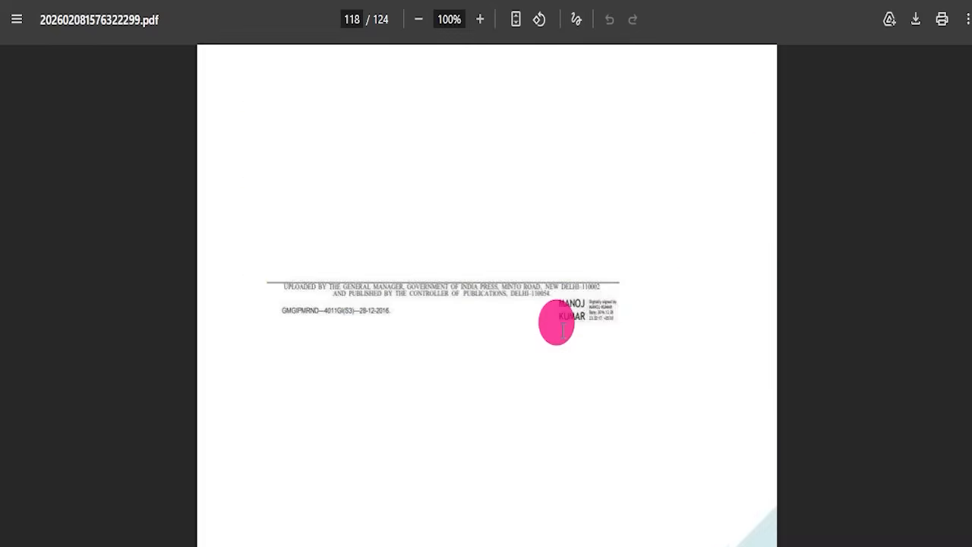
scroll(563, 336, "up", 20)
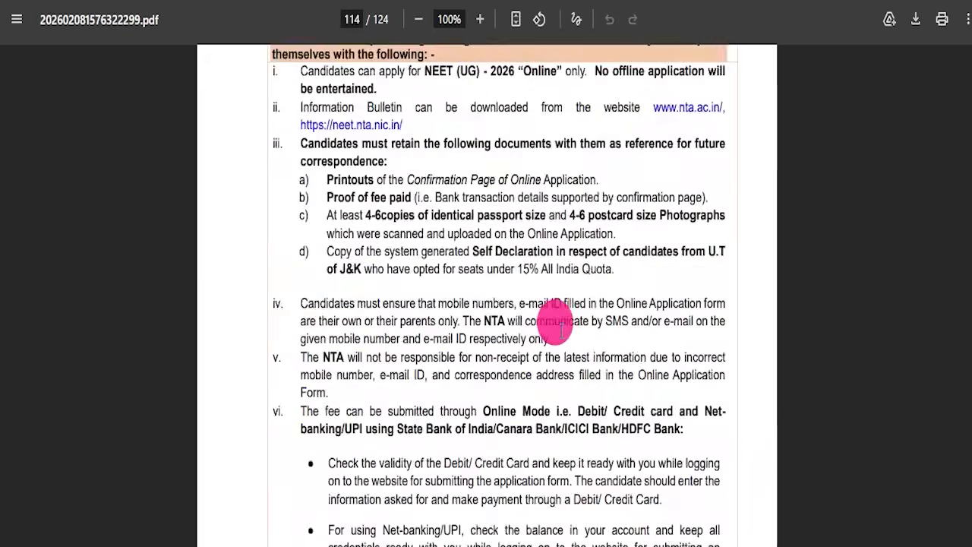
scroll(563, 339, "up", 20)
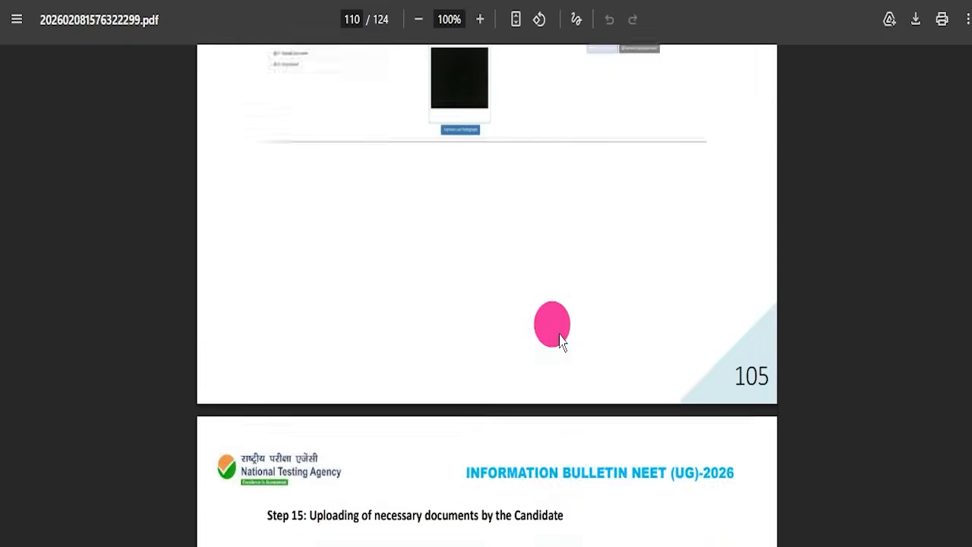
scroll(559, 345, "up", 5)
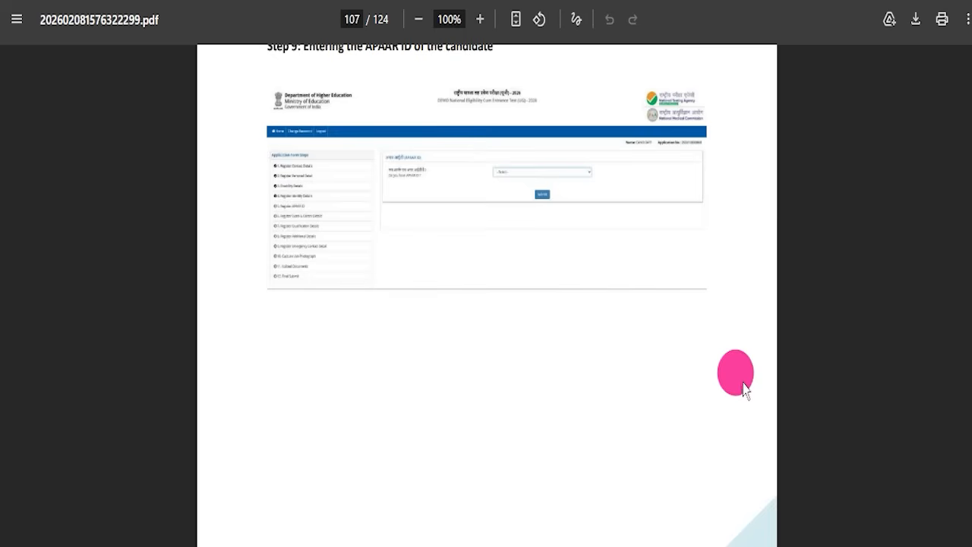
scroll(487, 304, "up", 20)
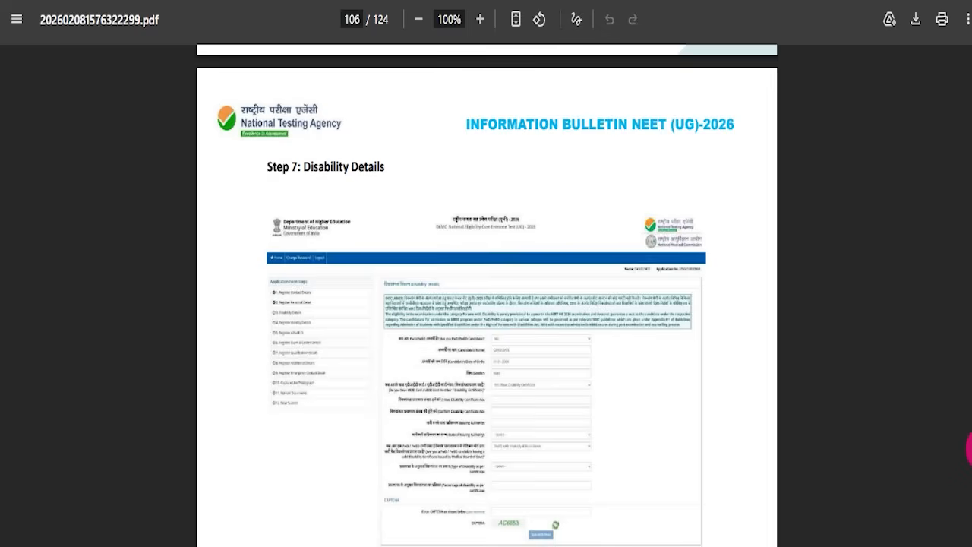
left_click_drag(968, 433, 969, 38)
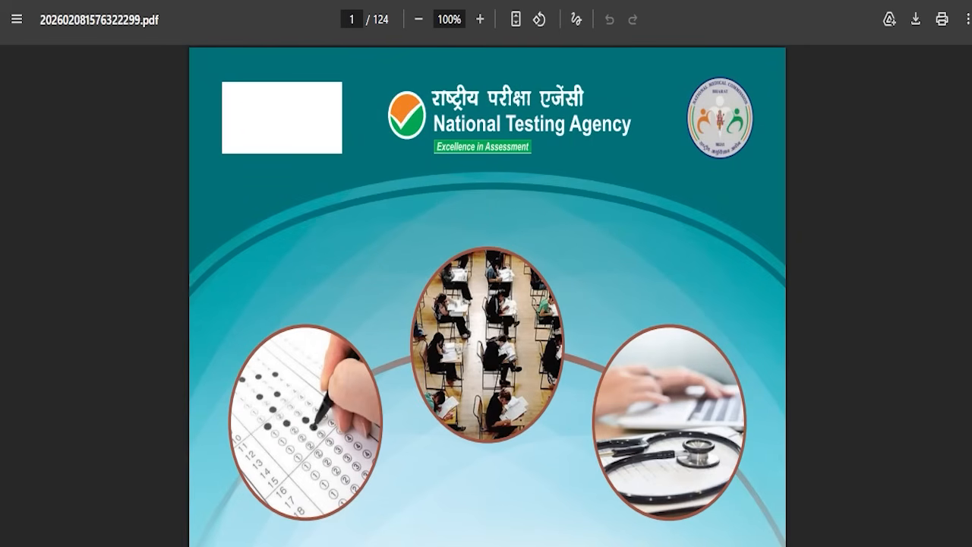
Step: Switch to the NEET (UG) 2026 application portal and review its steps to apply, registration and login cards
left_click(174, 3)
left_click_drag(401, 332, 524, 330)
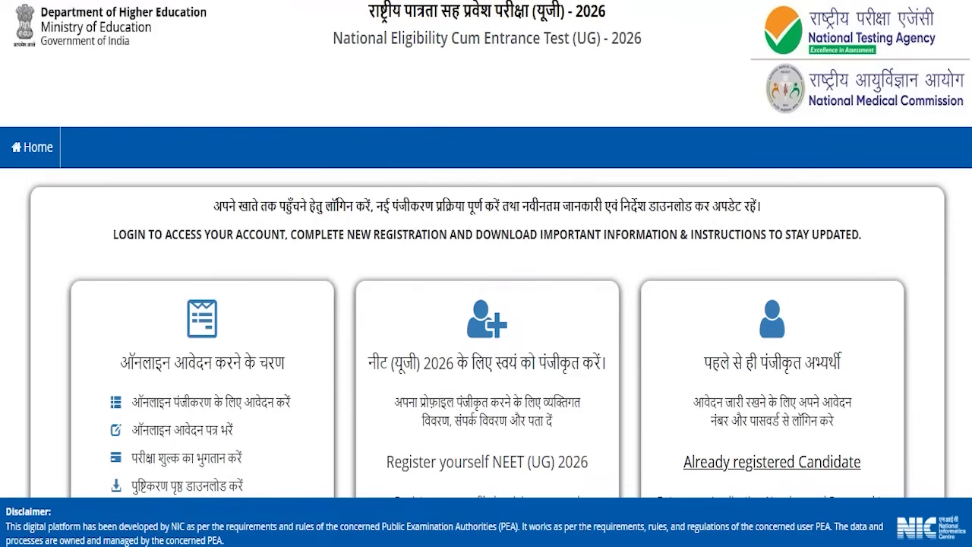
scroll(480, 296, "down", 5)
scroll(482, 300, "up", 5)
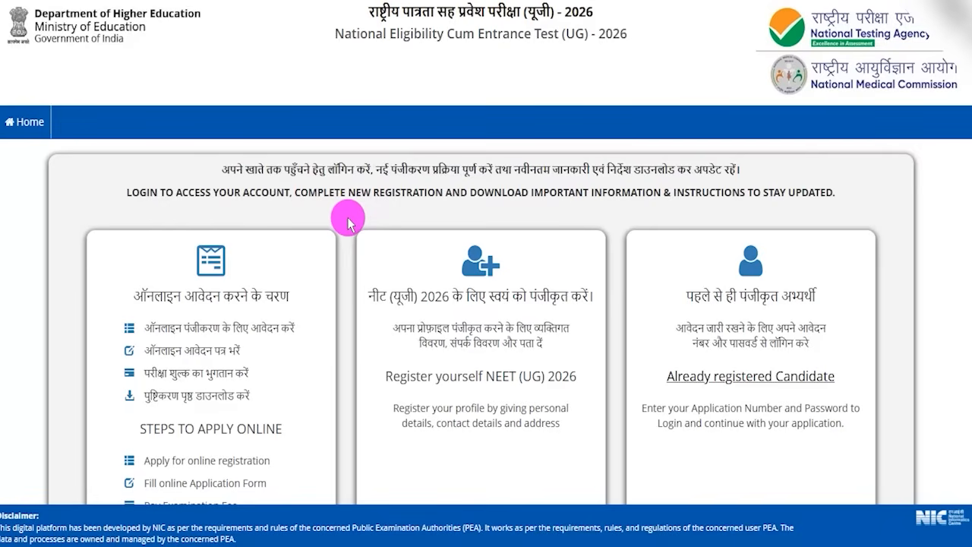
scroll(348, 220, "down", 3)
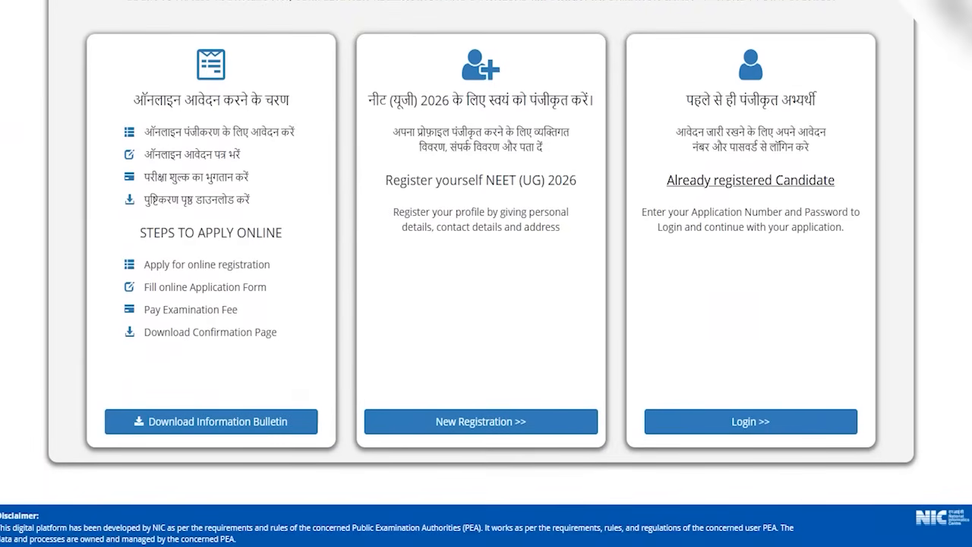
Step: Mark the Already registered Candidate card with a box and an arrow to Login, and open the candidate login page
mouse_move(614, 24)
left_mouse_down()
mouse_move(879, 122)
mouse_move(882, 451)
left_mouse_up()
left_click_drag(837, 245, 778, 409)
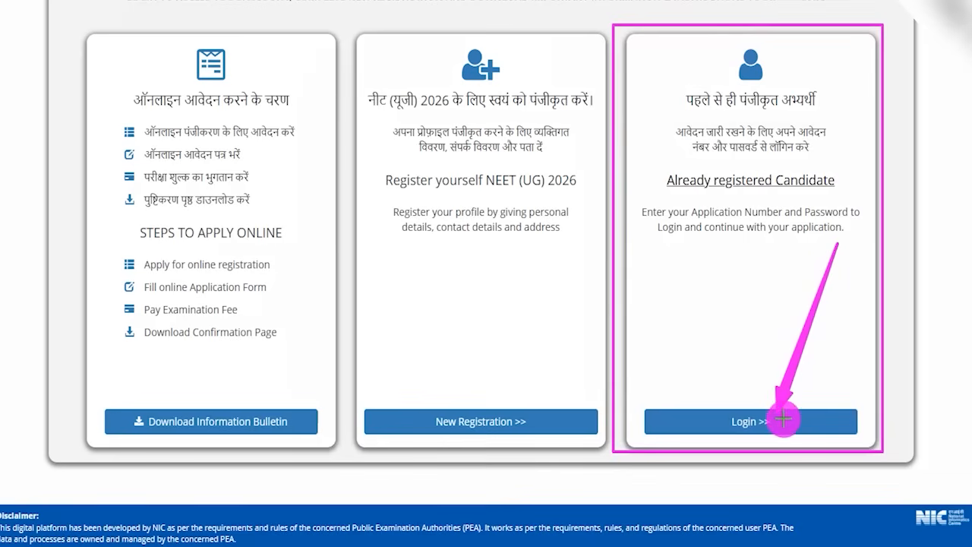
key("Escape")
left_click(697, 424)
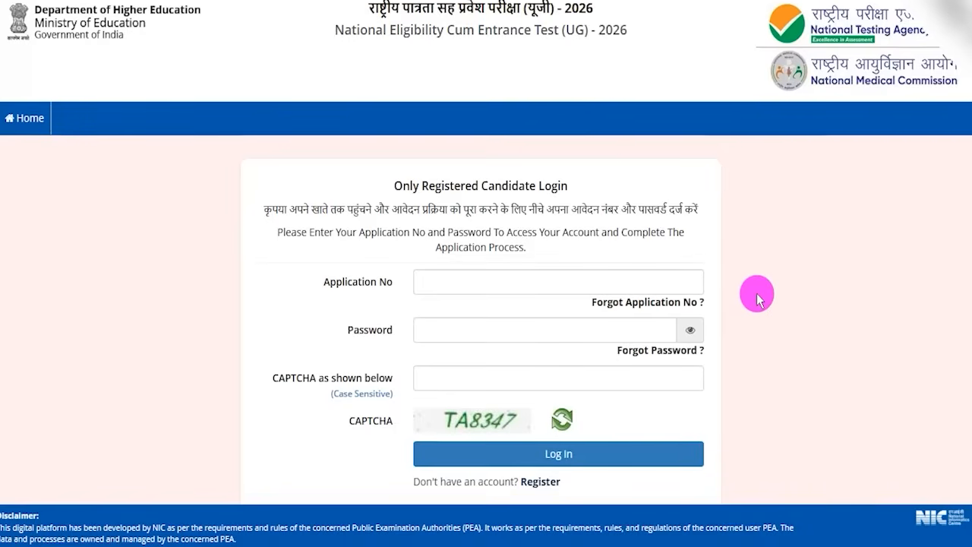
Step: Mark the application number, password and CAPTCHA fields with ticks and point an arrow at Log In, then clear the marks
scroll(757, 298, "down", 1)
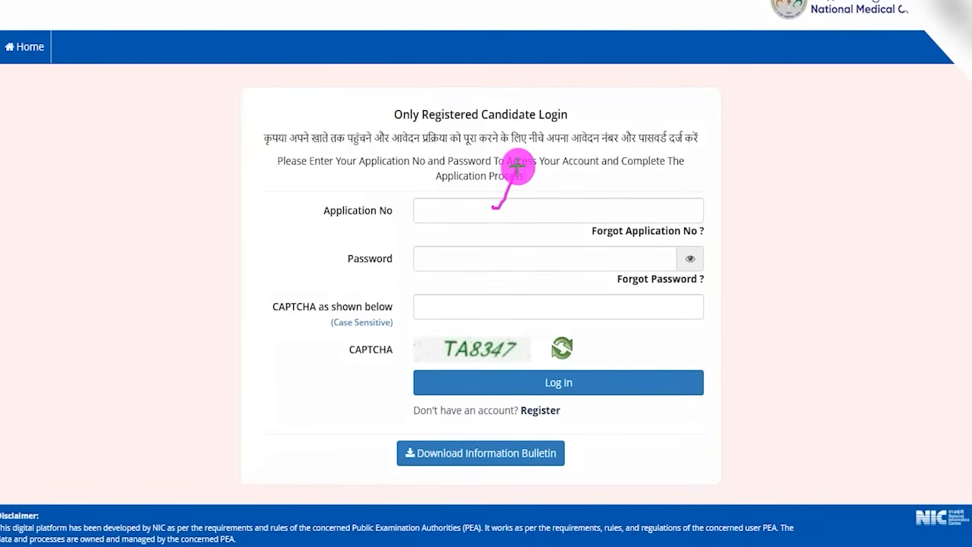
left_click_drag(494, 255, 520, 227)
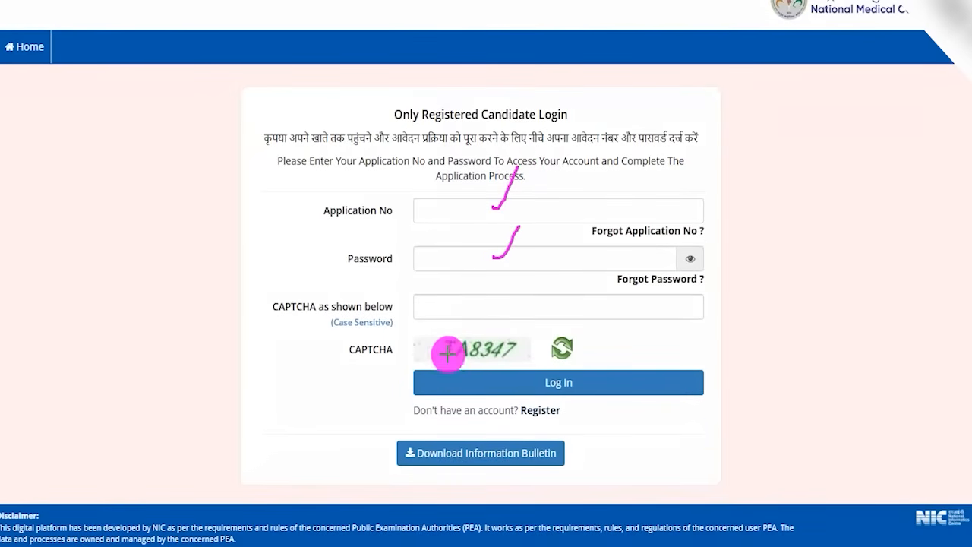
left_click_drag(484, 311, 521, 284)
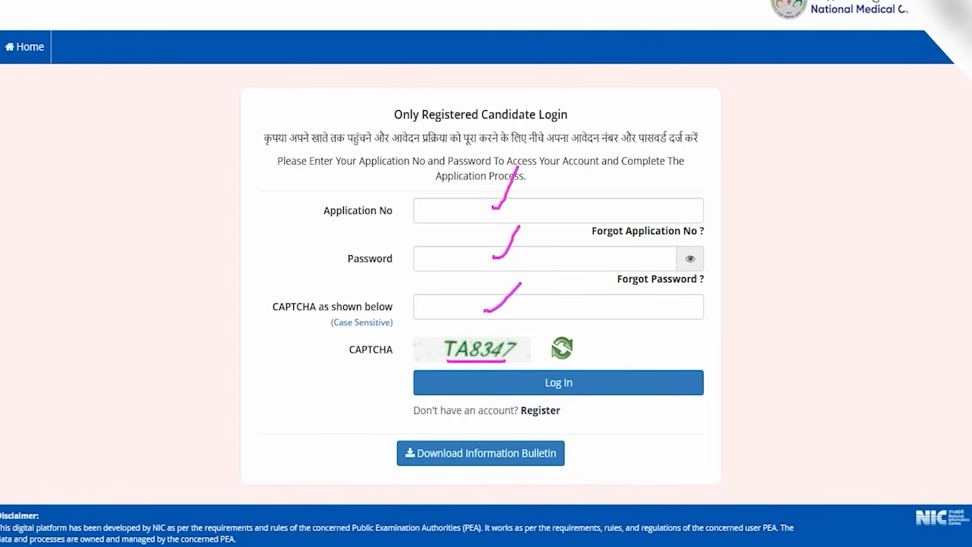
left_click_drag(841, 130, 657, 372)
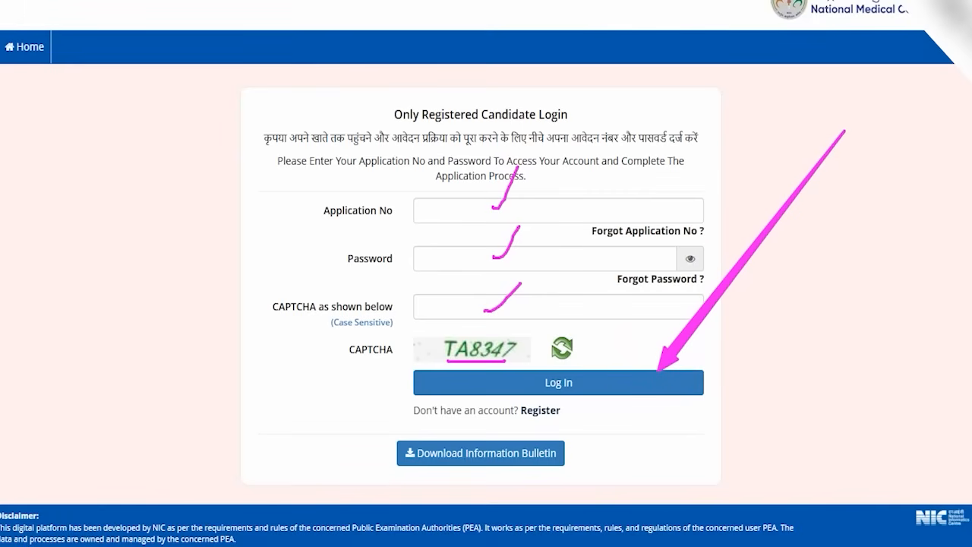
key("Escape")
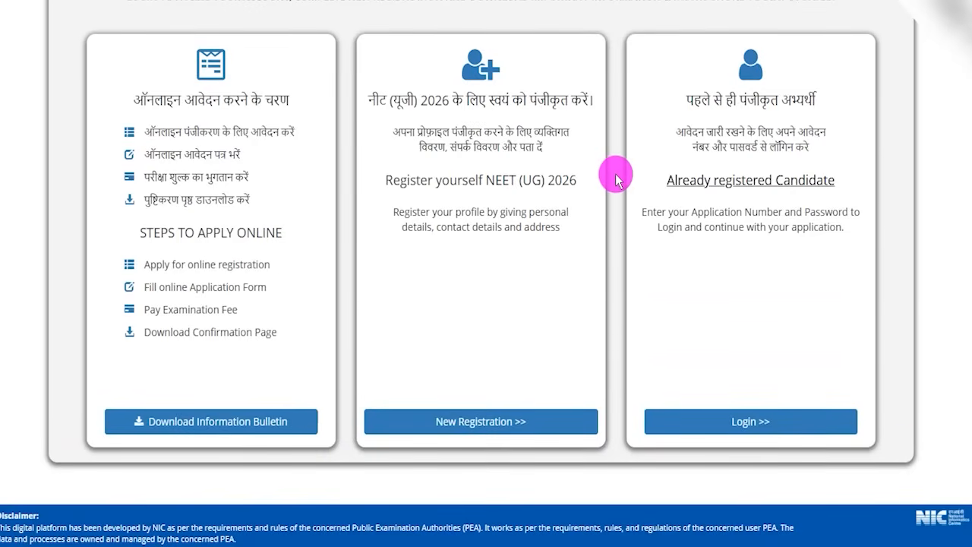
Step: Box the Register yourself NEET (UG) 2026 card on the home page, point an arrow at New Registration, and open the registration form
scroll(615, 177, "up", 3)
scroll(597, 175, "down", 3)
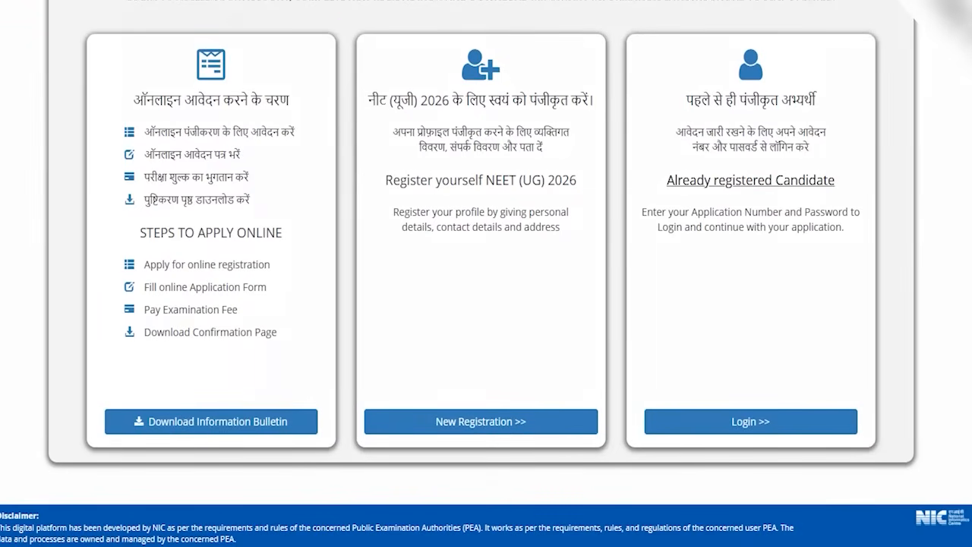
mouse_move(344, 21)
left_mouse_down()
mouse_move(581, 74)
mouse_move(635, 401)
mouse_move(619, 465)
left_mouse_up()
left_click_drag(568, 255, 517, 389)
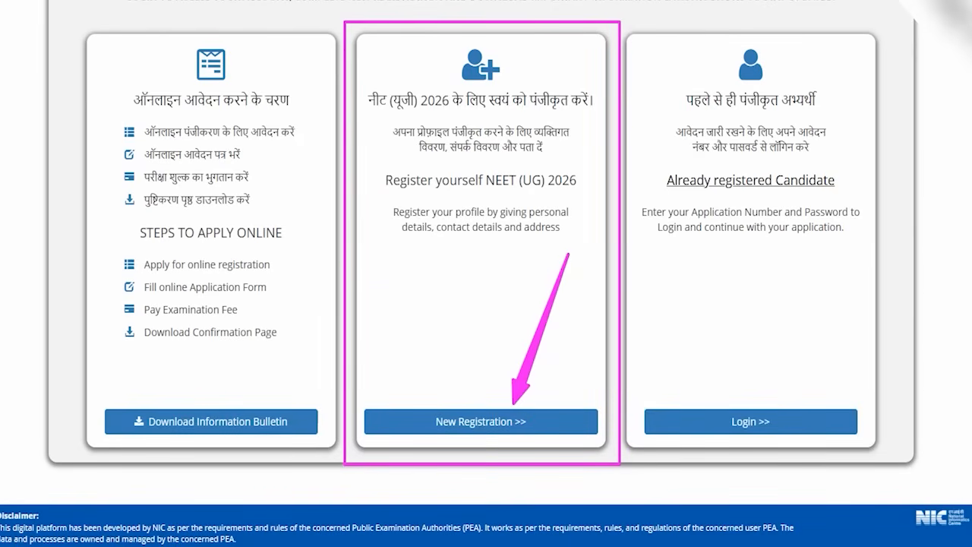
key("Escape")
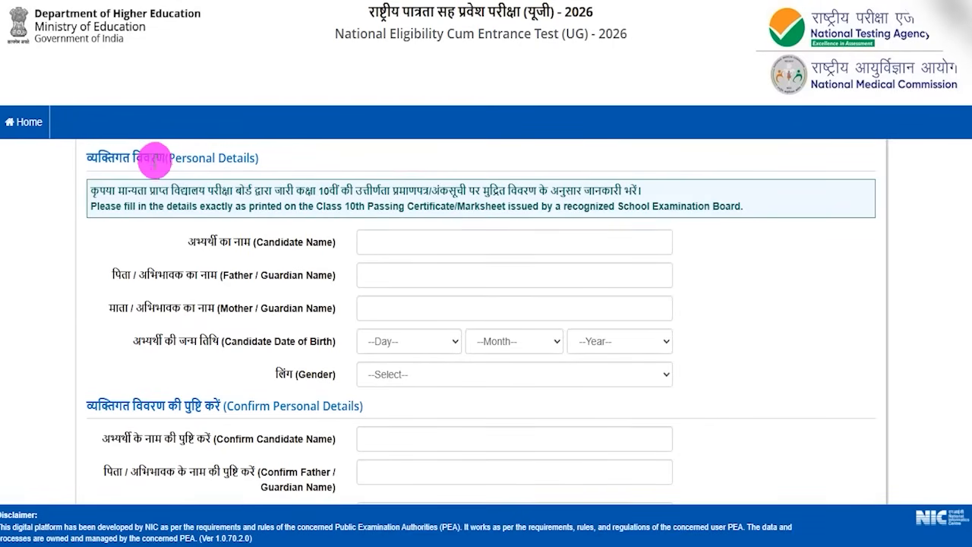
Step: Highlight the Personal Details heading and mark the candidate, father and mother name fields with ticks
left_click_drag(152, 157, 234, 158)
scroll(657, 195, "down", 2)
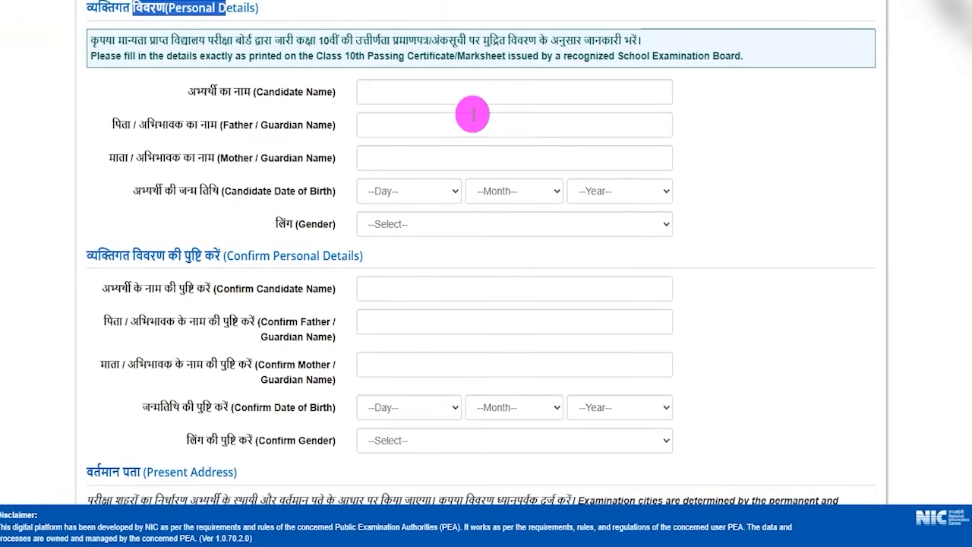
key("ctrl+2")
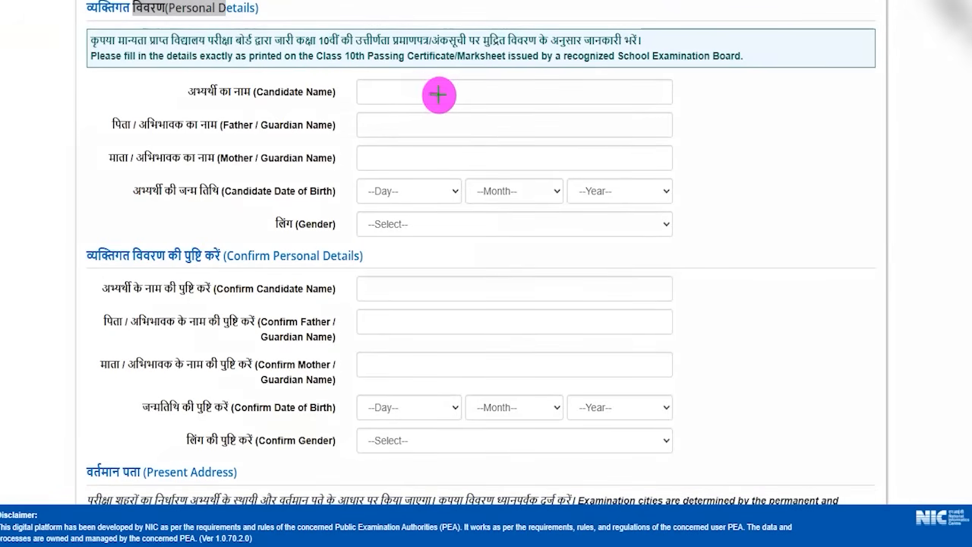
left_click_drag(430, 94, 458, 47)
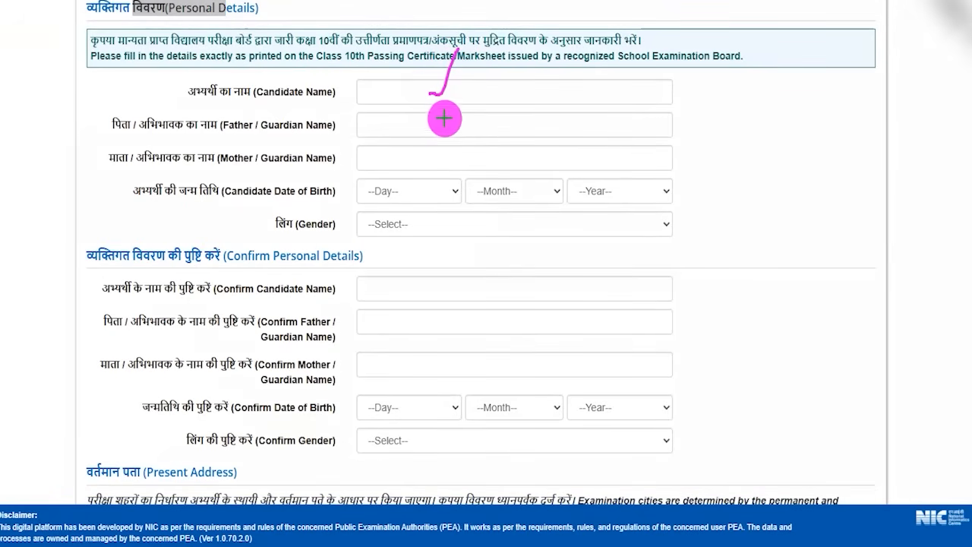
left_click_drag(438, 126, 458, 100)
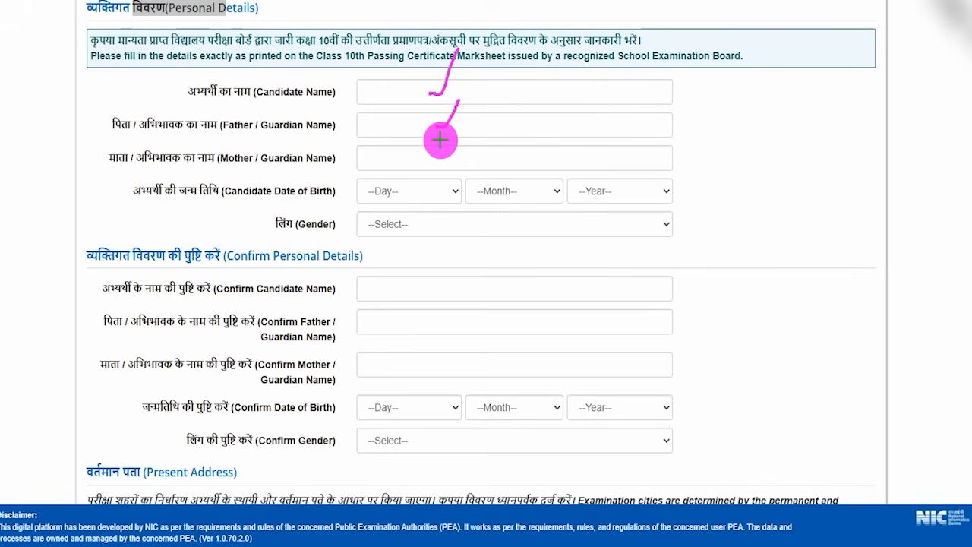
left_click_drag(449, 159, 464, 135)
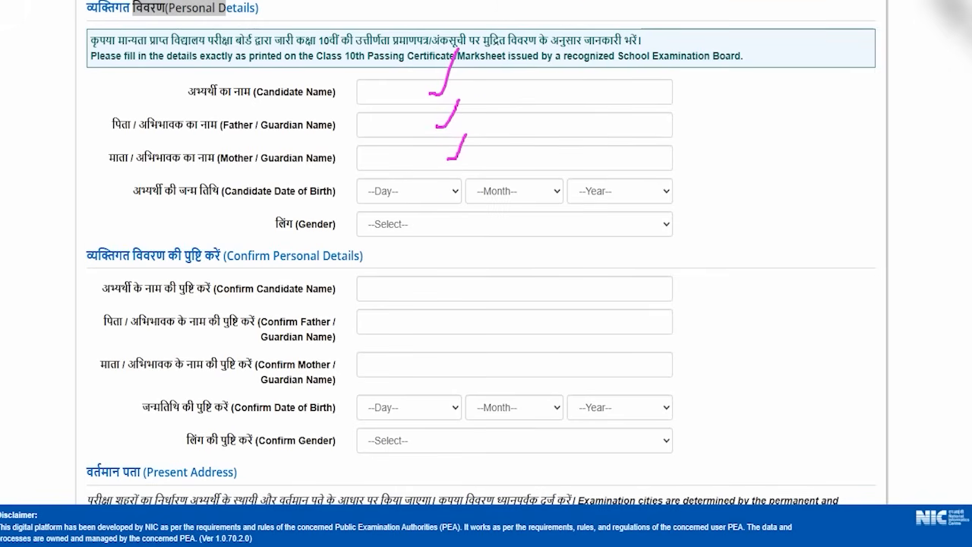
Step: Look over the candidate's date of birth lists and set Gender to Male
left_click(441, 191)
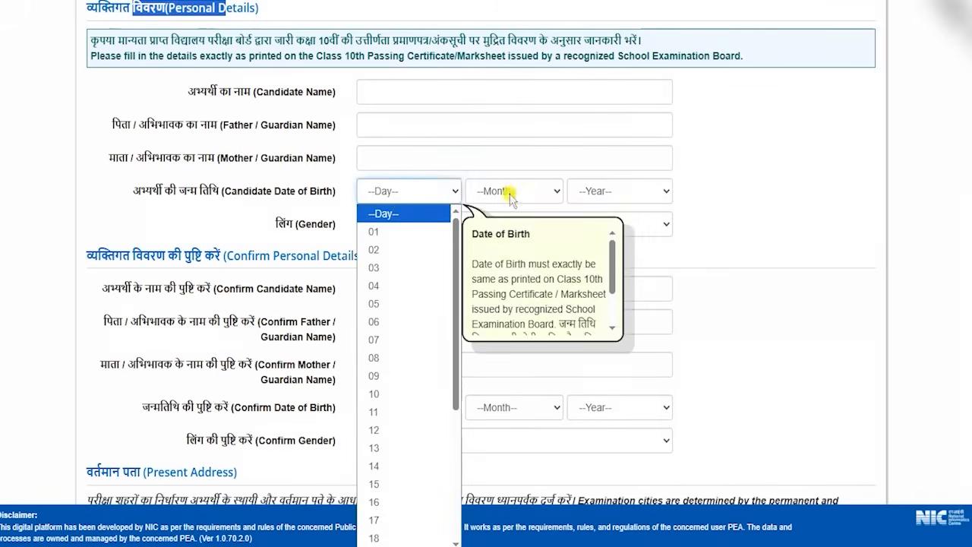
left_click(619, 190)
left_click(287, 225)
left_click(403, 220)
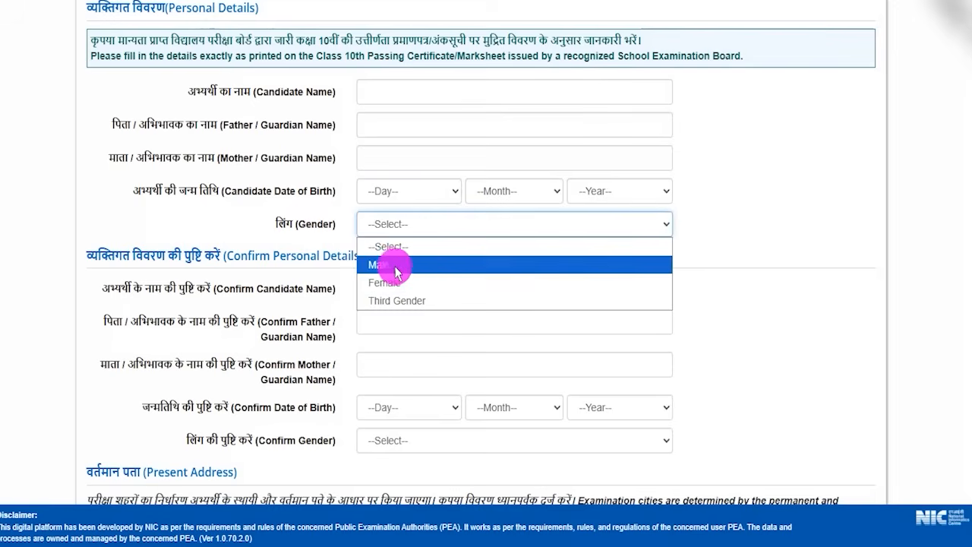
left_click(384, 264)
left_click(398, 231)
left_click(384, 282)
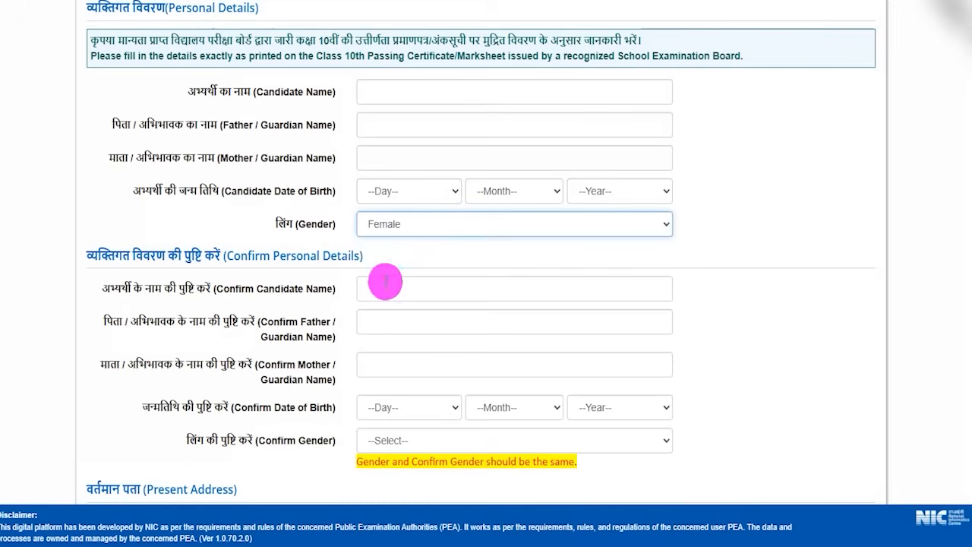
left_click(376, 231)
left_click(393, 263)
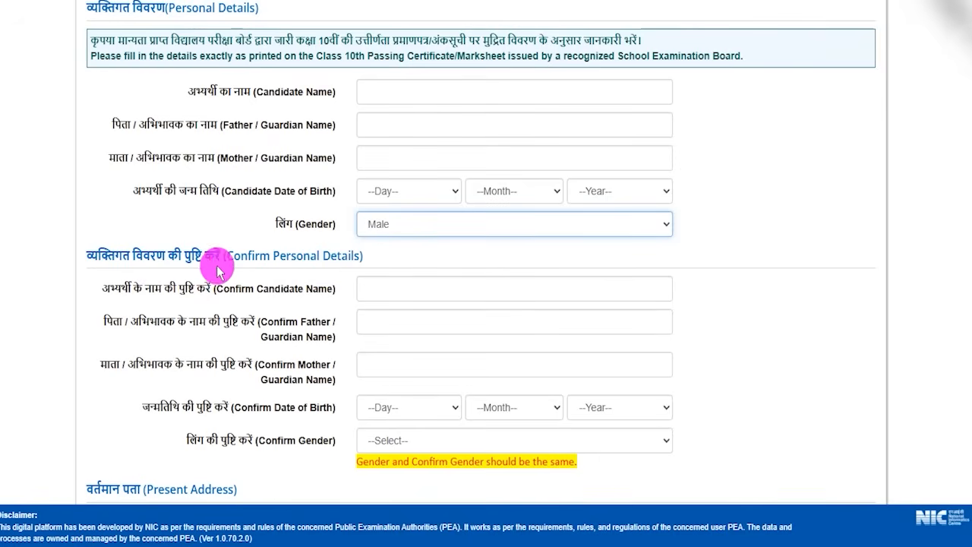
Step: Highlight the Confirm Personal Details heading and go through the confirmation fields for the candidate, father and mother names
left_click_drag(281, 260, 333, 256)
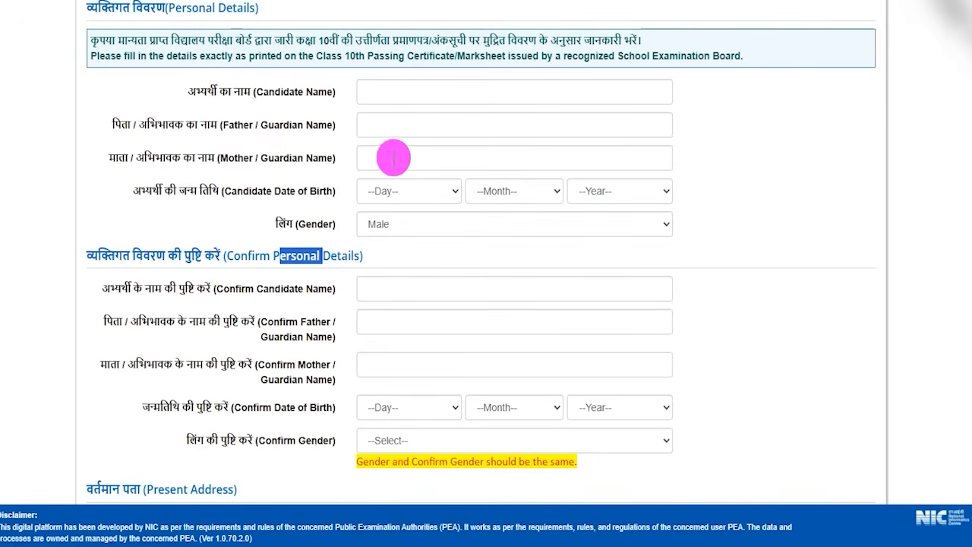
left_click_drag(182, 288, 281, 287)
left_click(419, 290)
left_click_drag(164, 322, 258, 321)
left_click(410, 321)
left_click_drag(171, 369, 257, 366)
left_click(418, 363)
Step: Look over the Confirm Date of Birth lists and set Confirm Gender to Male
left_click(425, 407)
left_click(552, 414)
left_click(600, 409)
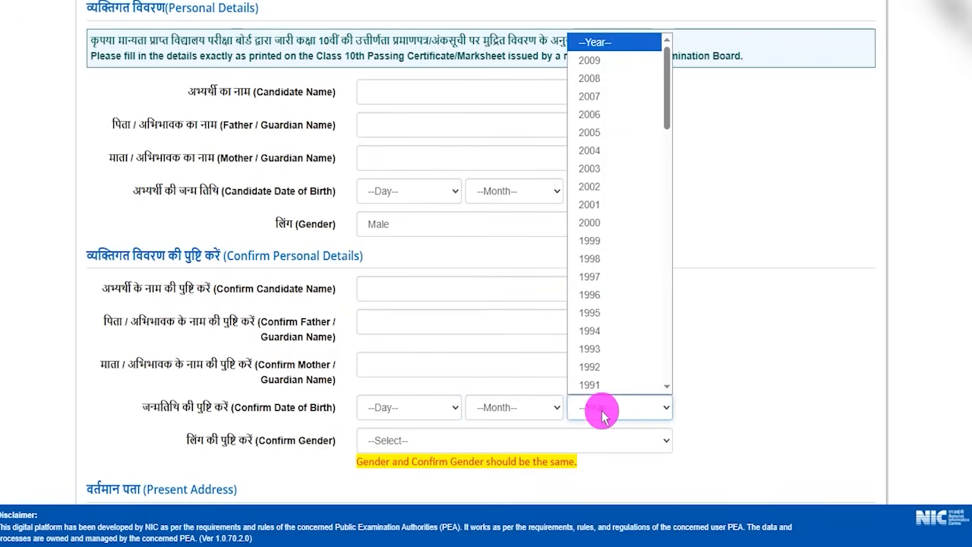
left_click(492, 407)
left_click(387, 444)
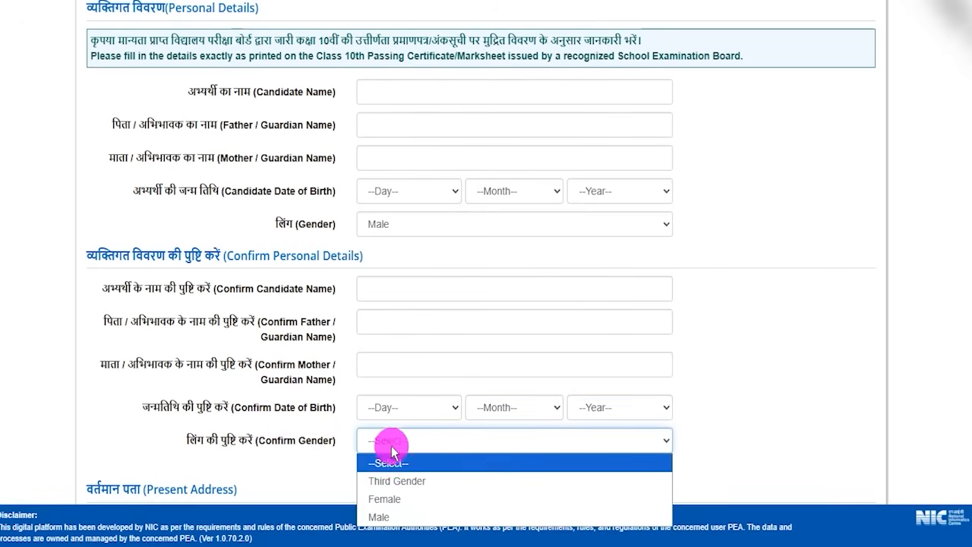
left_click(387, 518)
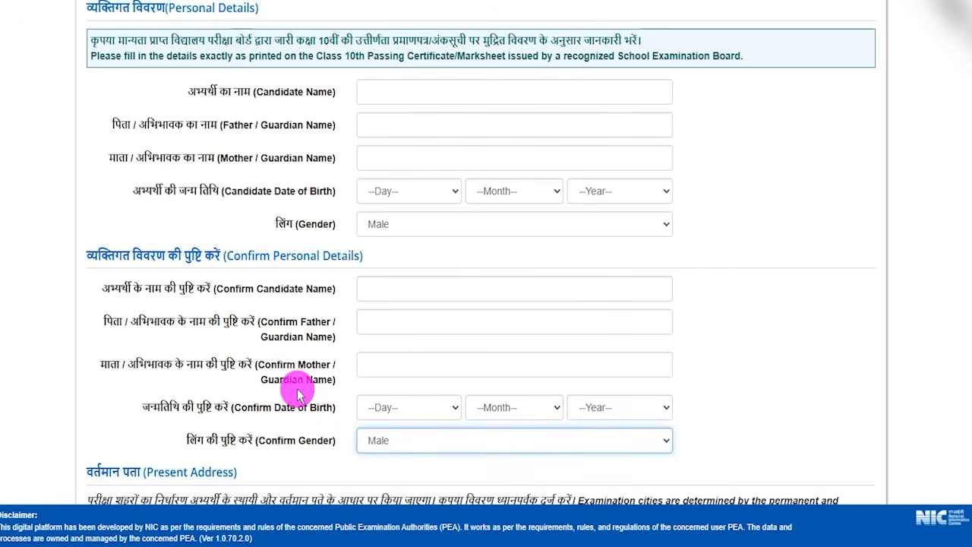
Step: Go through the Present Address section, pointing out the address lines, country, state and district fields
scroll(278, 311, "down", 3)
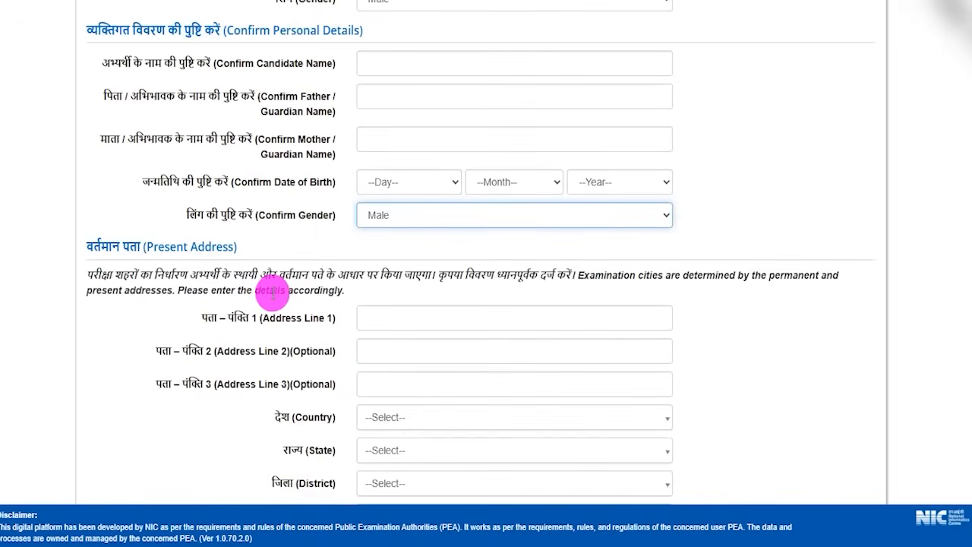
scroll(271, 294, "down", 1)
left_click_drag(158, 170, 206, 169)
scroll(288, 250, "down", 1)
scroll(289, 250, "down", 1)
left_click(385, 165)
left_click(388, 203)
left_click(395, 236)
left_click(402, 268)
left_click(300, 310)
left_click(384, 306)
left_click(302, 336)
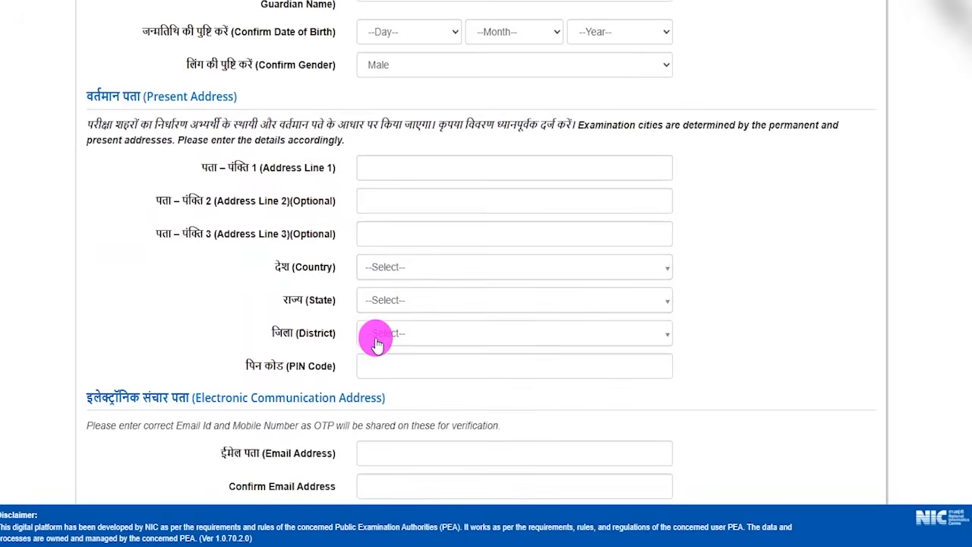
Step: Highlight the Electronic Communication Address heading and go through the Email Address and Confirm Email Address fields
scroll(376, 344, "down", 2)
left_click_drag(212, 247, 337, 247)
scroll(247, 285, "down", 2)
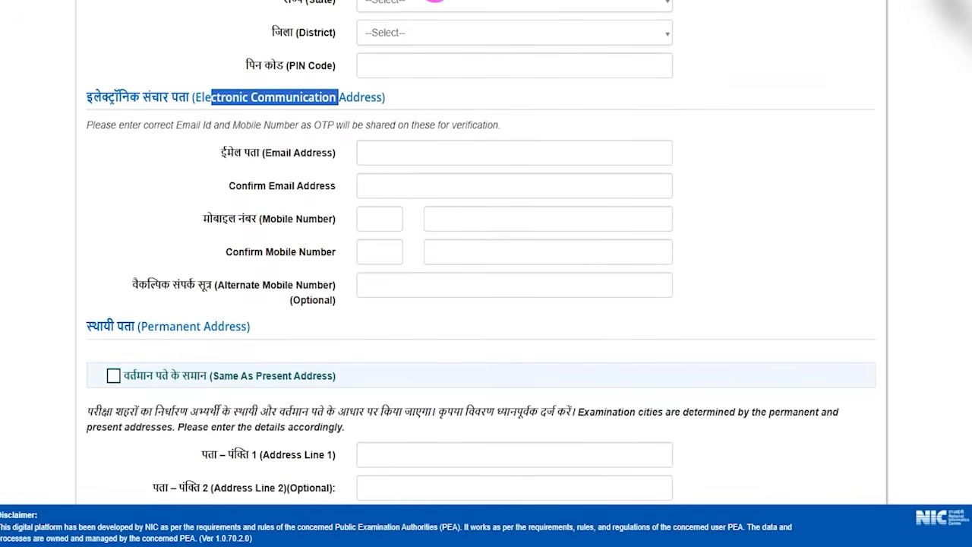
left_click_drag(242, 152, 358, 150)
left_click(357, 152)
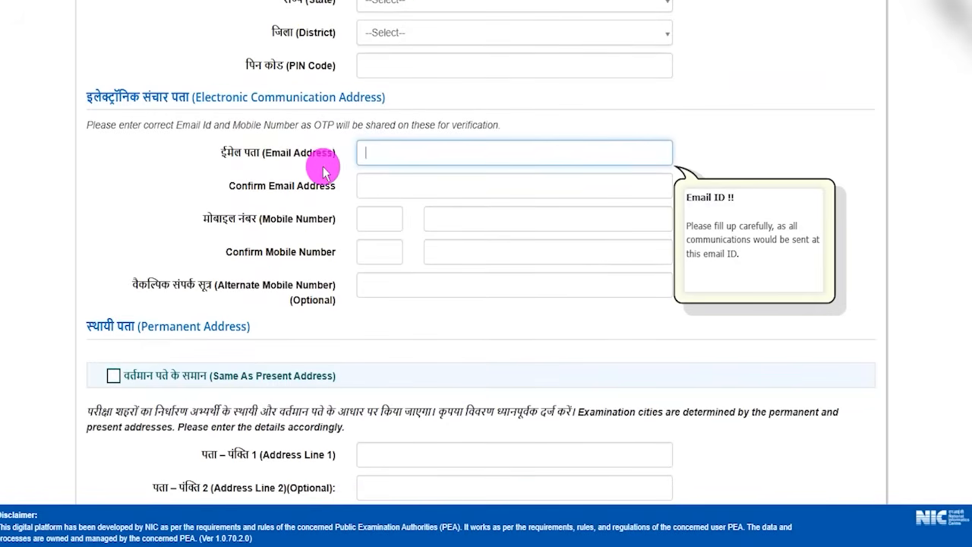
left_click(375, 184)
left_click_drag(268, 185, 319, 185)
Step: Go through the Mobile Number, Confirm Mobile Number and optional Alternate Mobile Number fields
left_click_drag(209, 218, 397, 216)
left_click(437, 219)
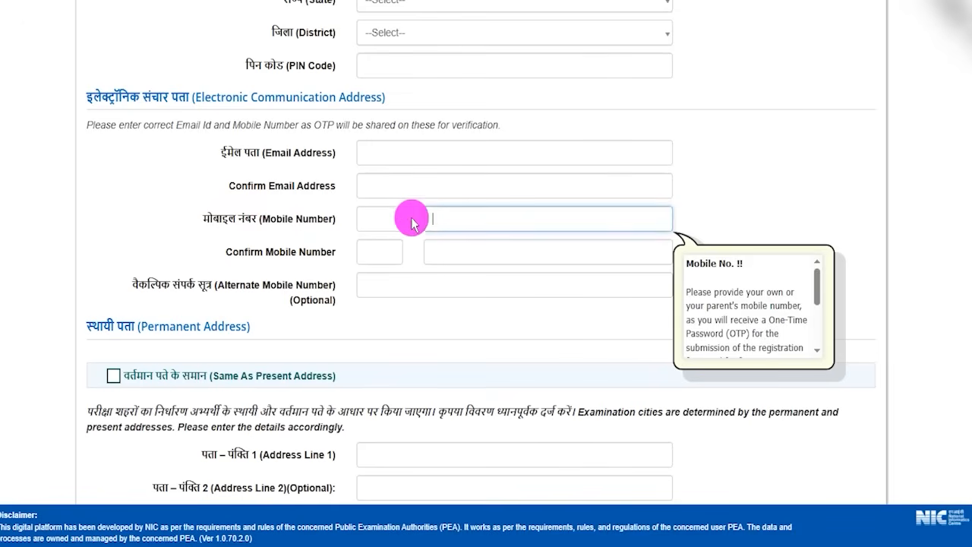
left_click_drag(228, 251, 469, 252)
left_click(469, 251)
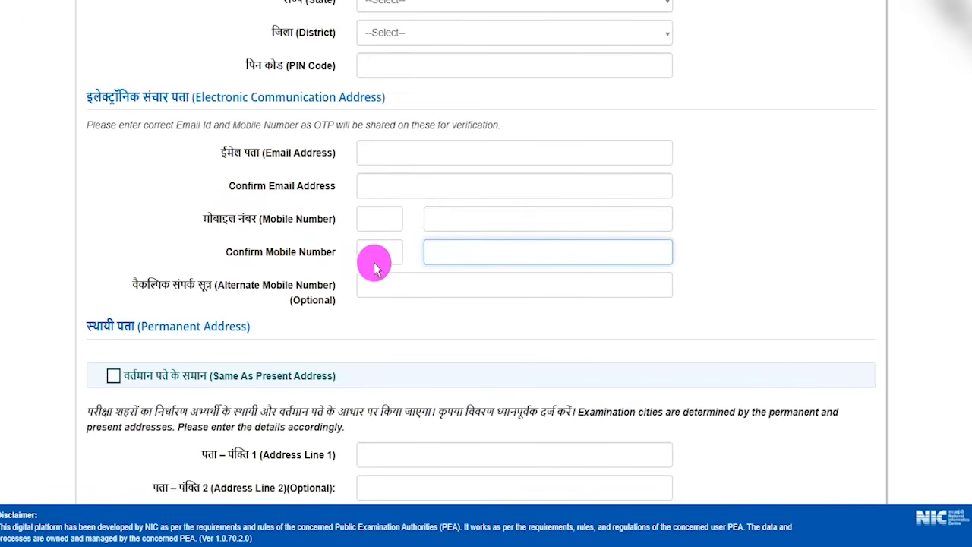
left_click_drag(156, 285, 408, 283)
left_click(409, 283)
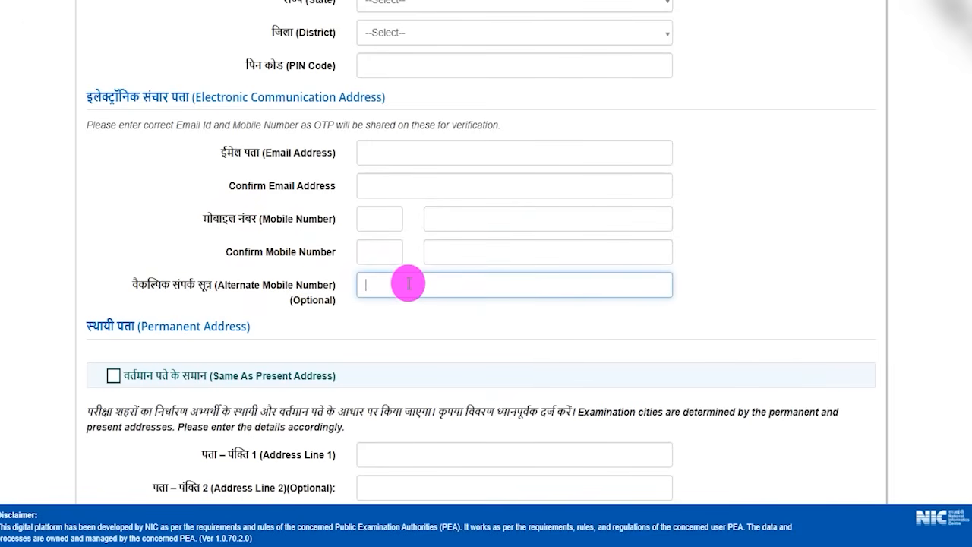
Step: Go through the Permanent Address section, pointing out the address lines, country, state and district fields
scroll(311, 289, "down", 1)
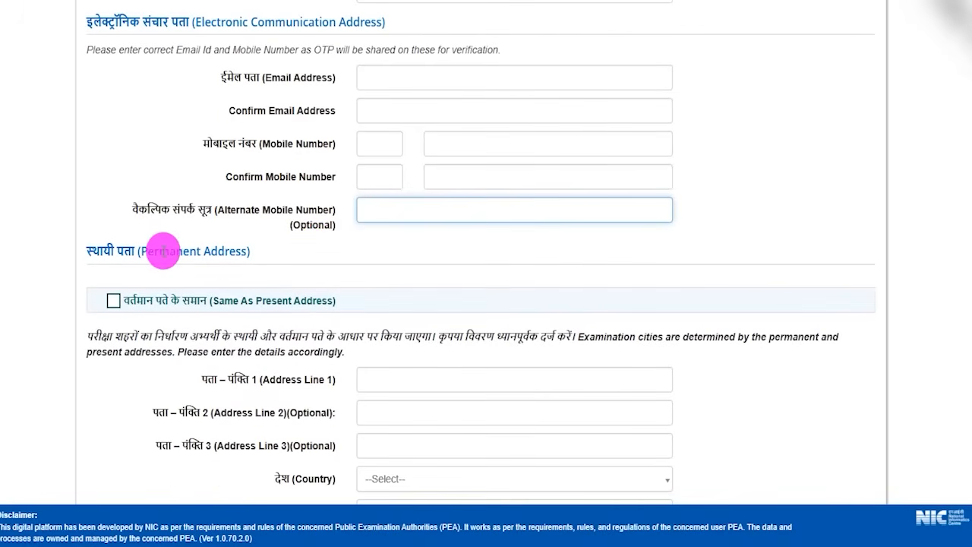
left_click_drag(145, 253, 221, 278)
left_click(396, 386)
scroll(402, 354, "down", 2)
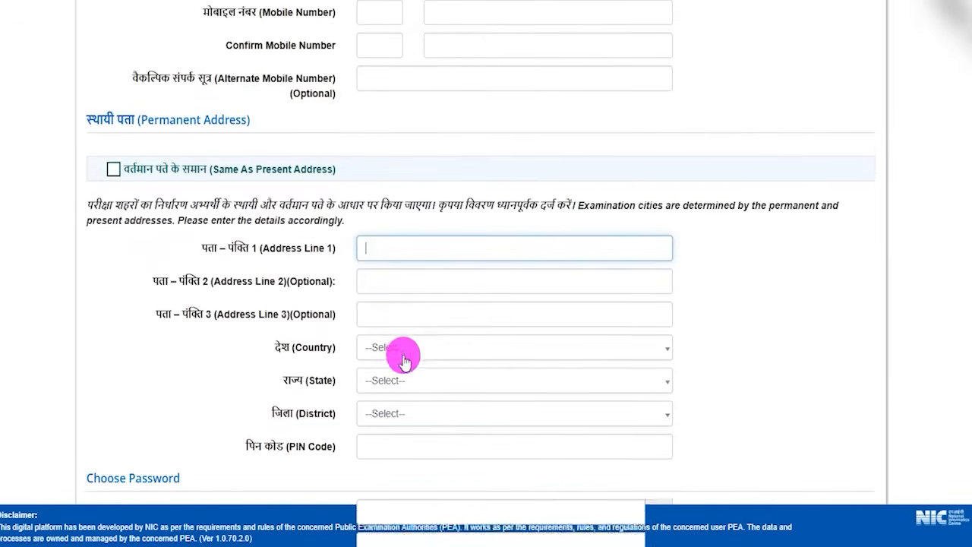
left_click(401, 266)
left_click(402, 297)
left_click(400, 328)
left_click(308, 345)
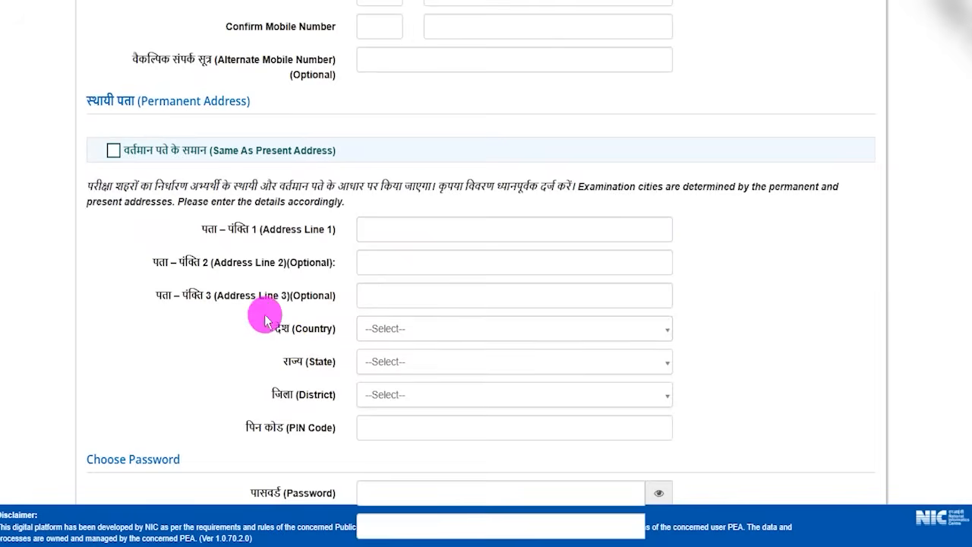
Step: Highlight the Permanent Address heading, revisit the Present Address section, and try to mark the permanent address as Same As Present Address
scroll(261, 319, "up", 2)
left_click_drag(260, 254, 189, 251)
scroll(254, 334, "up", 6)
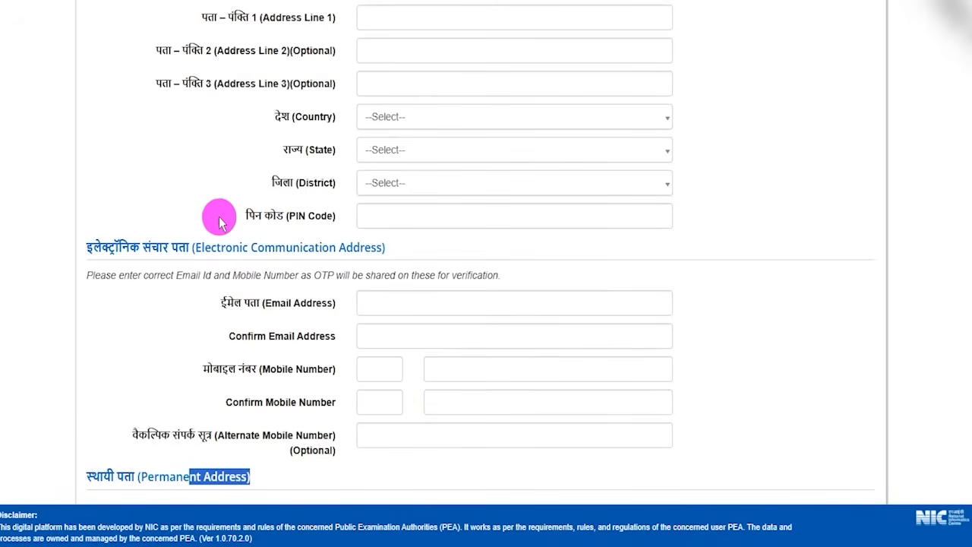
left_click_drag(179, 171, 217, 171)
scroll(326, 364, "down", 6)
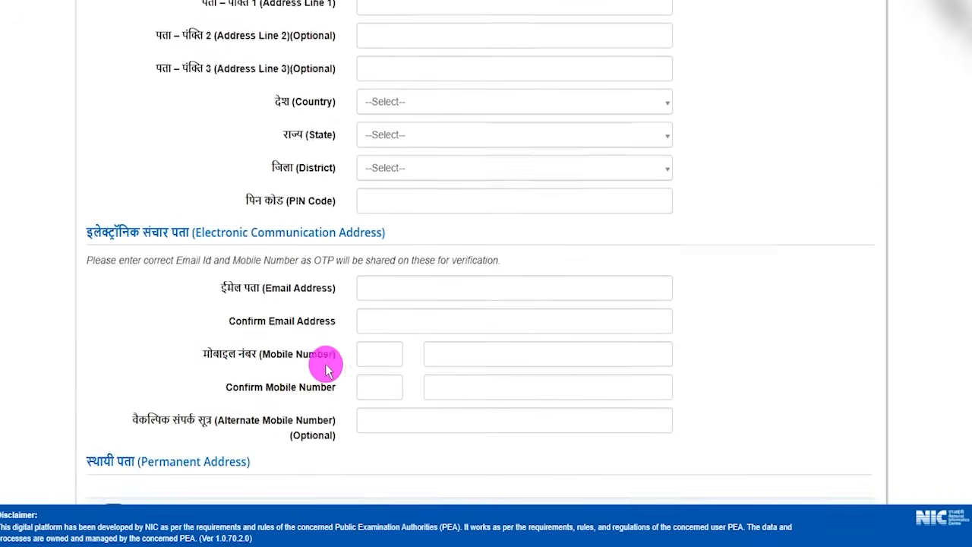
left_click(113, 301)
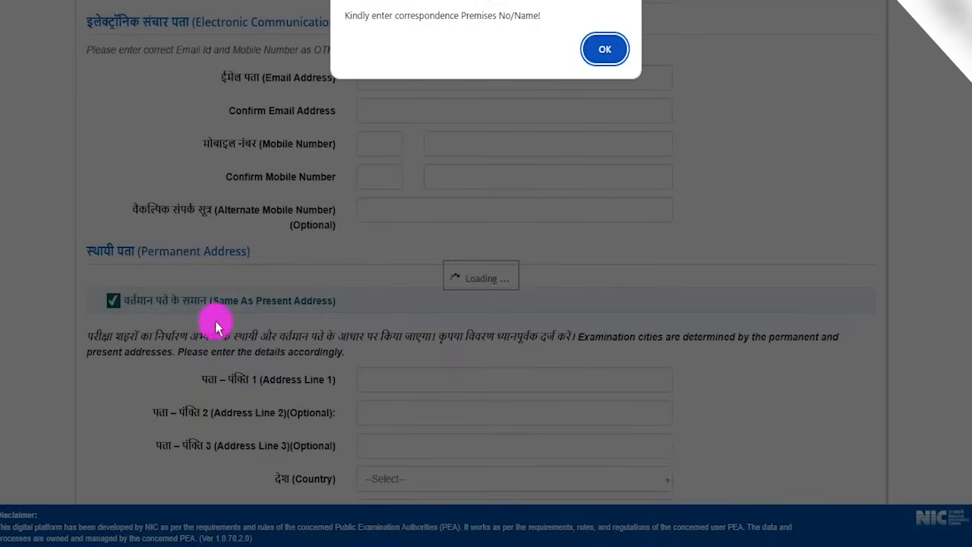
left_click(594, 56)
left_click(444, 390)
Step: Bring up the password rules in the Choose Password section and highlight the length, letter case, numeric and special character requirements
scroll(564, 326, "down", 2)
scroll(405, 337, "down", 3)
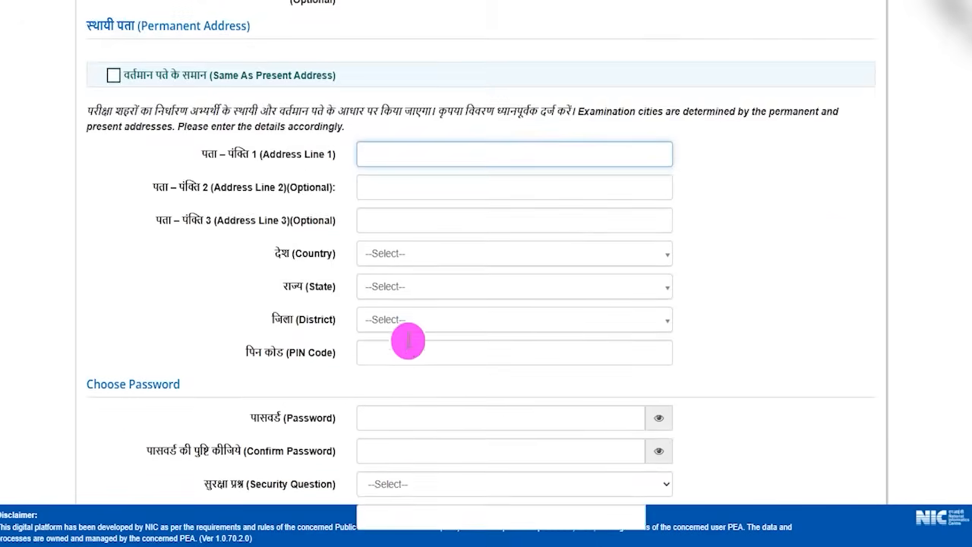
scroll(407, 339, "down", 1)
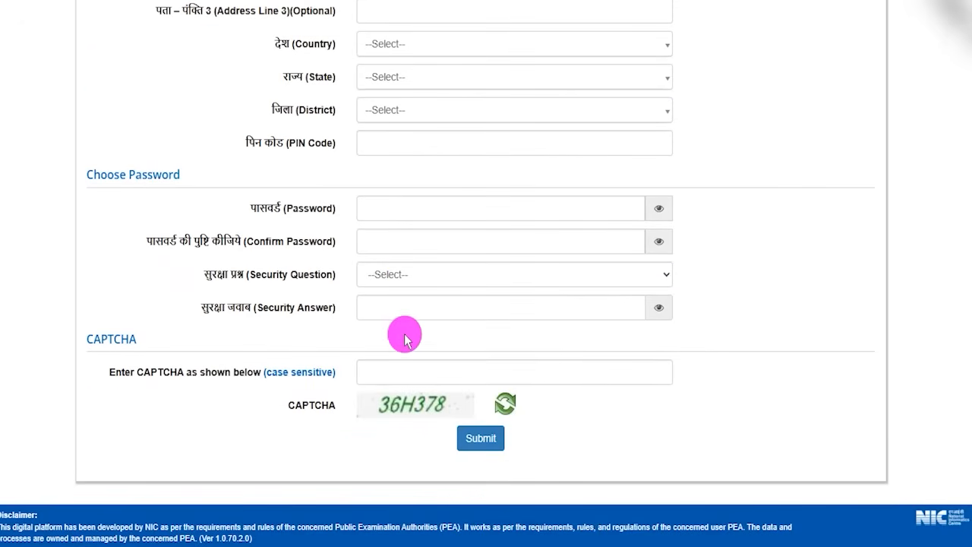
left_click(397, 208)
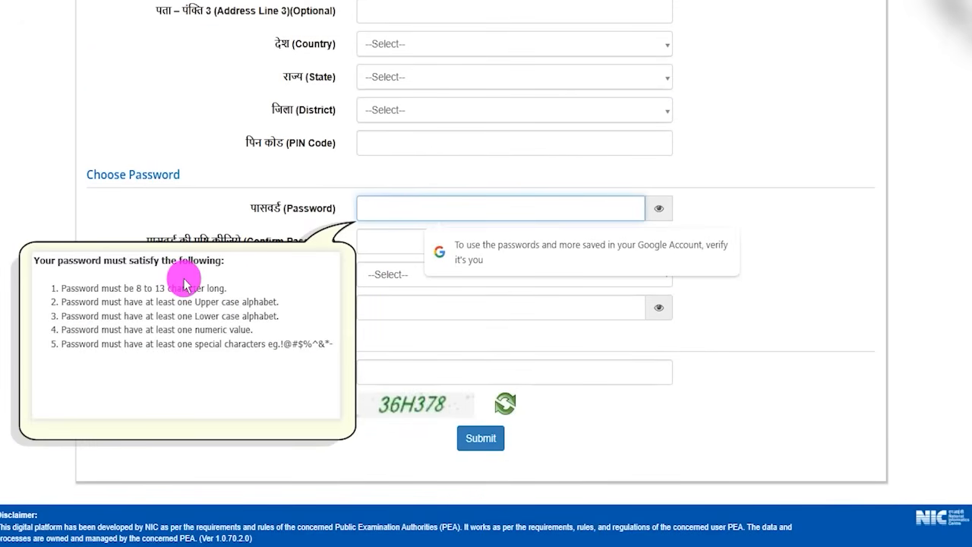
left_click_drag(137, 288, 209, 288)
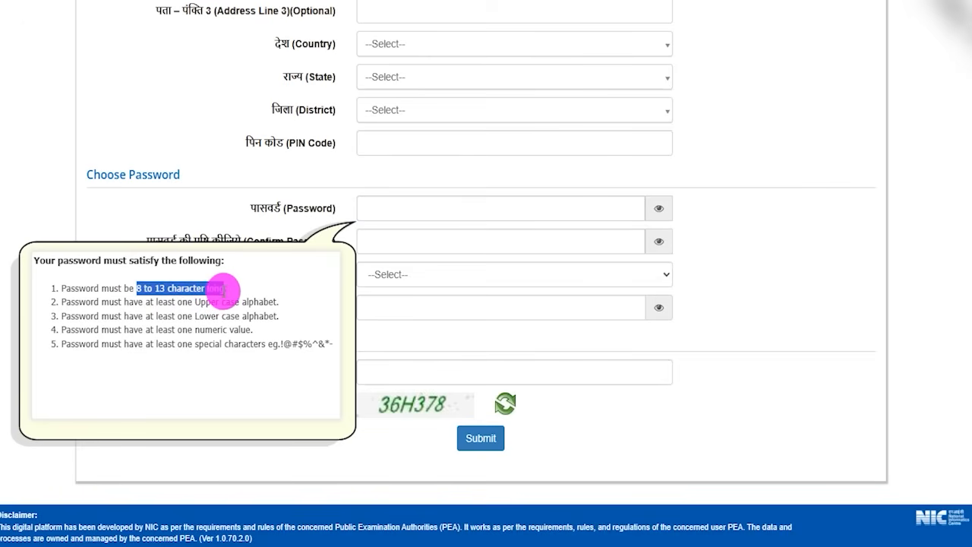
left_click_drag(226, 288, 310, 292)
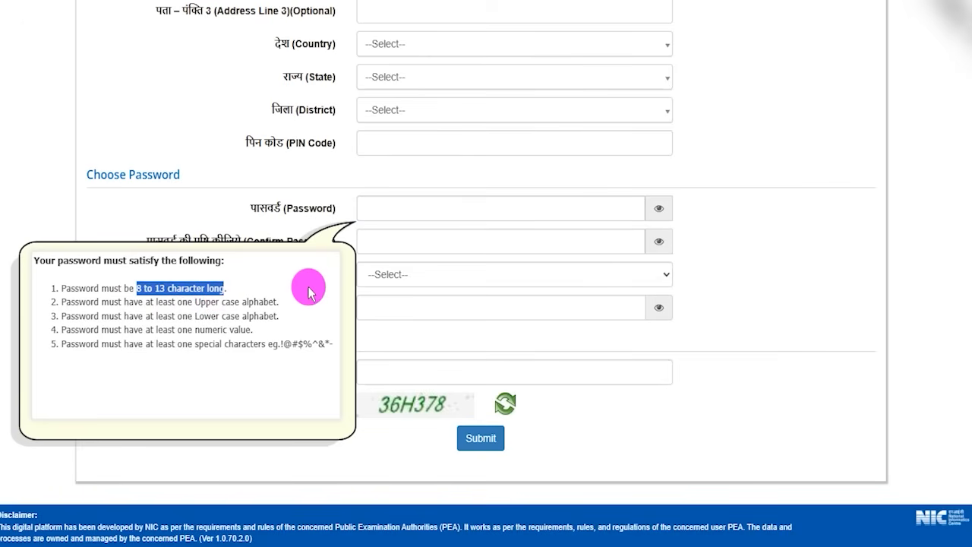
left_click_drag(202, 302, 242, 316)
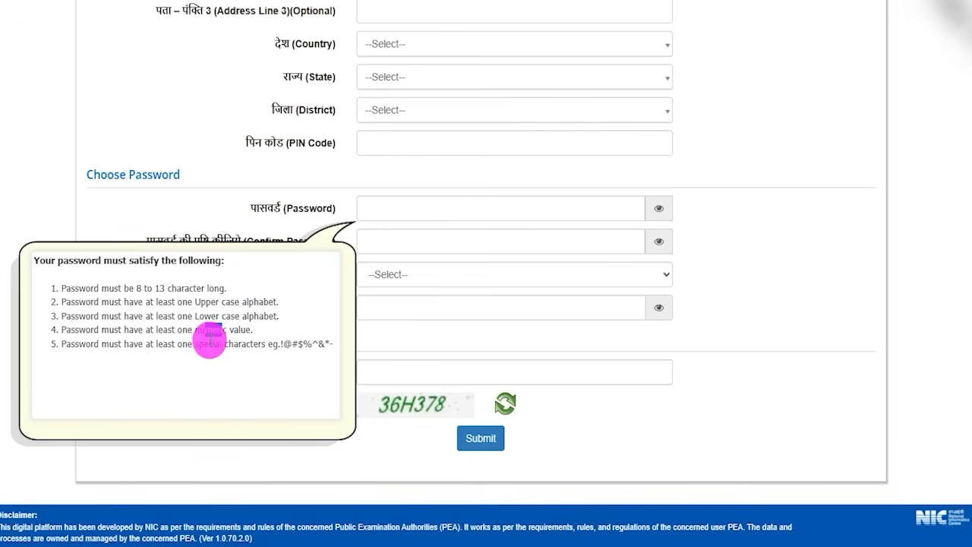
left_click_drag(217, 344, 272, 343)
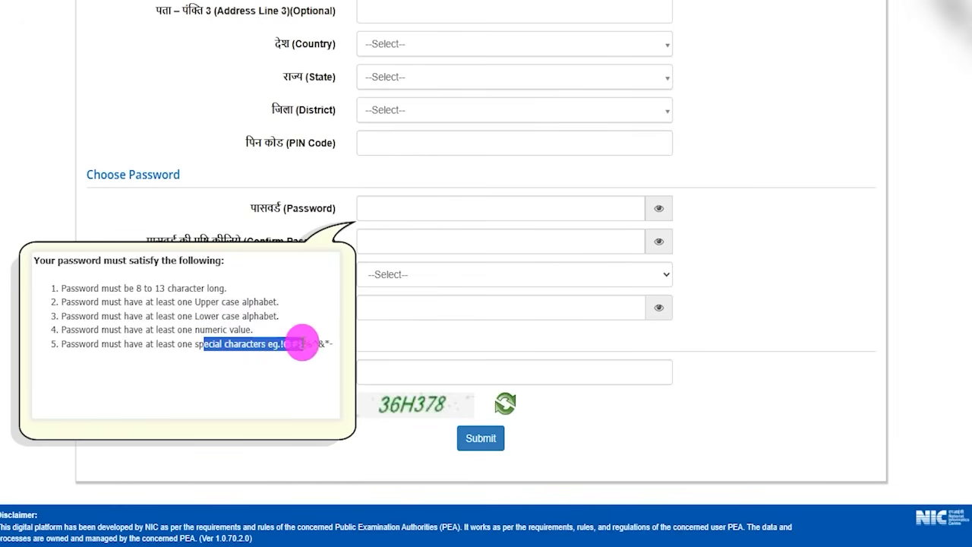
left_click_drag(185, 288, 207, 289)
left_click(222, 305)
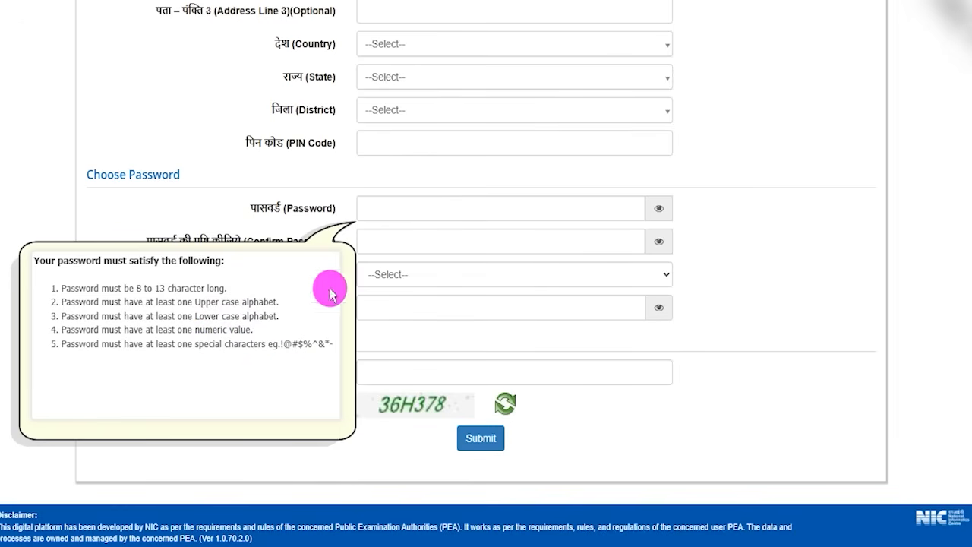
Step: Point out the Password field and highlight the Confirm Password label
left_click(376, 214)
left_click(286, 207)
left_click_drag(199, 240, 390, 243)
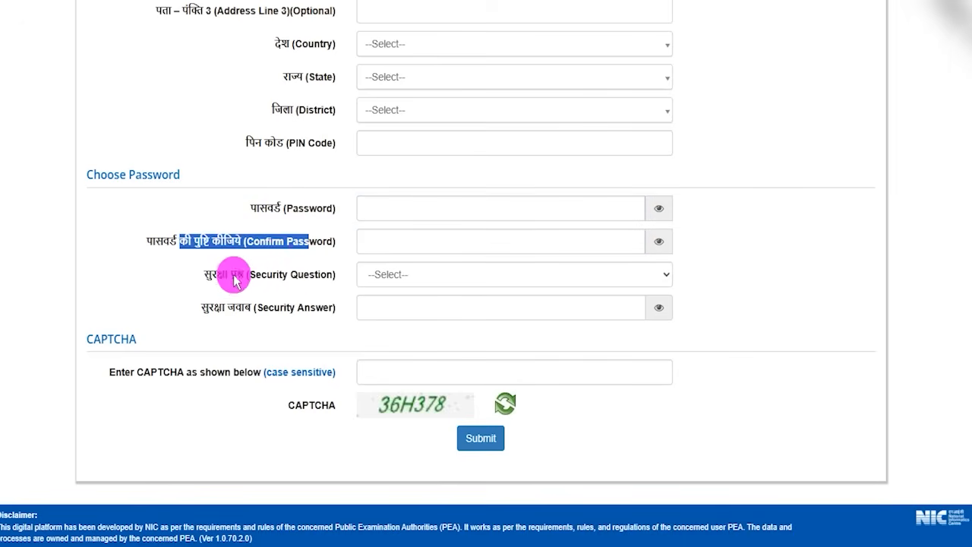
Step: Set the Security Question to "What is the name of your first school?" and activate the Security Answer field
left_click_drag(232, 274, 335, 274)
left_click(395, 274)
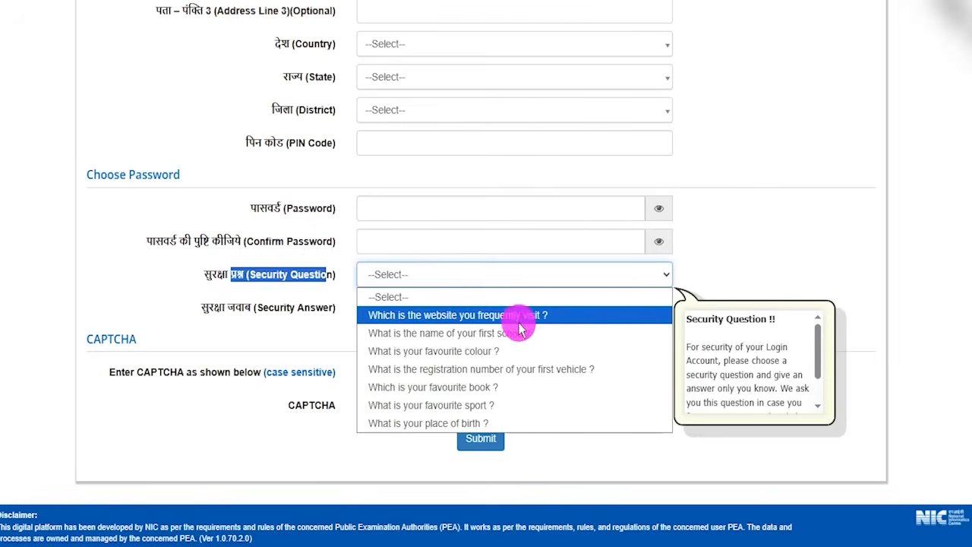
left_click(490, 332)
left_click_drag(251, 308, 385, 306)
left_click(385, 307)
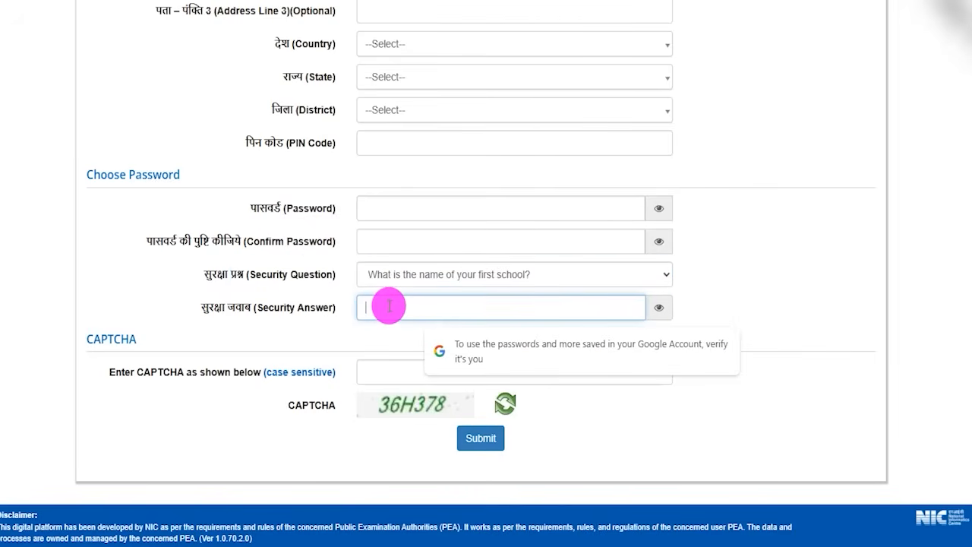
Step: Highlight the CAPTCHA instruction and mark the CAPTCHA image, its entry field and the Submit option with pen strokes
left_click_drag(176, 372, 225, 372)
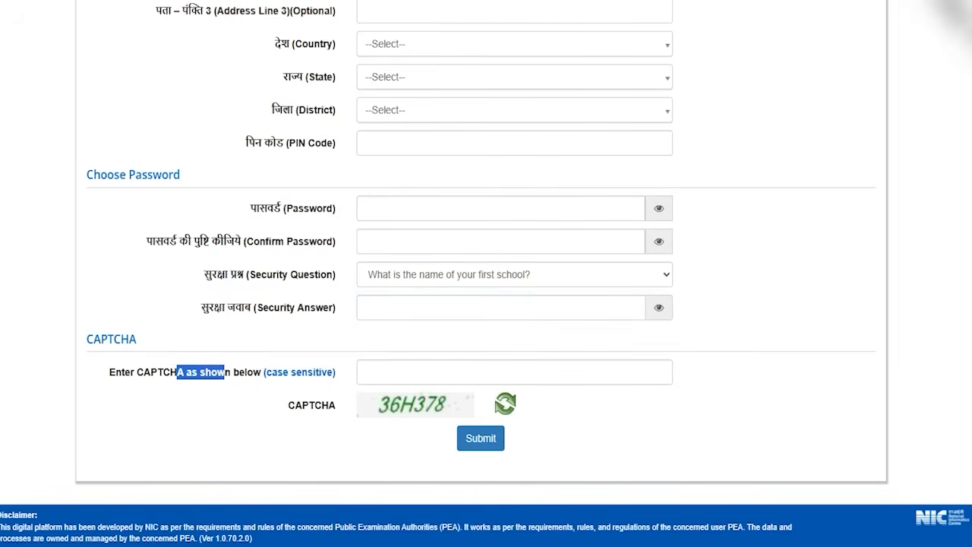
left_click_drag(457, 396, 485, 380)
left_click_drag(388, 372, 460, 372)
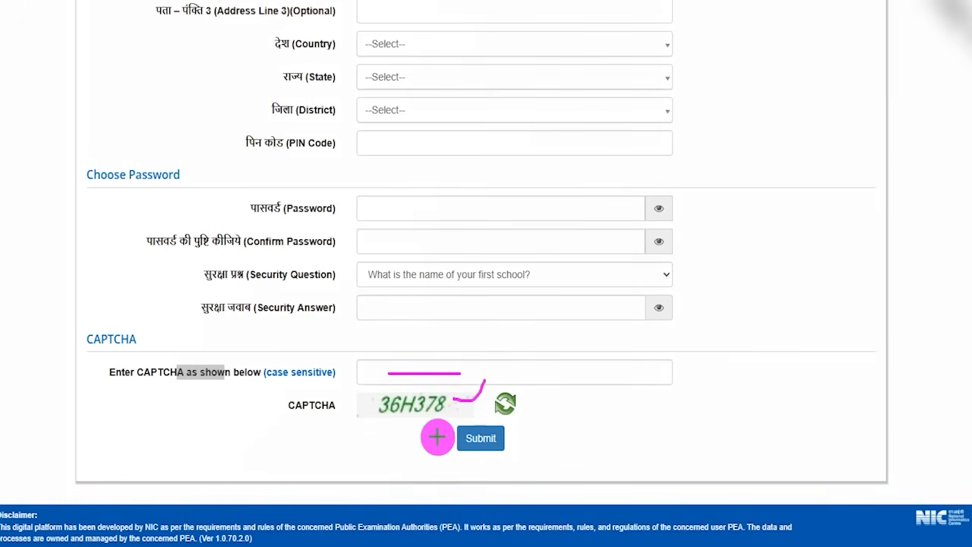
left_click_drag(408, 413, 538, 468)
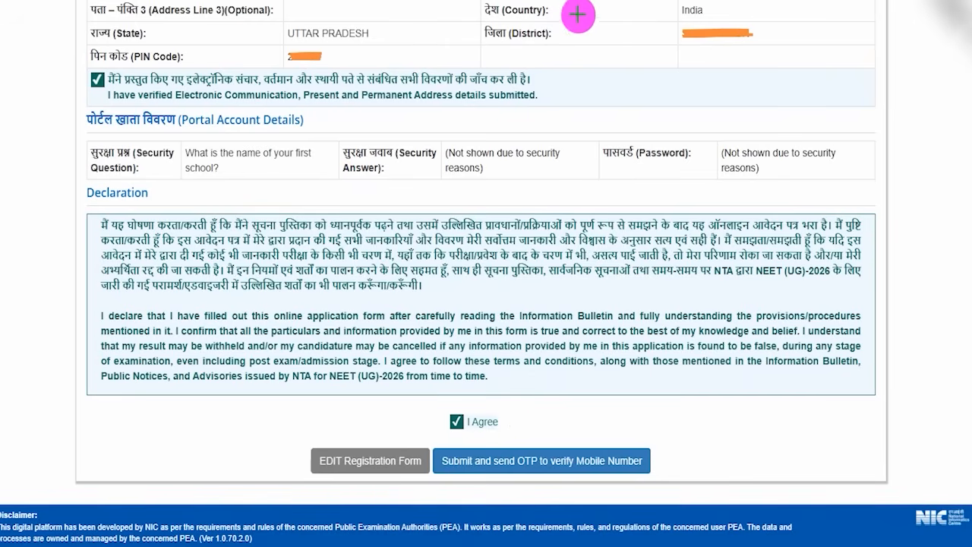
Step: Mark the permanent address country, state and PIN code and the address verification checkbox with pen ticks on the review page
left_click_drag(718, 11, 738, 0)
left_click_drag(442, 38, 465, 6)
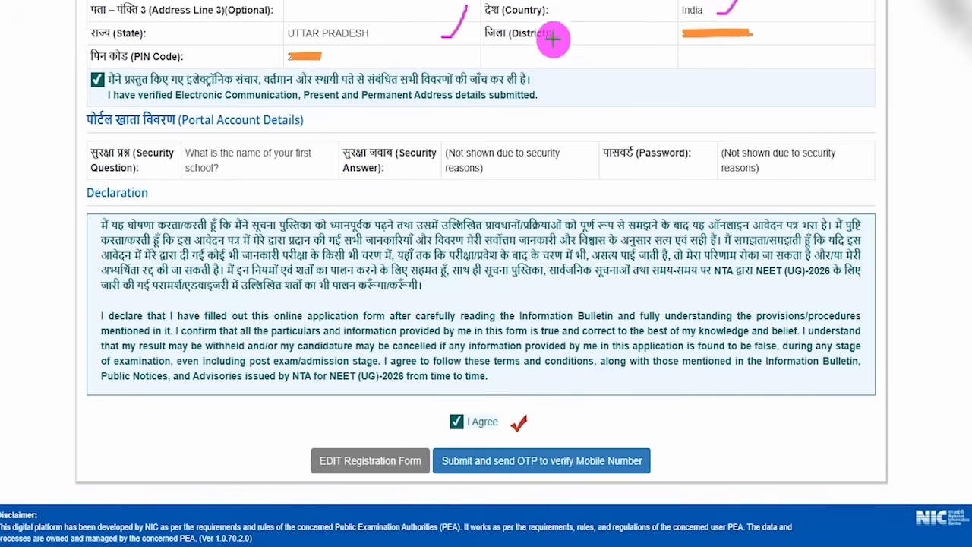
left_click_drag(359, 68, 380, 43)
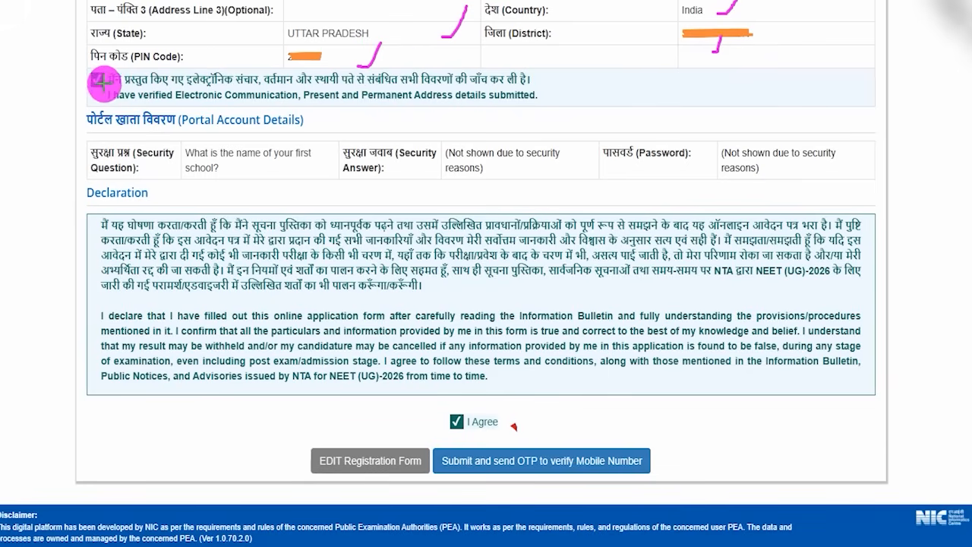
left_click_drag(104, 84, 133, 55)
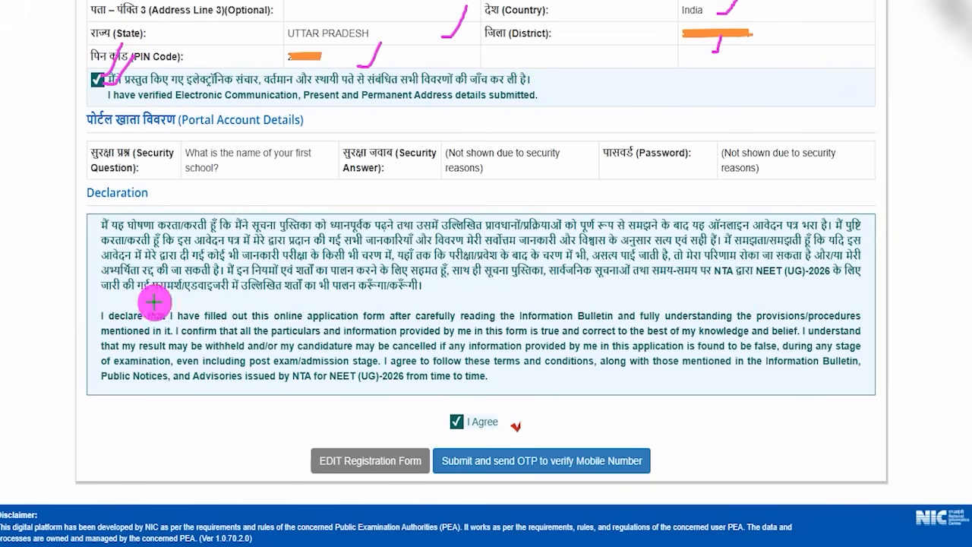
Step: Underline the Declaration heading and the last line of its Hindi text, and mark the I Agree checkbox with a pen tick
left_click_drag(91, 201, 209, 200)
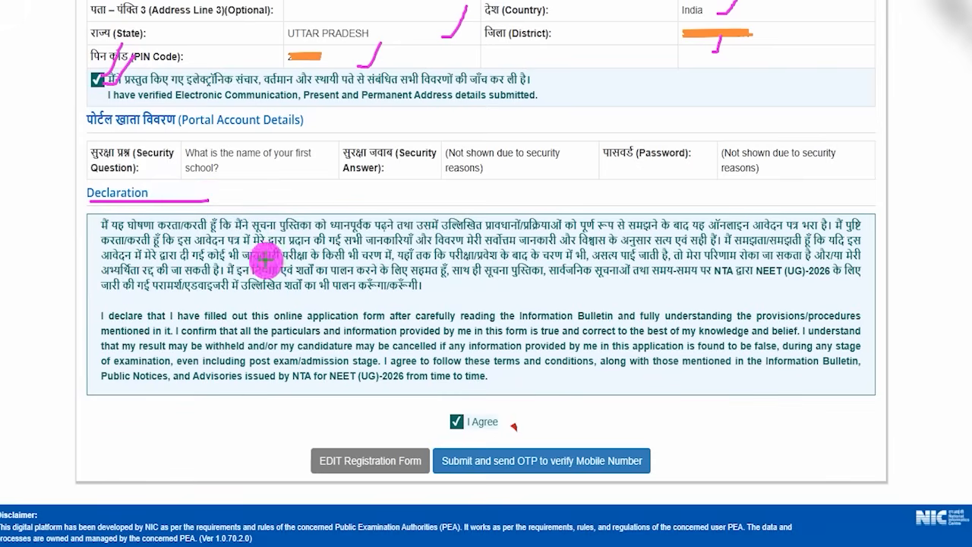
left_click_drag(121, 297, 288, 298)
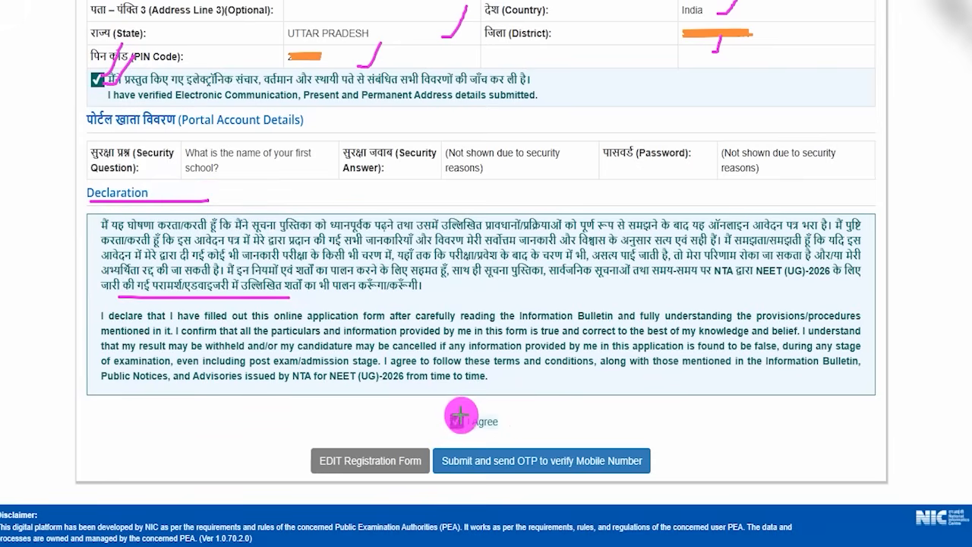
left_click_drag(459, 411, 499, 370)
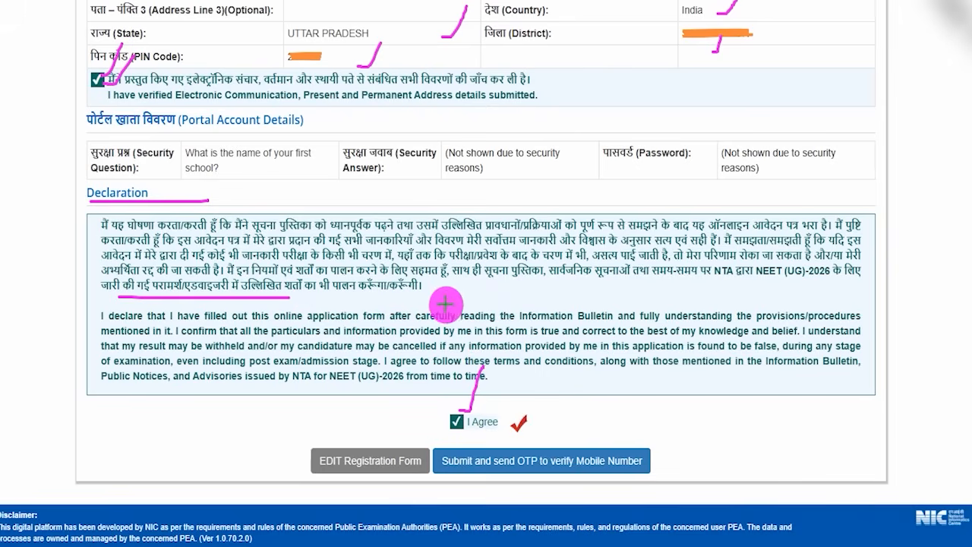
Step: Draw arrows to the edit and OTP submission options, and submit the form to send the OTP for mobile number verification
left_click_drag(139, 451, 323, 458)
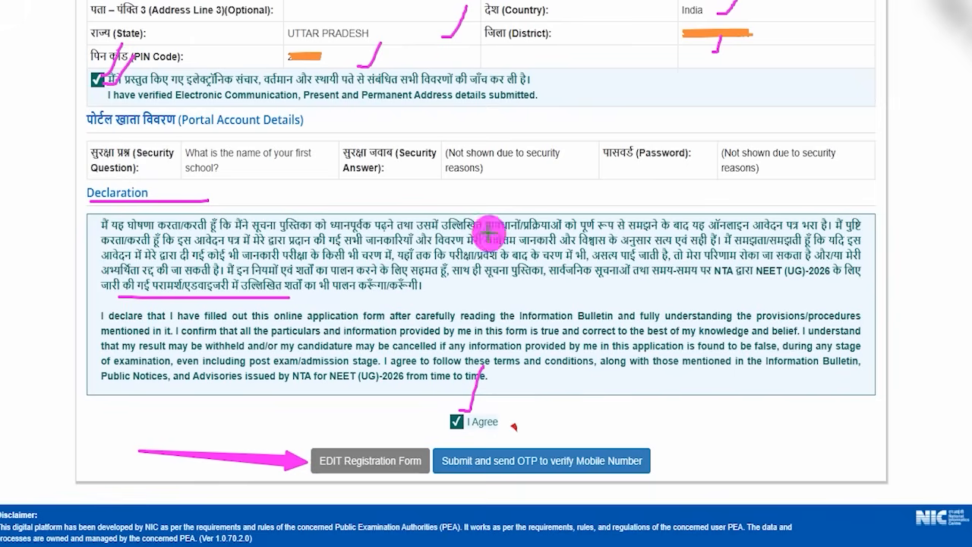
left_click_drag(782, 416, 653, 454)
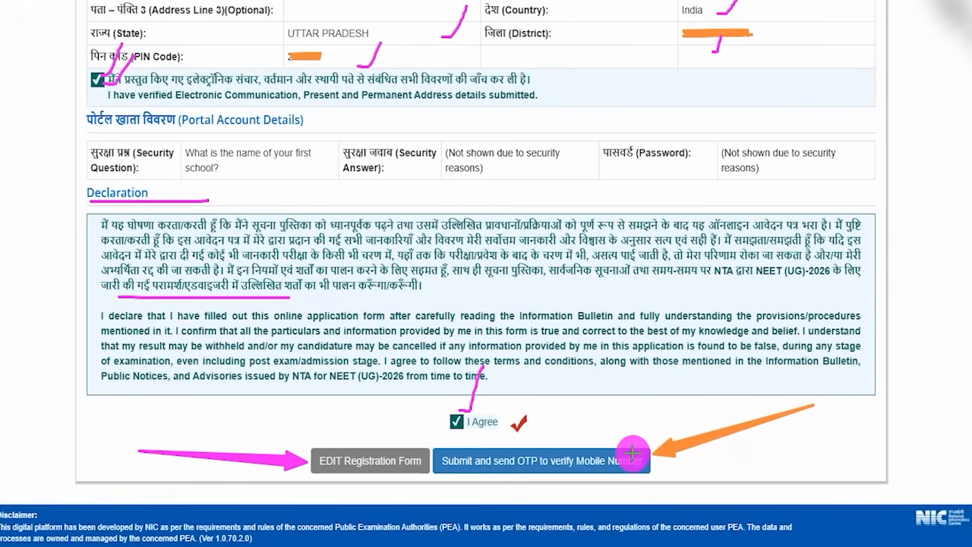
left_click(633, 453)
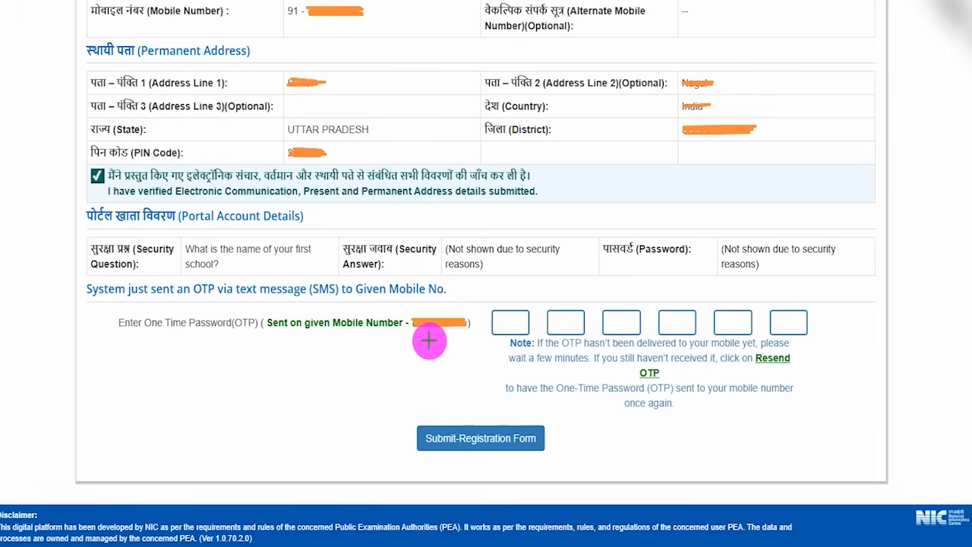
Step: Mark the mobile number the OTP was sent to and the six OTP entry boxes with pen strokes
left_click_drag(411, 334, 442, 298)
left_click_drag(506, 328, 579, 325)
left_click_drag(641, 322, 654, 321)
left_click_drag(707, 323, 796, 313)
left_click(753, 323)
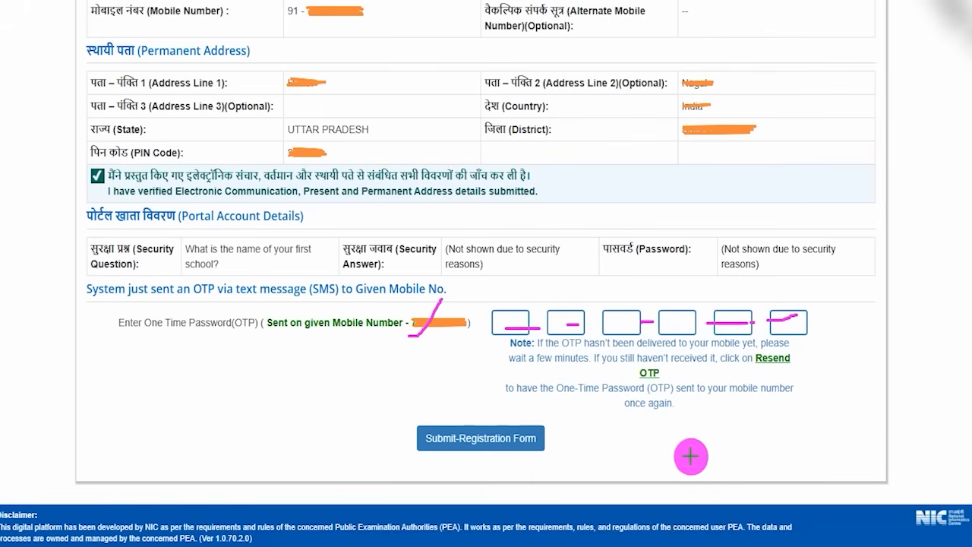
Step: Draw an arrow to the Submit-Registration Form option and submit the registration form
left_click_drag(757, 435, 553, 434)
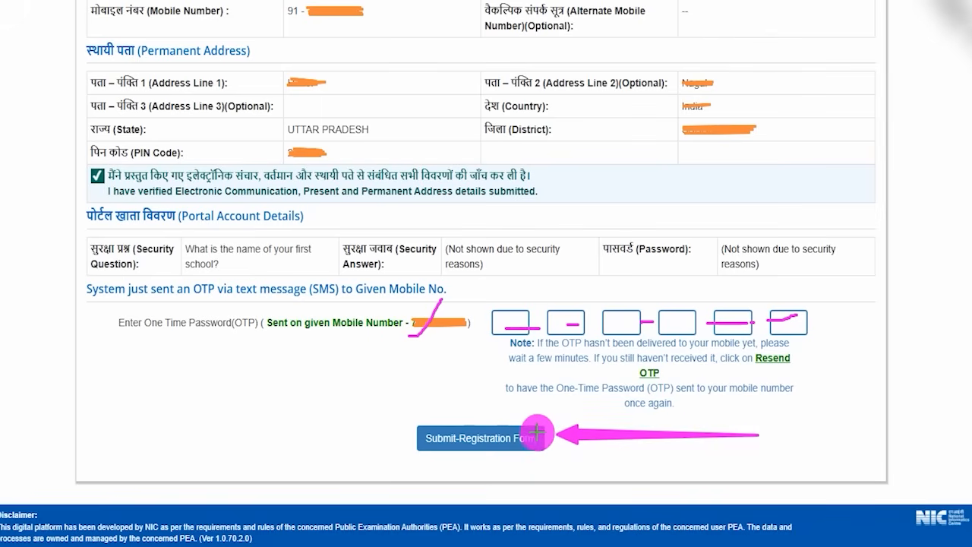
left_click(537, 431)
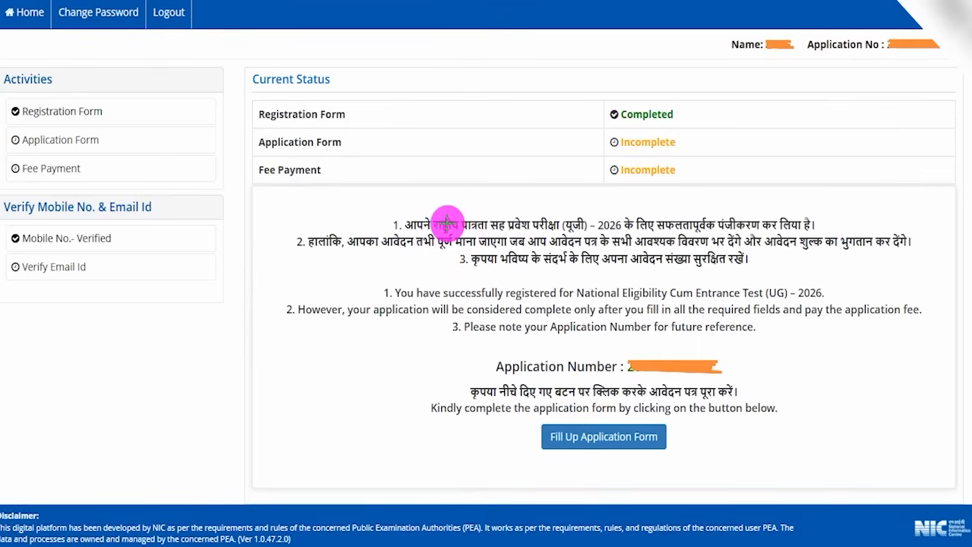
Step: Mark the Current Status table and both places where the application number is displayed with pen ticks
left_click_drag(425, 180, 472, 123)
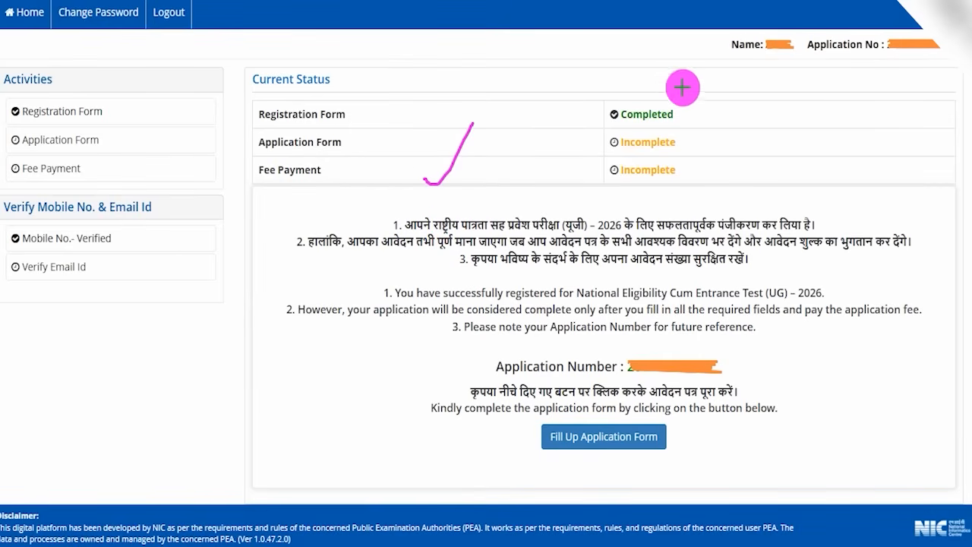
left_click_drag(734, 366, 769, 319)
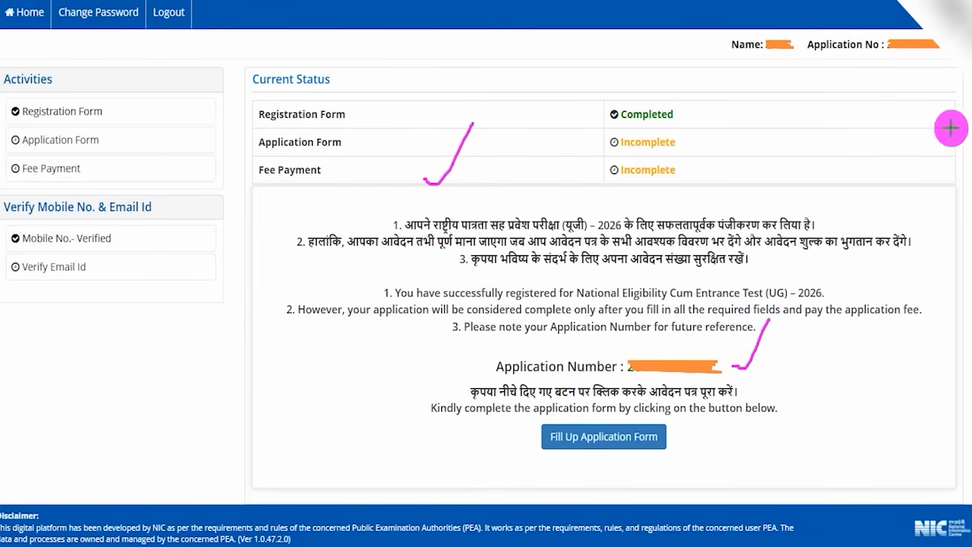
left_click_drag(912, 51, 928, 34)
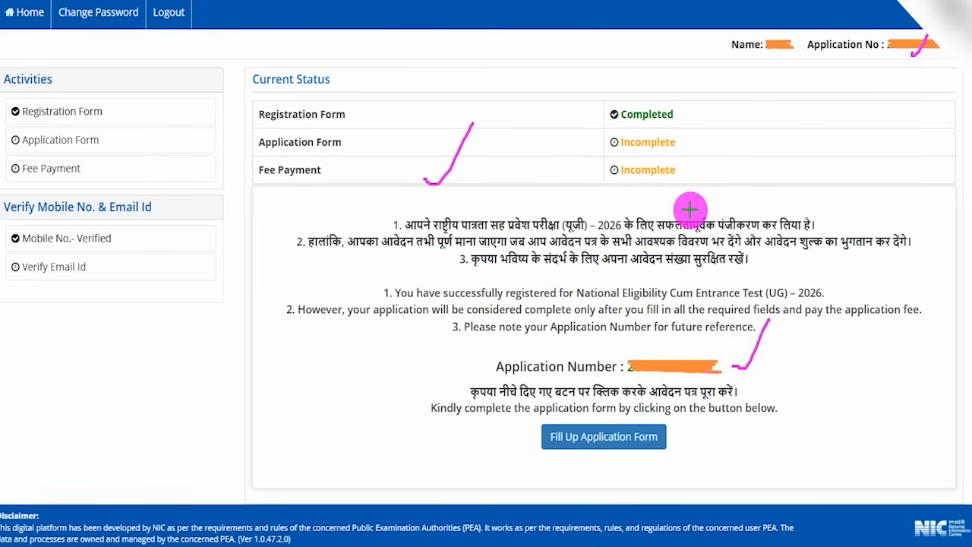
left_click_drag(693, 377, 738, 322)
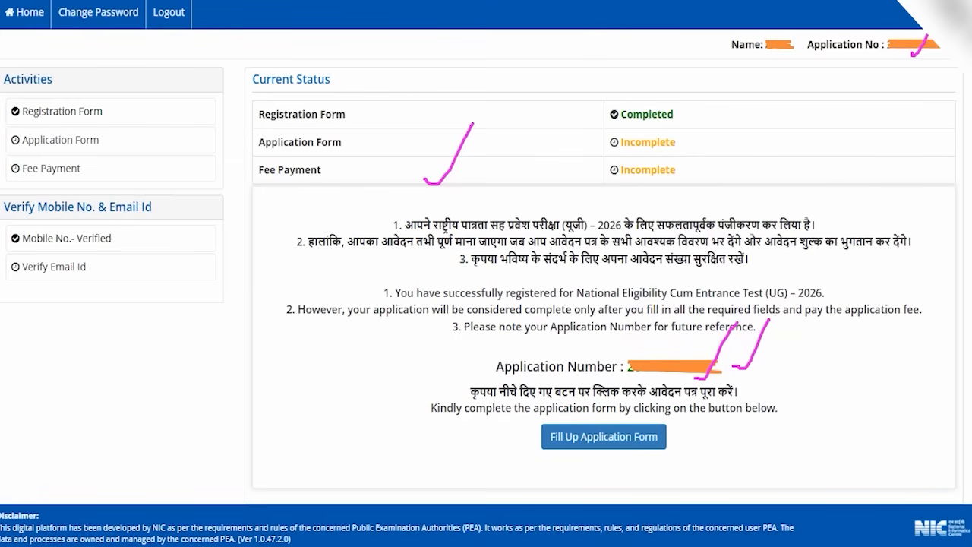
Step: Circle the Fill Up Application Form option with an ellipse and open the application form steps
left_click_drag(521, 414, 693, 463)
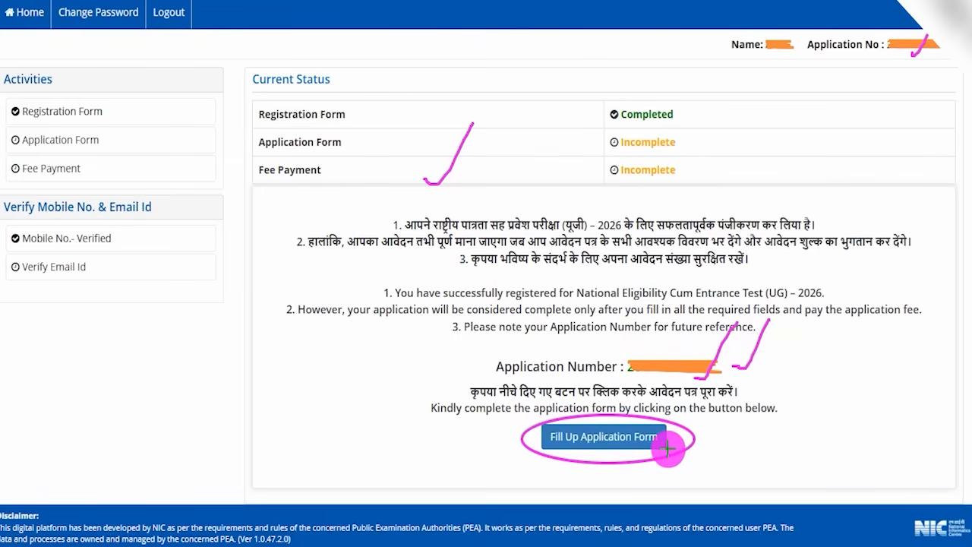
left_click(665, 446)
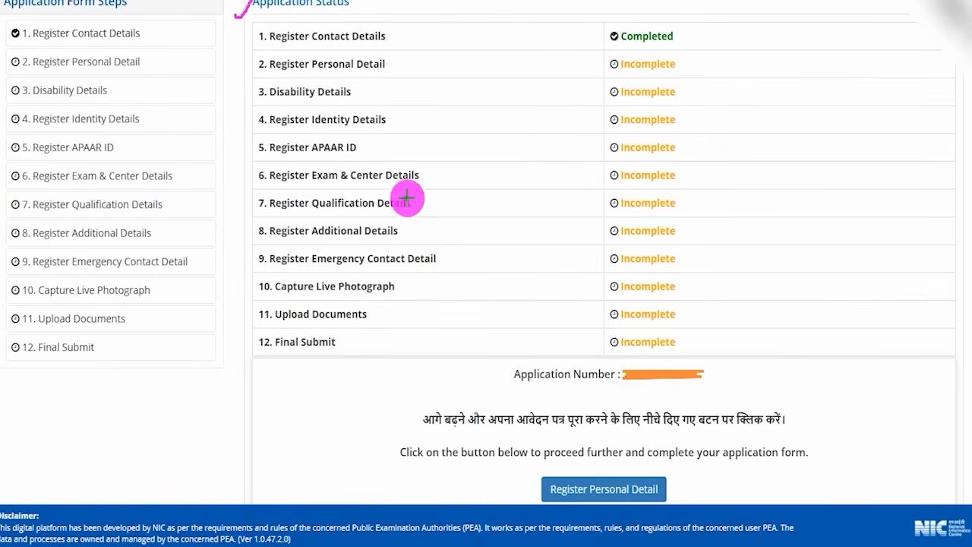
Step: Underline Final Submit in the Application Status list and tick steps 1 to 6, from Register Contact Details to Register Exam & Center Details
left_click_drag(262, 354, 308, 353)
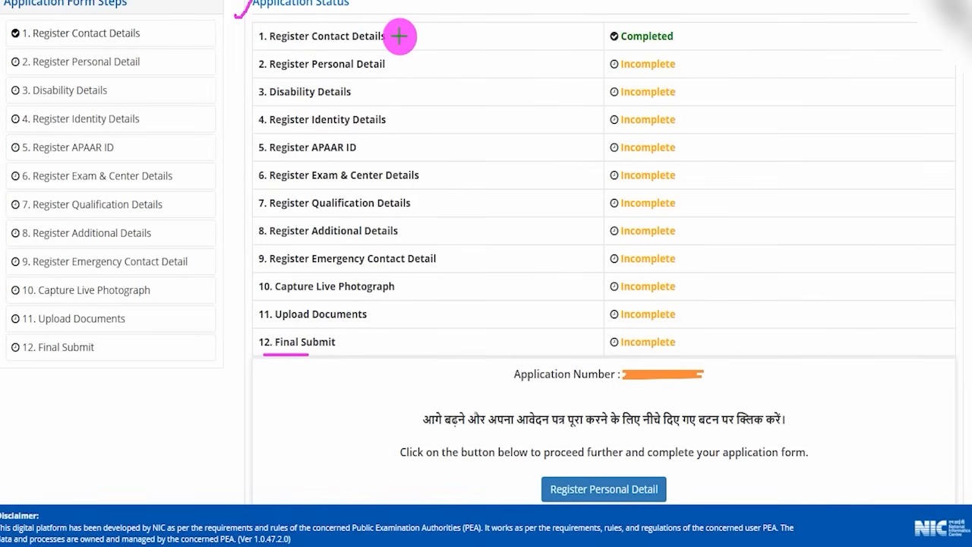
left_click_drag(395, 35, 415, 13)
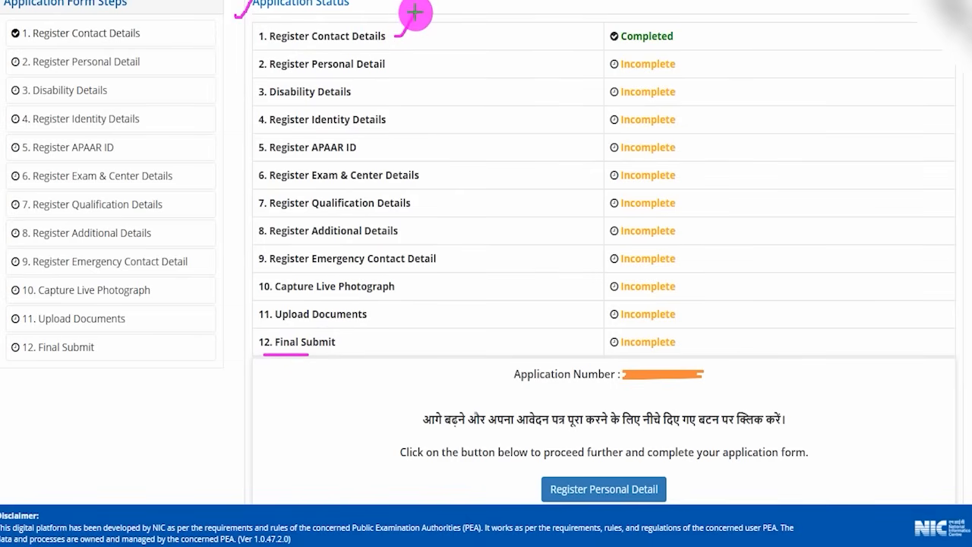
left_click_drag(401, 64, 419, 35)
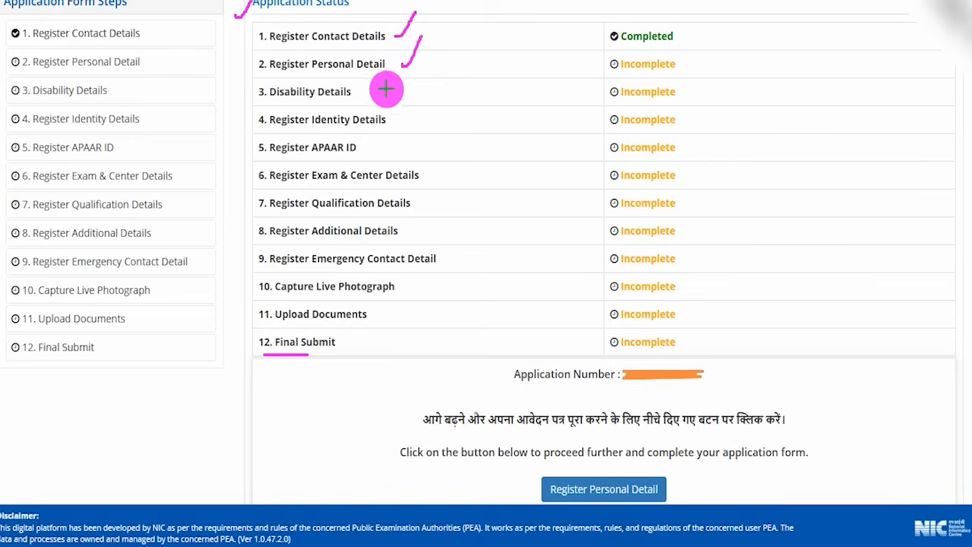
left_click_drag(381, 93, 401, 66)
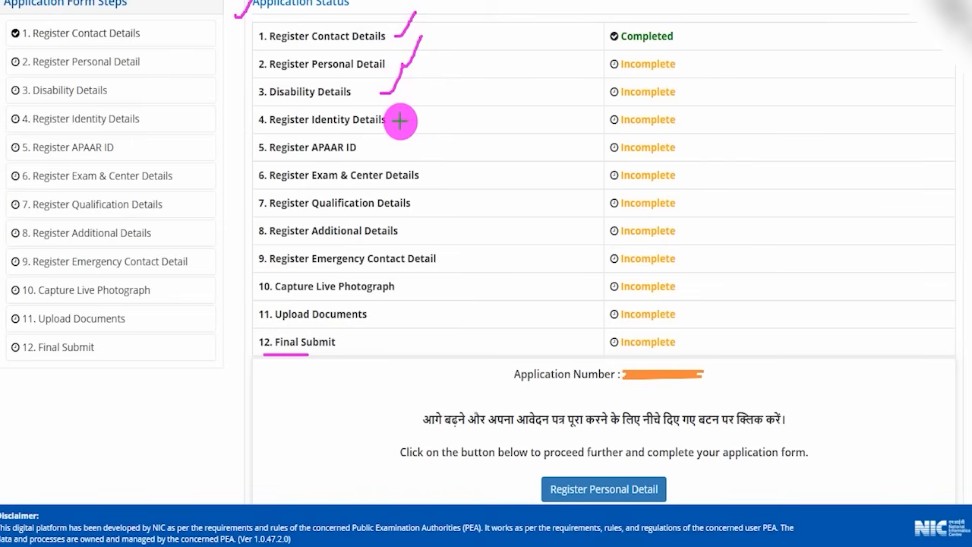
left_click_drag(400, 120, 424, 92)
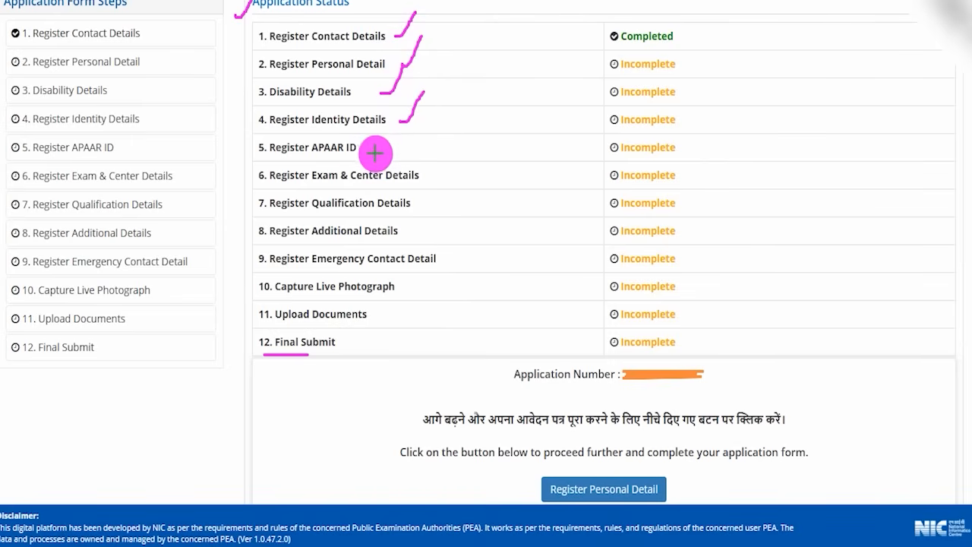
left_click_drag(361, 153, 388, 126)
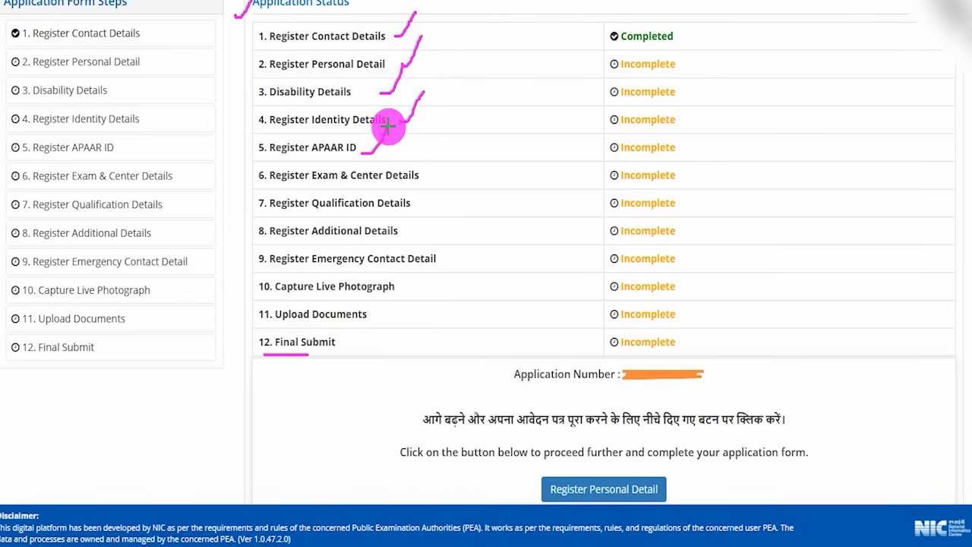
left_click_drag(428, 181, 449, 148)
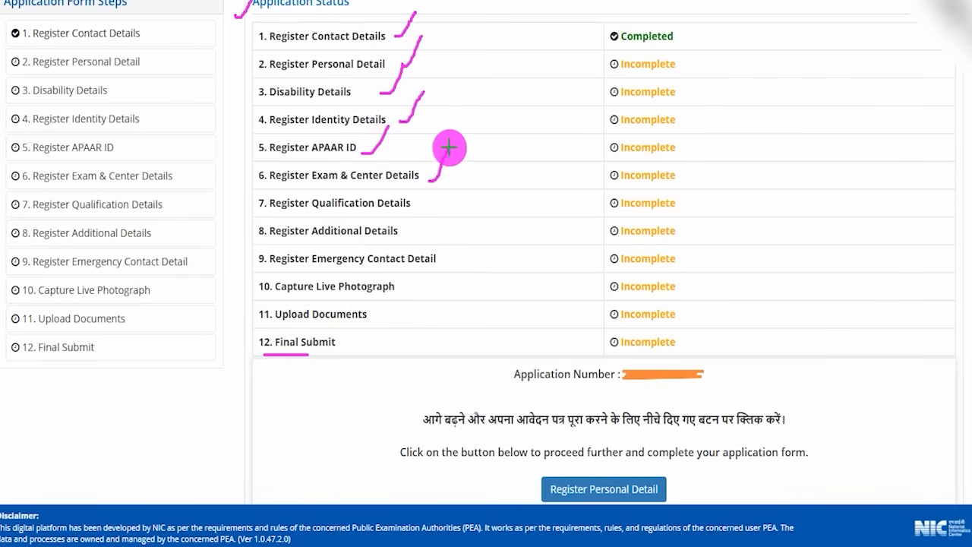
Step: Tick steps 7 to 12 of the Application Status list, from Register Qualification Details to Final Submit, with the pen
left_click_drag(426, 211, 462, 162)
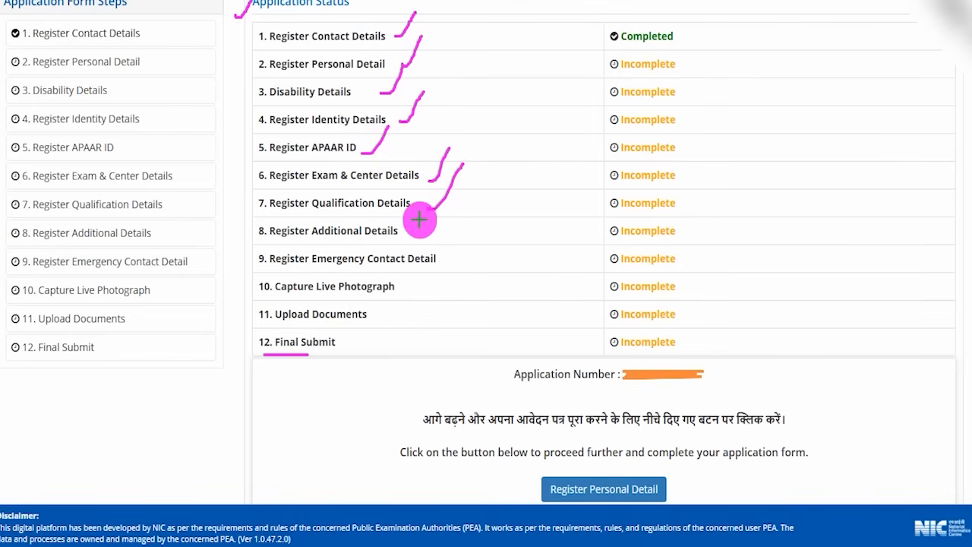
left_click_drag(431, 234, 455, 208)
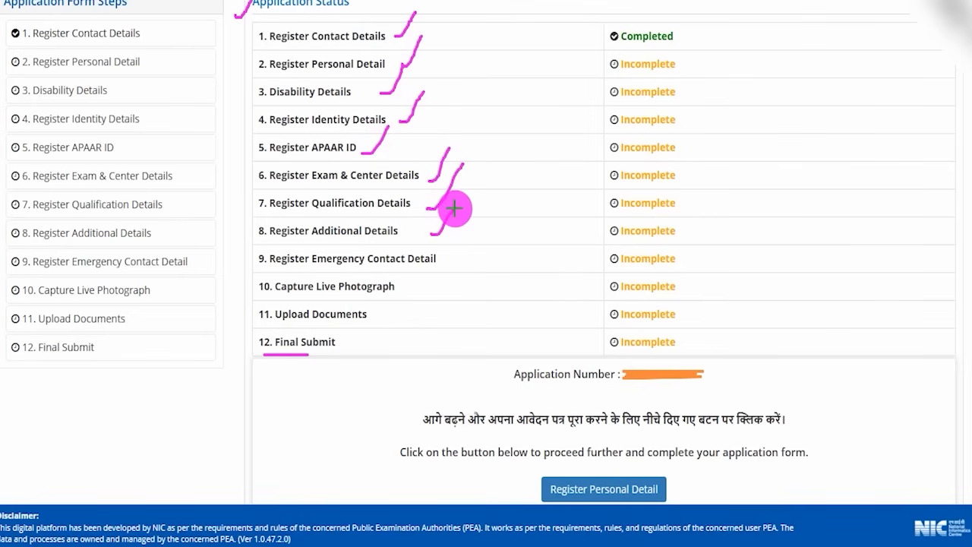
left_click_drag(455, 260, 486, 226)
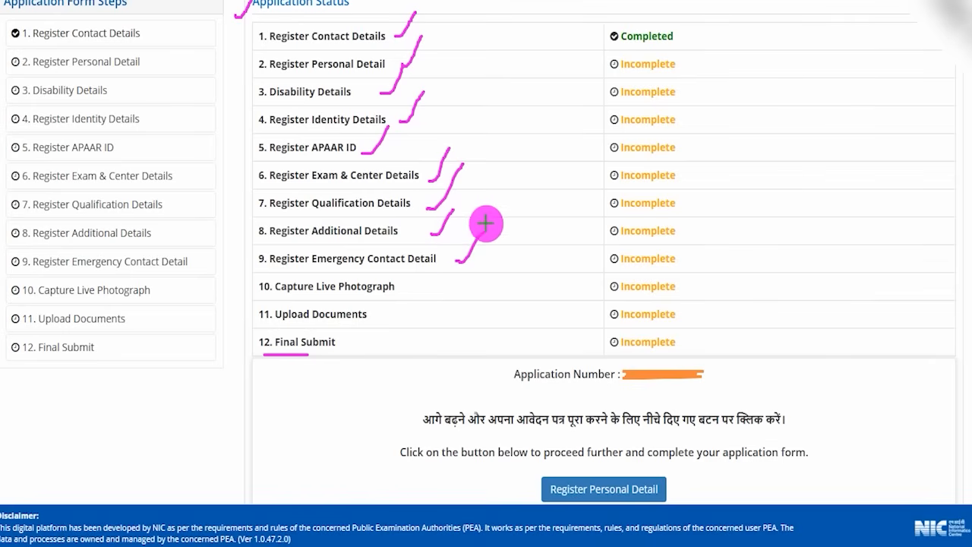
left_click_drag(424, 287, 454, 257)
left_click_drag(389, 316, 414, 283)
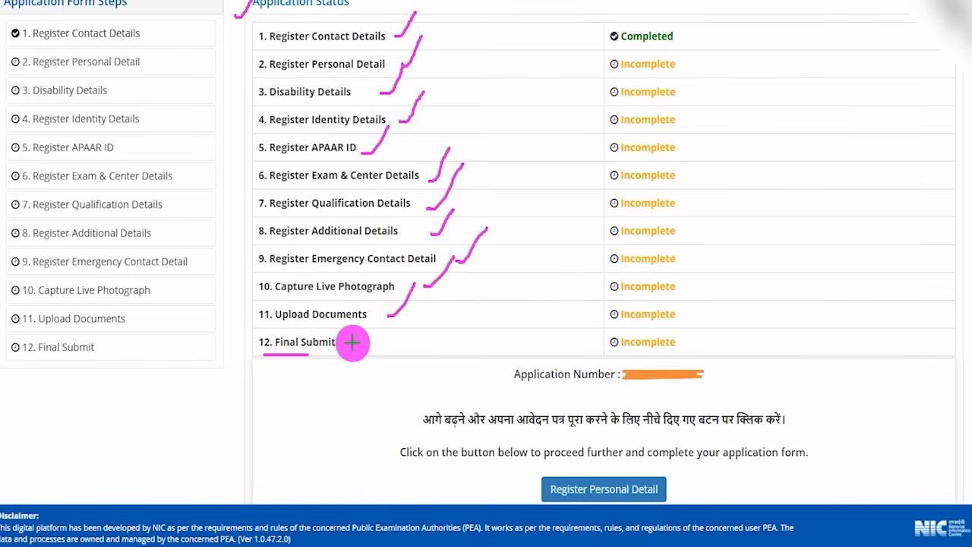
left_click_drag(354, 343, 378, 312)
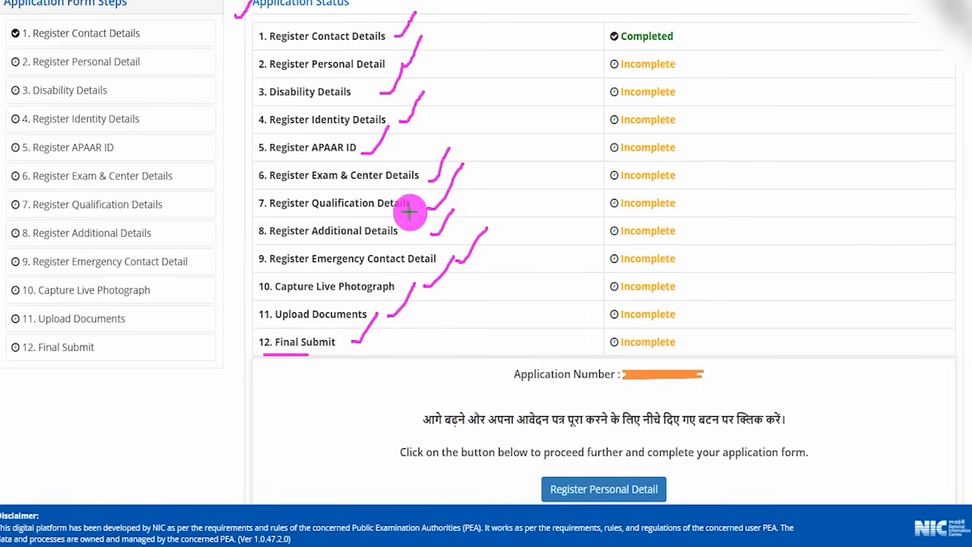
Step: Underline Register Contact Details and Final Submit in the status list, and draw an arrow to the Register Personal Detail option
left_click_drag(264, 51, 320, 50)
mouse_move(279, 354)
left_mouse_down()
mouse_move(261, 354)
mouse_move(319, 366)
left_mouse_up()
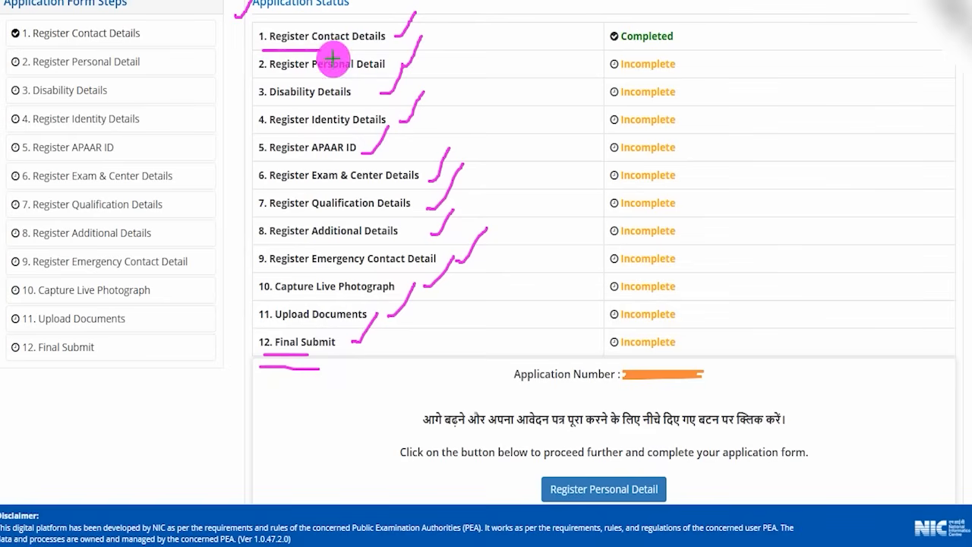
left_click_drag(859, 484, 672, 490)
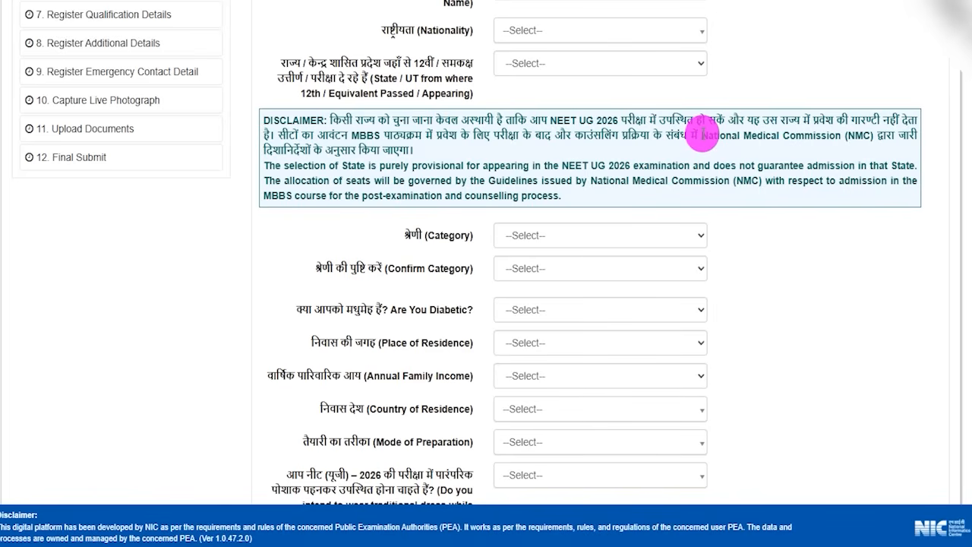
Step: Set the nationality to Indian and the state from where 12th is passed or appearing to UTTAR PRADESH
left_click_drag(396, 30, 534, 44)
left_click(533, 36)
left_click(521, 76)
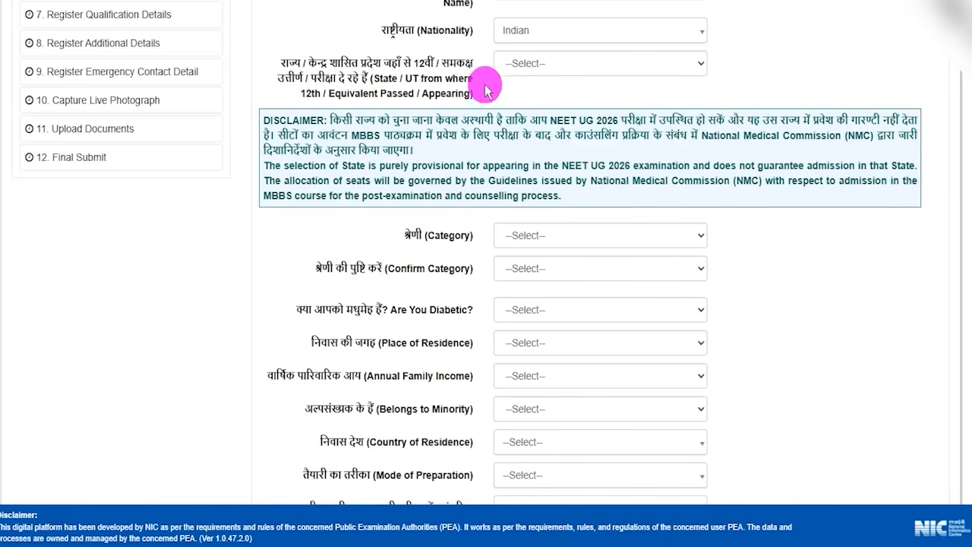
left_click_drag(310, 68, 400, 64)
left_click(531, 65)
scroll(573, 293, "down", 4)
scroll(573, 292, "down", 2)
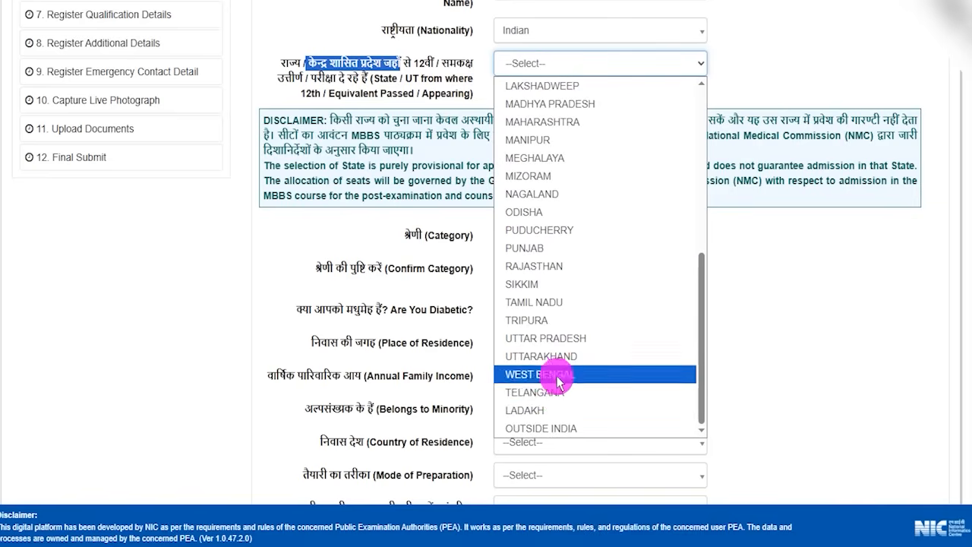
left_click(553, 339)
Step: Choose Gen-EWS as the category and select the same value to confirm the category
scroll(630, 276, "down", 2)
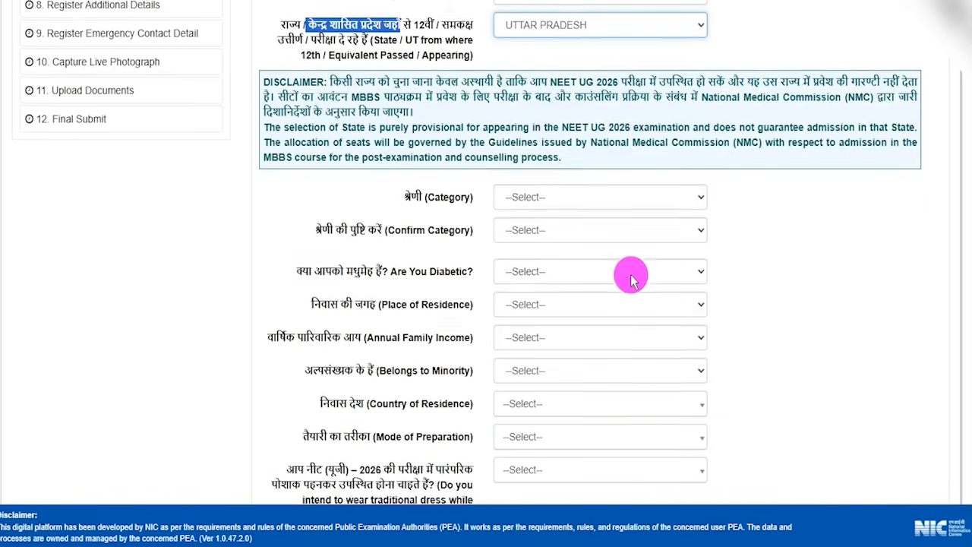
left_click(540, 82)
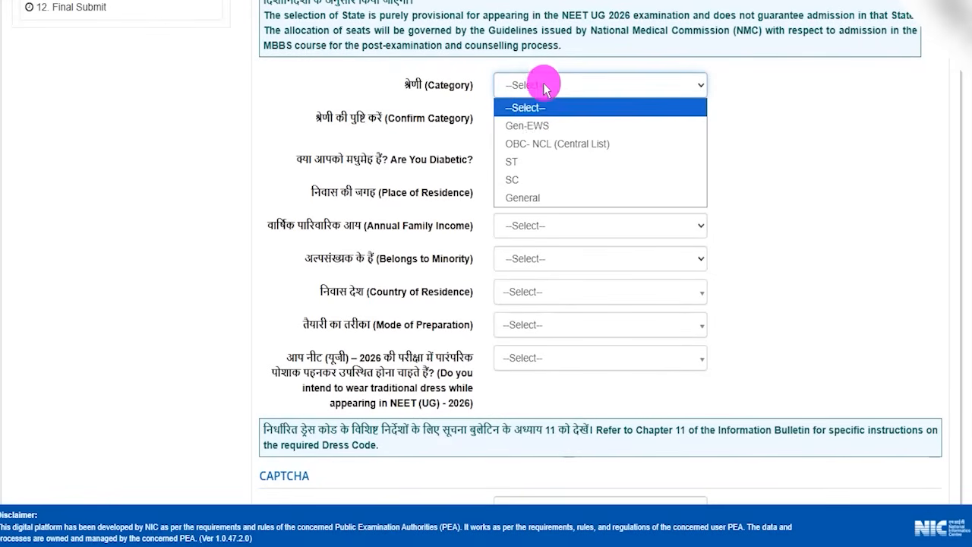
left_click(524, 125)
left_click(510, 117)
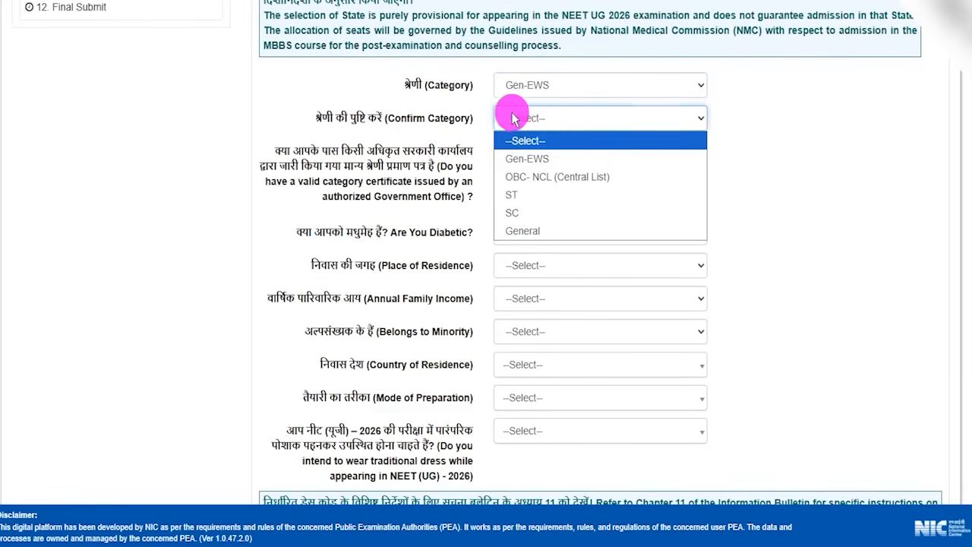
left_click(510, 152)
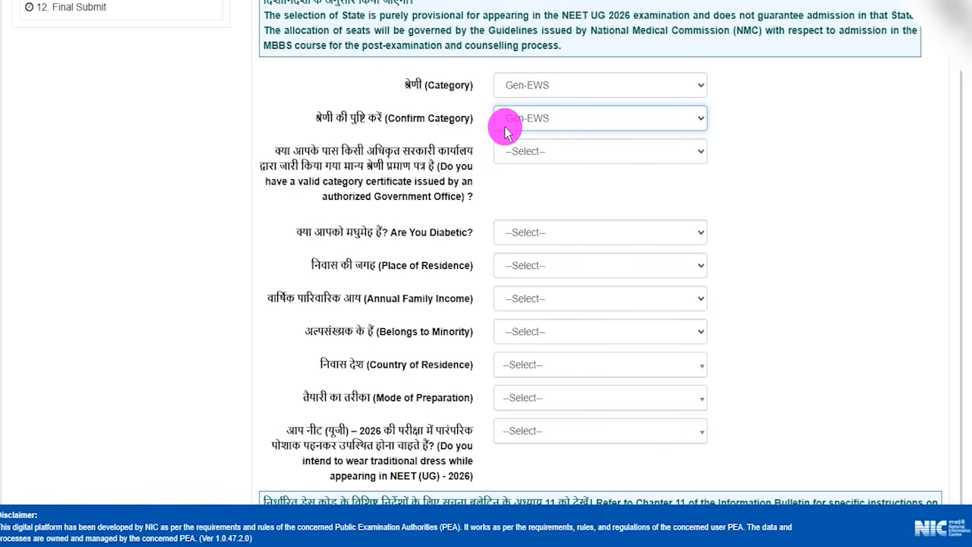
Step: Highlight the question about a valid government-issued category certificate and answer it with Yes
left_click_drag(293, 151, 483, 171)
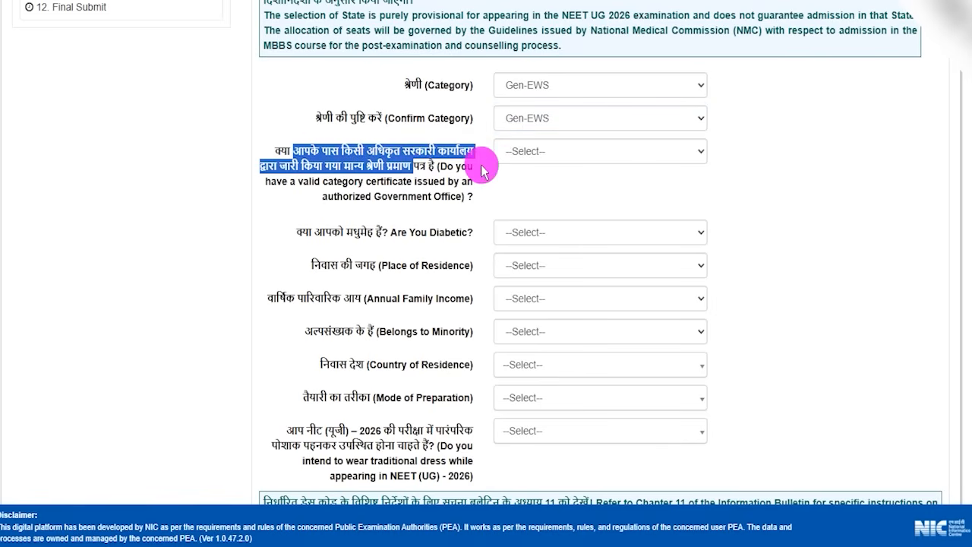
left_click(534, 151)
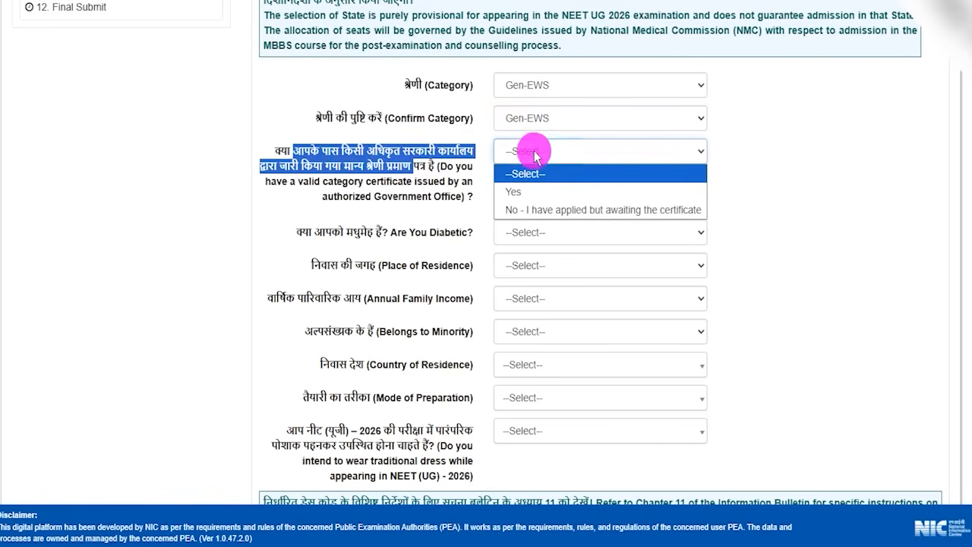
left_click(529, 196)
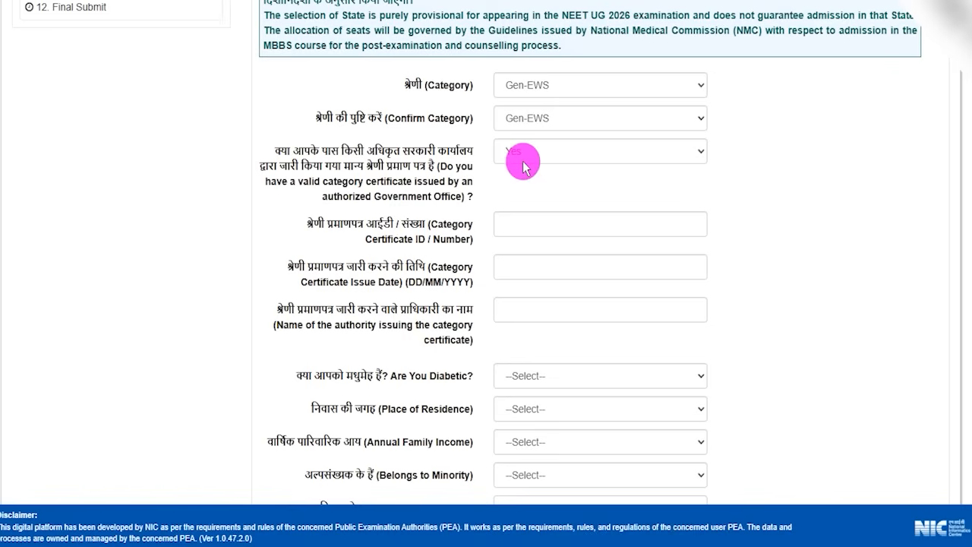
Step: Point out the category certificate number, issue date and issuing authority fields by highlighting their Hindi labels, leaving the fields empty
left_click_drag(378, 225, 410, 230)
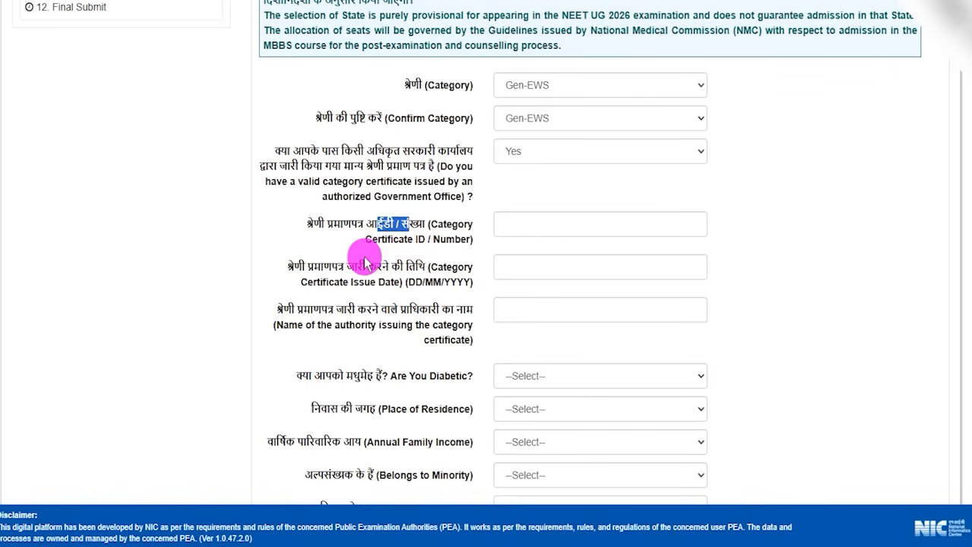
left_click_drag(332, 270, 570, 269)
left_click(571, 267)
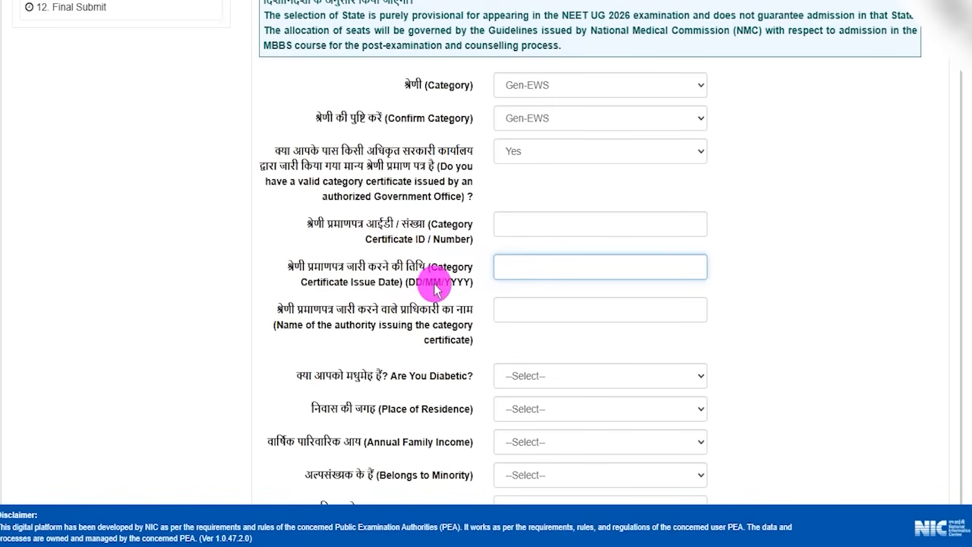
left_click_drag(332, 309, 380, 310)
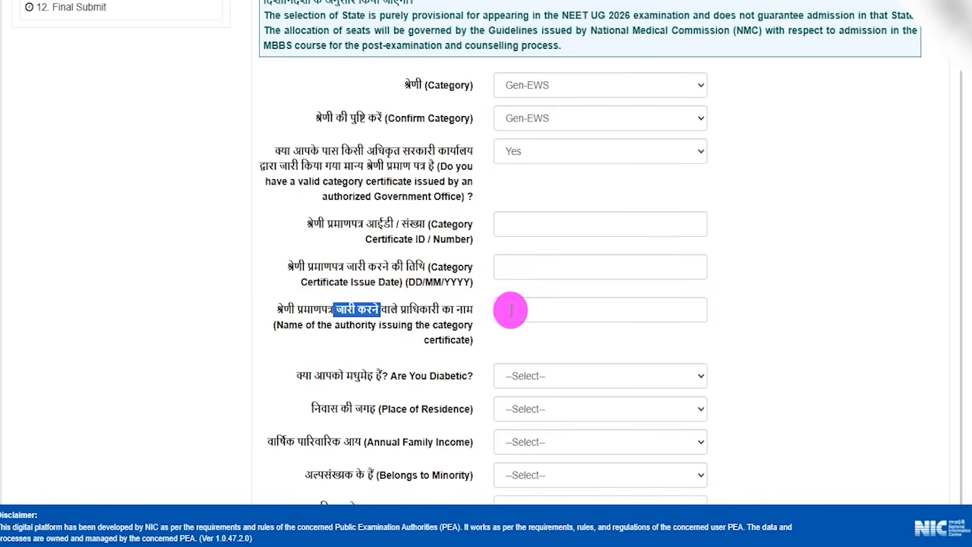
left_click(509, 309)
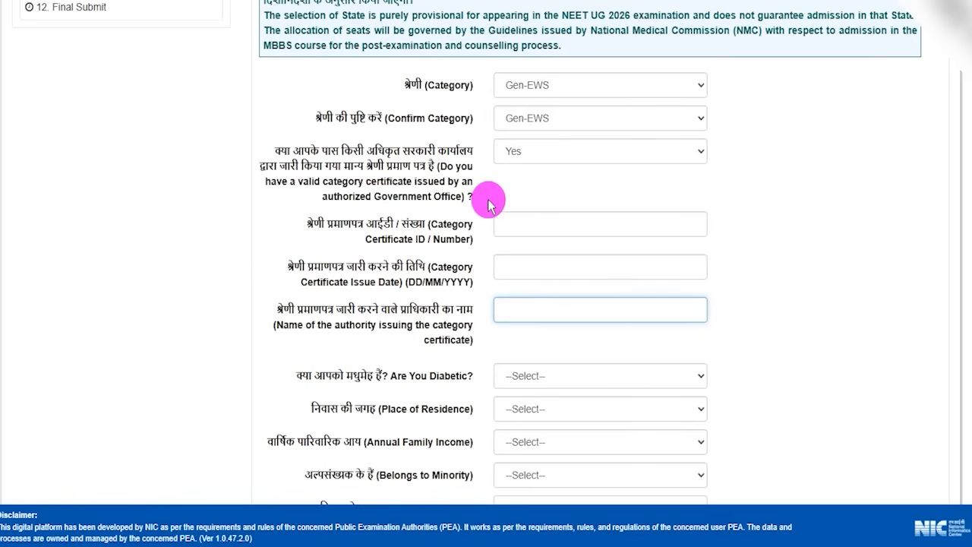
Step: Change the category to General and select General again to confirm the category
left_click(531, 87)
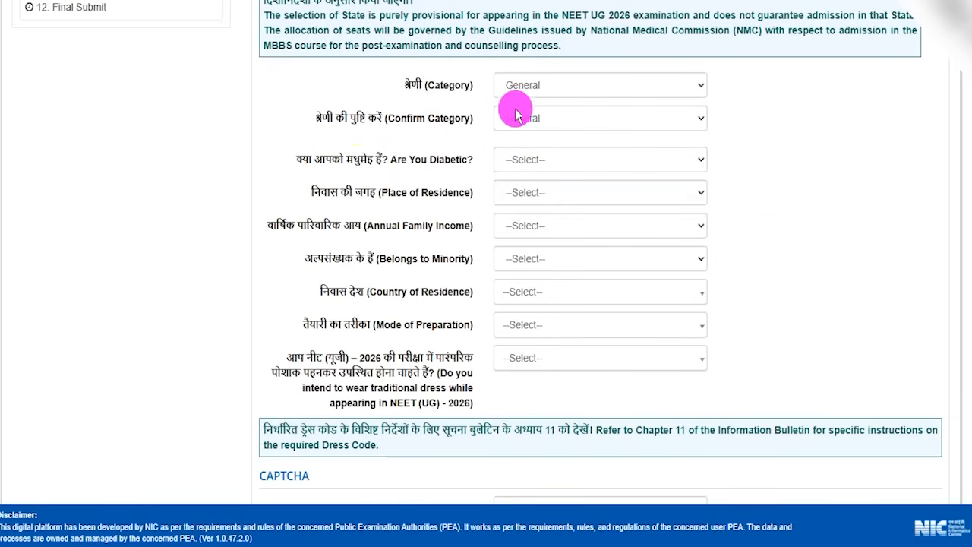
left_click(524, 120)
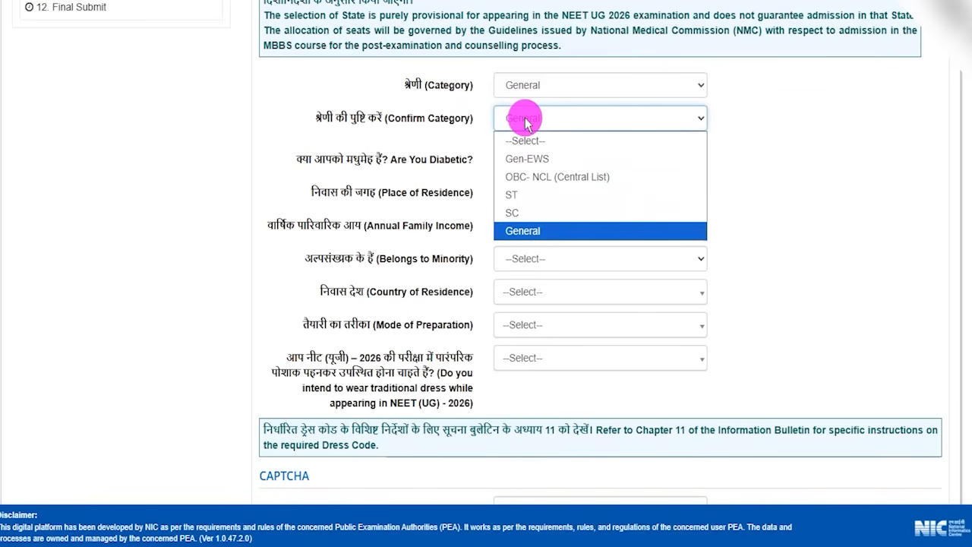
left_click(528, 230)
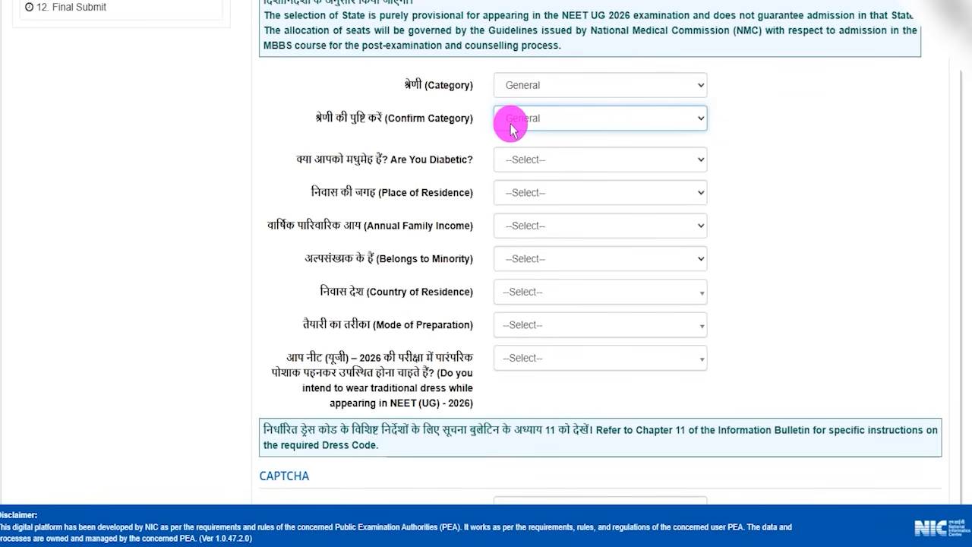
Step: Highlight the question about being diabetic and answer it with No
left_click_drag(325, 159, 443, 166)
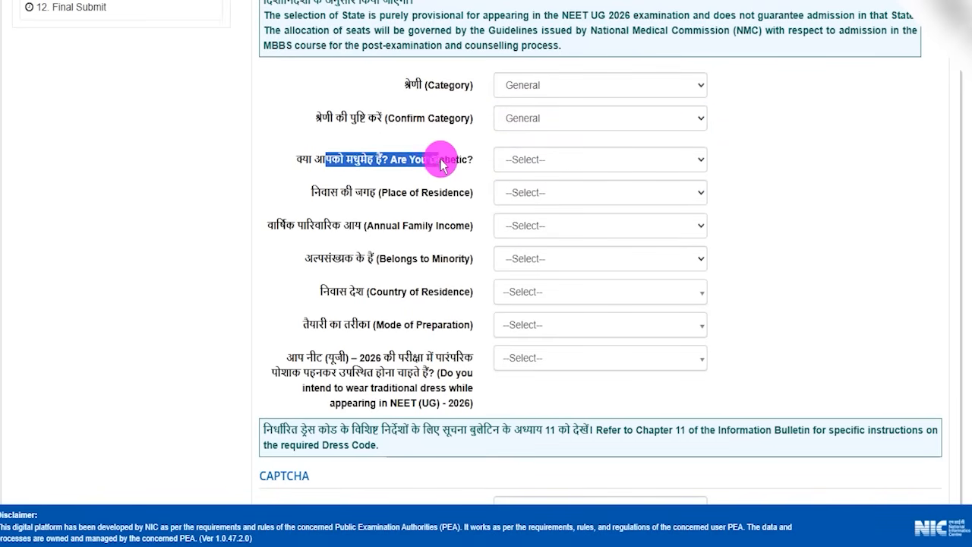
left_click(524, 160)
left_click(518, 199)
left_click(524, 159)
left_click(518, 218)
left_click_drag(330, 193, 400, 201)
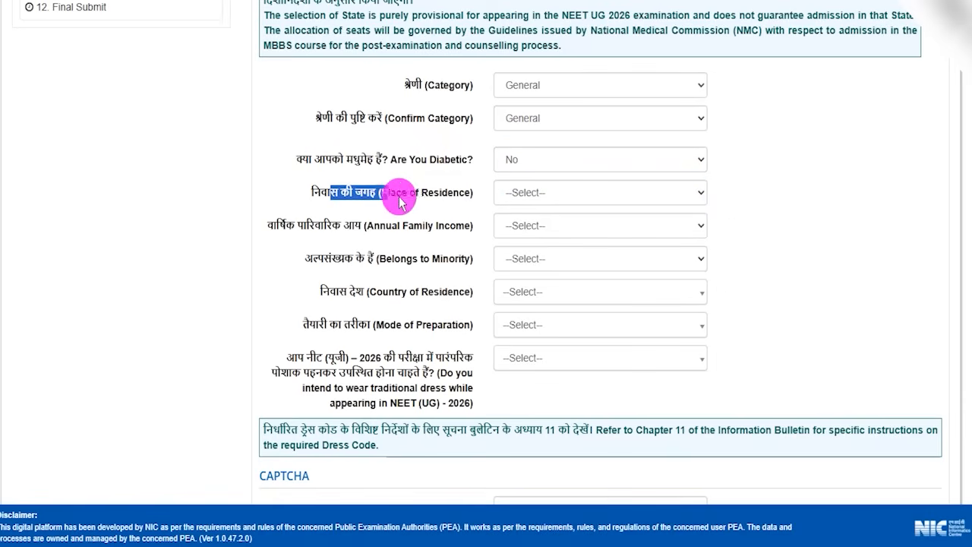
left_click(519, 195)
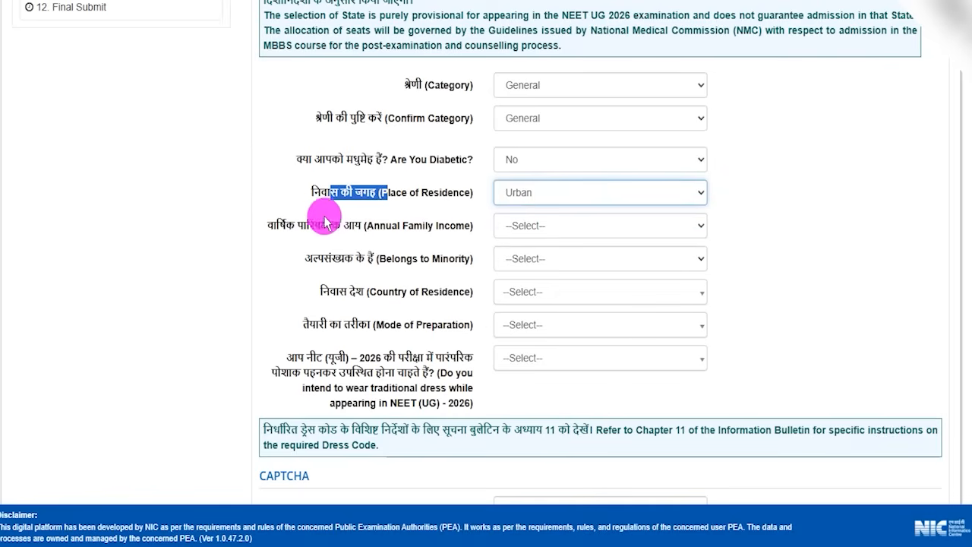
left_click_drag(294, 226, 430, 226)
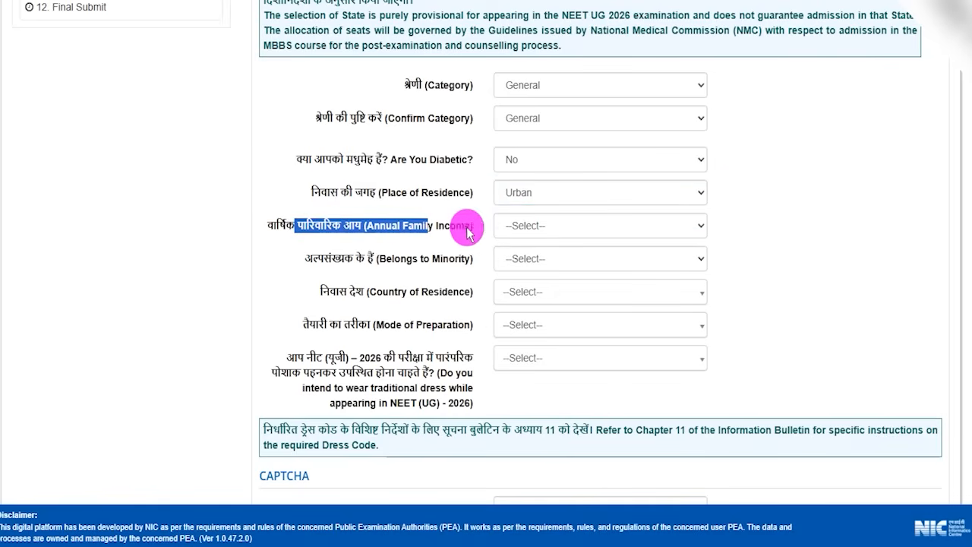
left_click(535, 226)
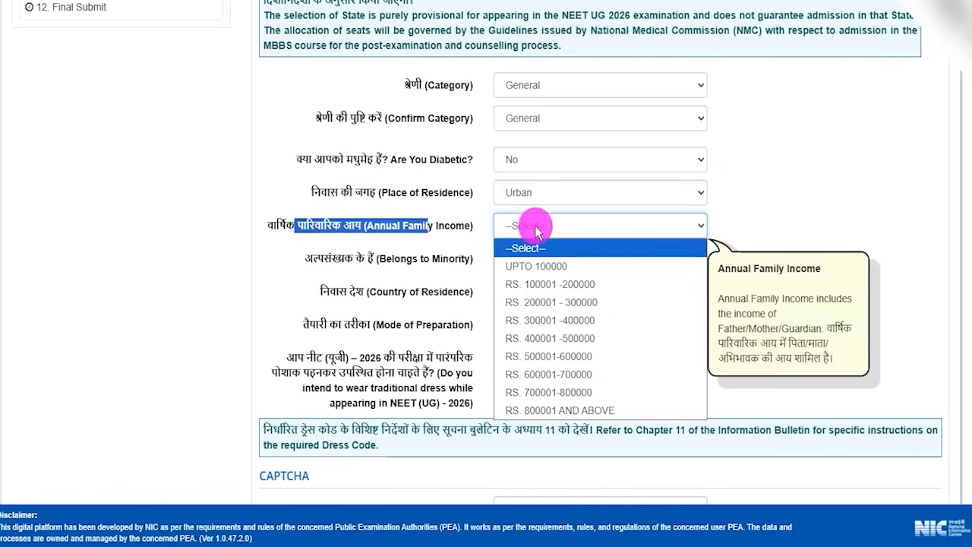
left_click(551, 319)
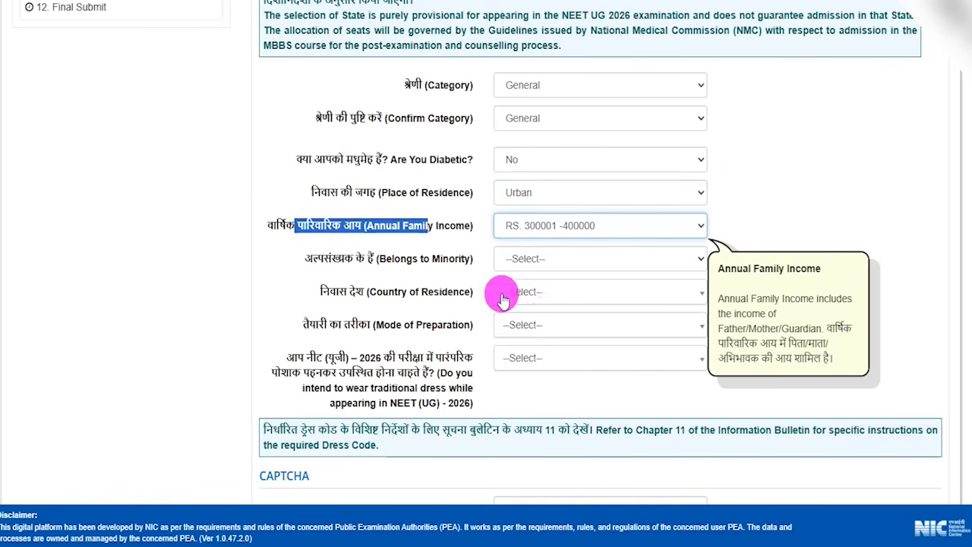
Step: Try Yes for belonging to a minority to check the religious minority field, and set the answer to No
left_click_drag(346, 259, 400, 258)
left_click(517, 268)
left_click(517, 298)
left_click(521, 260)
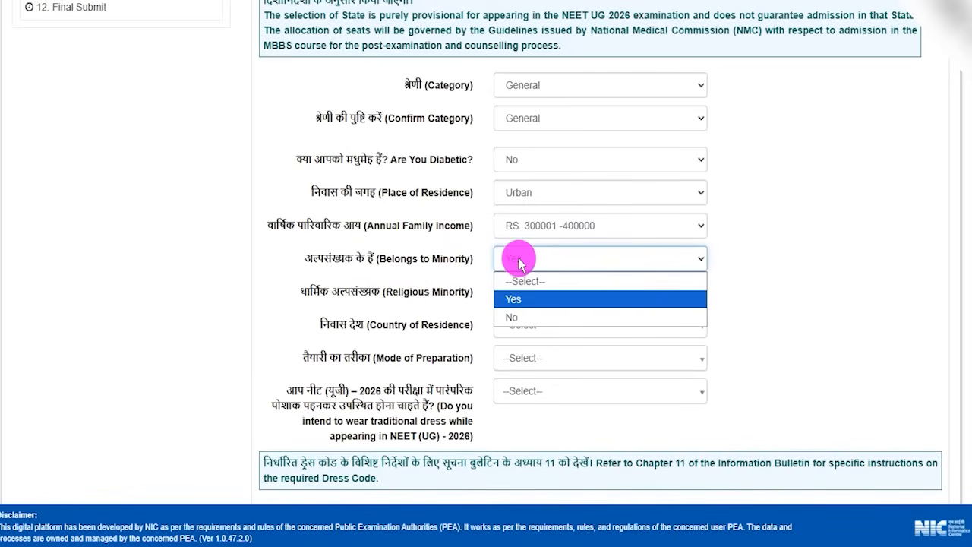
left_click(371, 283)
double_click(394, 298)
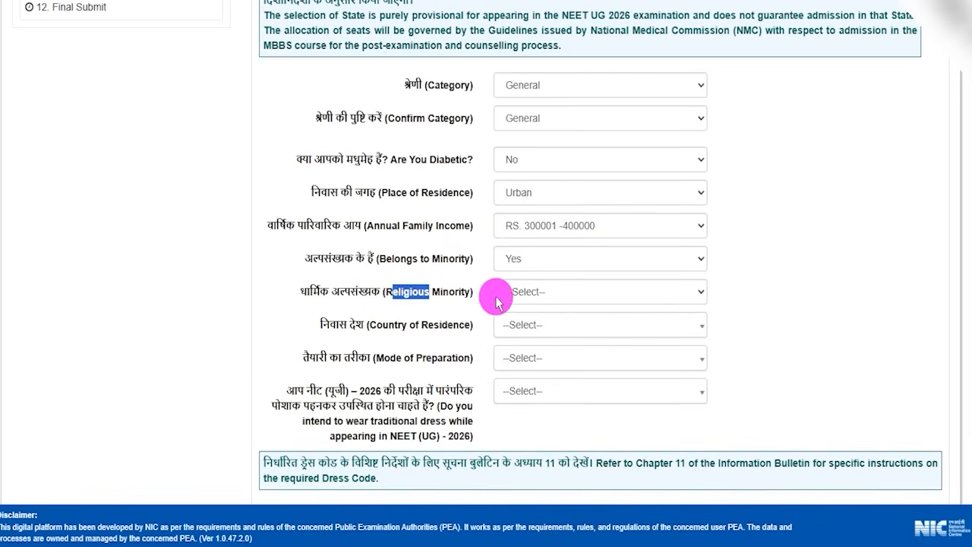
left_click(525, 296)
left_click(394, 313)
left_click(503, 258)
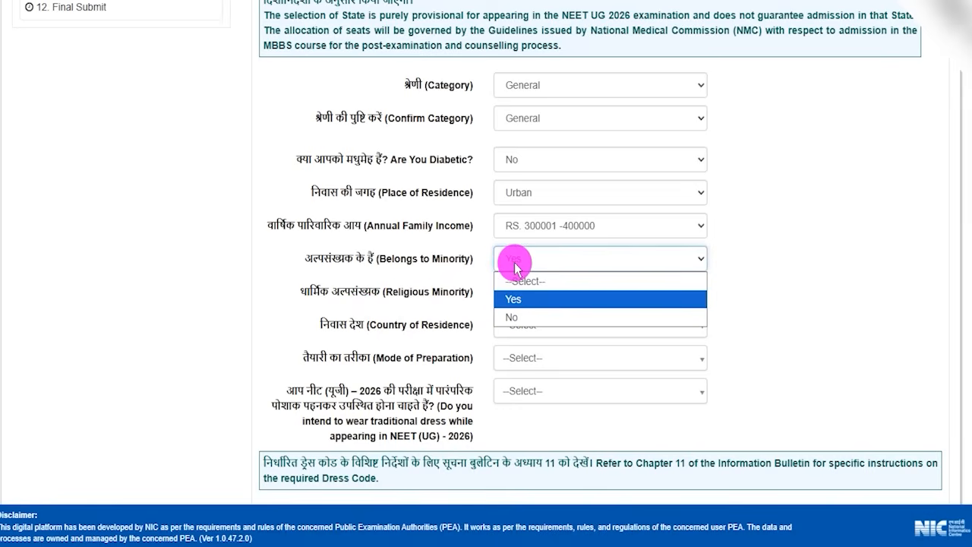
left_click(505, 316)
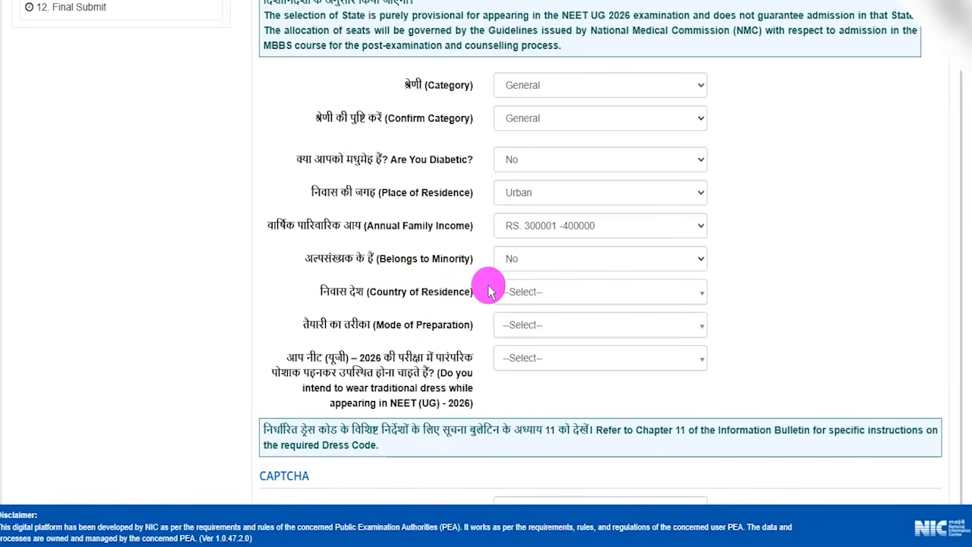
Step: Set the country of residence to India and the mode of preparation to Self study
left_click_drag(332, 289, 499, 291)
left_click(542, 298)
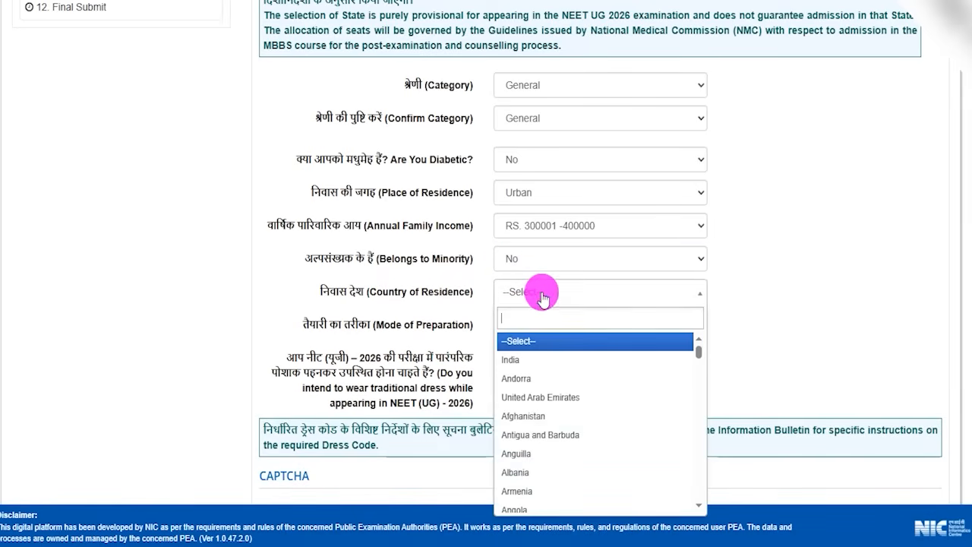
left_click(550, 359)
left_click_drag(320, 325, 430, 331)
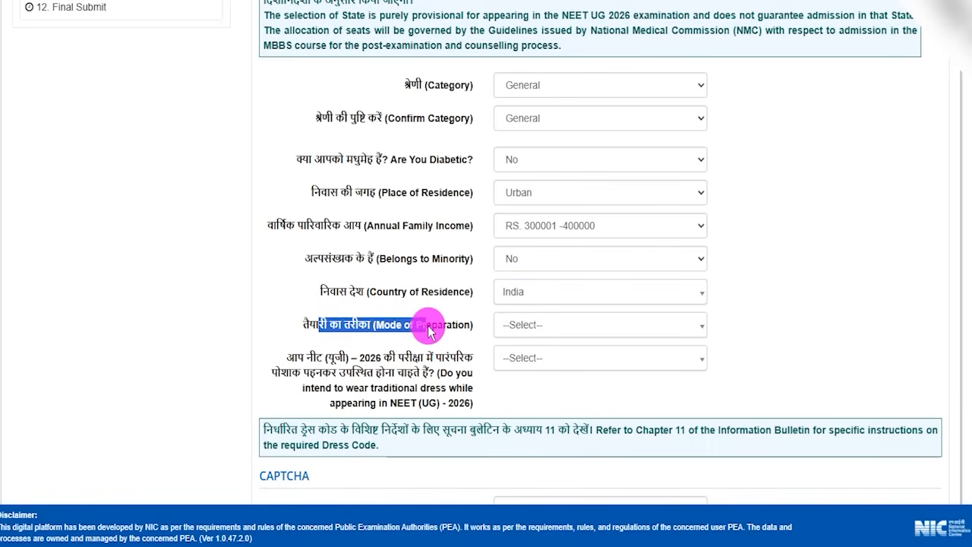
left_click(510, 324)
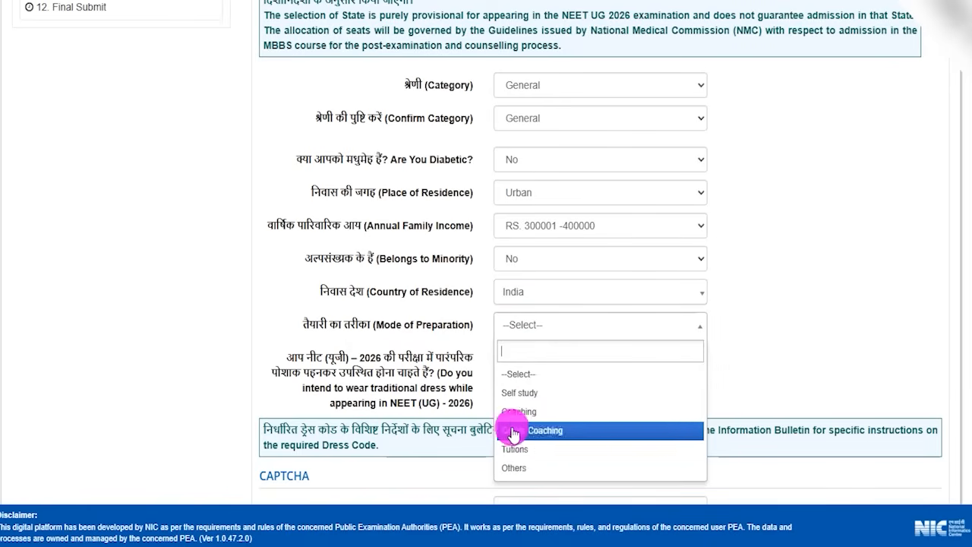
left_click(521, 393)
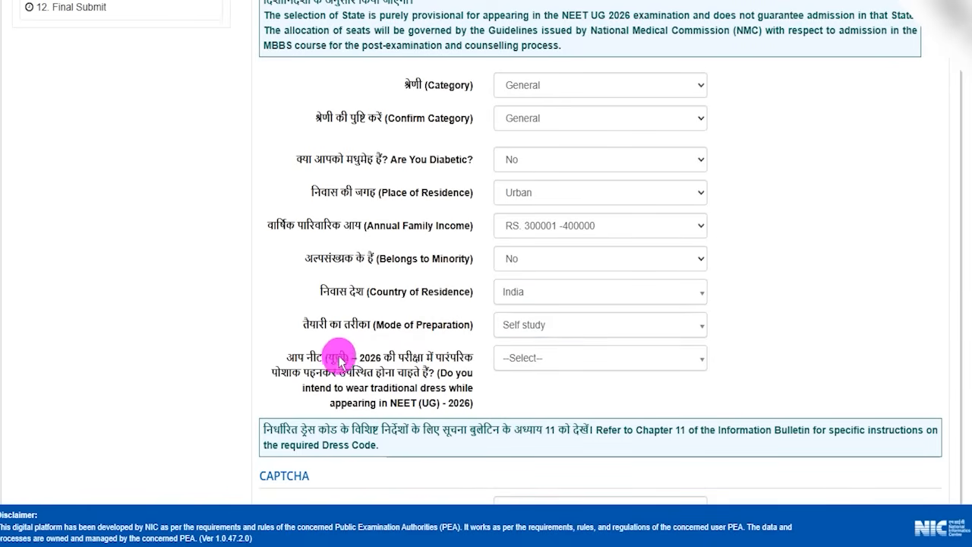
Step: Highlight the question about wearing traditional dress in NEET (UG) - 2026 and answer it with No
scroll(369, 356, "down", 1)
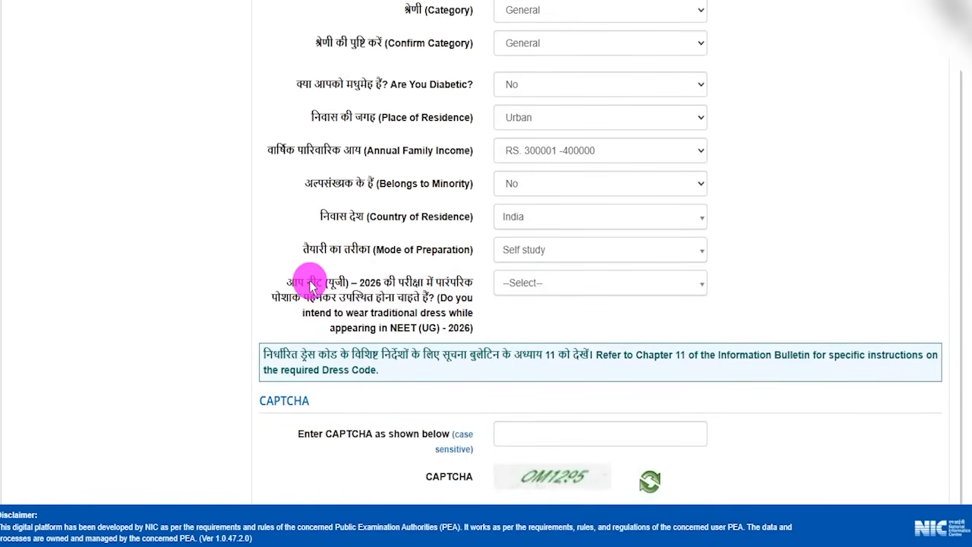
left_click_drag(389, 287, 435, 281)
left_click_drag(282, 300, 456, 301)
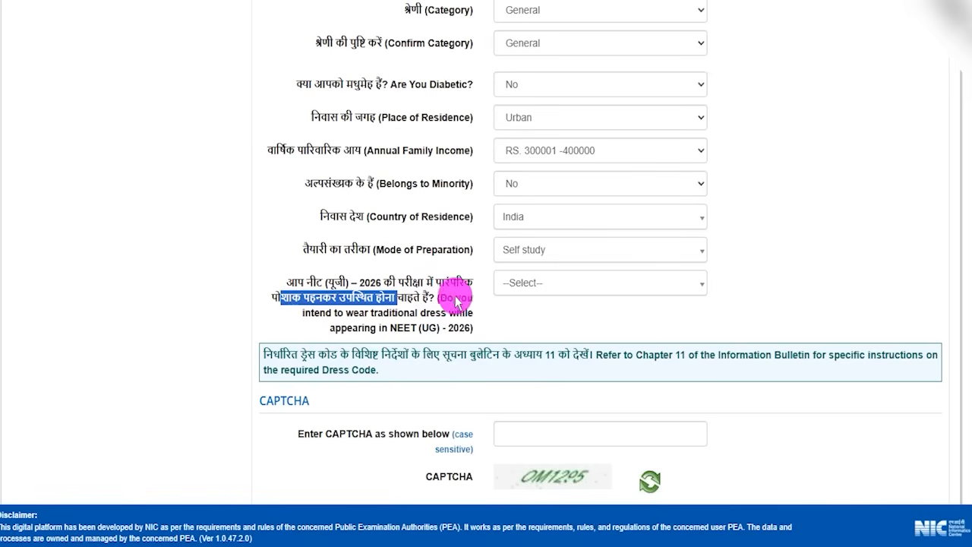
left_click(516, 284)
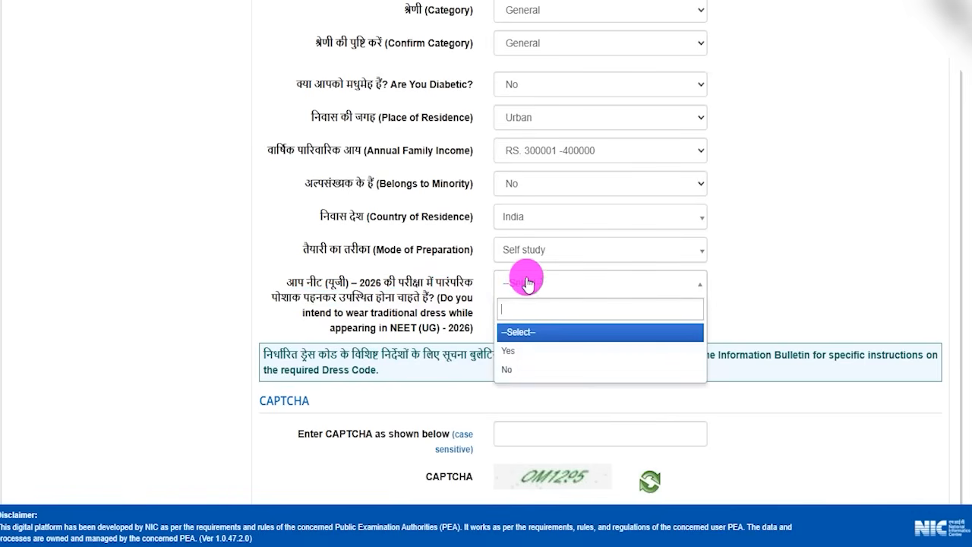
left_click(515, 369)
left_click(516, 283)
left_click(509, 348)
left_click(516, 286)
left_click(507, 366)
Step: Point out the empty CAPTCHA field and mark Save & Next with a box as the way to finish the personal details
scroll(528, 391, "down", 1)
left_click(531, 350)
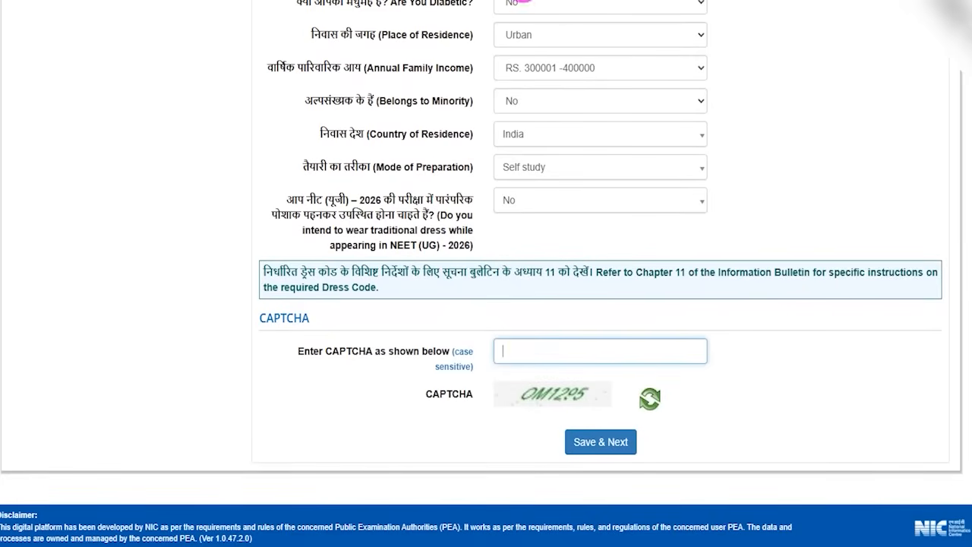
mouse_move(533, 414)
left_mouse_down()
mouse_move(630, 436)
mouse_move(659, 469)
left_mouse_up()
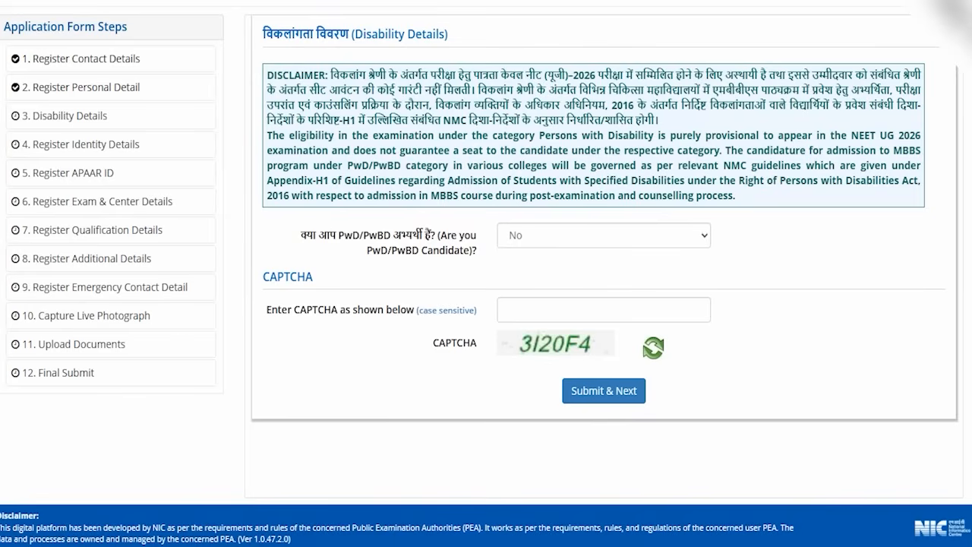
Step: Highlight the PwD/PwBD candidate question in the disability details and select No as its answer
left_click_drag(325, 240, 467, 238)
left_click(536, 242)
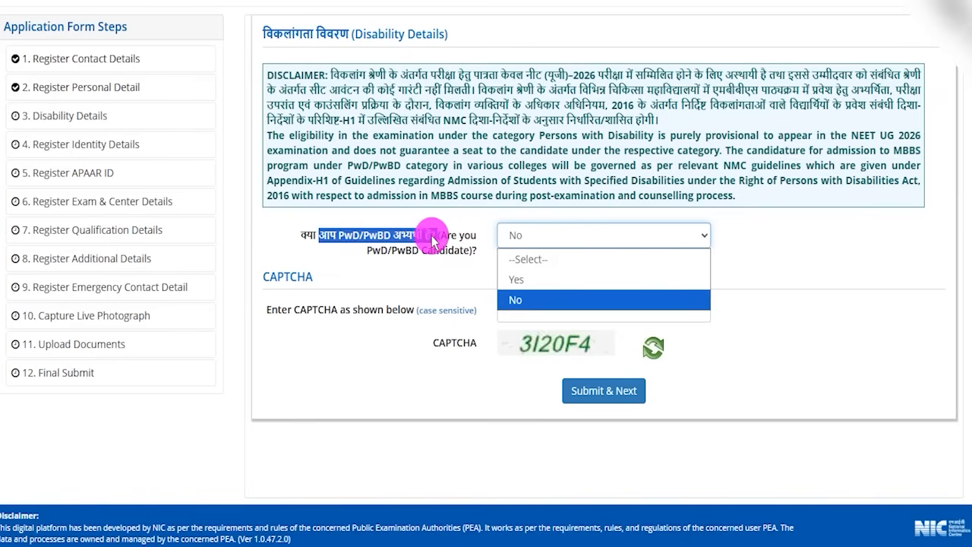
left_click(517, 299)
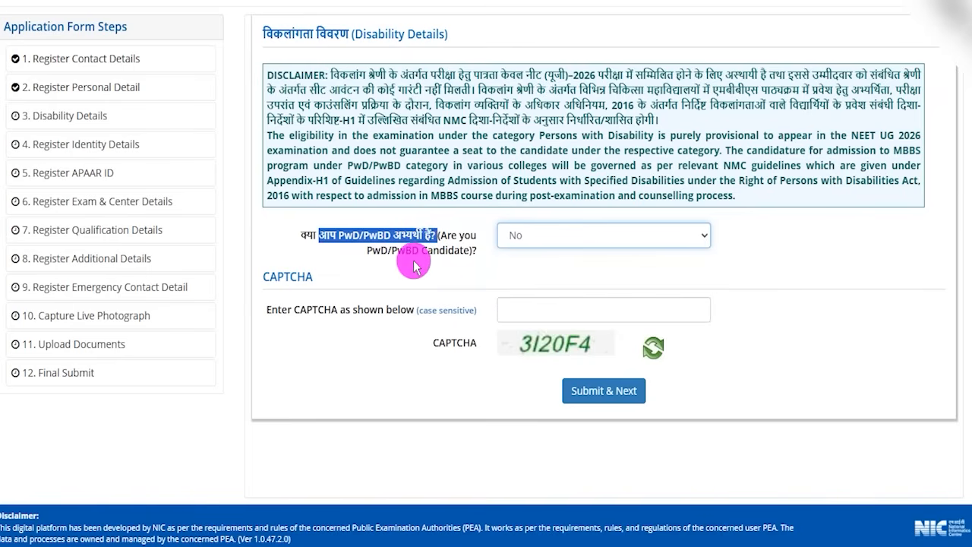
left_click(485, 271)
Step: Underline the CAPTCHA on the disability details page, tick its entry field and mark Submit & Next with a box
left_click_drag(523, 358, 596, 360)
left_click_drag(556, 318, 598, 276)
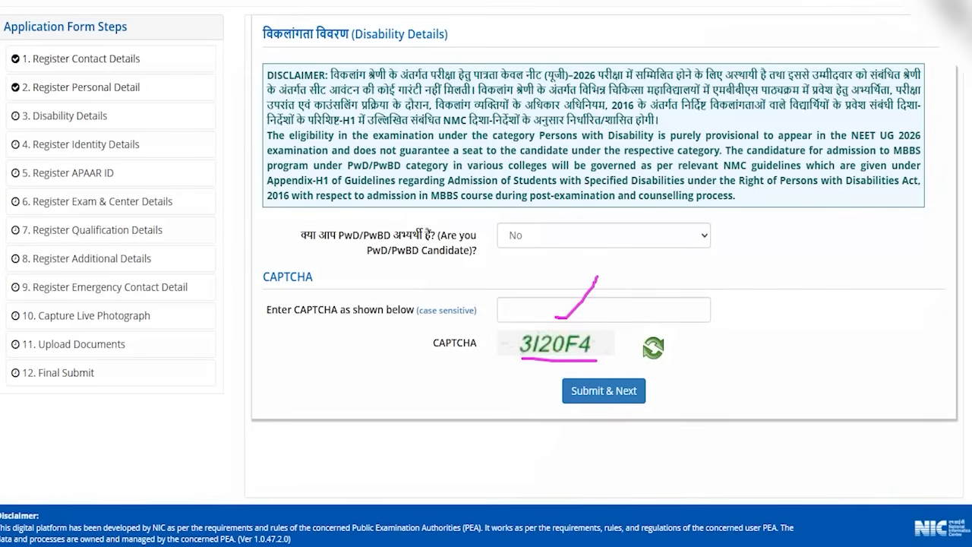
mouse_move(578, 369)
left_mouse_down()
mouse_move(668, 397)
mouse_move(675, 418)
left_mouse_up()
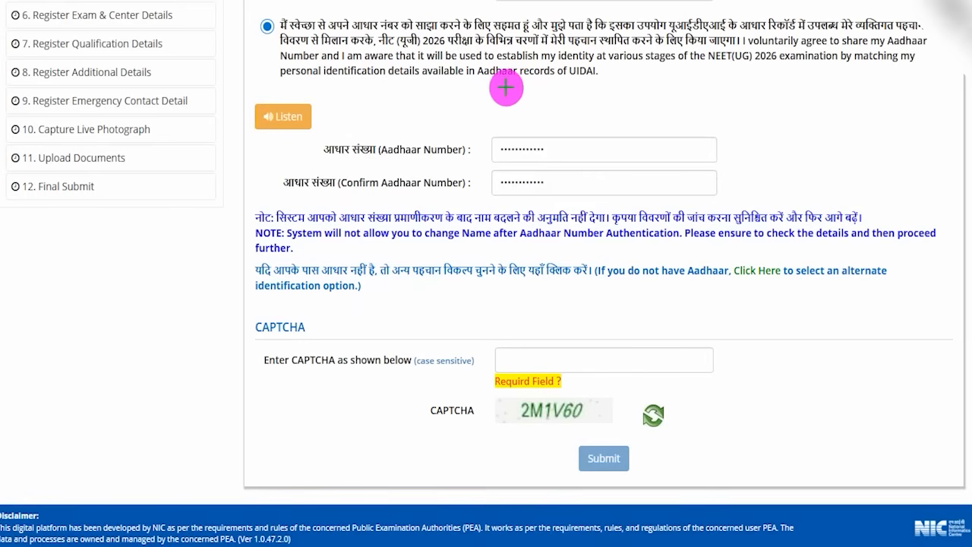
Step: Mark the Aadhaar consent statement with a tick and underline, and tick both Aadhaar number fields
left_click_drag(821, 89, 866, 43)
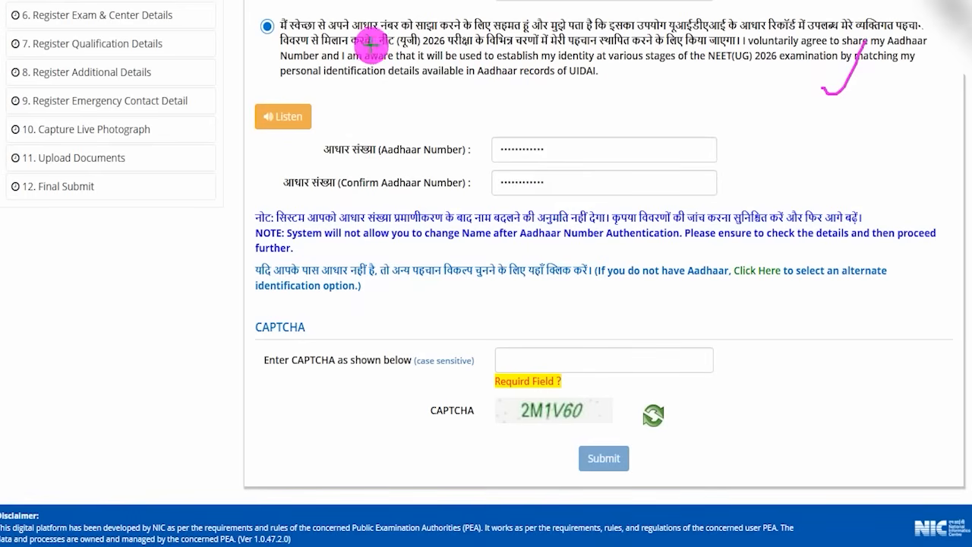
left_click_drag(302, 32, 465, 33)
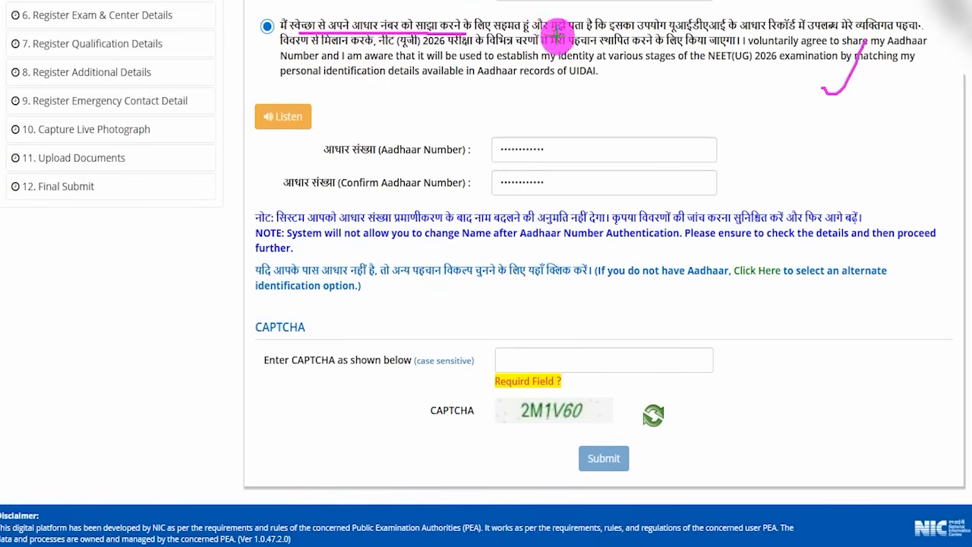
left_click_drag(278, 25, 294, 11)
left_click_drag(560, 150, 581, 118)
left_click_drag(560, 180, 575, 157)
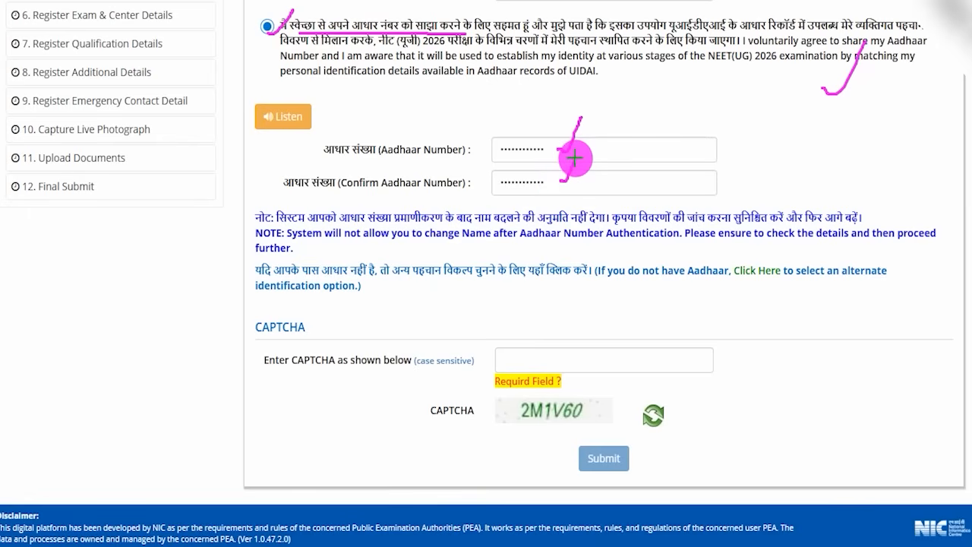
Step: Underline the CAPTCHA on the Aadhaar page, tick its entry field and draw an arrow to Submit
left_click_drag(565, 422, 521, 422)
left_click_drag(527, 363, 553, 319)
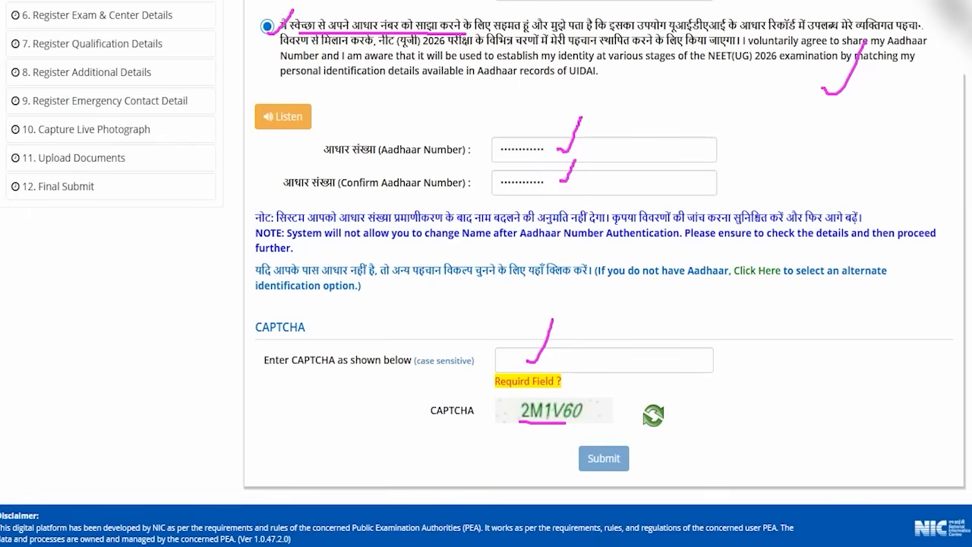
mouse_move(818, 447)
left_mouse_down()
mouse_move(691, 462)
mouse_move(635, 456)
left_mouse_up()
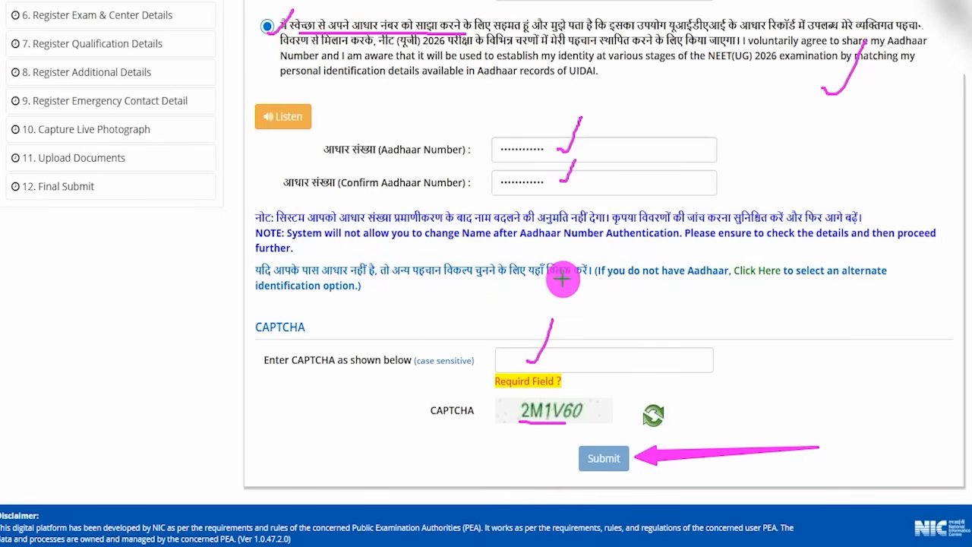
Step: Box the link for candidates without Aadhaar, open the alternate identification option and choose PAN Card Number as the identity
left_click_drag(718, 253, 790, 289)
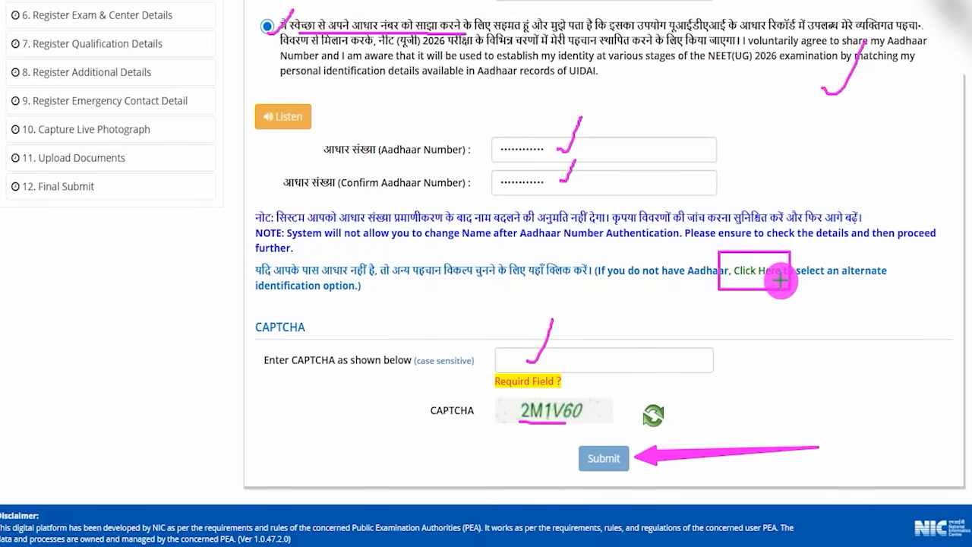
left_click(771, 272)
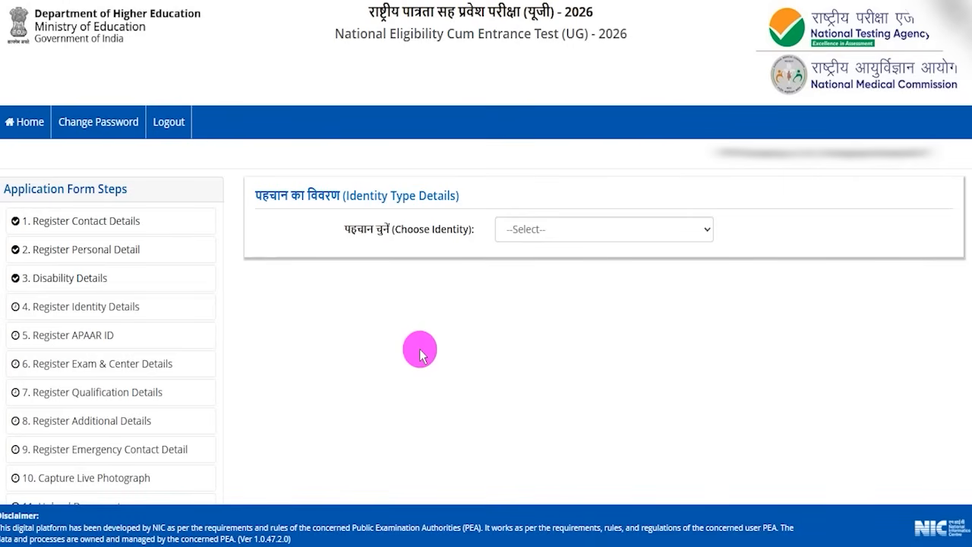
left_click(542, 231)
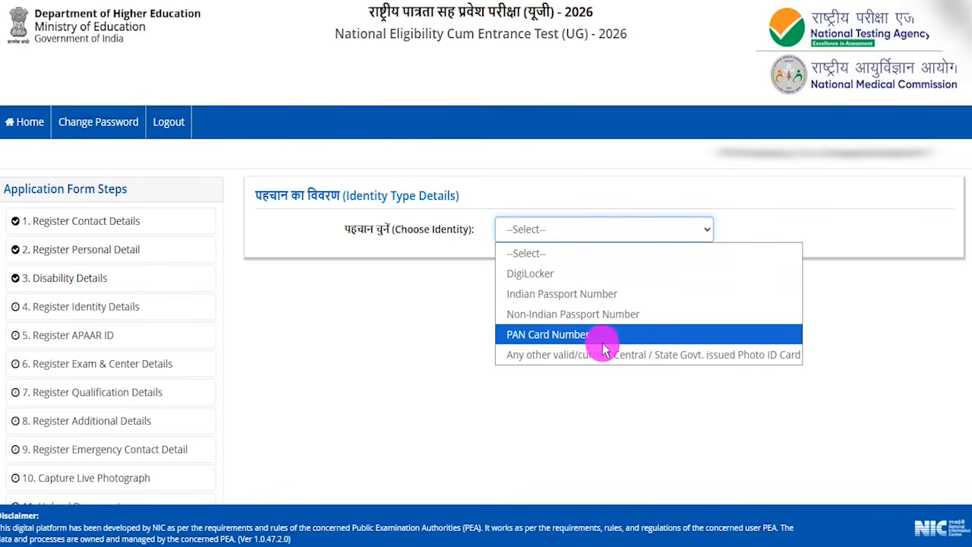
left_click(557, 337)
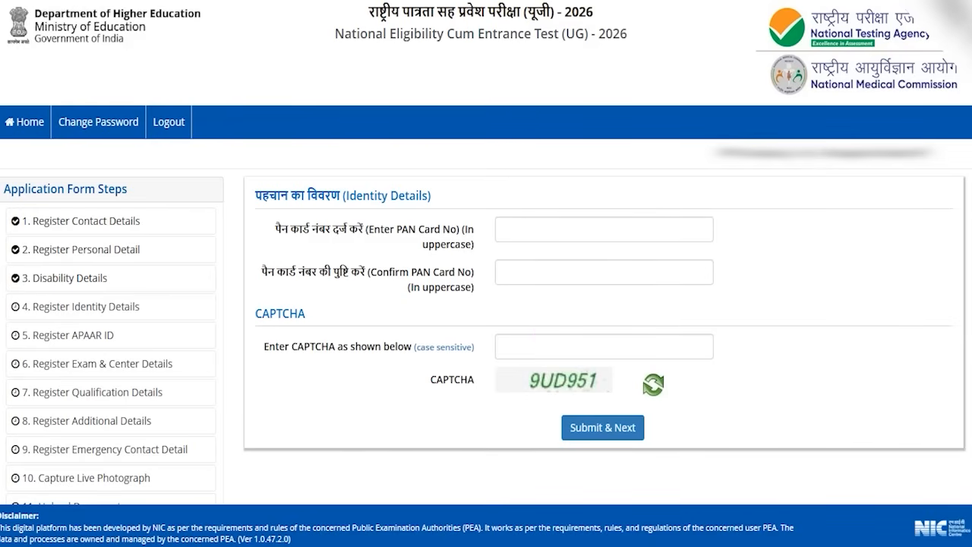
Step: Tick both PAN card number fields and the CAPTCHA entry field, underline the CAPTCHA and draw an arrow to Submit & Next
left_click_drag(535, 227, 557, 202)
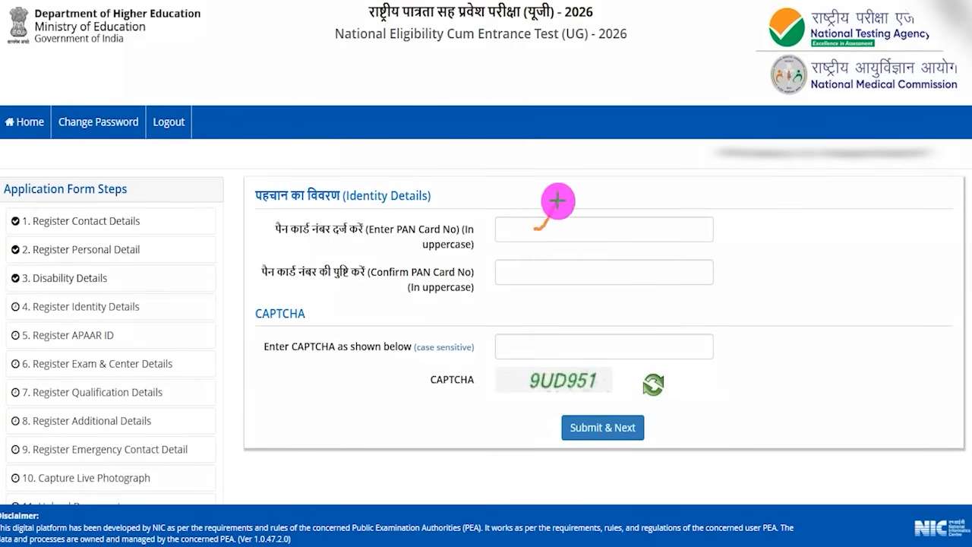
left_click_drag(544, 272, 561, 245)
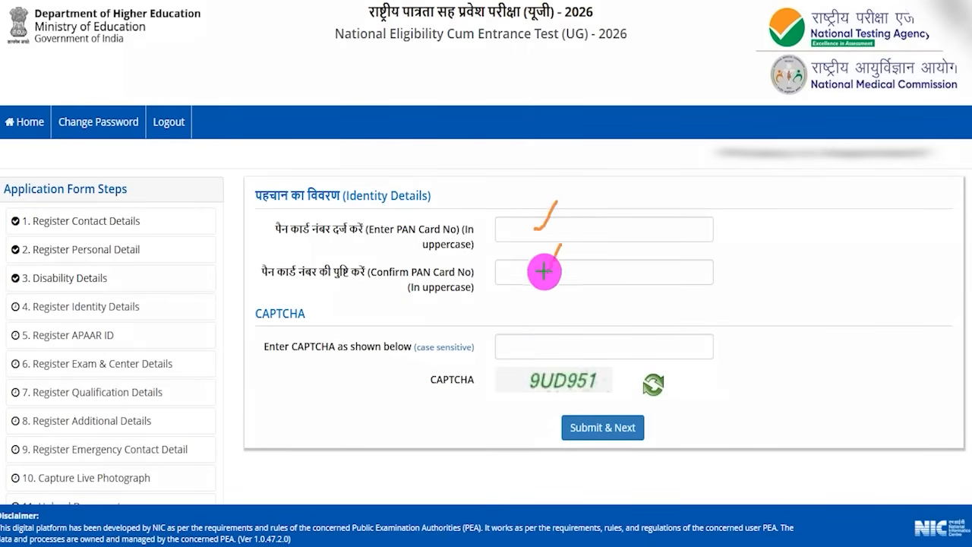
left_click_drag(532, 393, 575, 394)
left_click_drag(540, 348, 562, 308)
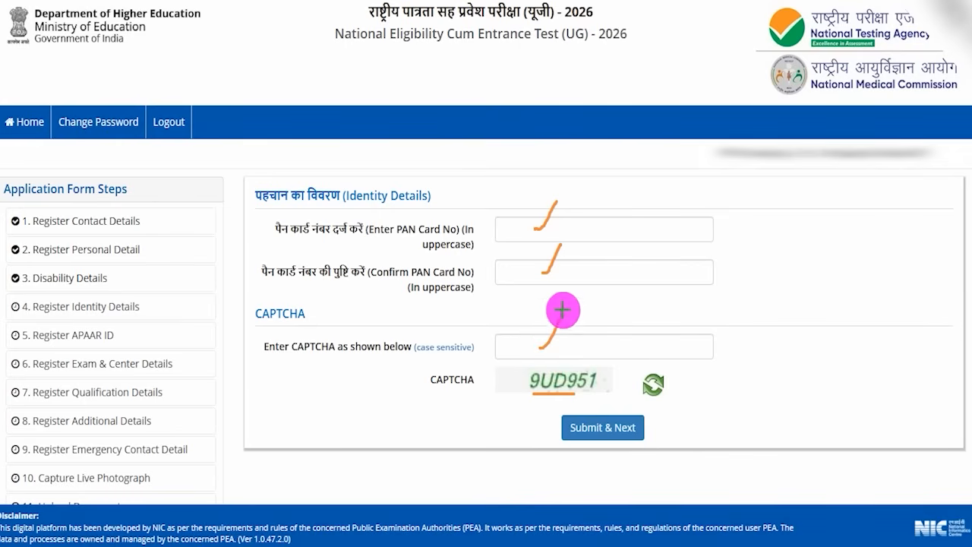
left_click_drag(842, 393, 659, 424)
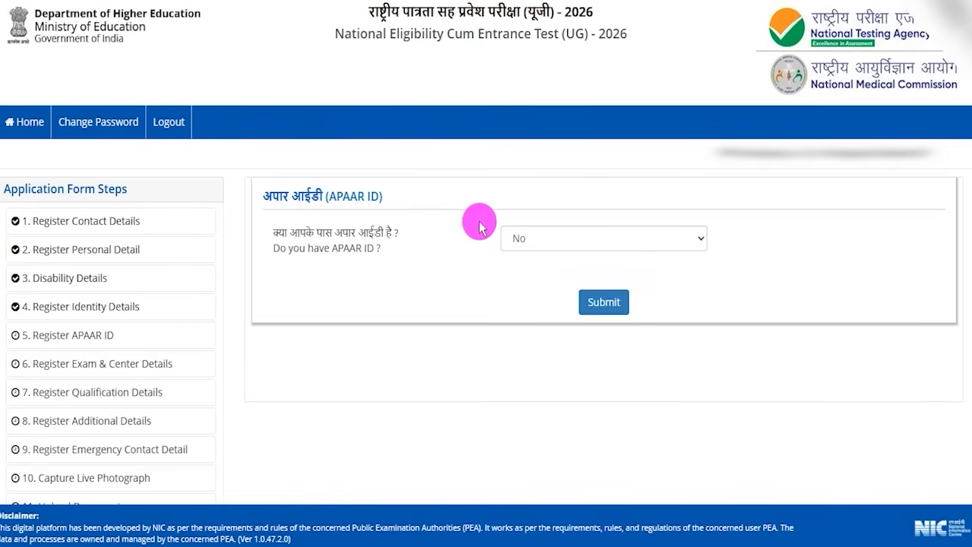
Step: Highlight the APAAR ID question, answer it with No, circle Submit with an ellipse and submit the page
left_click_drag(289, 232, 370, 238)
left_click(503, 237)
left_click(510, 282)
left_click(521, 244)
left_click(527, 302)
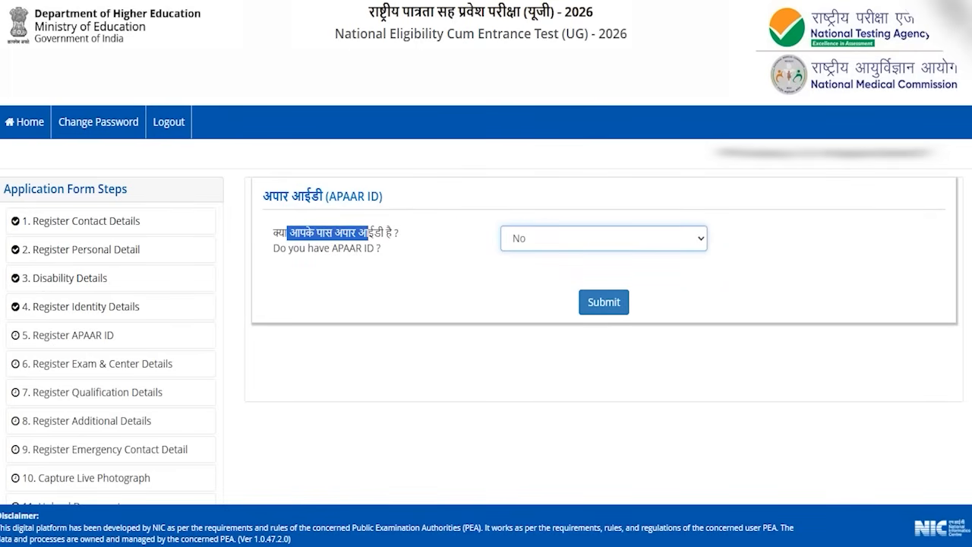
mouse_move(532, 269)
left_mouse_down()
mouse_move(644, 310)
mouse_move(654, 324)
left_mouse_up()
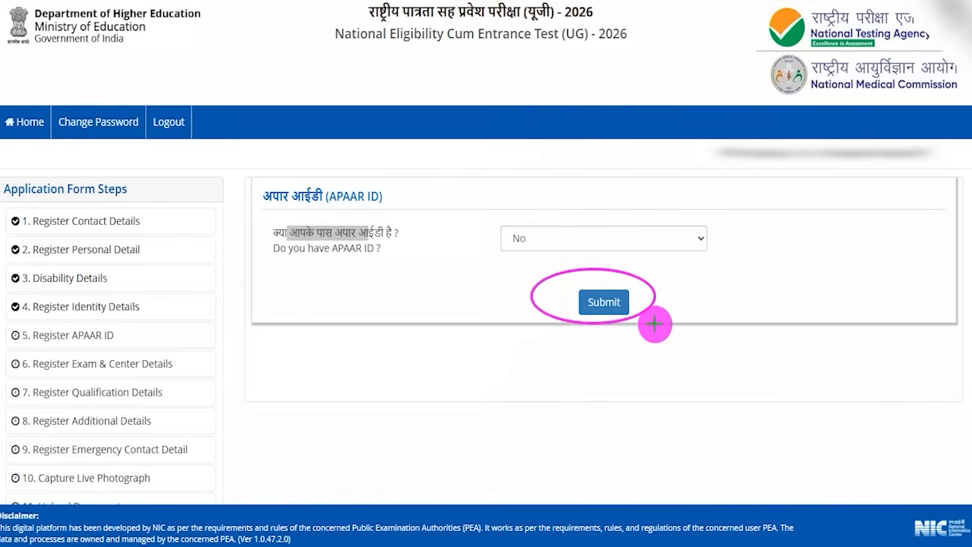
left_click(608, 302)
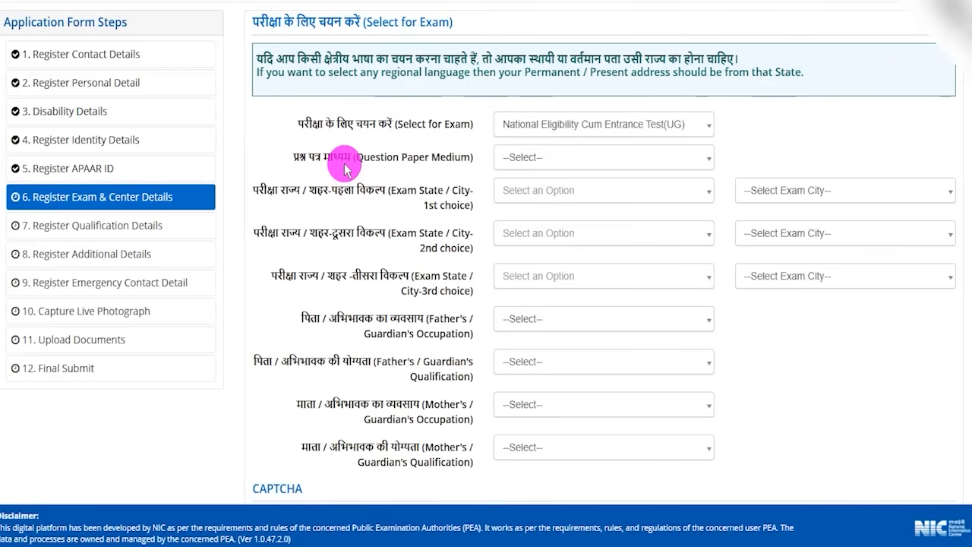
Step: Set the question paper medium to Hindi and open the state options for the first-choice exam city
left_click(530, 158)
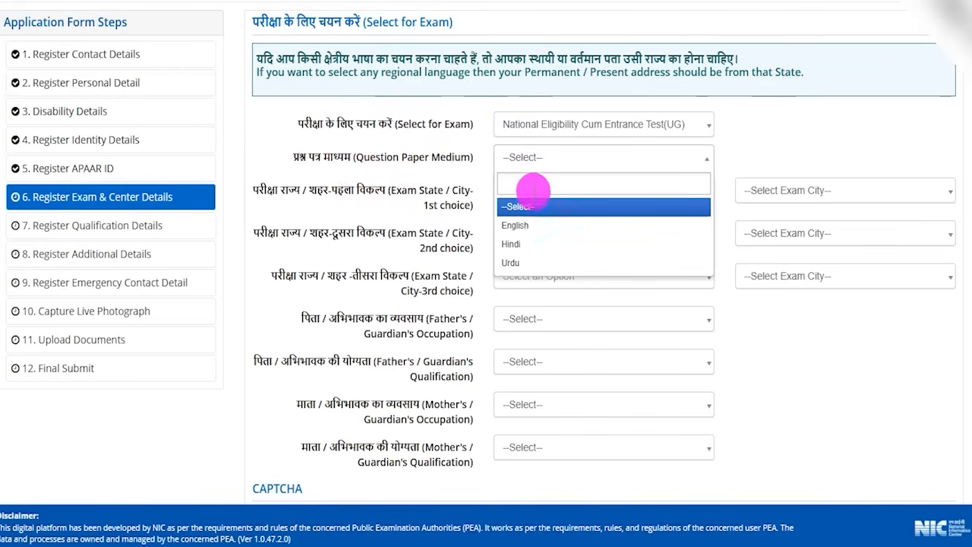
left_click(514, 244)
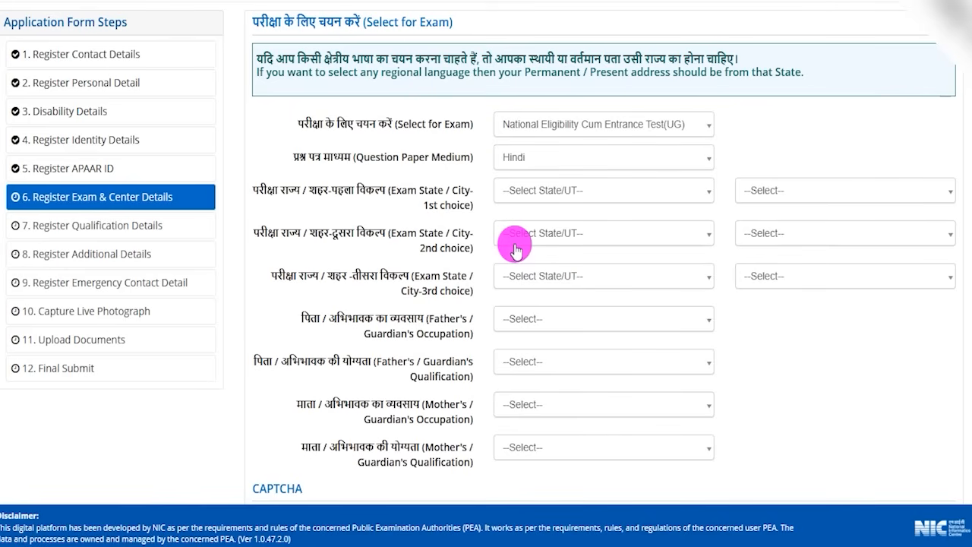
left_click_drag(269, 189, 337, 197)
left_click_drag(358, 196, 561, 197)
left_click(560, 196)
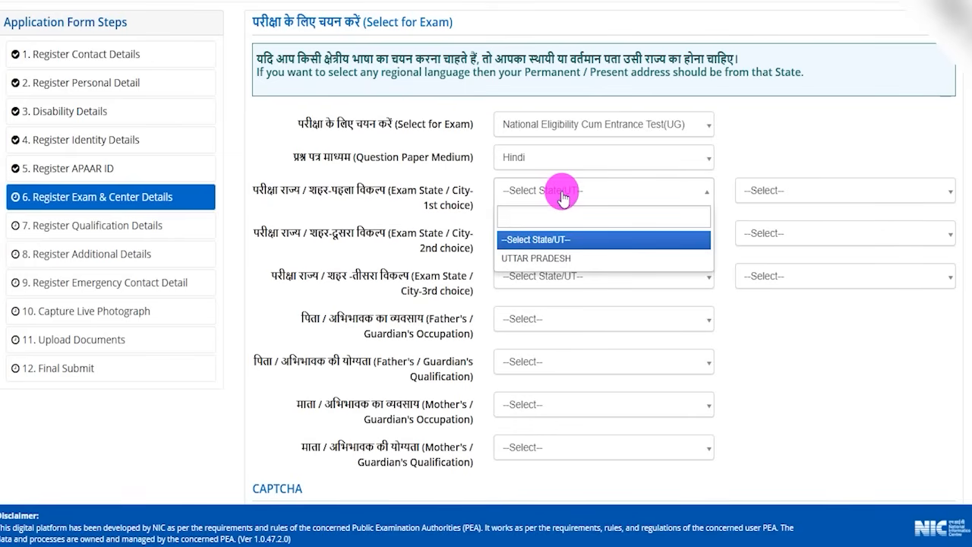
Step: Set the first-choice exam state to UTTAR PRADESH and its city to Aligarh
left_click(550, 259)
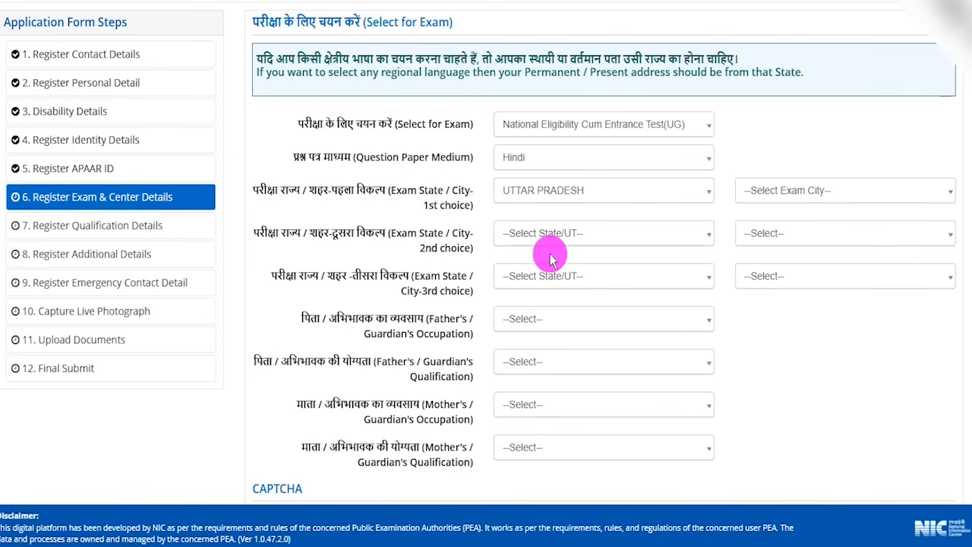
left_click(779, 196)
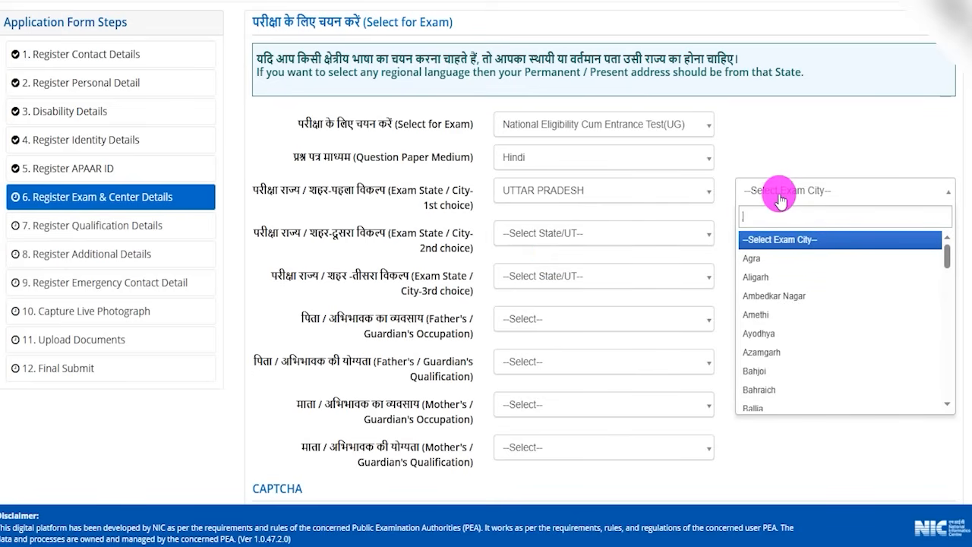
left_click(758, 277)
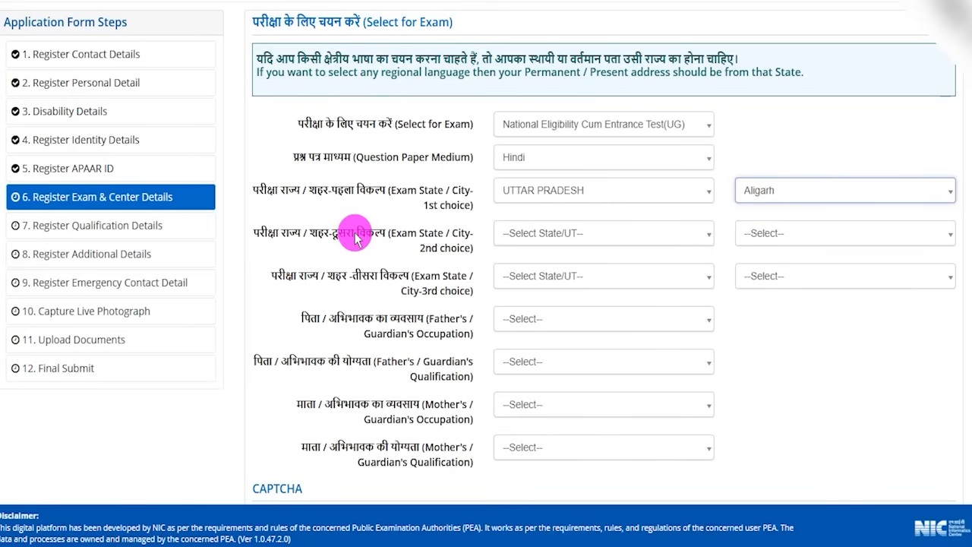
Step: Set the second-choice exam state to UTTAR PRADESH and its city to Ayodhya
left_click_drag(308, 232, 410, 234)
left_click(544, 236)
left_click(545, 296)
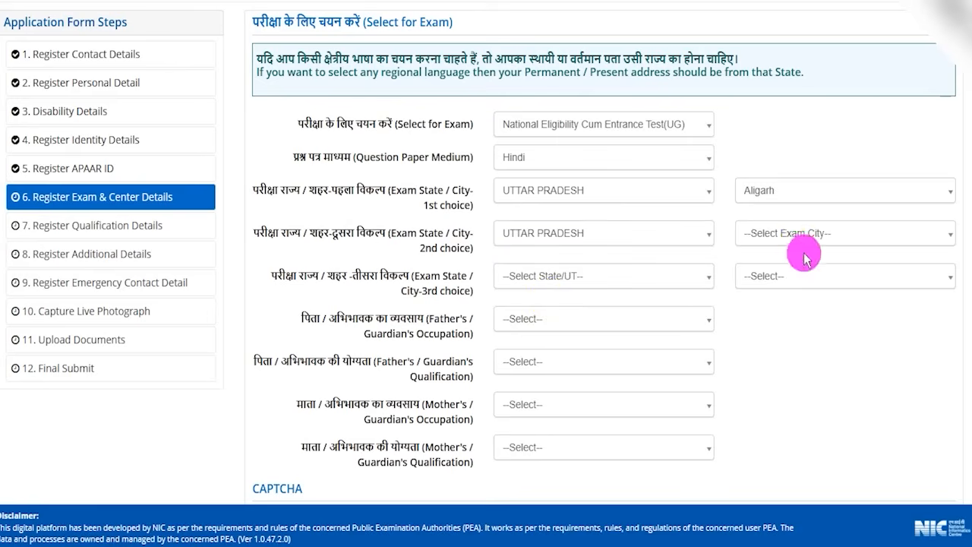
left_click(794, 237)
left_click(759, 376)
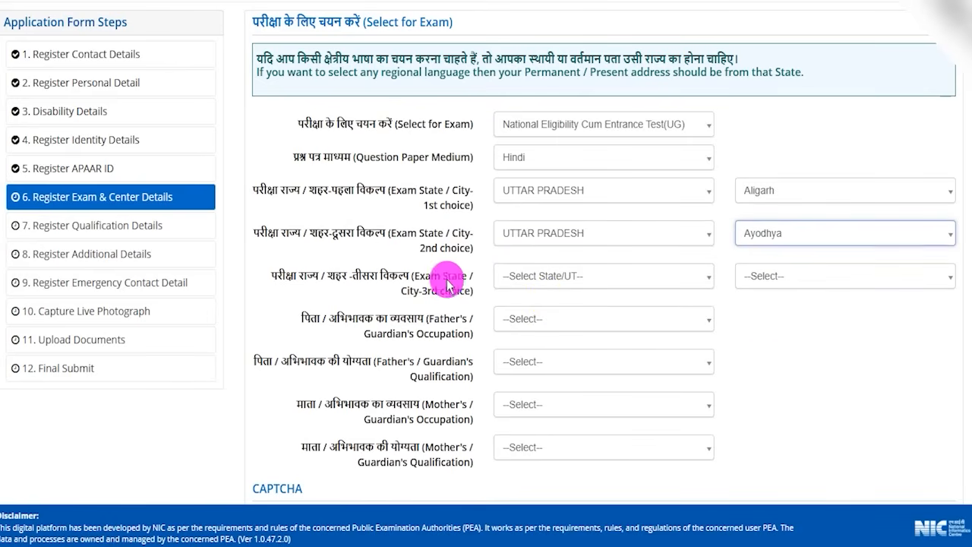
Step: Set the third-choice exam state to UTTAR PRADESH and its city to Bahraich
left_click_drag(328, 276, 410, 277)
left_click(519, 280)
left_click(541, 343)
left_click(756, 280)
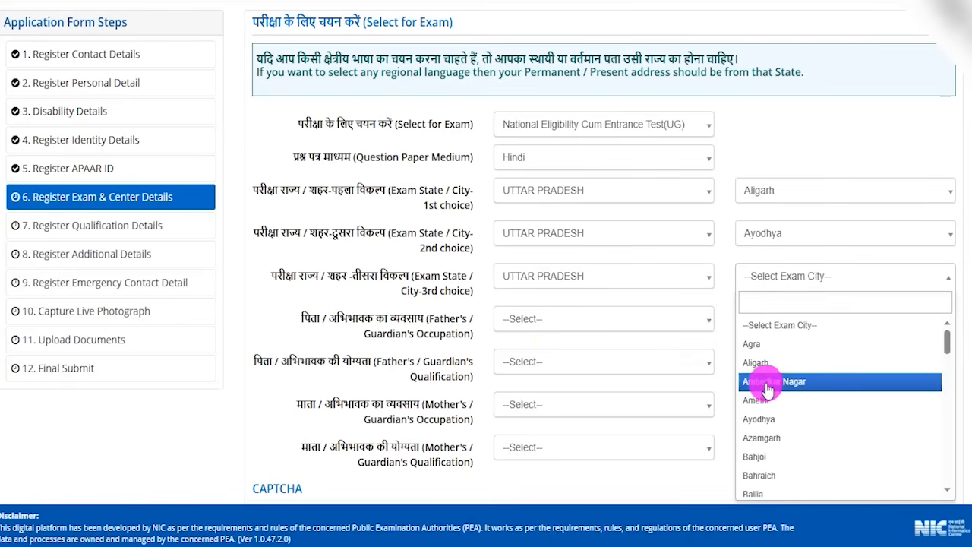
left_click(759, 474)
Step: Set the father's or guardian's occupation to BUSINESS and qualification to GRADUATE
left_click_drag(337, 319, 420, 325)
scroll(402, 228, "down", 2)
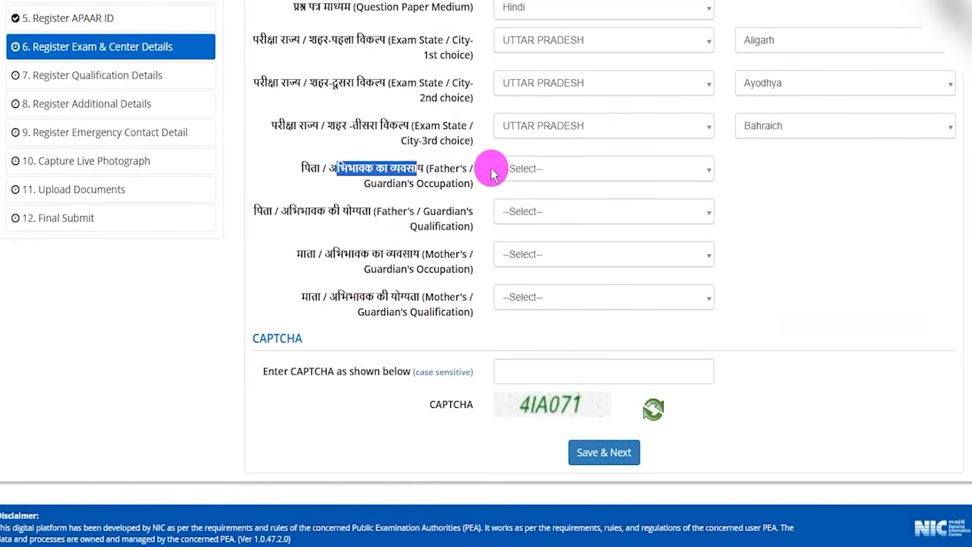
left_click(532, 172)
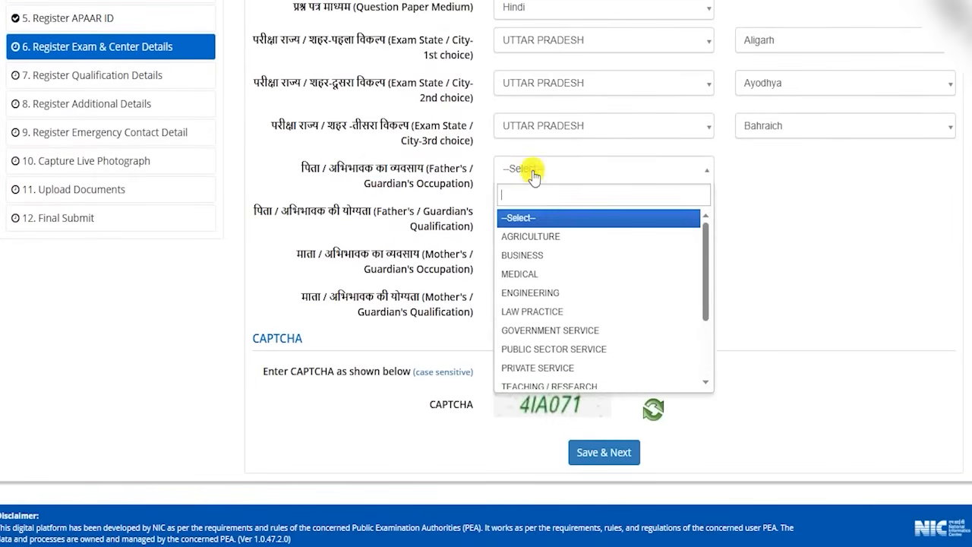
left_click(526, 255)
left_click_drag(275, 213, 332, 215)
left_click(525, 215)
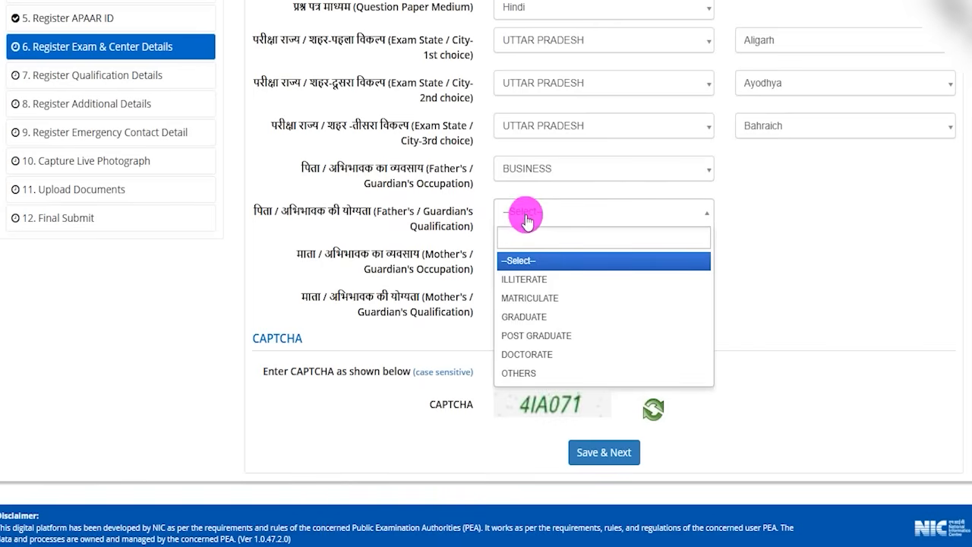
left_click(527, 317)
Step: Set the mother's or guardian's occupation to MEDICAL and qualification to GRADUATE
left_click_drag(296, 254, 412, 256)
left_click_drag(361, 290, 389, 291)
left_click(497, 262)
left_click(527, 360)
left_click(525, 299)
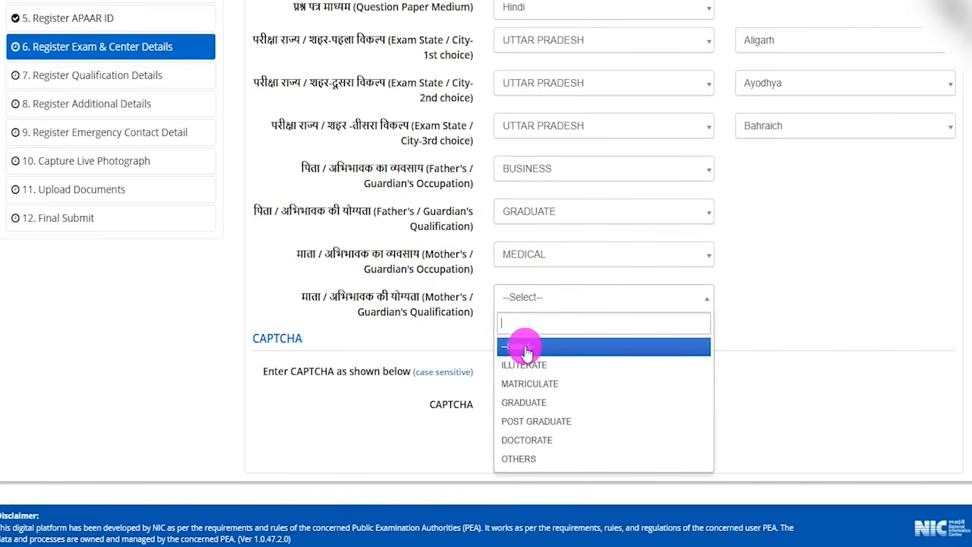
left_click(522, 404)
left_click_drag(523, 419, 566, 417)
left_click_drag(536, 372, 556, 343)
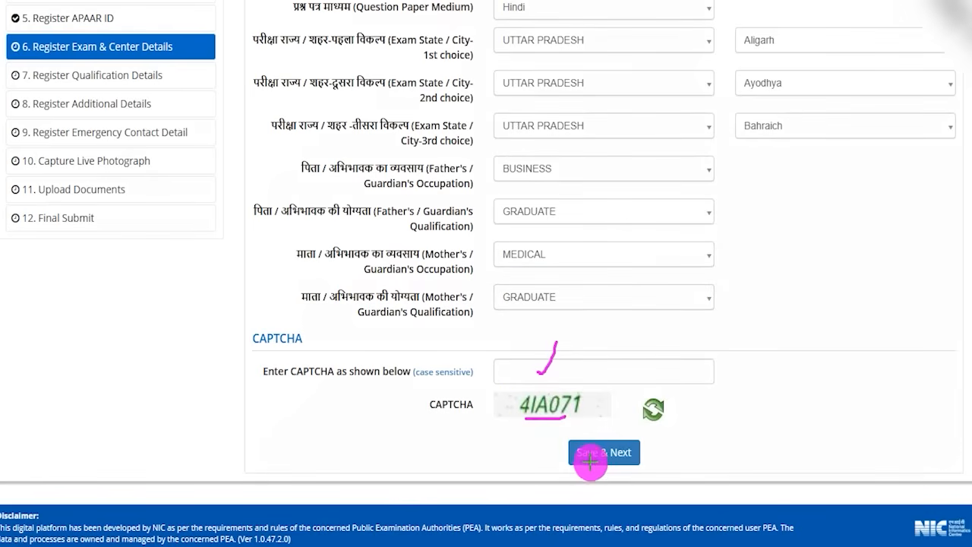
mouse_move(530, 423)
left_mouse_down()
mouse_move(647, 456)
mouse_move(661, 475)
left_mouse_up()
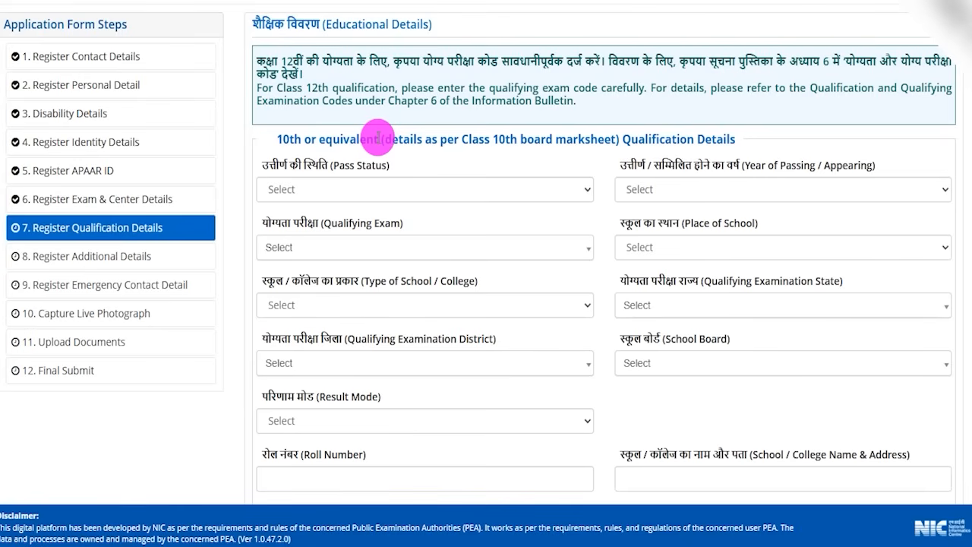
Step: Set the Class 10th pass status to Passed and the year of passing to 2017
left_click_drag(284, 139, 717, 139)
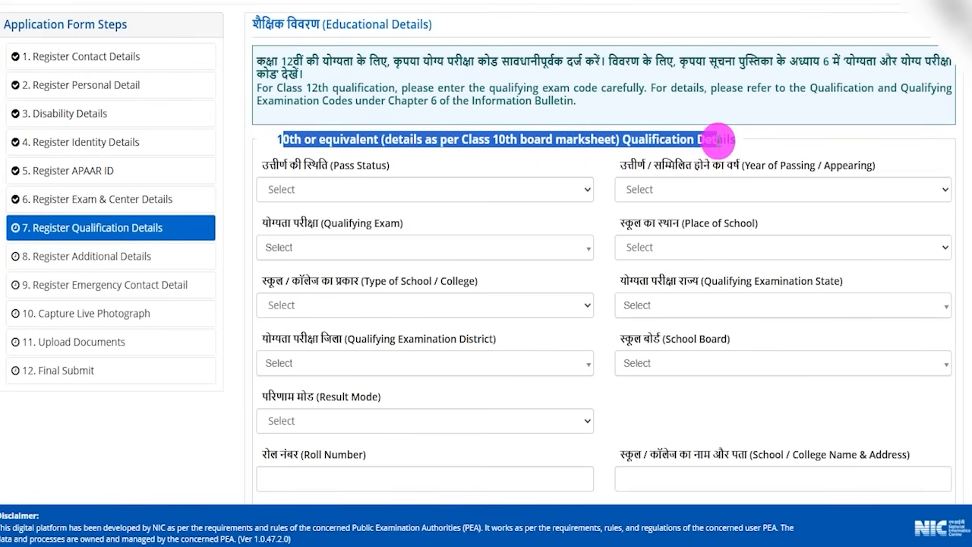
left_click(304, 190)
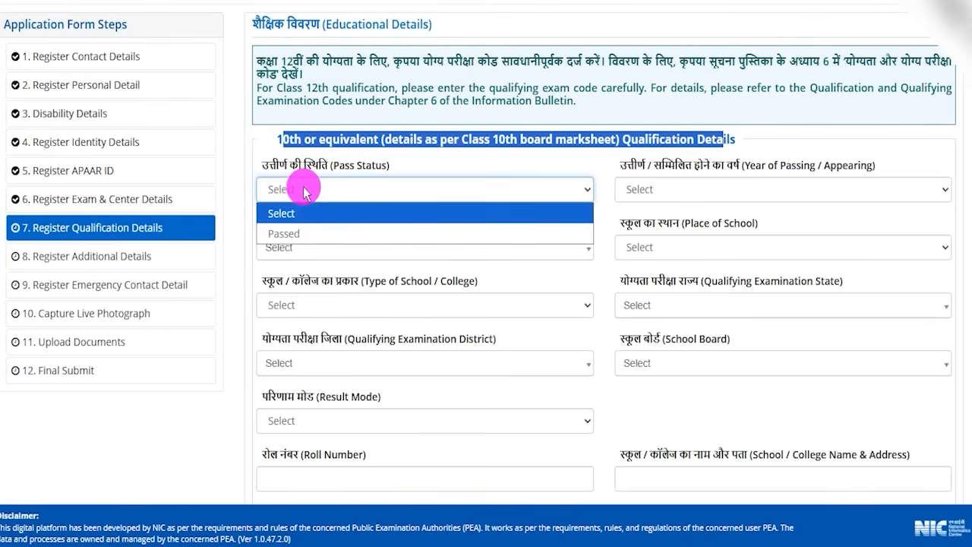
left_click(289, 234)
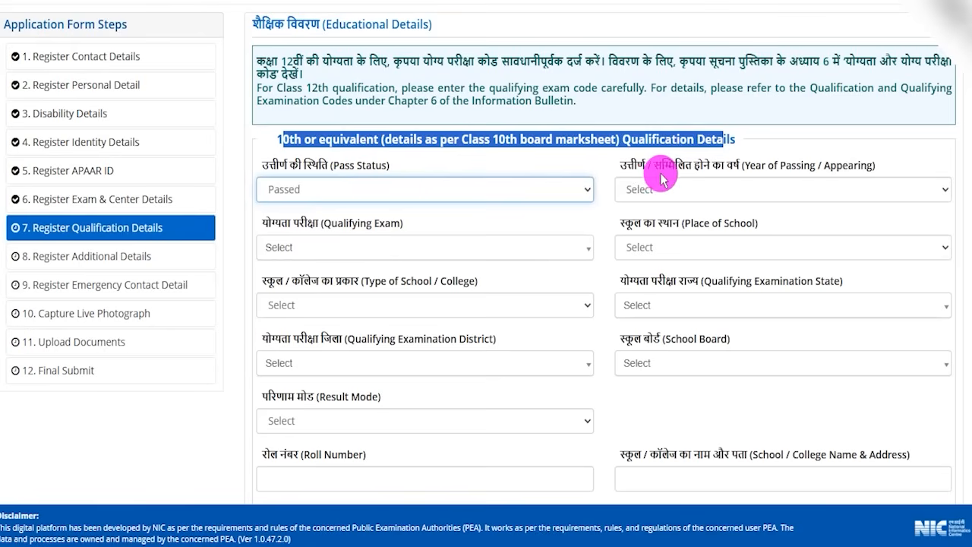
left_click(596, 183)
left_click(683, 191)
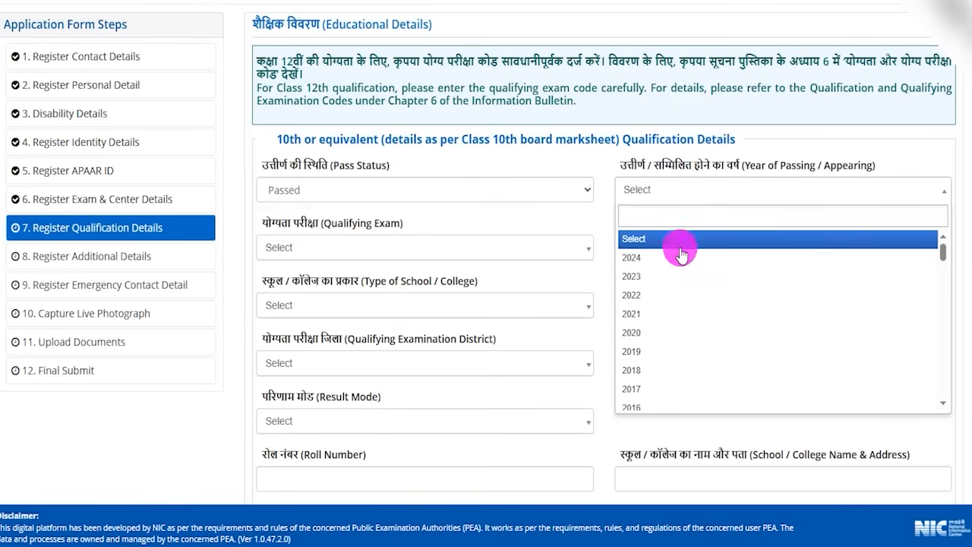
left_click(644, 387)
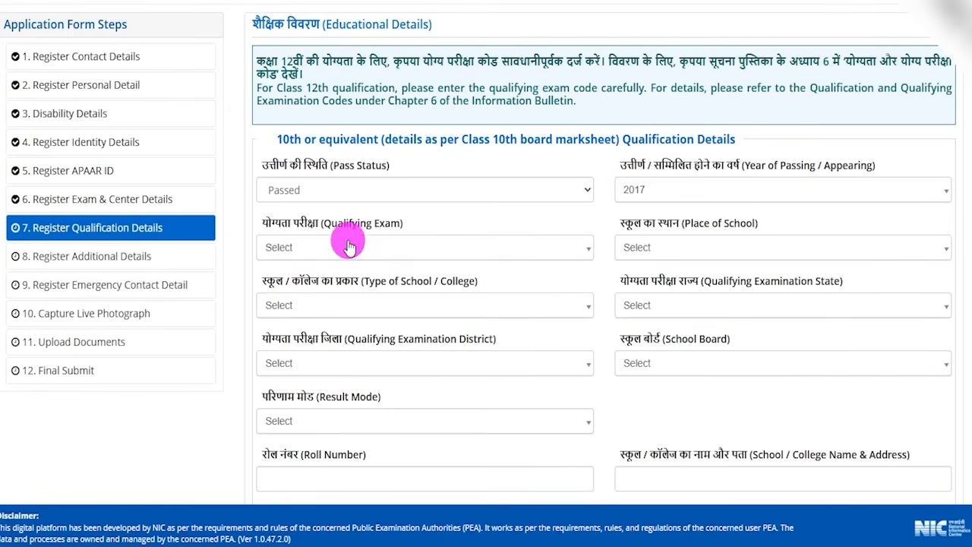
Step: Set the Class 10th qualifying exam to 10th or Equivalent and the place of school to Urban
left_click(322, 253)
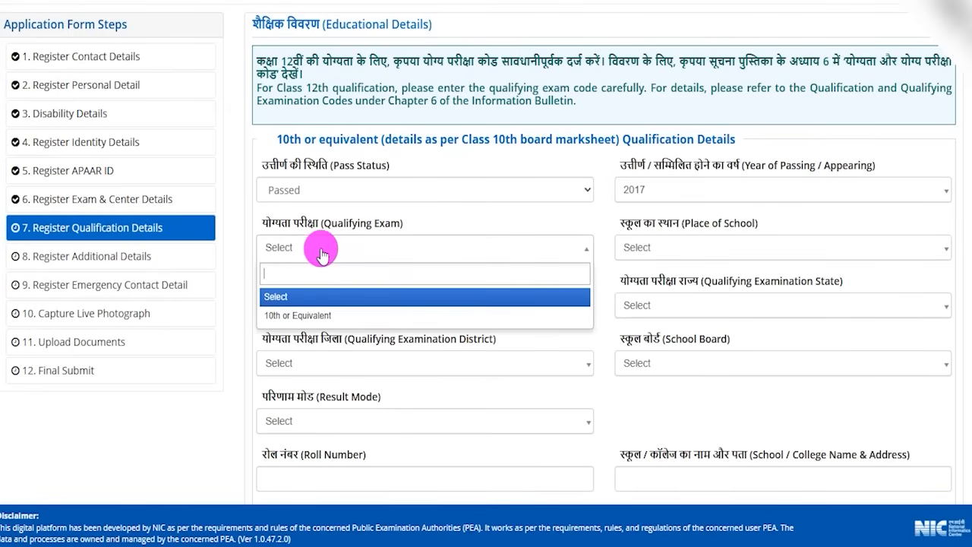
left_click(304, 318)
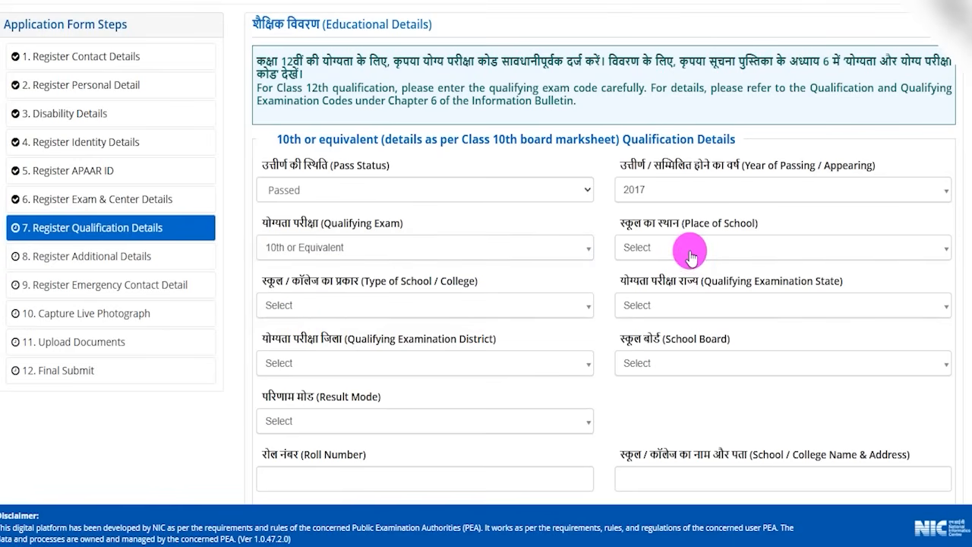
left_click(689, 258)
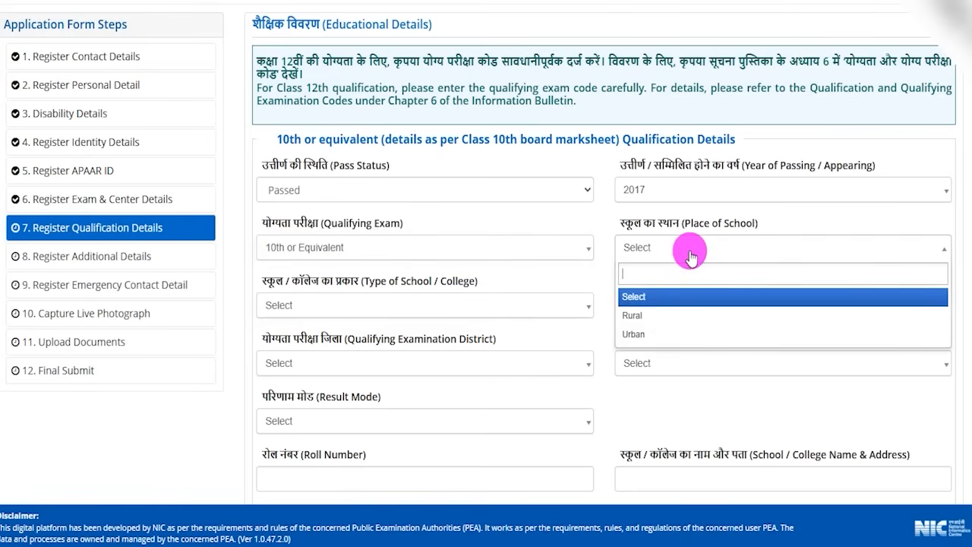
left_click(643, 333)
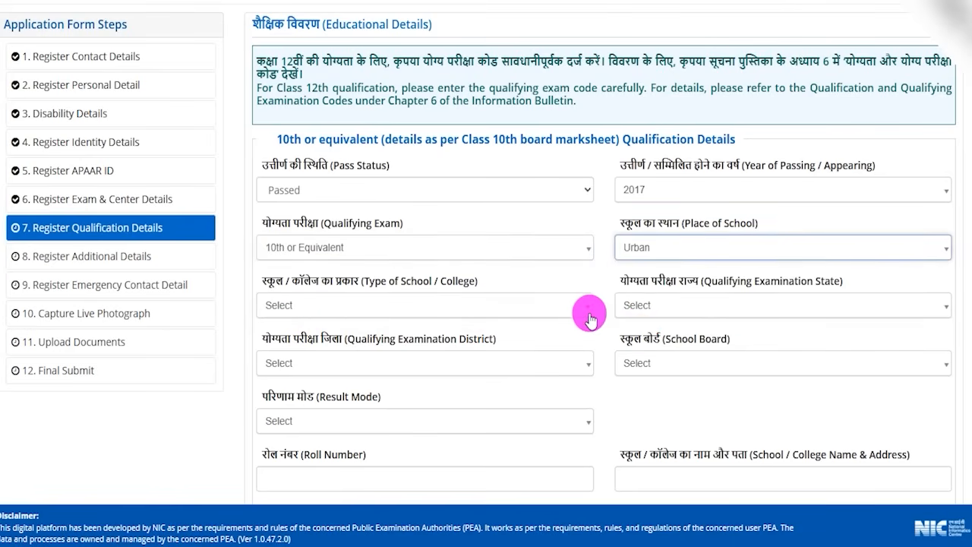
Step: Set the Class 10th school type to Private Unaided and the qualifying examination state to UTTAR PRADESH
scroll(588, 304, "down", 2)
left_click(307, 160)
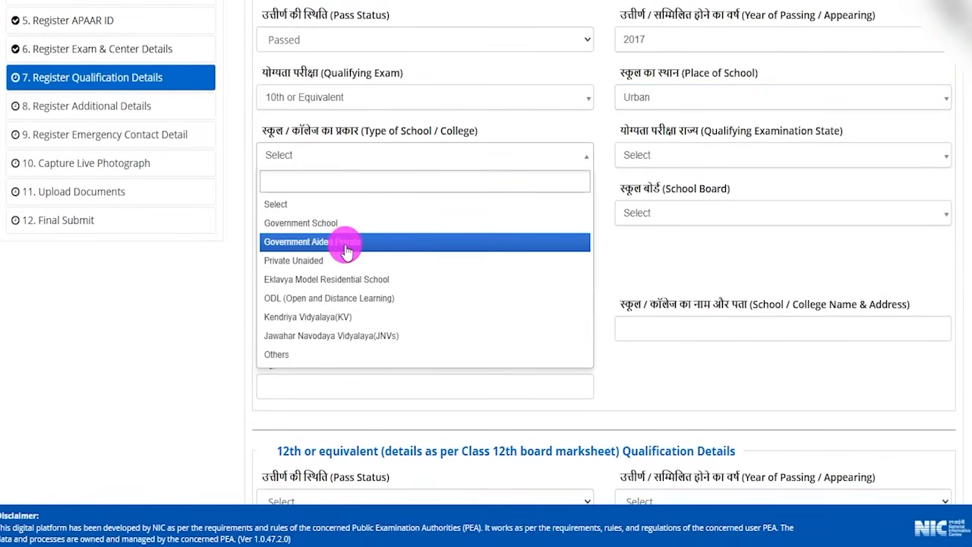
left_click(298, 261)
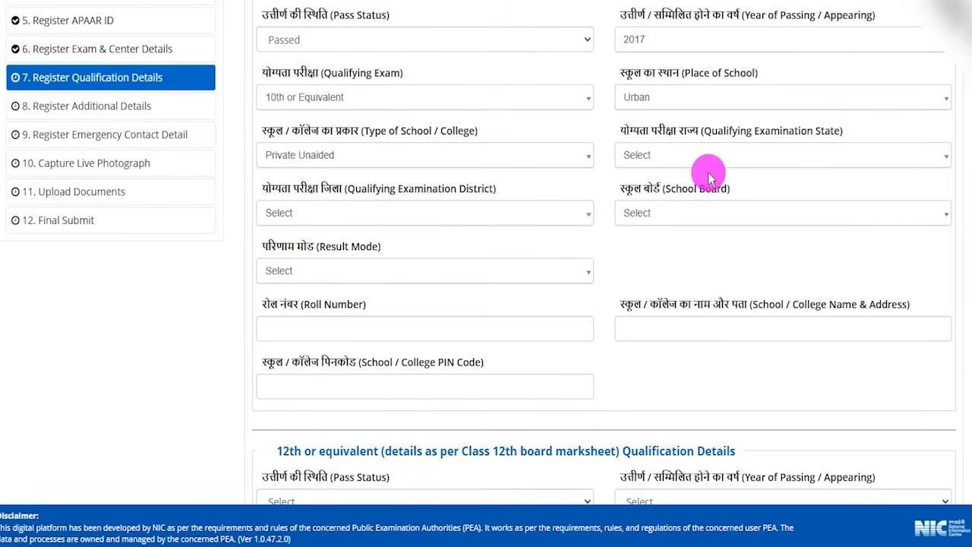
left_click(678, 159)
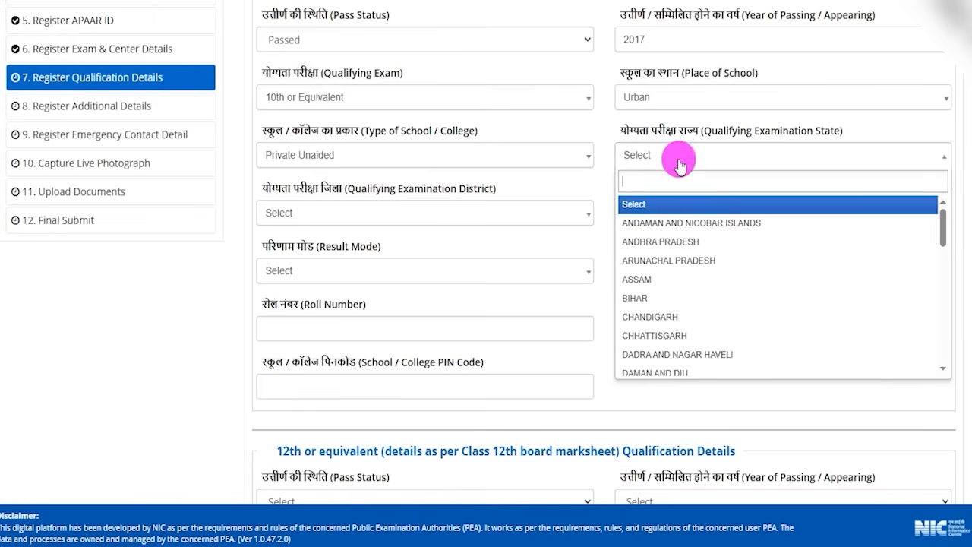
scroll(657, 318, "down", 5)
scroll(657, 318, "down", 3)
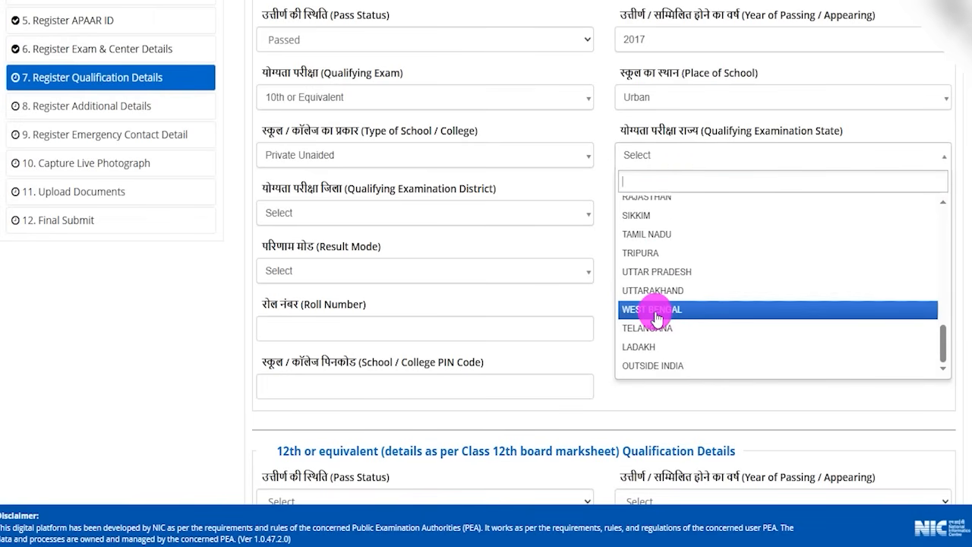
left_click(653, 272)
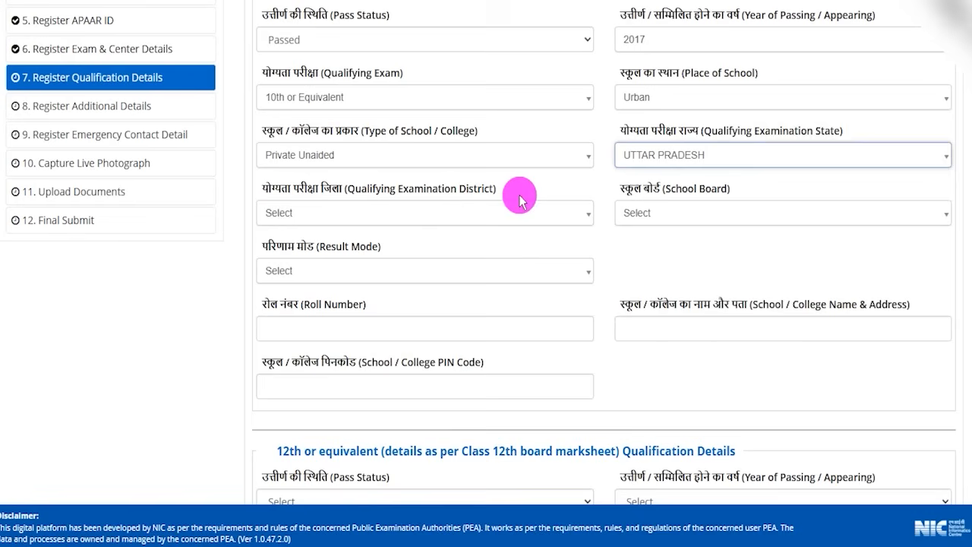
Step: Set the Class 10th examination district to SAHARANPUR and the school board to CENTRAL BOARD OF SECONDARY EDUCATION
left_click(329, 223)
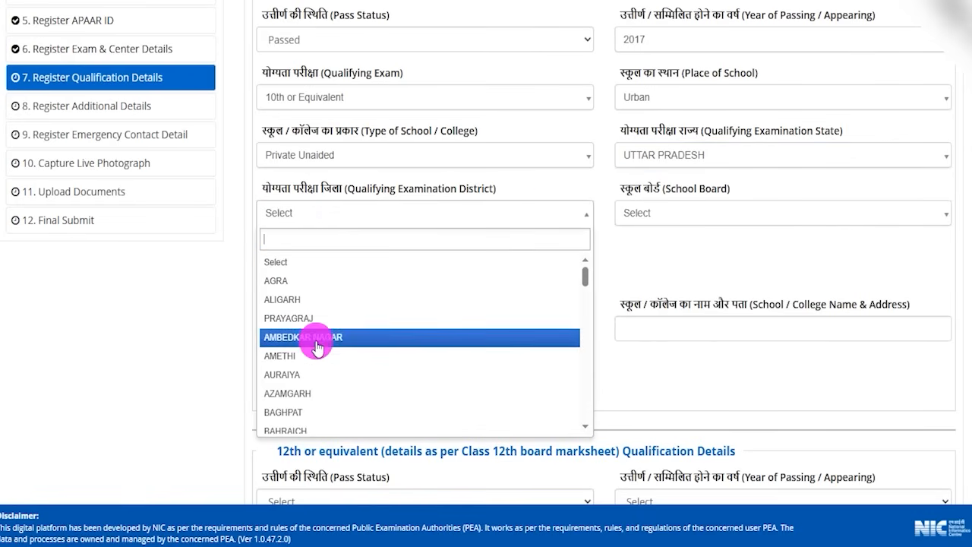
type("sa")
left_click(292, 262)
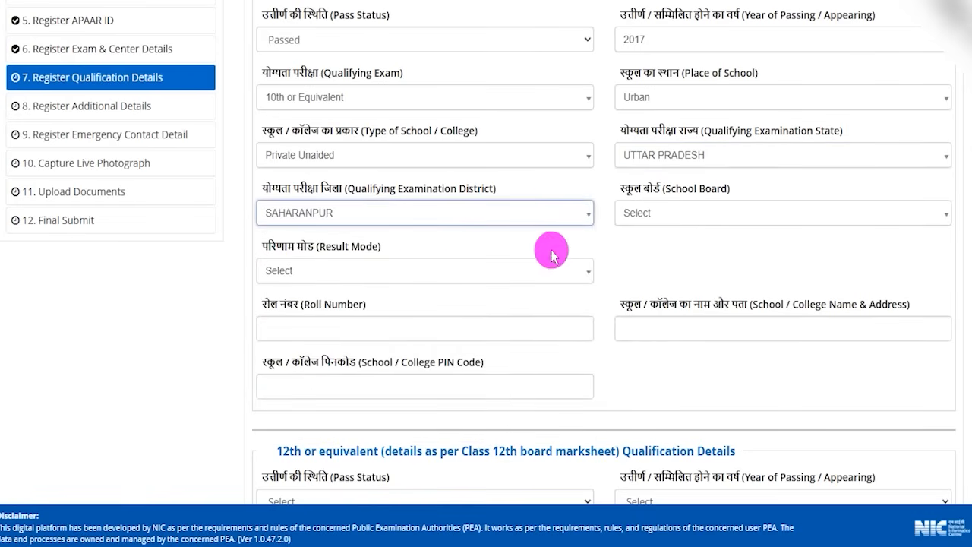
left_click(670, 220)
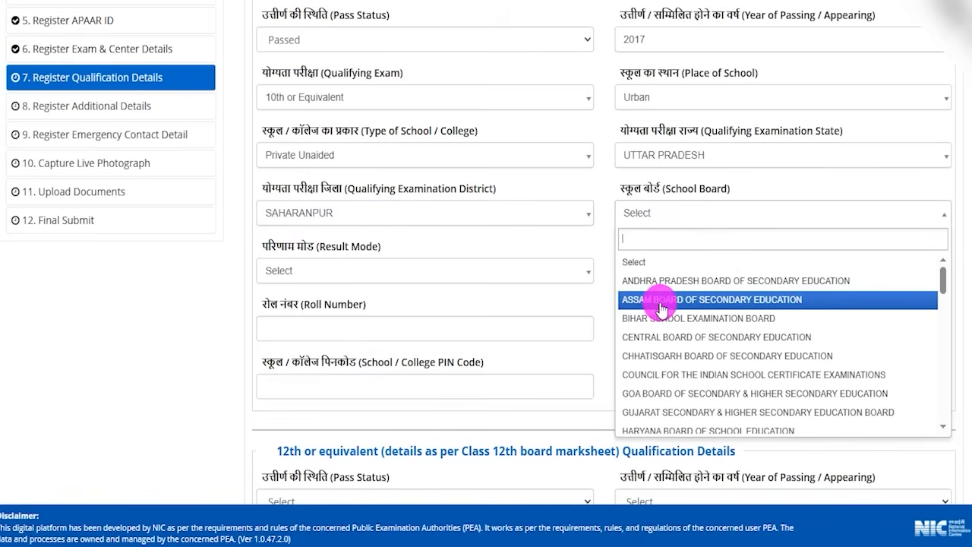
type("centr")
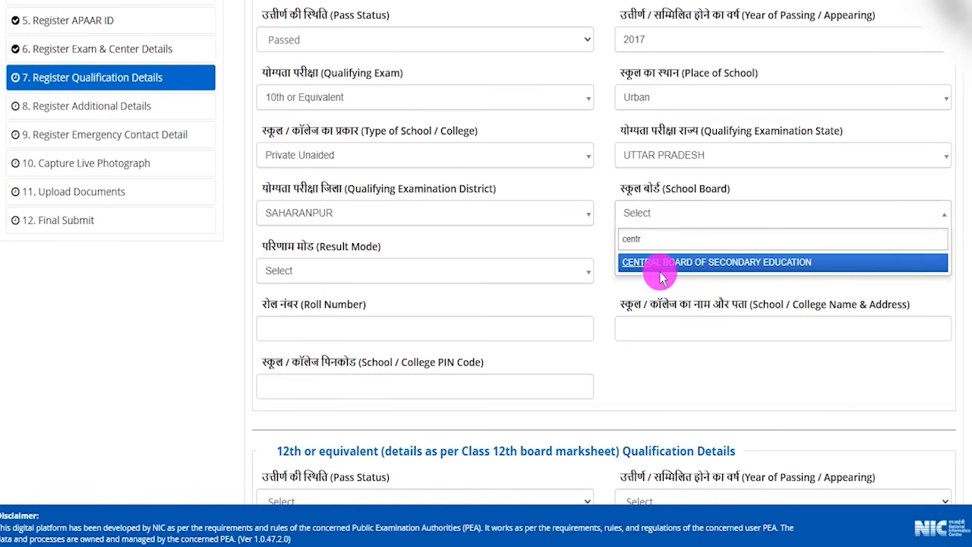
left_click(659, 262)
Step: Set the Class 10th result mode to Percentage, with total marks of 650 and obtained marks of 450
left_click(316, 273)
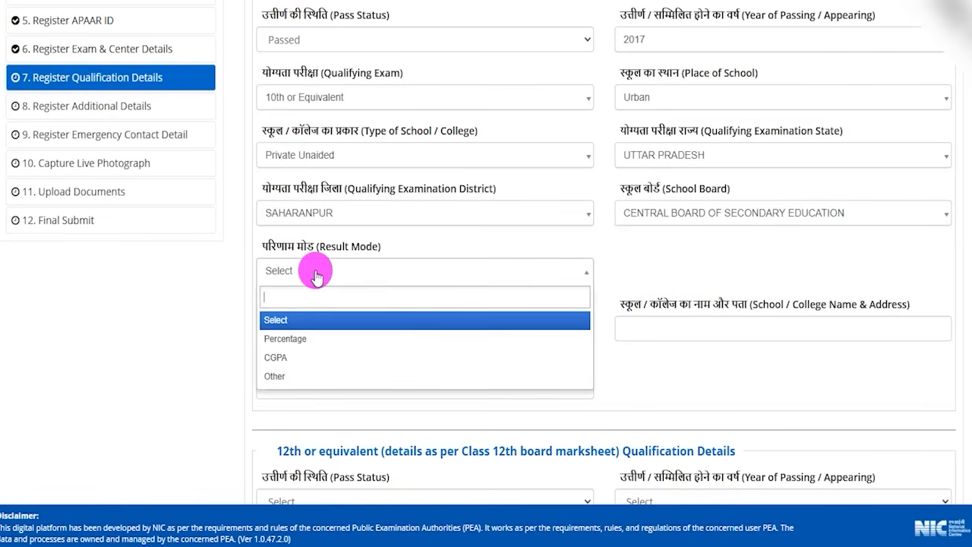
left_click(282, 339)
left_click(391, 333)
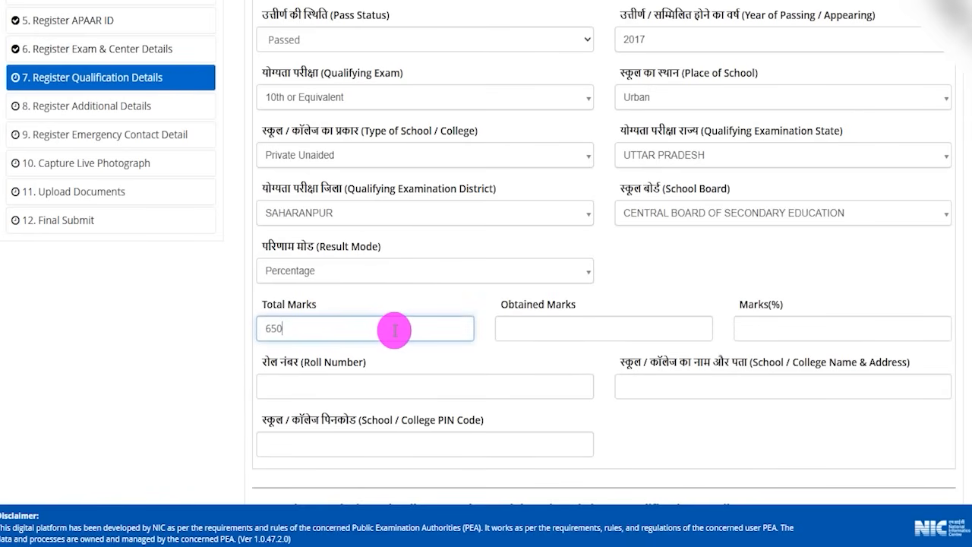
left_click(558, 328)
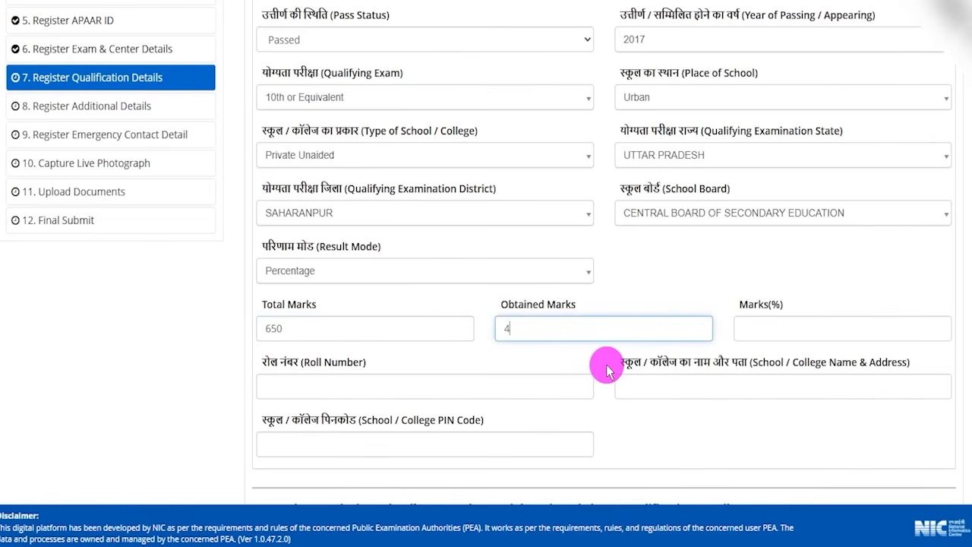
left_click(760, 324)
left_click_drag(748, 306, 773, 309)
double_click(752, 329)
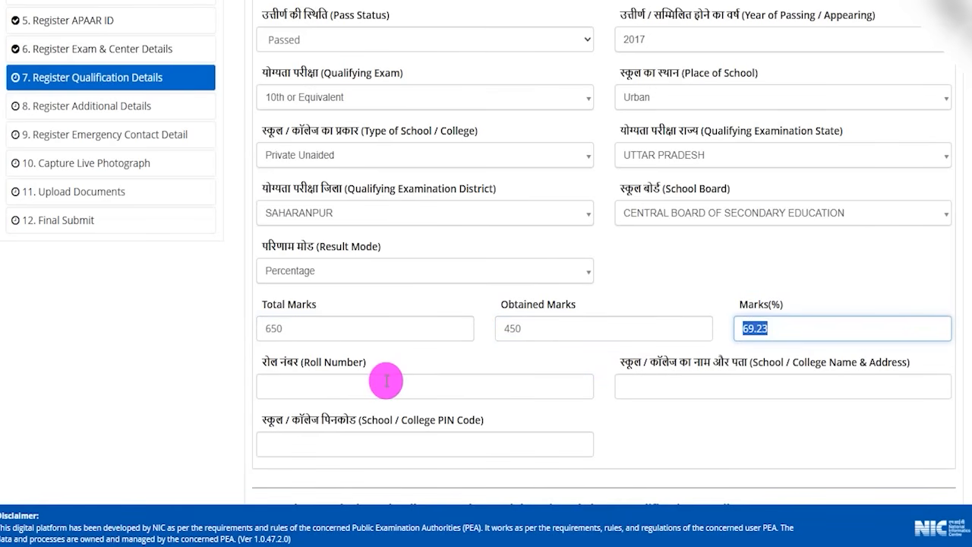
Step: Examine the Class 10th roll number, school name and address, and school PIN code fields
left_click_drag(271, 363, 363, 369)
left_click(317, 386)
scroll(428, 362, "down", 2)
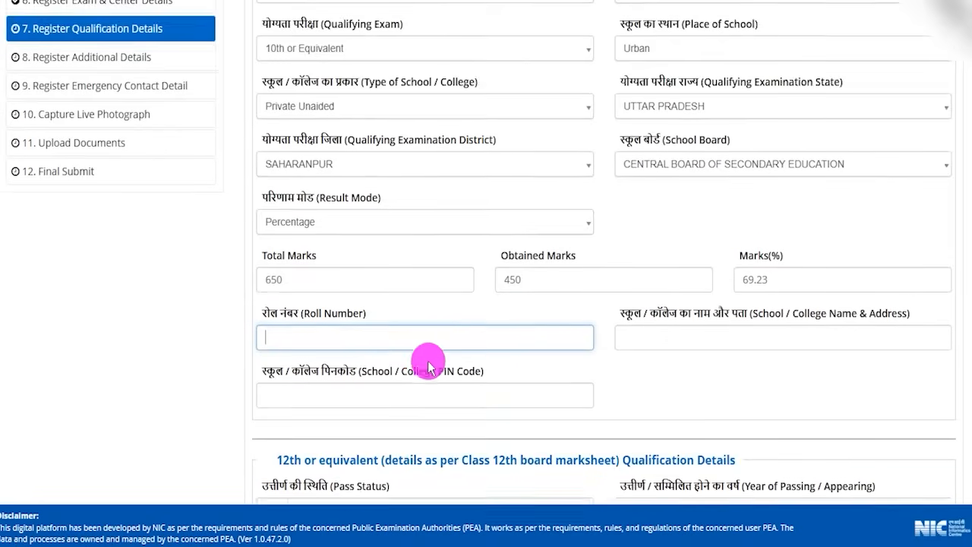
left_click_drag(658, 211, 744, 222)
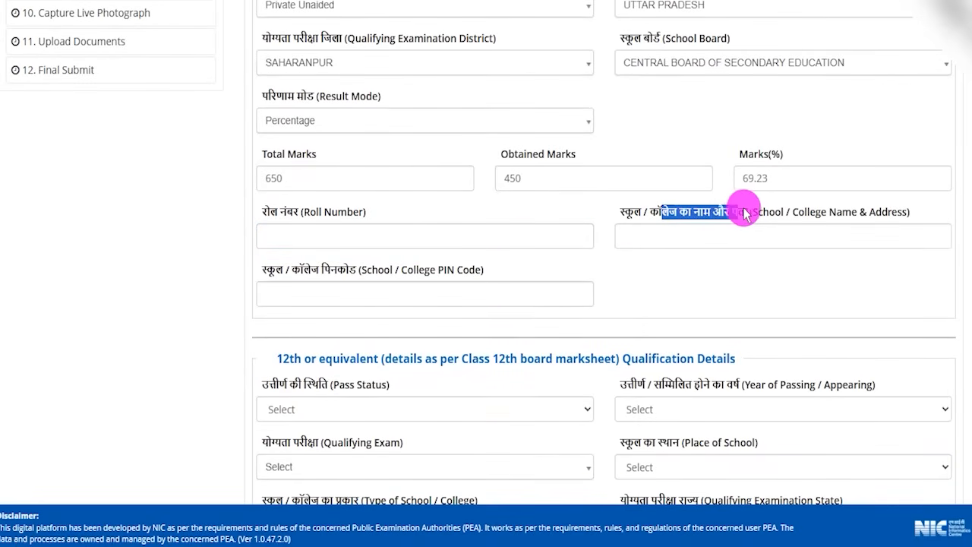
left_click(689, 236)
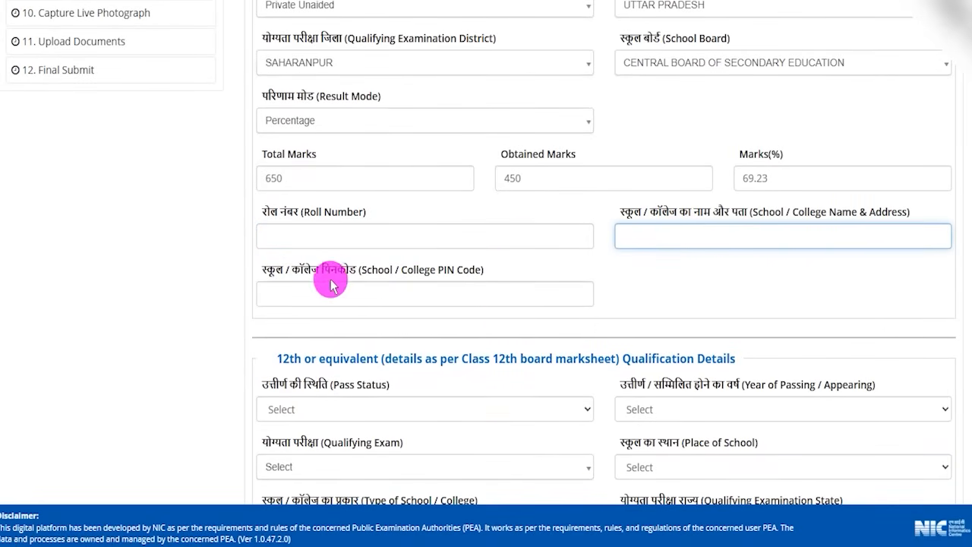
left_click_drag(303, 271, 428, 270)
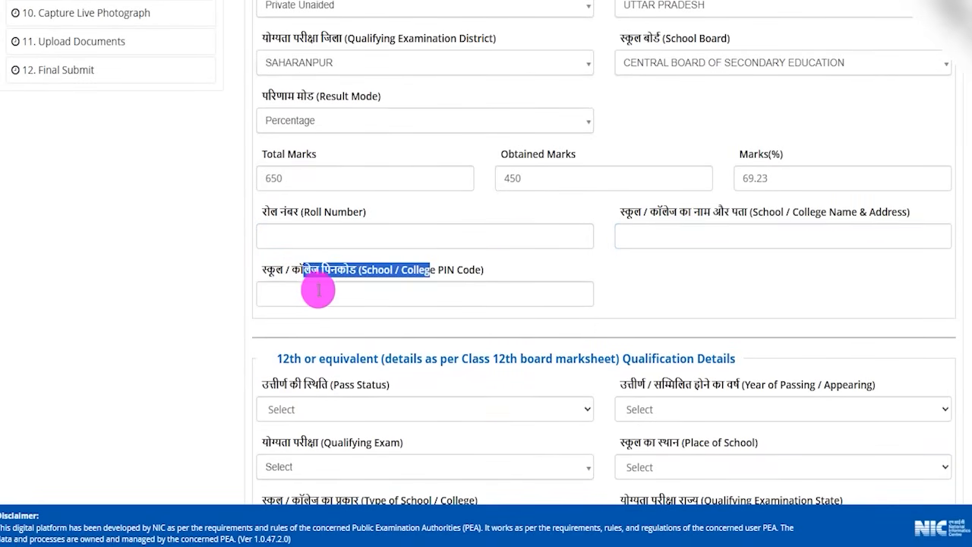
left_click(326, 291)
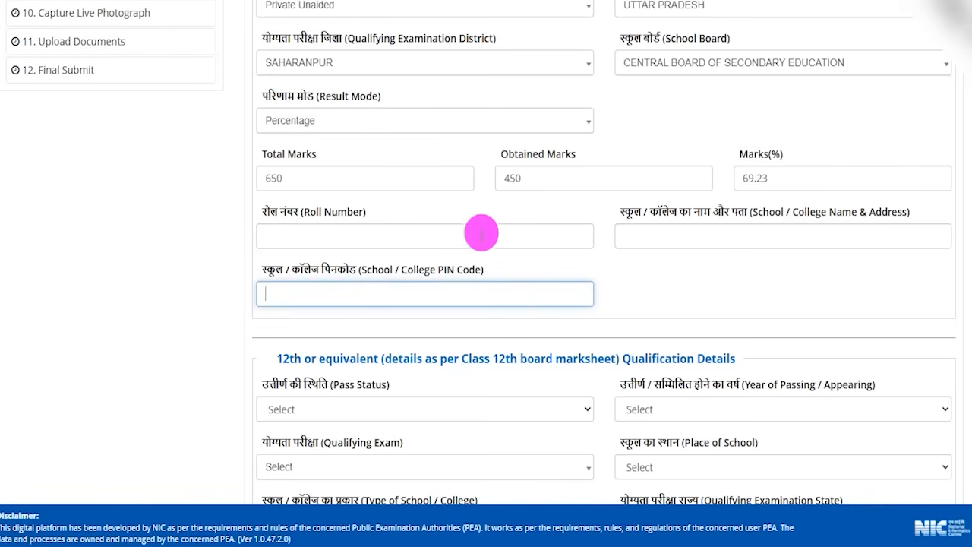
Step: Set the Class 12th pass status to Appearing, with 2026 as the year of appearing
scroll(441, 311, "down", 3)
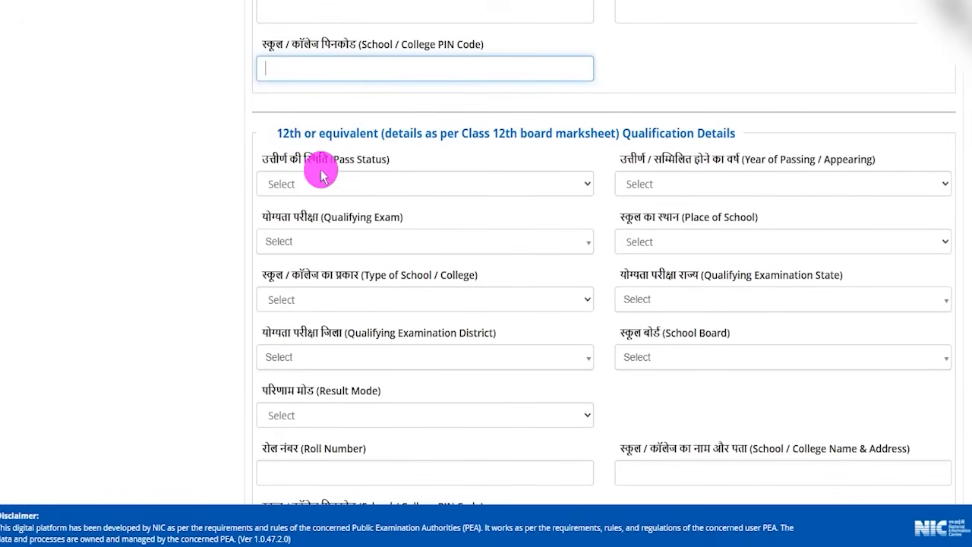
left_click_drag(291, 132, 661, 131)
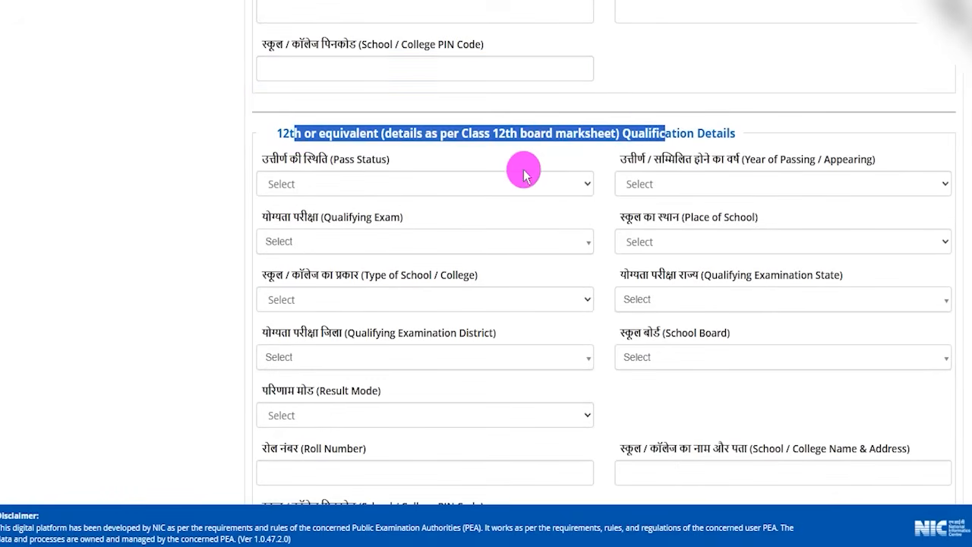
scroll(523, 169, "down", 1)
left_click(307, 111)
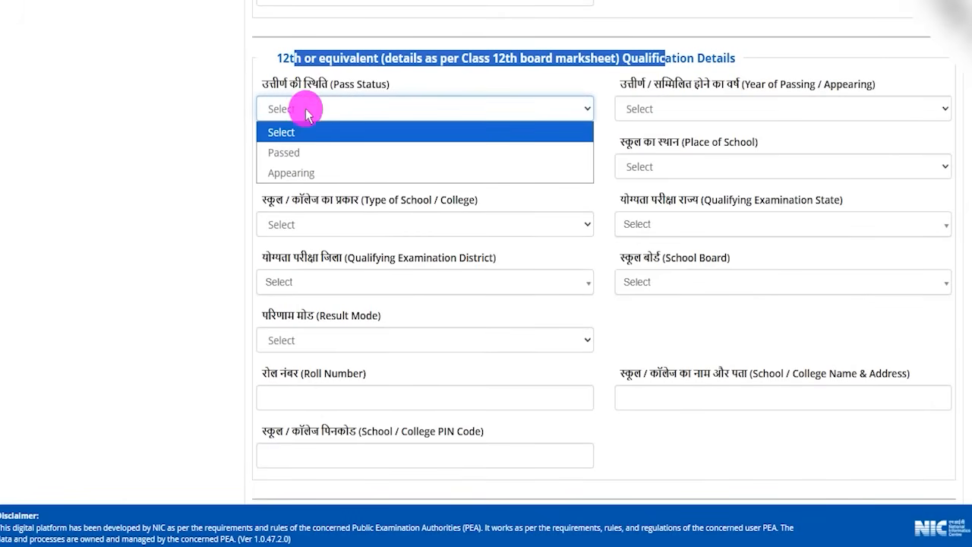
left_click(306, 174)
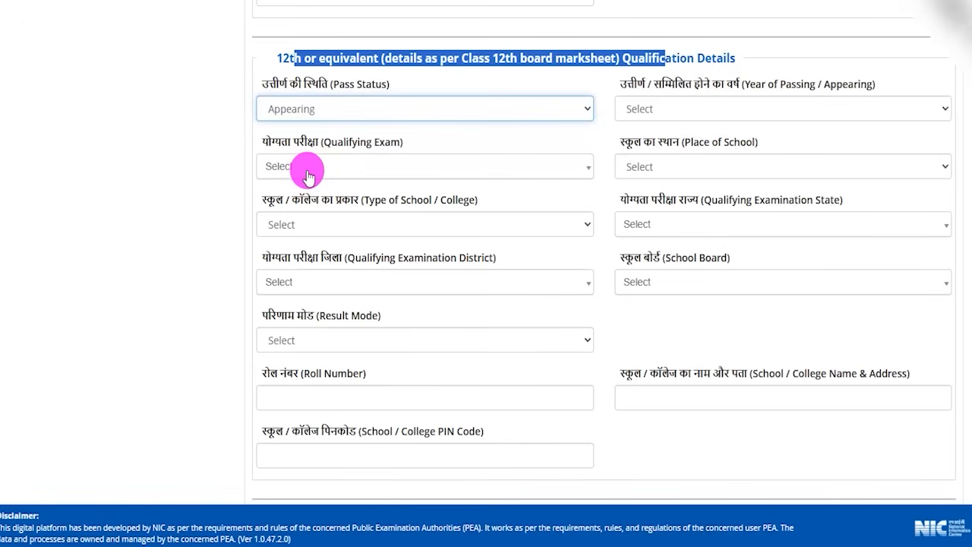
left_click(659, 111)
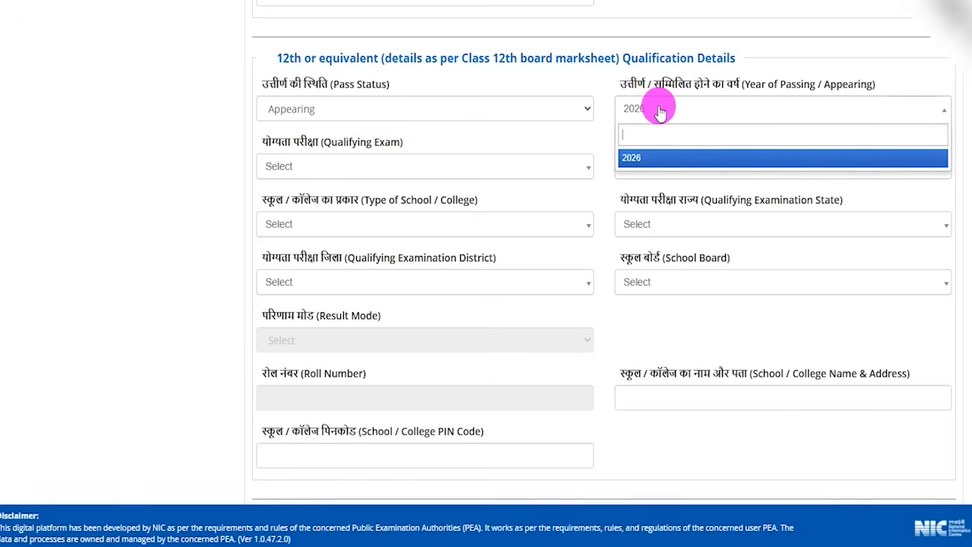
left_click(660, 111)
Step: Set the Class 12th qualifying exam to CODE: 01
left_click_drag(272, 142, 360, 139)
left_click(353, 162)
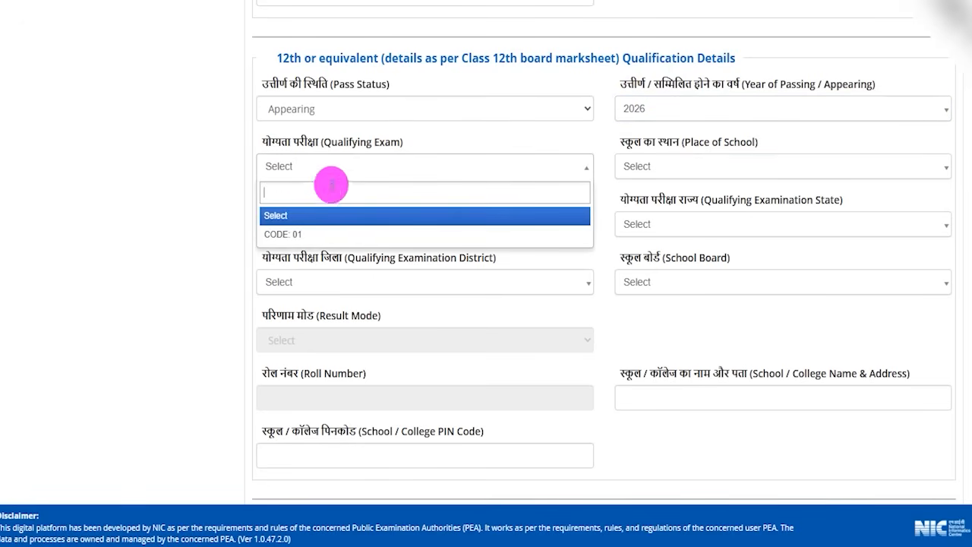
left_click(301, 236)
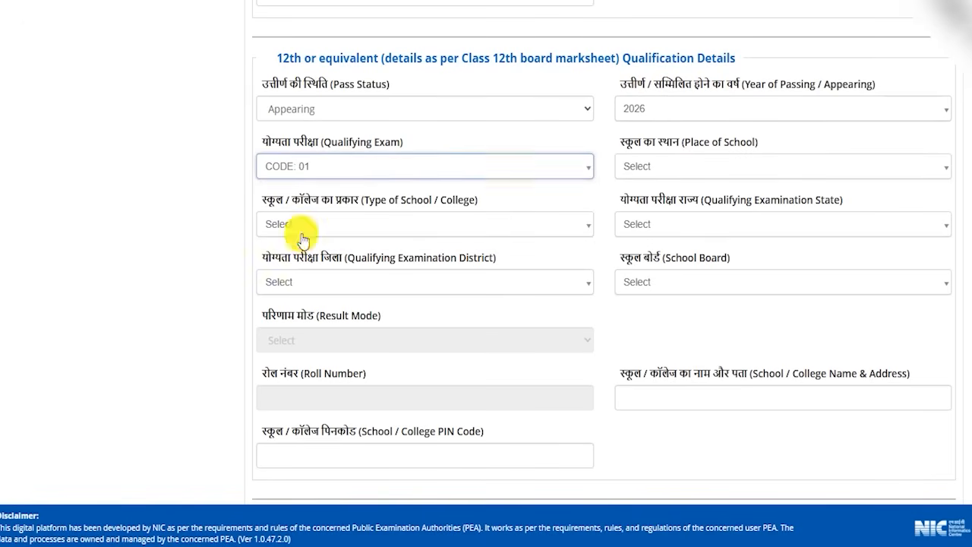
Step: Examine the Class 12th options for place of school, school type, examination state and school board, and the remaining fields down to the CAPTCHA
left_click(663, 172)
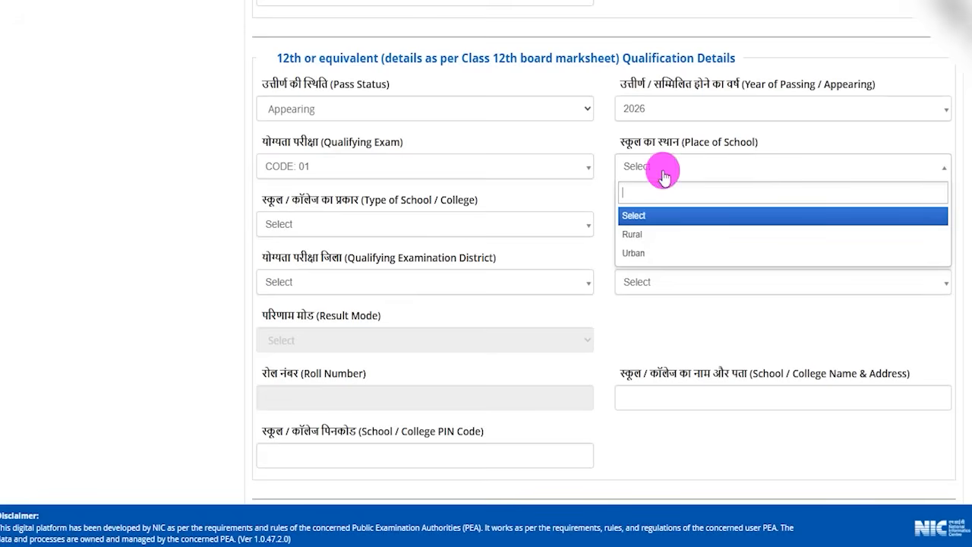
left_click(341, 225)
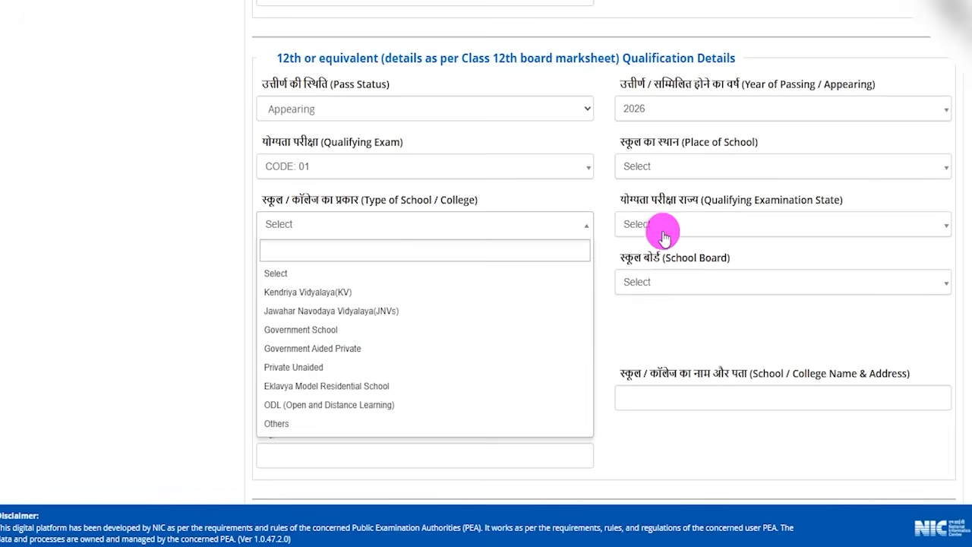
left_click(638, 199)
left_click(677, 223)
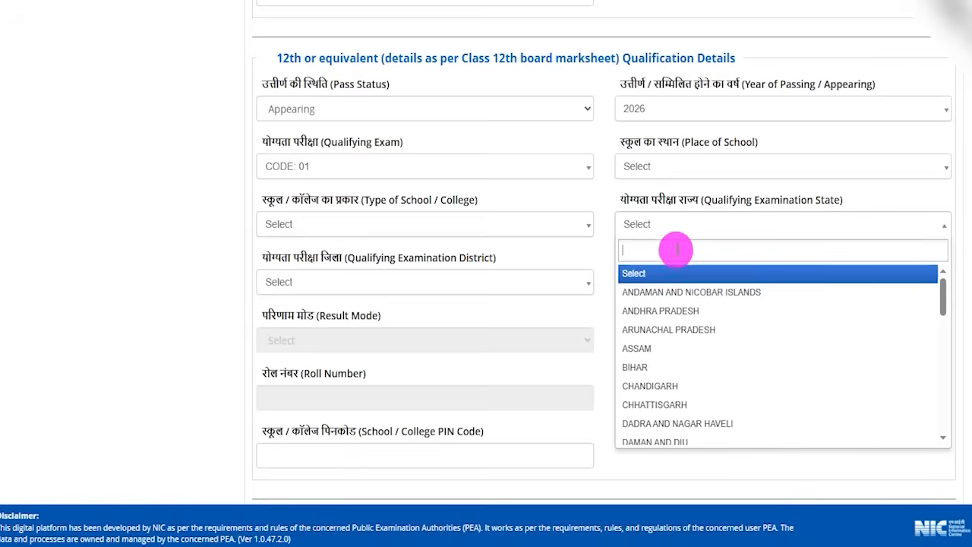
scroll(683, 351, "down", 8)
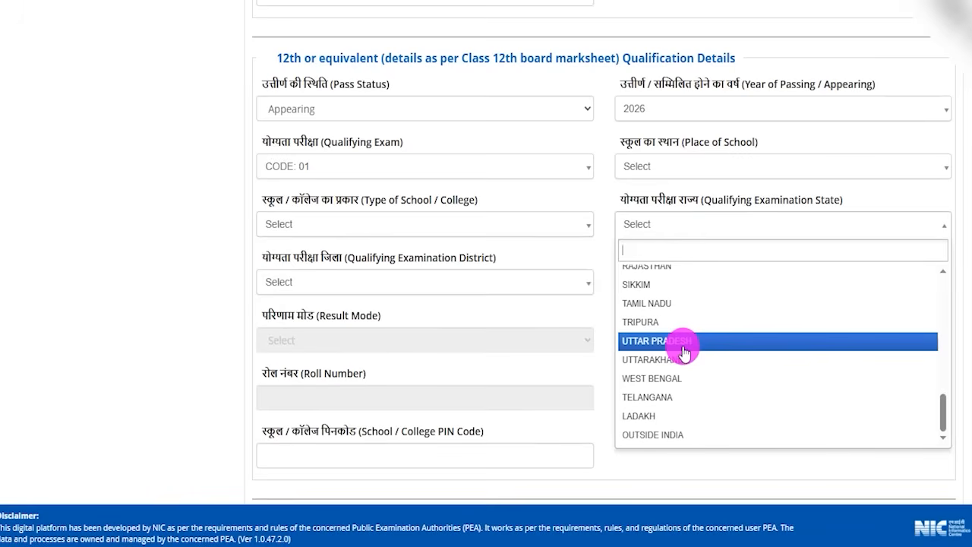
left_click(460, 285)
left_click(666, 288)
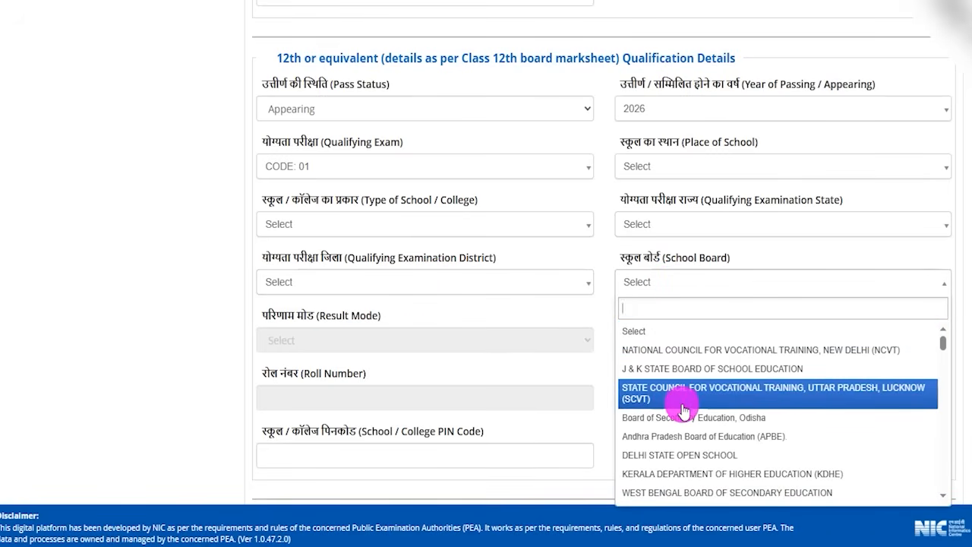
left_click(608, 374)
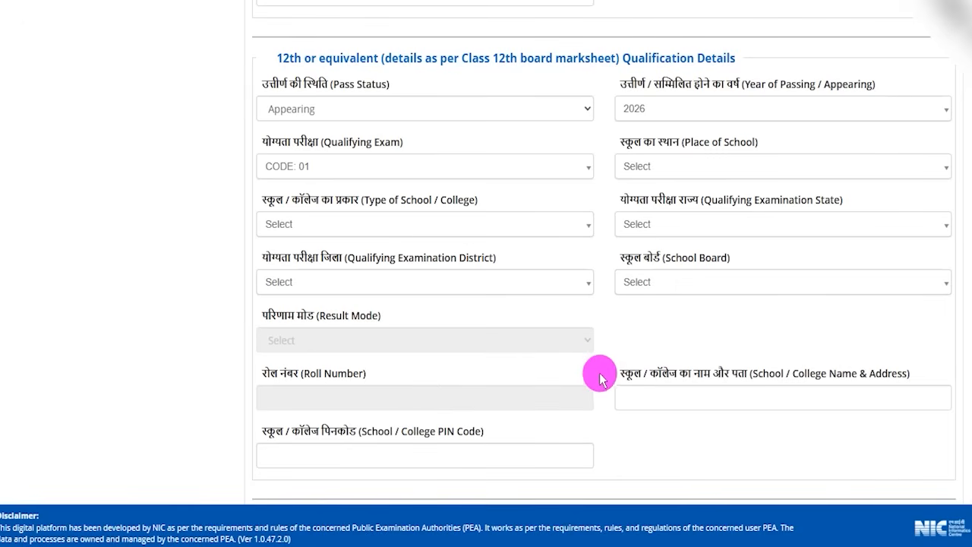
left_click_drag(624, 376, 684, 373)
left_click(681, 395)
scroll(684, 393, "down", 2)
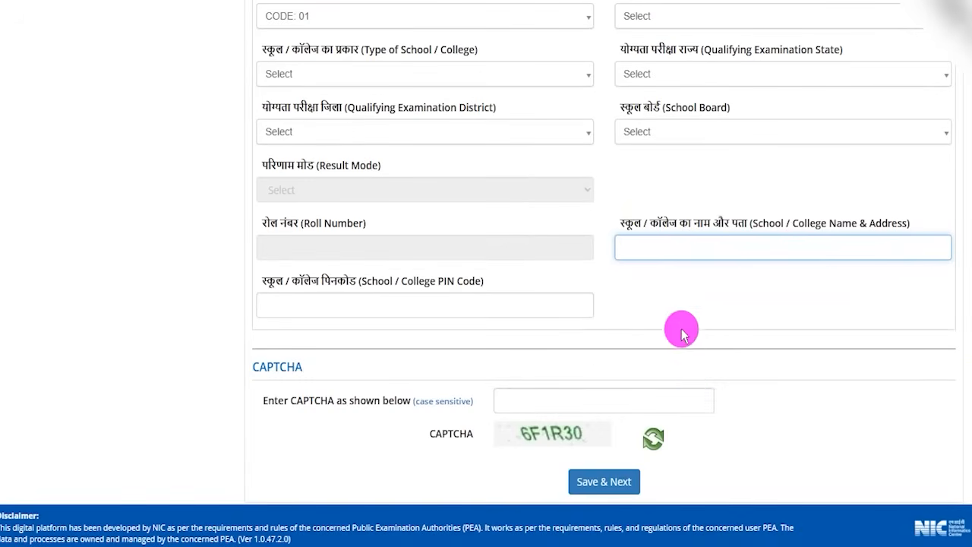
scroll(682, 327, "up", 2)
Step: Set the Class 12th pass status to Passed and the year of passing to 2019
left_click_drag(332, 61, 528, 60)
left_click(365, 107)
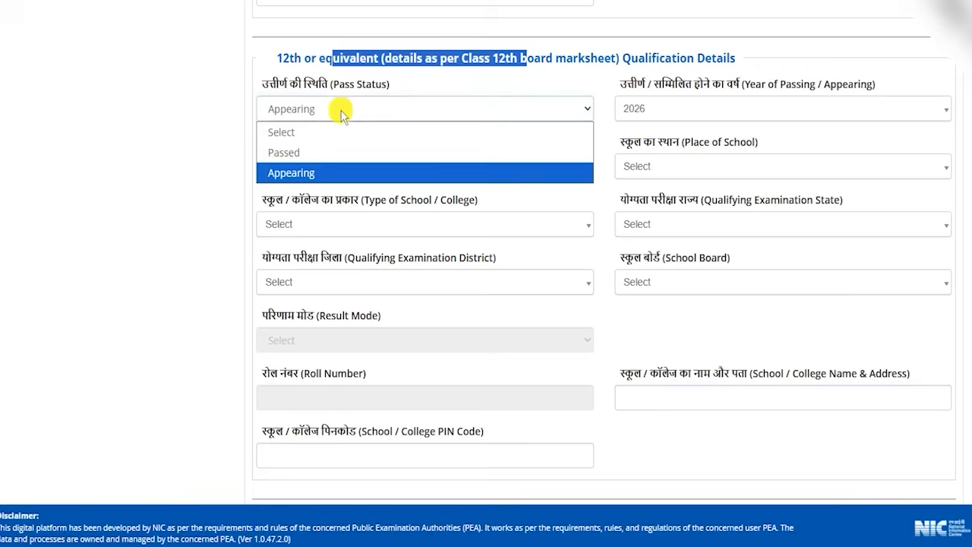
left_click(296, 152)
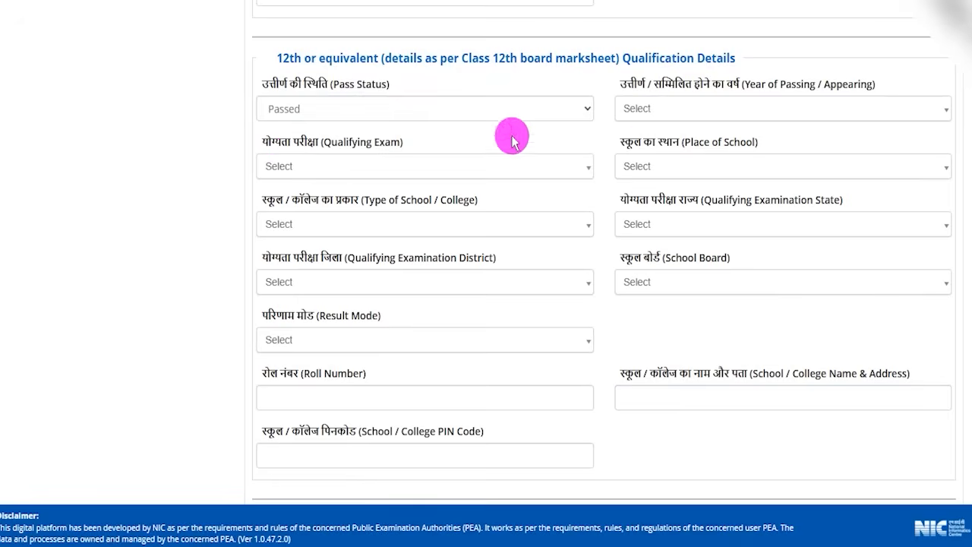
left_click(661, 110)
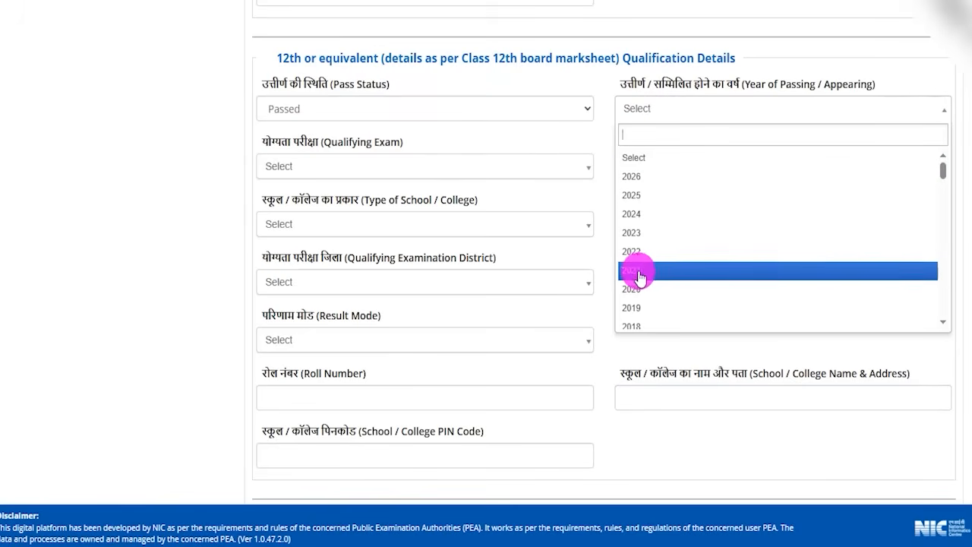
scroll(641, 256, "down", 1)
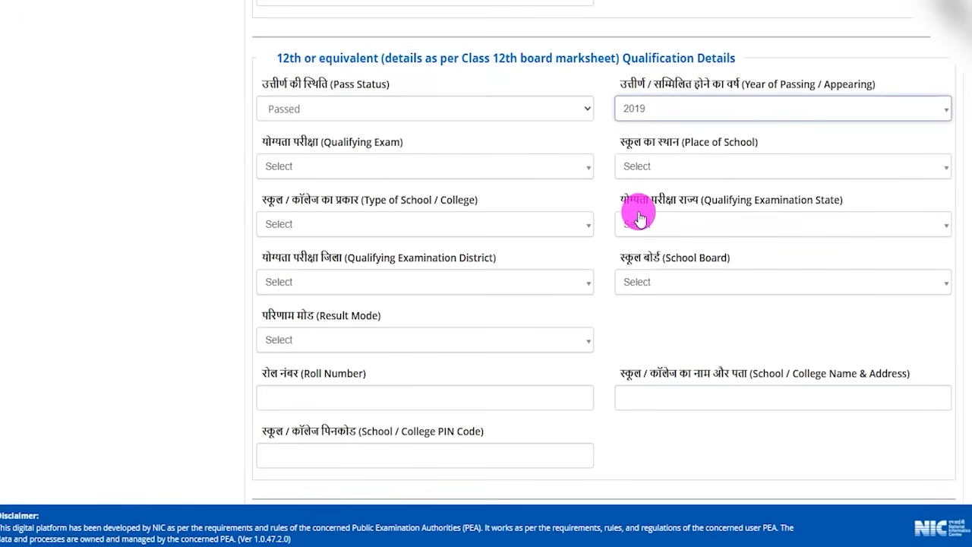
Step: Check the Class 12th qualifying exam codes, switching to the NEET (UG)-2026 information bulletin PDF to read the criteria for CODE: 01
left_click(312, 175)
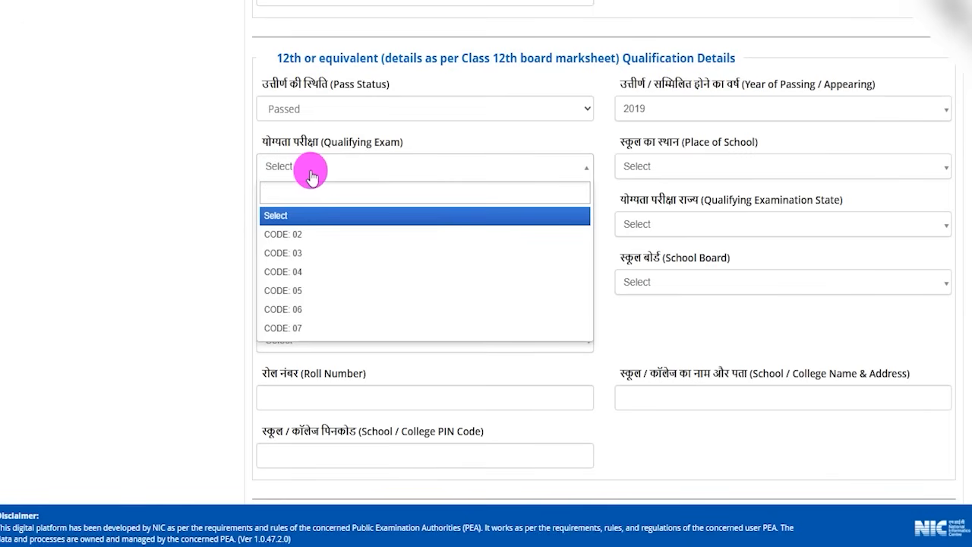
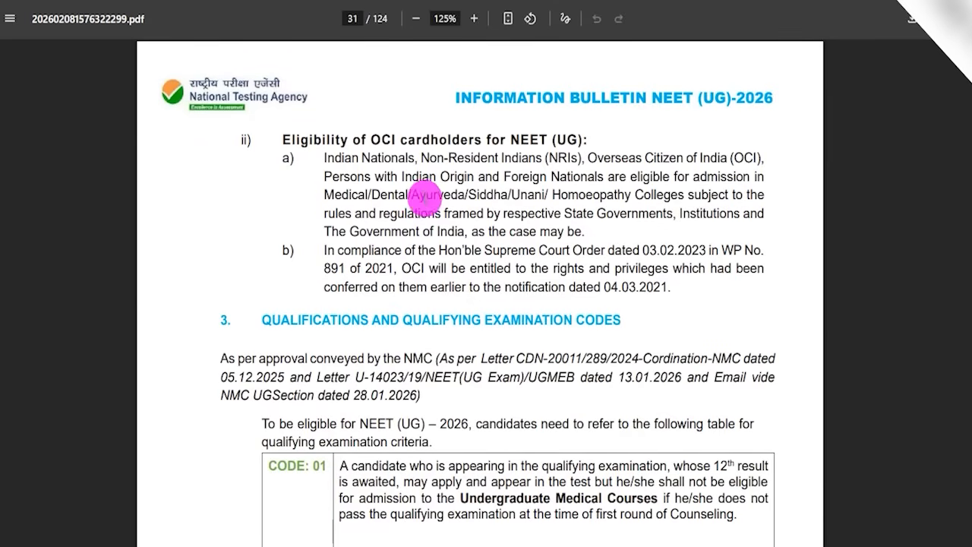
left_click_drag(370, 140, 438, 140)
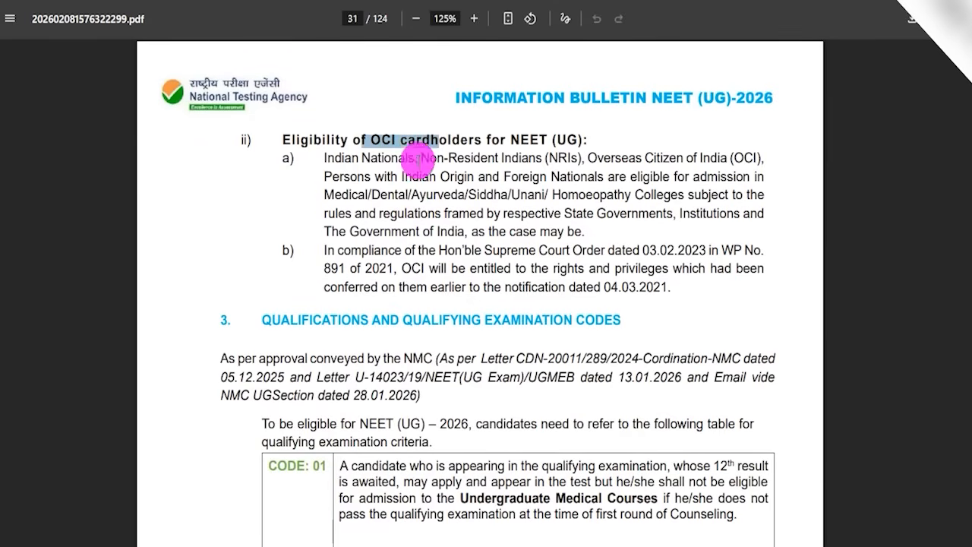
scroll(433, 258, "down", 1)
scroll(433, 259, "down", 3)
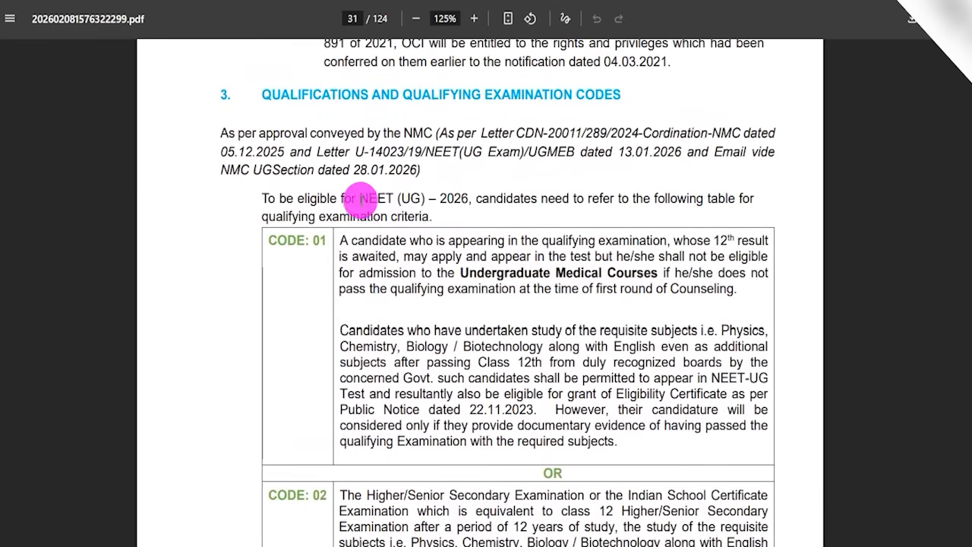
left_click_drag(359, 199, 480, 198)
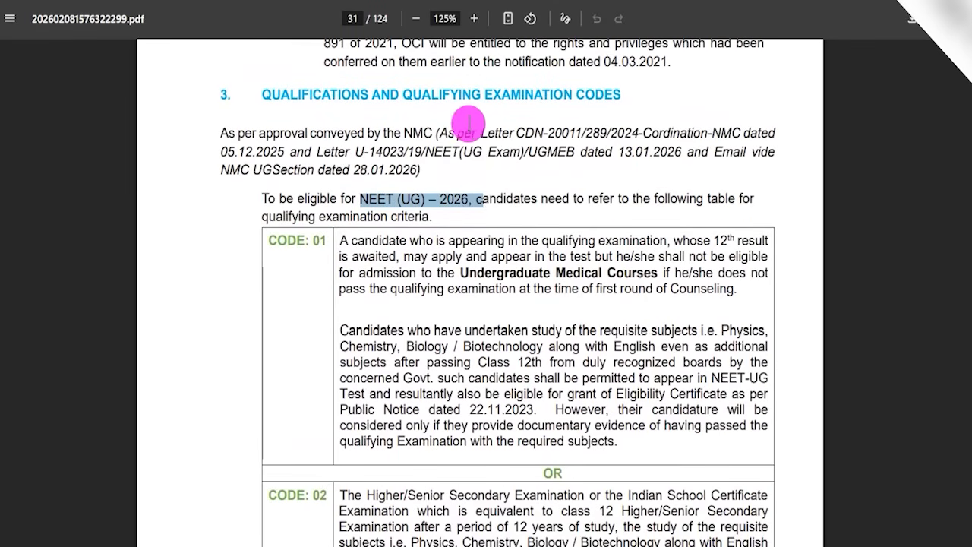
left_click(303, 240)
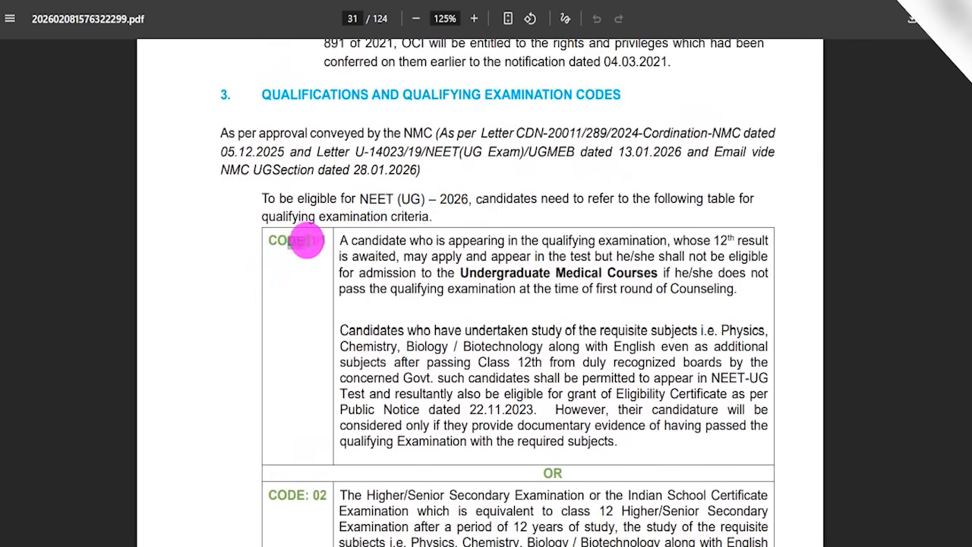
left_click_drag(355, 241, 481, 235)
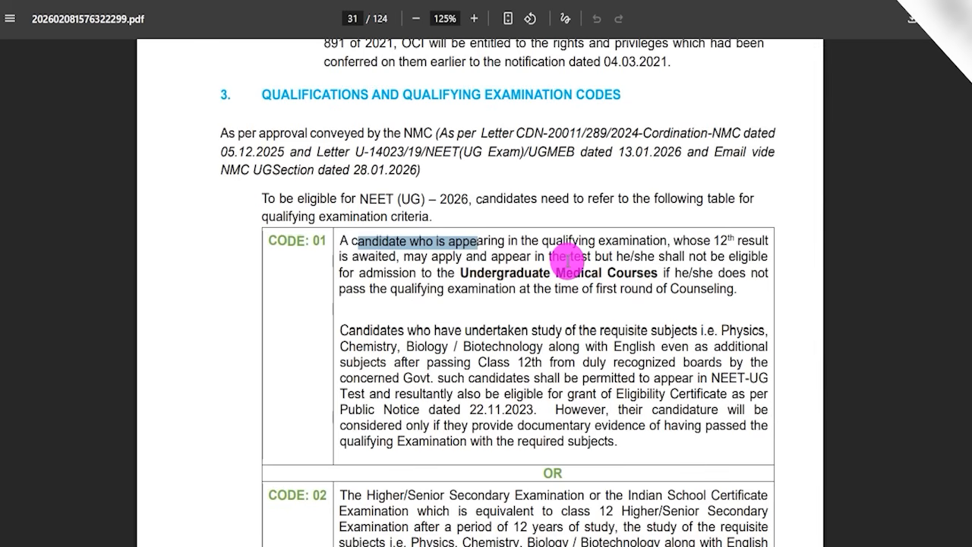
left_click_drag(380, 330, 511, 345)
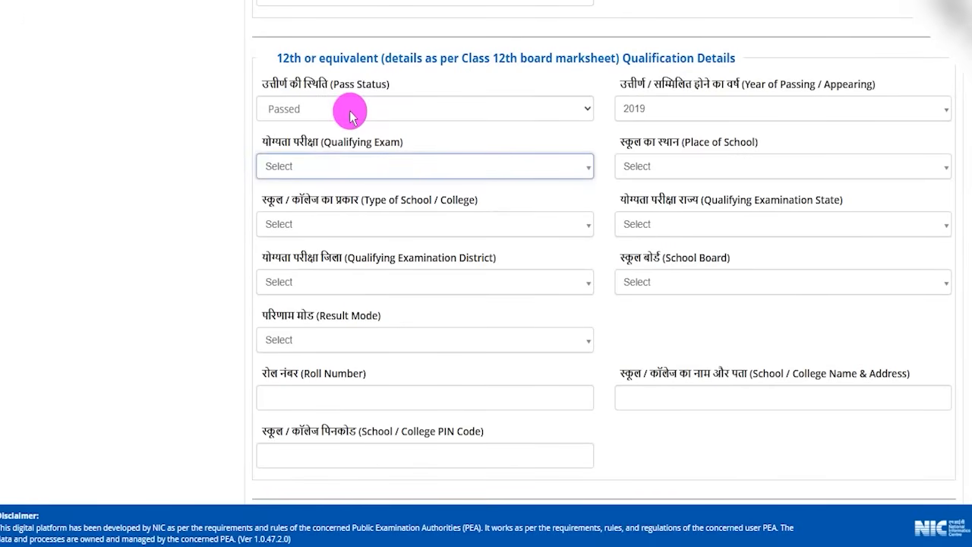
left_click(347, 109)
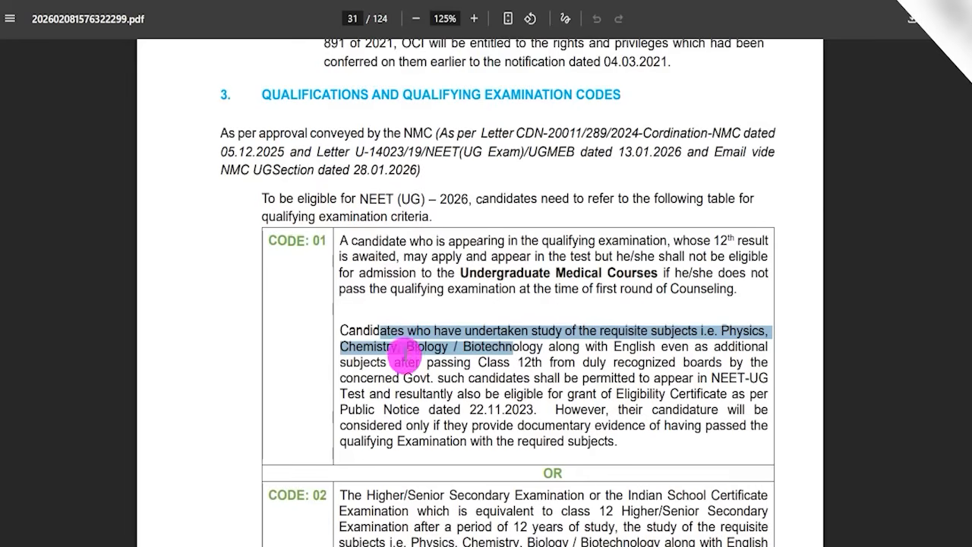
left_click(473, 367)
Step: Read the CODE: 02 criteria in the bulletin, covering the Higher/Senior Secondary Examination, requisite subjects, additional subjects and electives
scroll(285, 269, "down", 3)
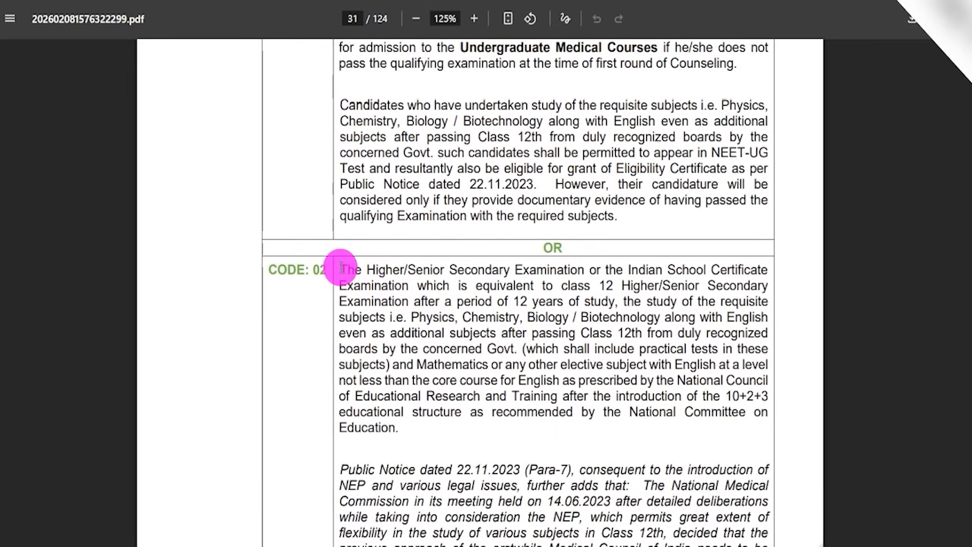
left_click_drag(336, 268, 581, 267)
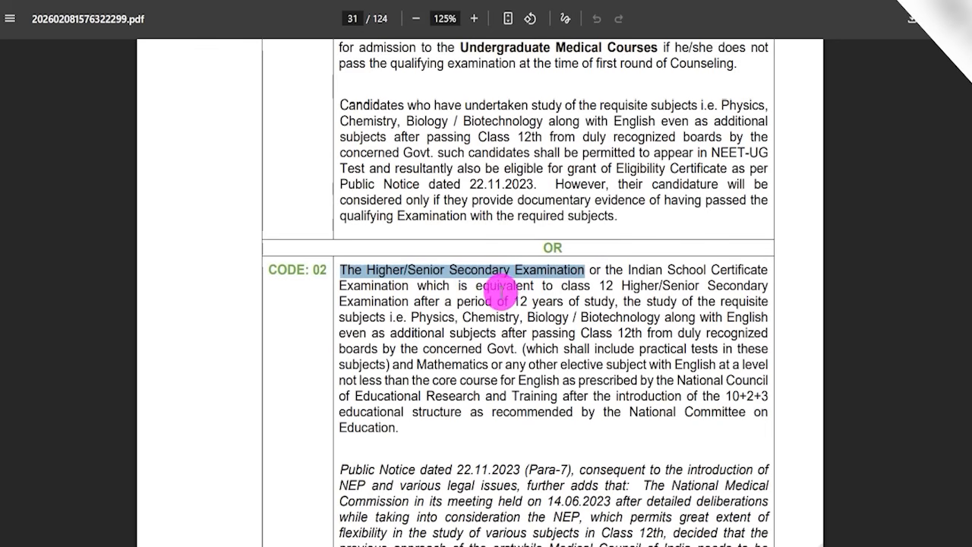
left_click_drag(591, 318, 635, 320)
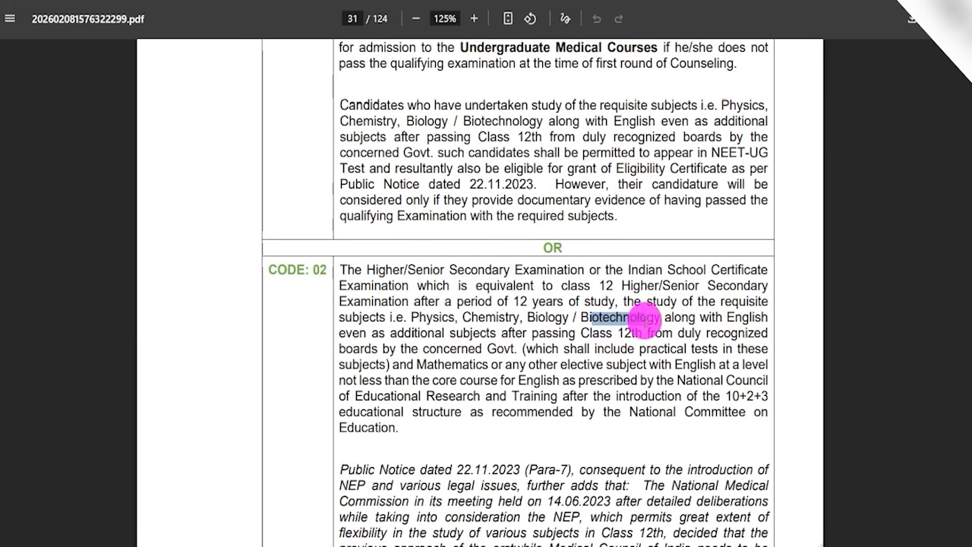
left_click(725, 317)
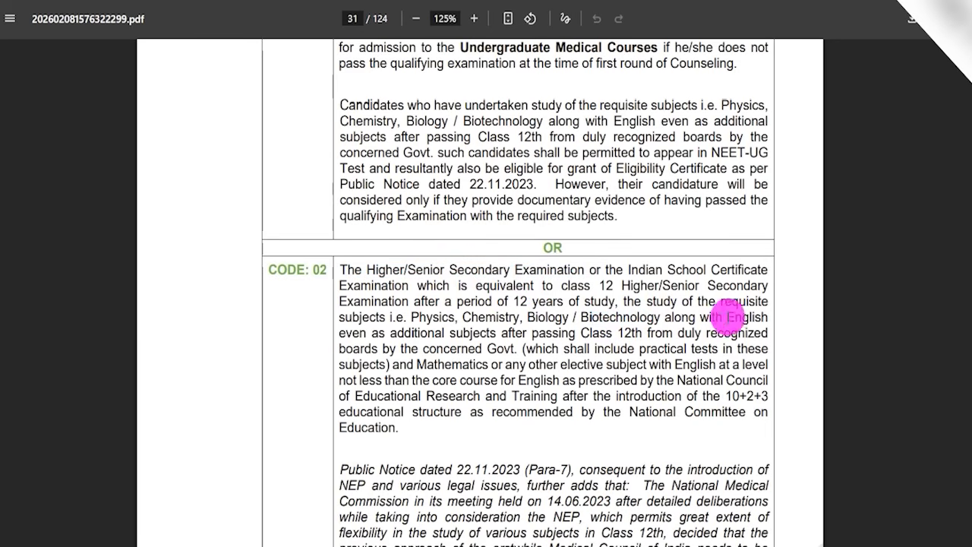
left_click_drag(416, 335, 450, 364)
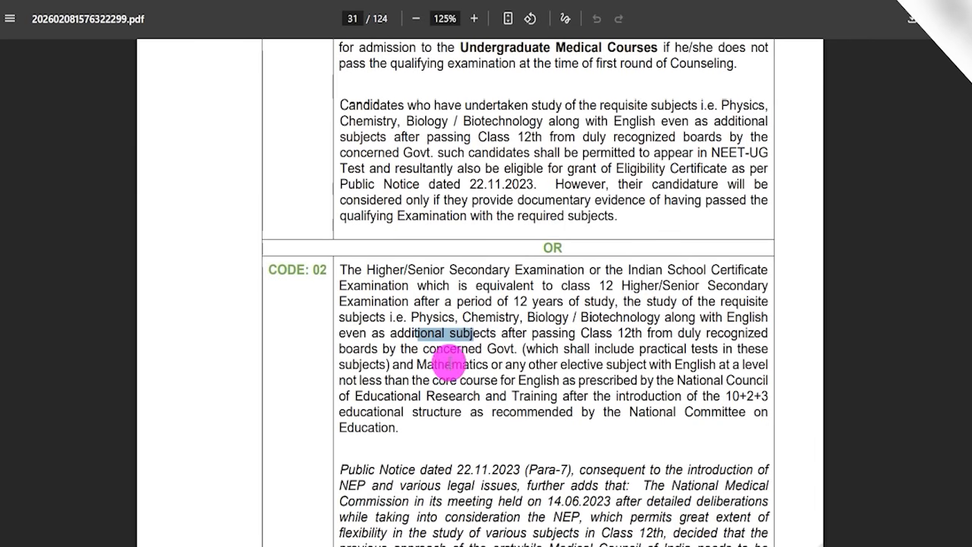
left_click_drag(433, 365, 576, 366)
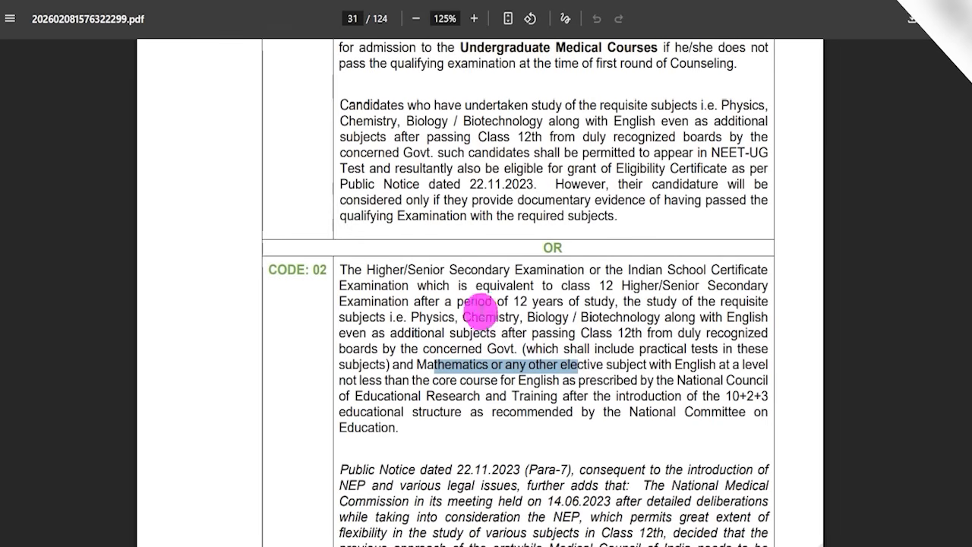
left_click_drag(454, 270, 622, 348)
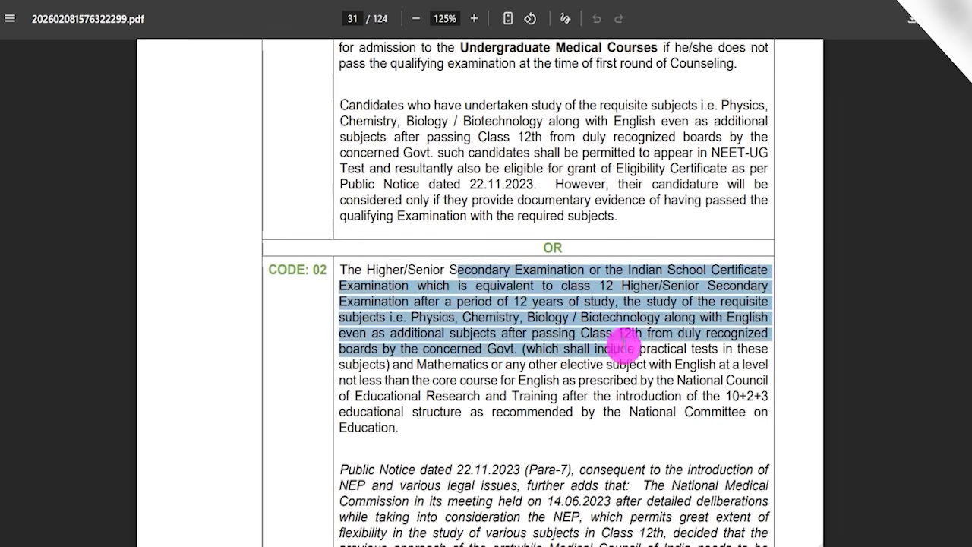
left_click(544, 317)
left_click_drag(448, 317, 644, 319)
left_click_drag(262, 268, 417, 347)
left_click(479, 349)
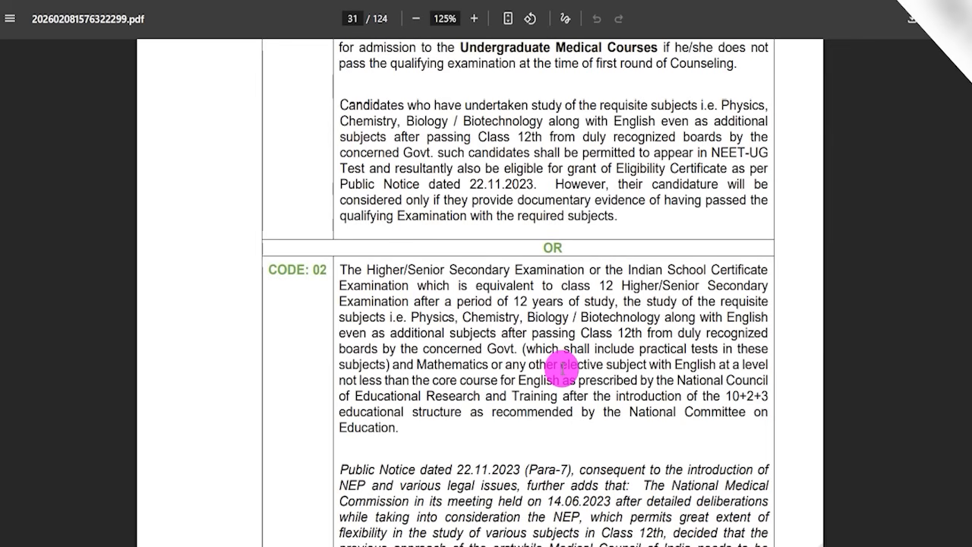
left_click_drag(486, 349, 525, 366)
Step: Read the continuation of CODE: 02 on the following bulletin page and the criteria for CODE: 03 and CODE: 04
scroll(464, 395, "down", 6)
scroll(463, 329, "down", 4)
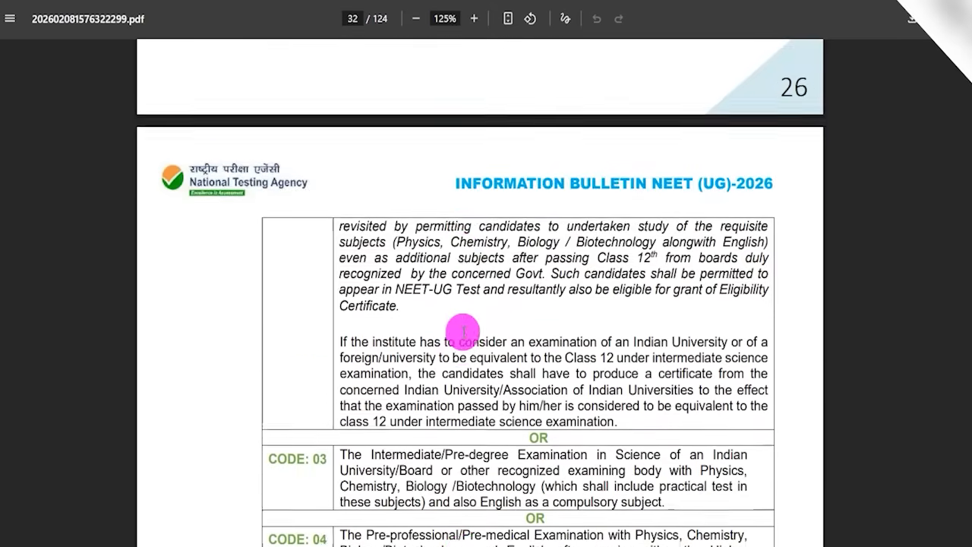
left_click_drag(392, 234, 562, 235)
scroll(524, 224, "down", 2)
left_click_drag(296, 169, 632, 163)
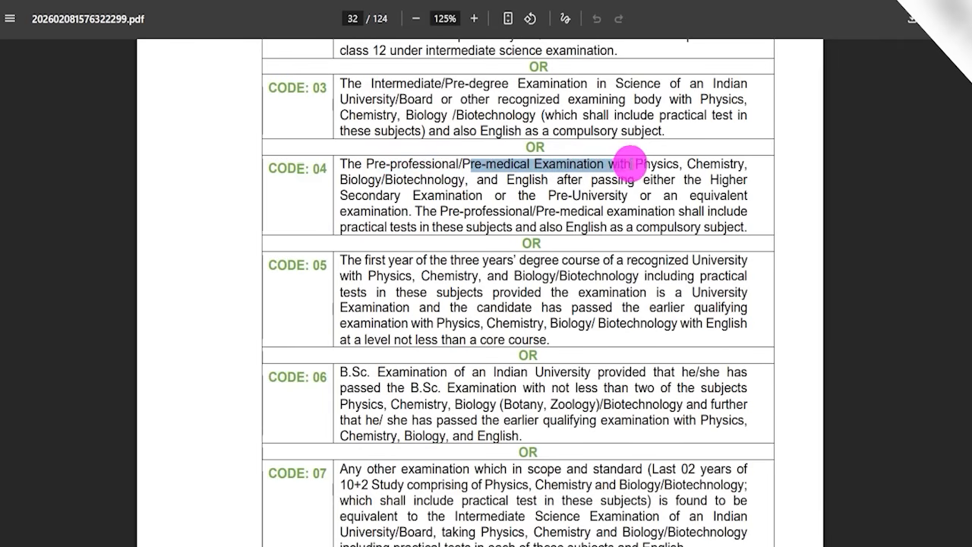
left_click(350, 179)
left_click_drag(385, 179, 442, 178)
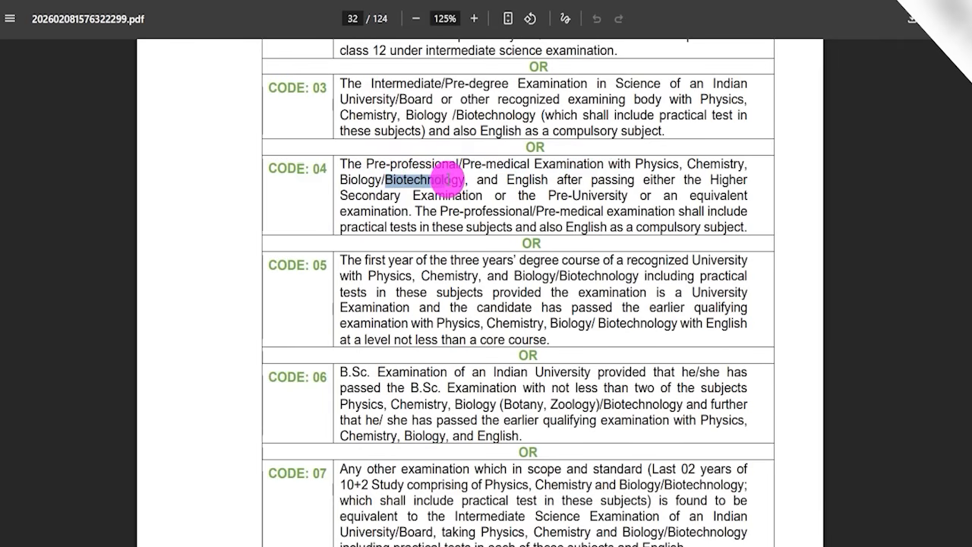
Step: Read the bulletin's criteria for CODE: 05, CODE: 06 and CODE: 07, including the required science subjects
left_click_drag(288, 266, 309, 265)
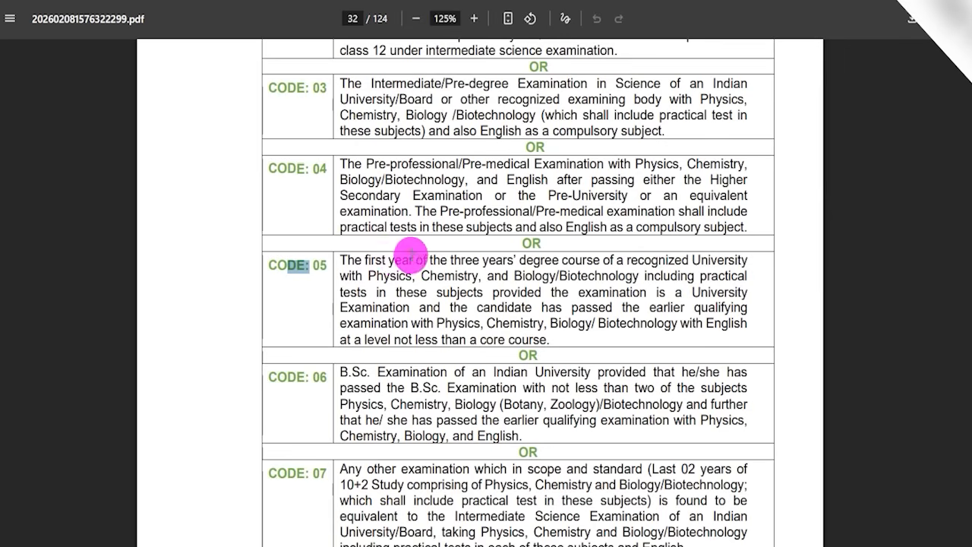
left_click_drag(375, 260, 624, 261)
left_click_drag(384, 276, 588, 275)
scroll(412, 297, "down", 2)
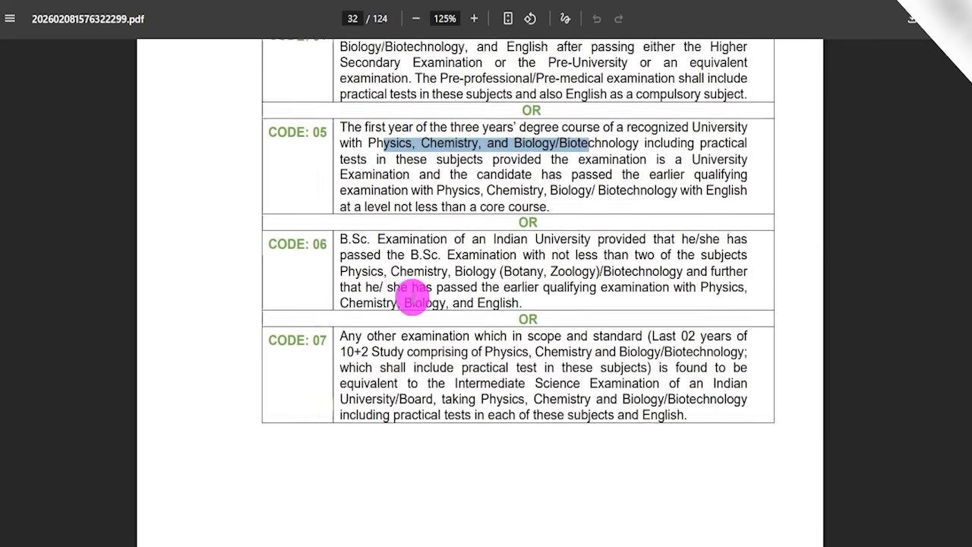
left_click_drag(346, 221, 581, 221)
left_click_drag(297, 322, 378, 315)
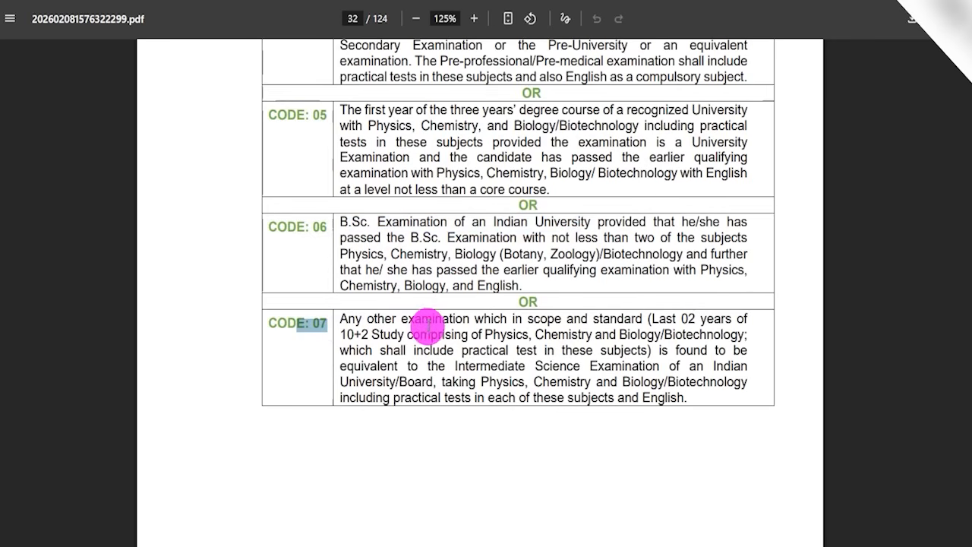
left_click_drag(665, 319, 697, 314)
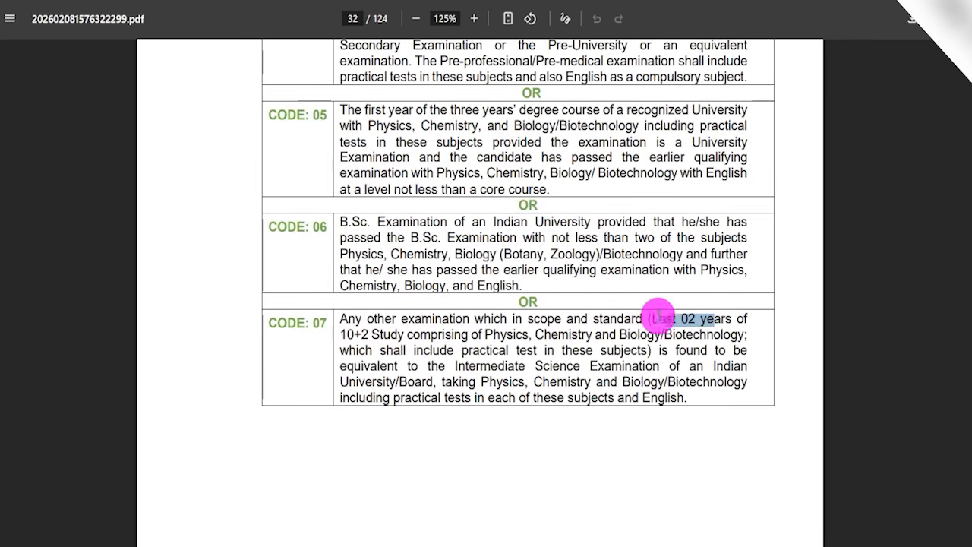
left_click_drag(370, 334, 740, 335)
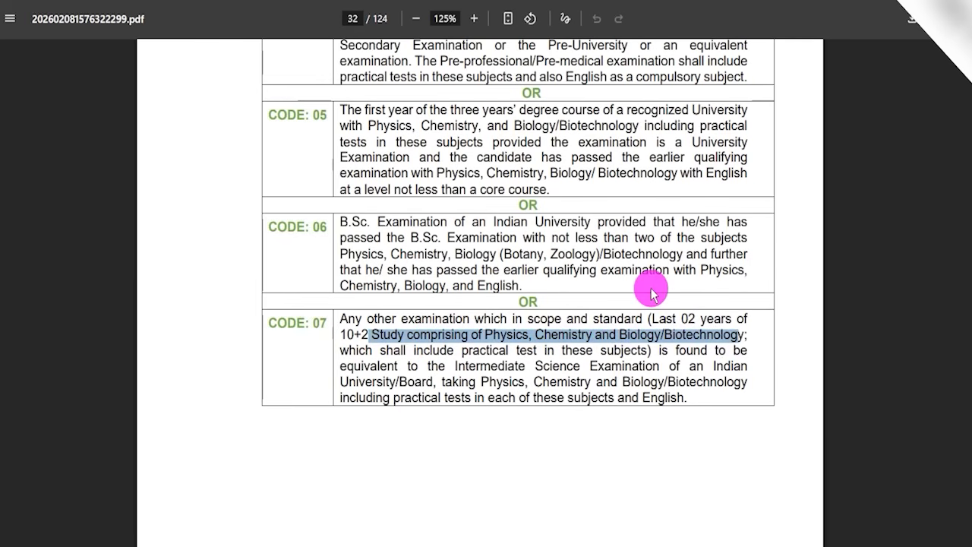
Step: Return from the bulletin to the application form and set the Class 12th qualifying exam to CODE: 02
scroll(508, 303, "up", 5)
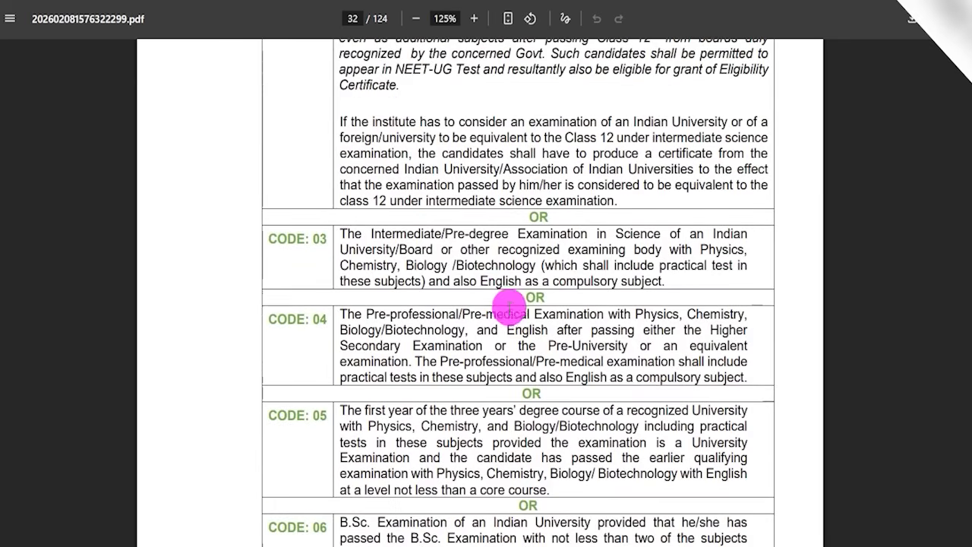
scroll(490, 292, "up", 7)
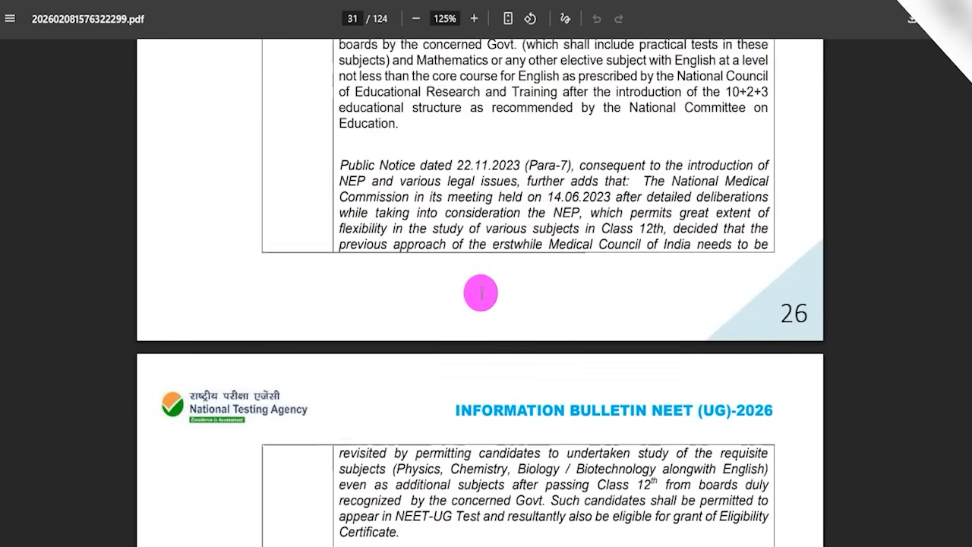
scroll(479, 292, "up", 4)
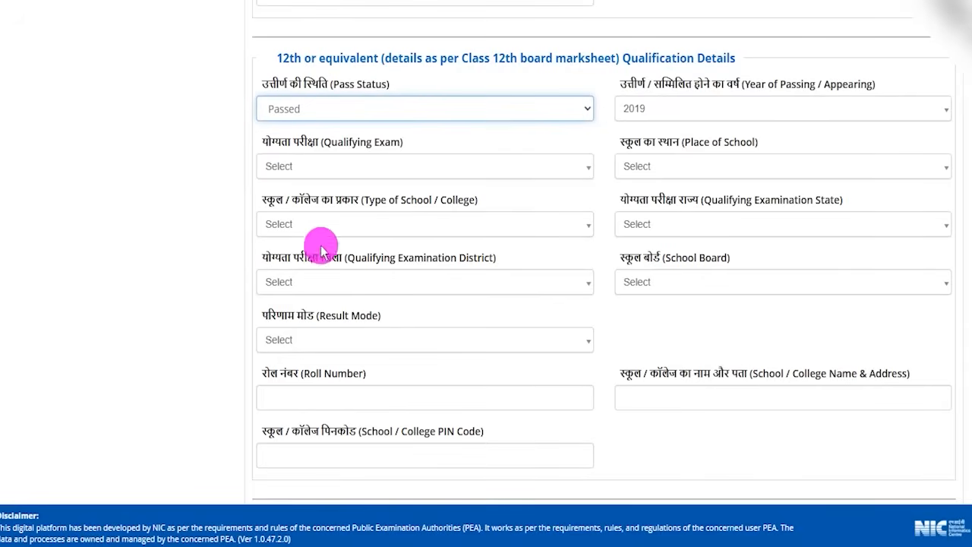
left_click(313, 169)
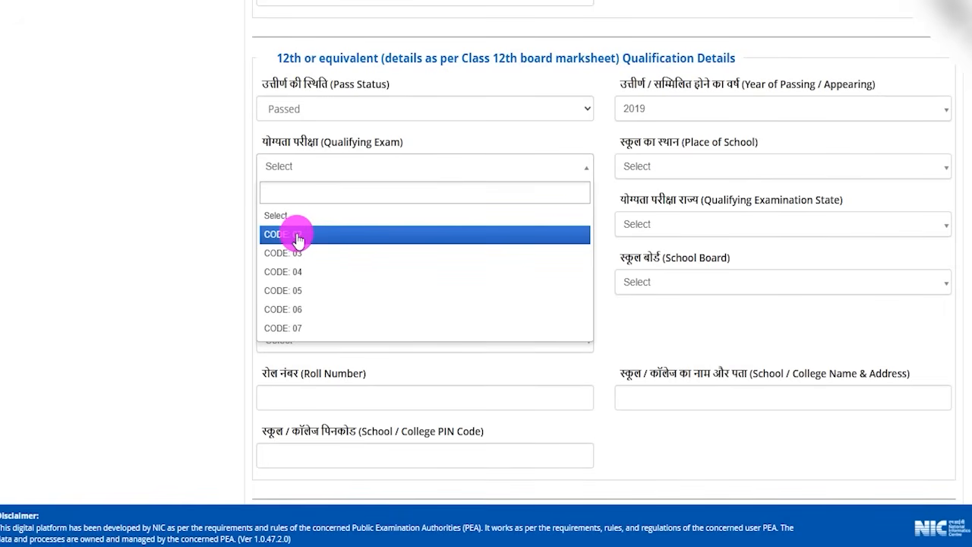
left_click(297, 235)
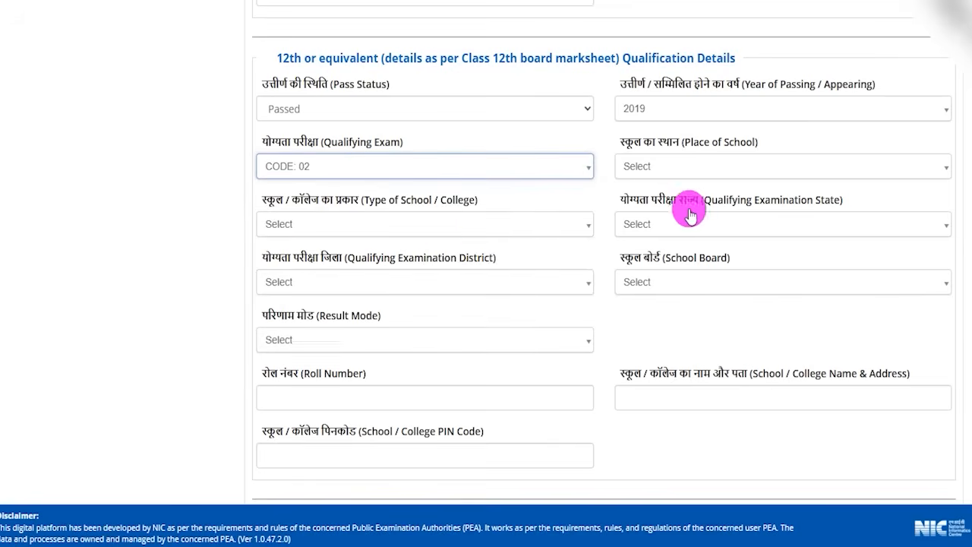
Step: Set the Class 12th place of school to Urban and the type of school to Private Unaided
left_click(687, 168)
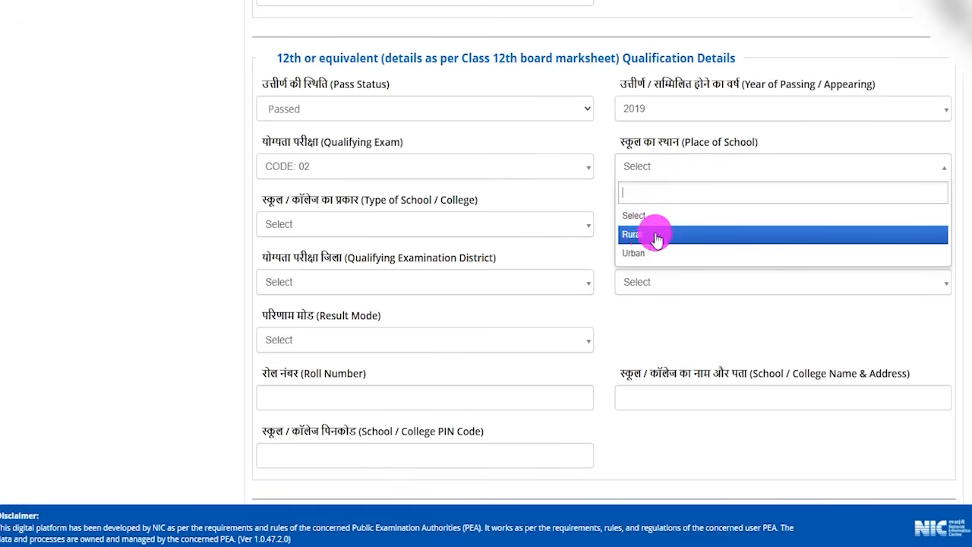
left_click(635, 254)
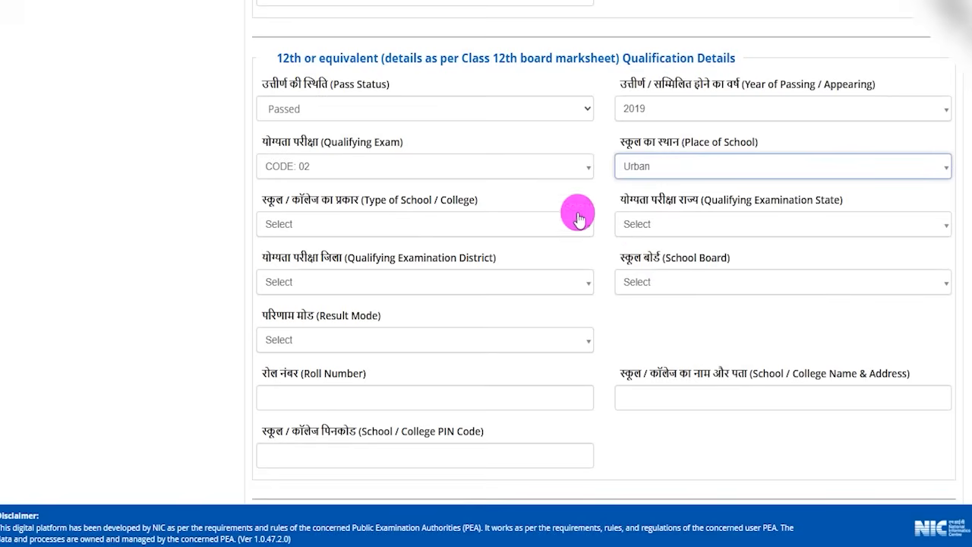
left_click(288, 227)
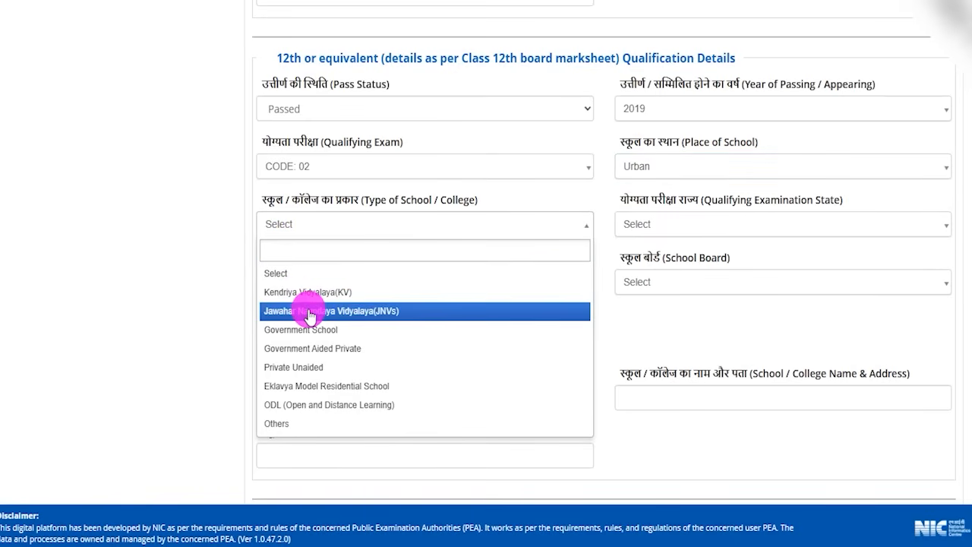
left_click(303, 367)
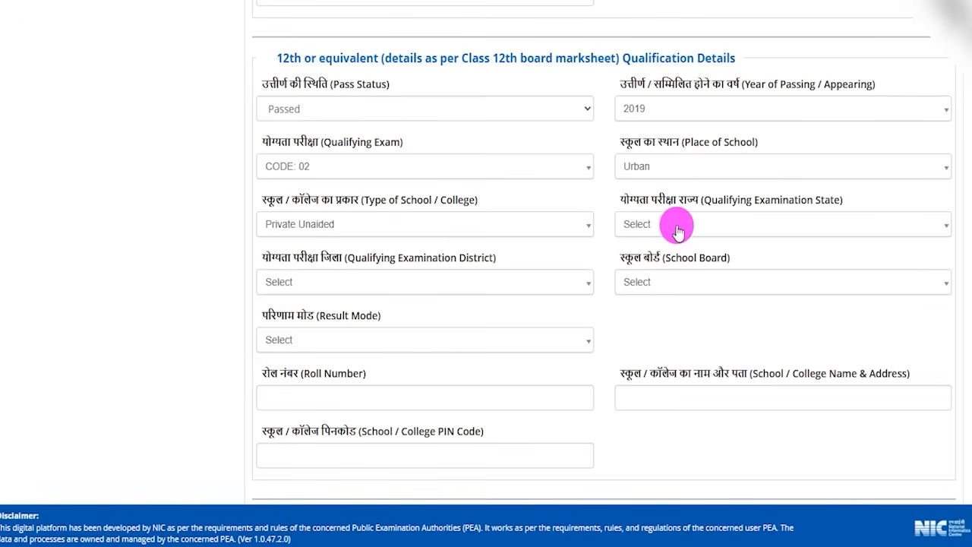
Step: Set the Class 12th qualifying examination state to UTTAR PRADESH and the district to SAHARANPUR
left_click(678, 231)
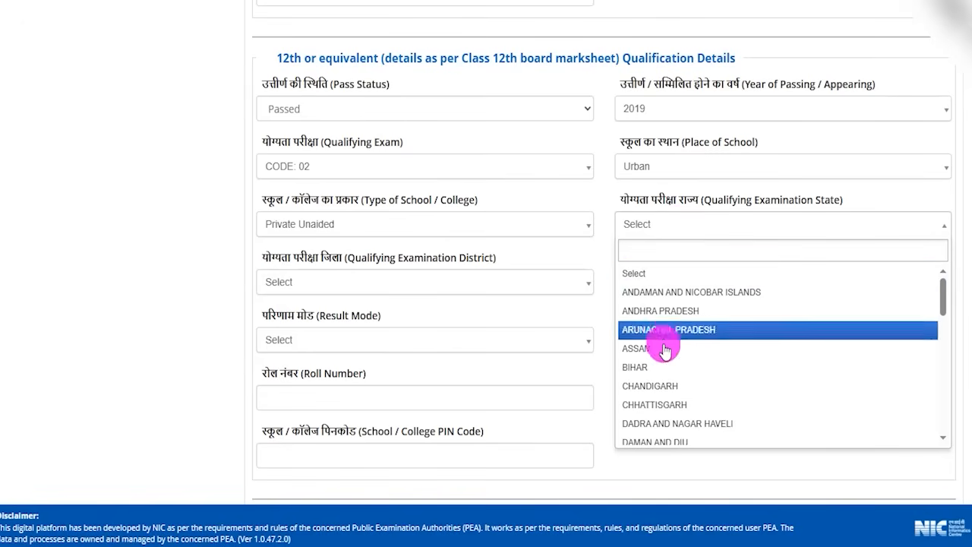
scroll(665, 372, "down", 7)
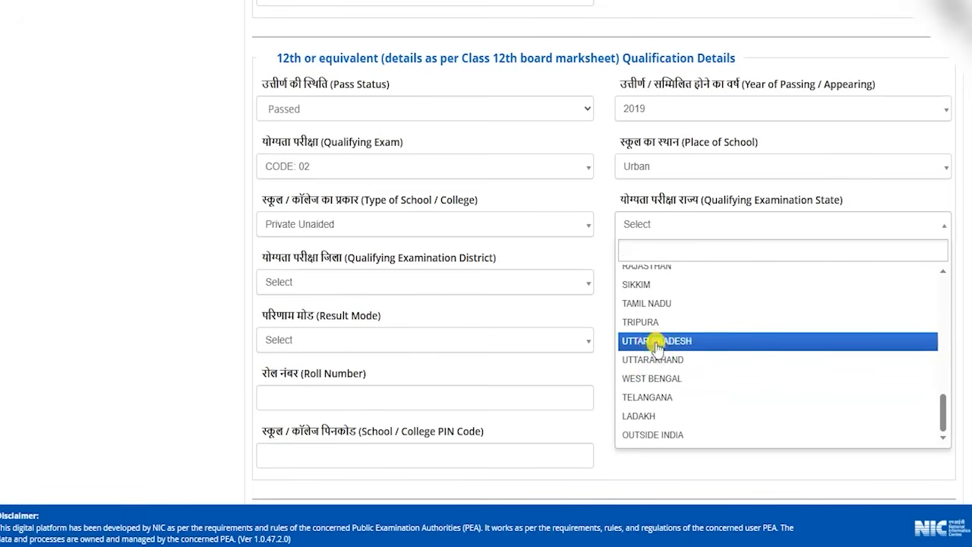
left_click(649, 341)
left_click(304, 283)
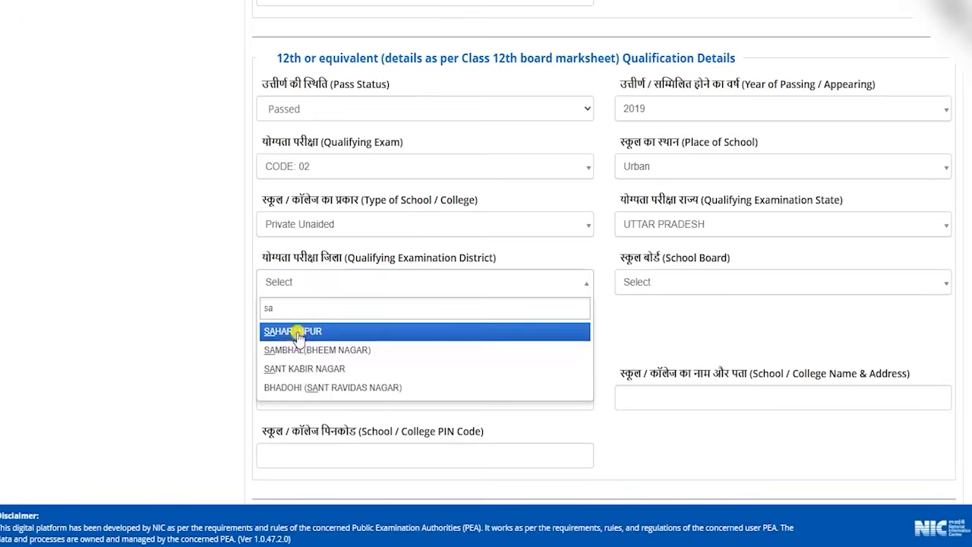
left_click(332, 329)
Step: Set the Class 12th school board to CENTRAL BOARD OF SECONDARY EDUCATION and the result mode to Percentage
left_click(655, 291)
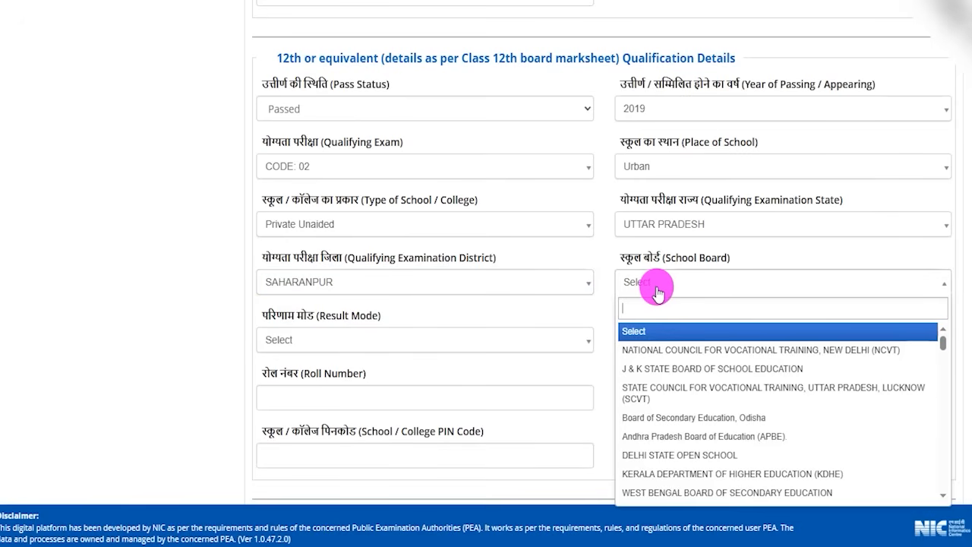
type("centr")
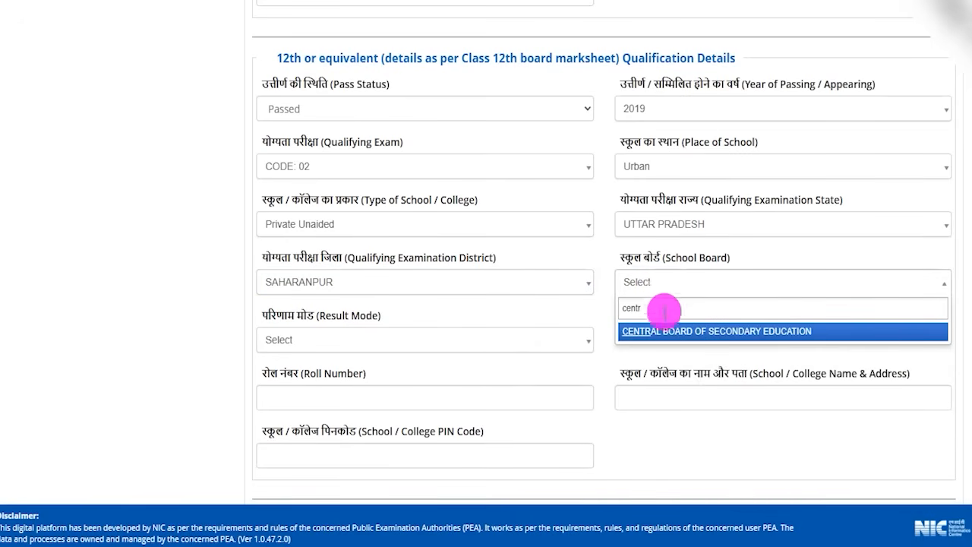
left_click(651, 331)
left_click(311, 342)
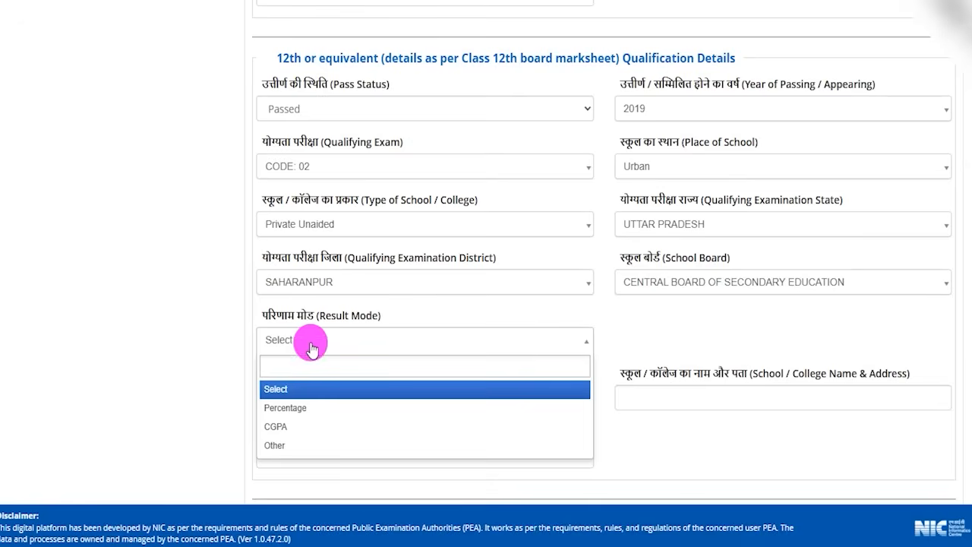
left_click(295, 408)
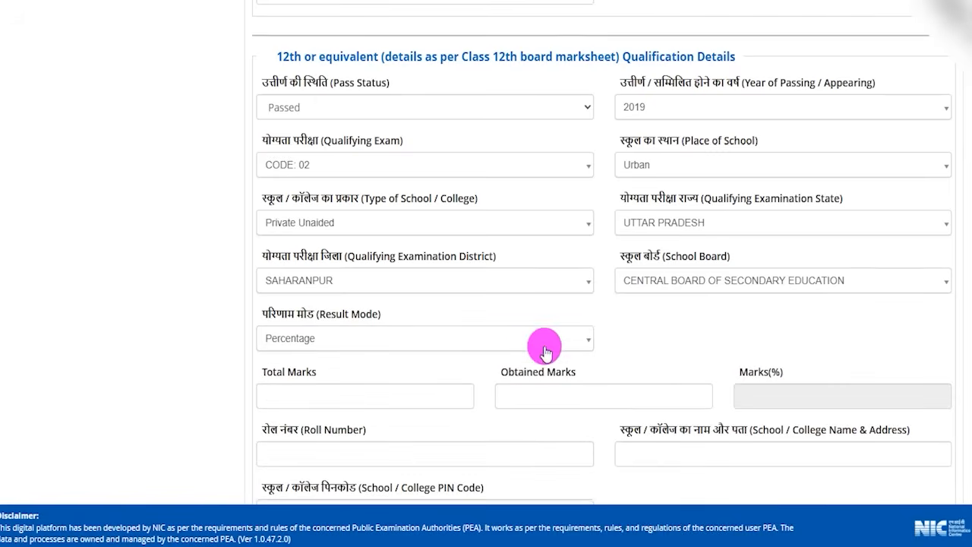
Step: Enter the Class 12th marks as 600 total and 450 obtained
scroll(530, 287, "down", 2)
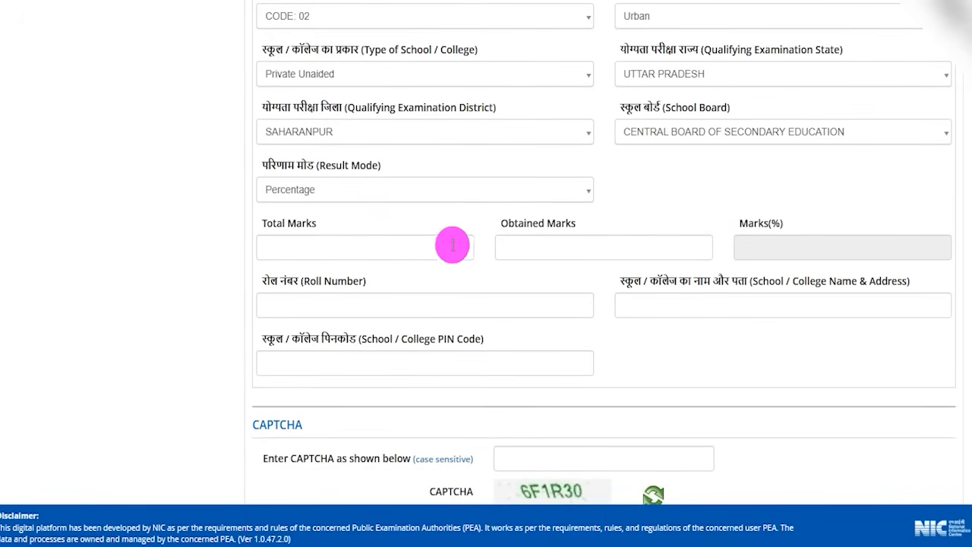
left_click(295, 243)
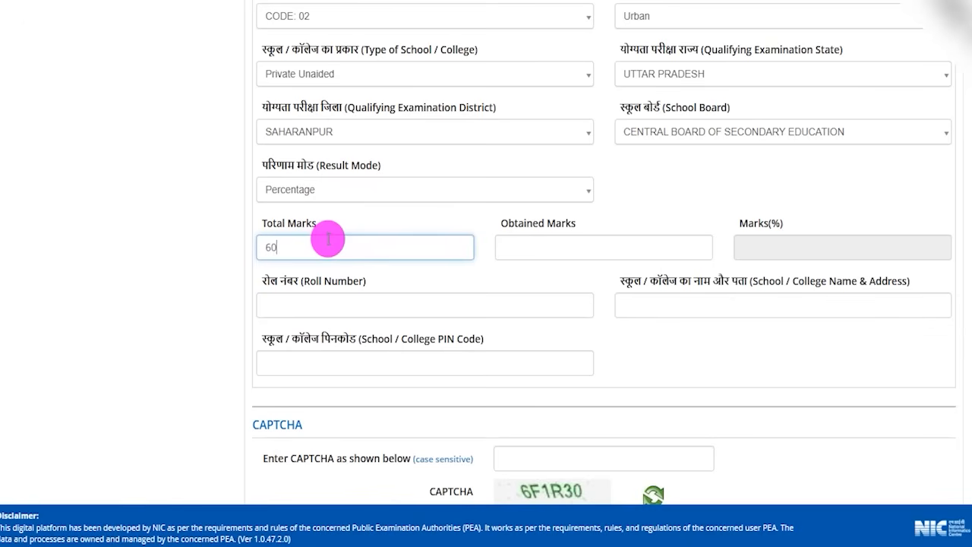
key("Tab")
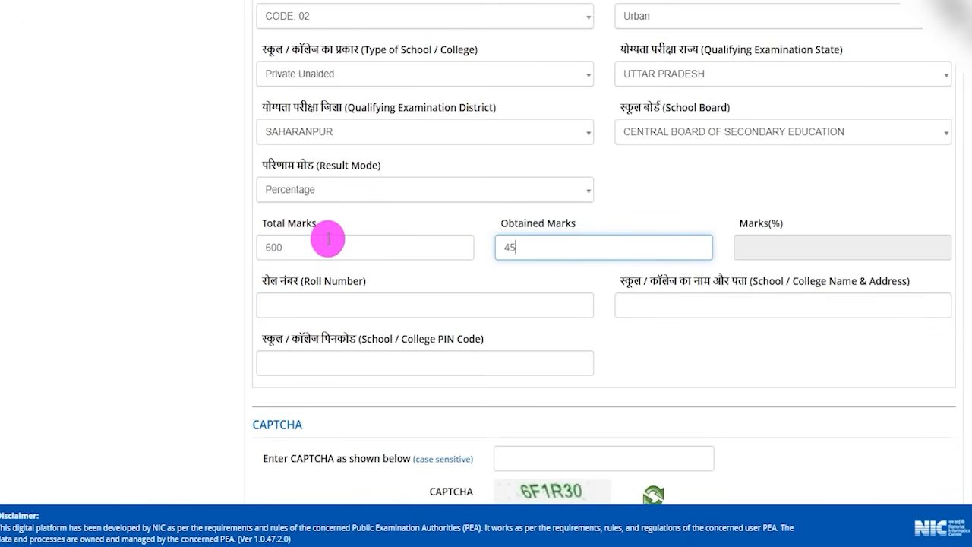
left_click(657, 284)
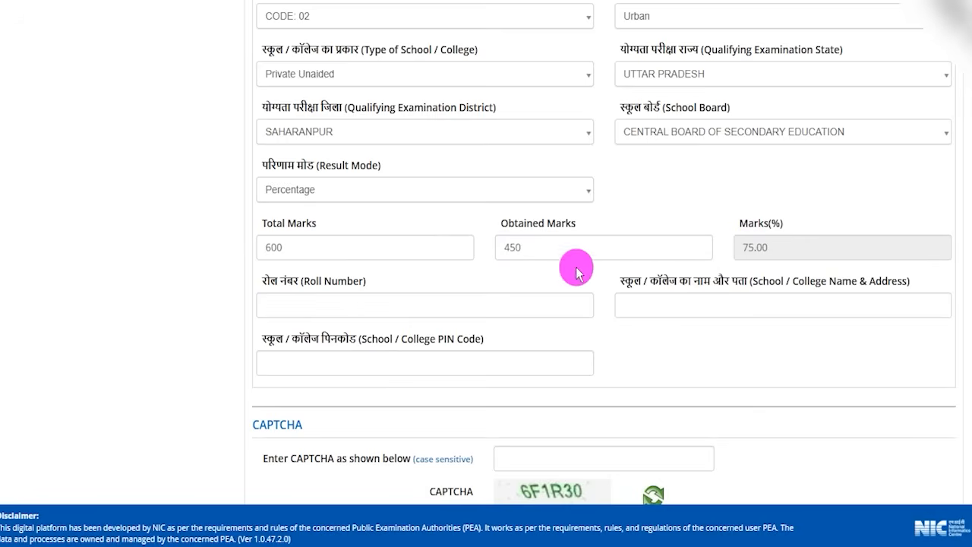
Step: Set the Class 12th result mode to CGPA and check its grade point and CGPA fields
left_click(298, 189)
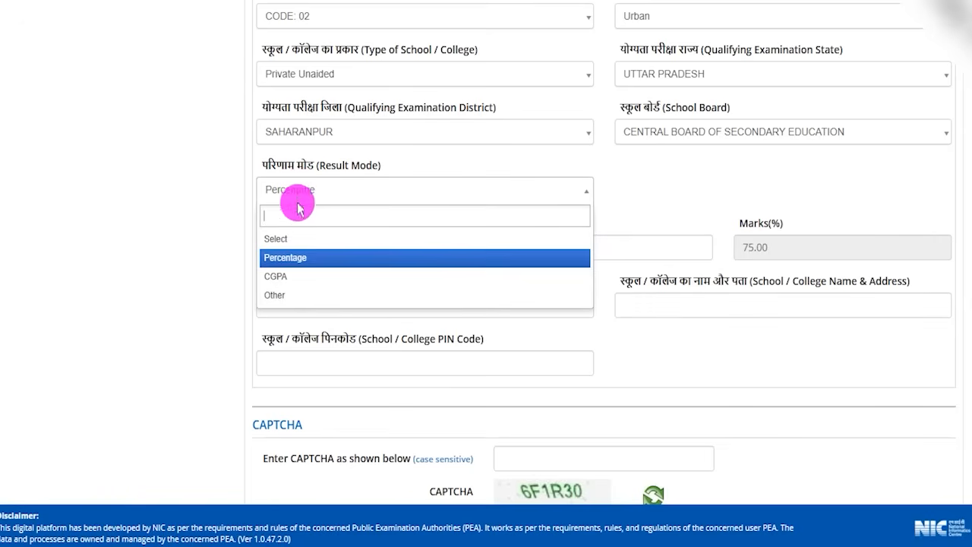
left_click(279, 276)
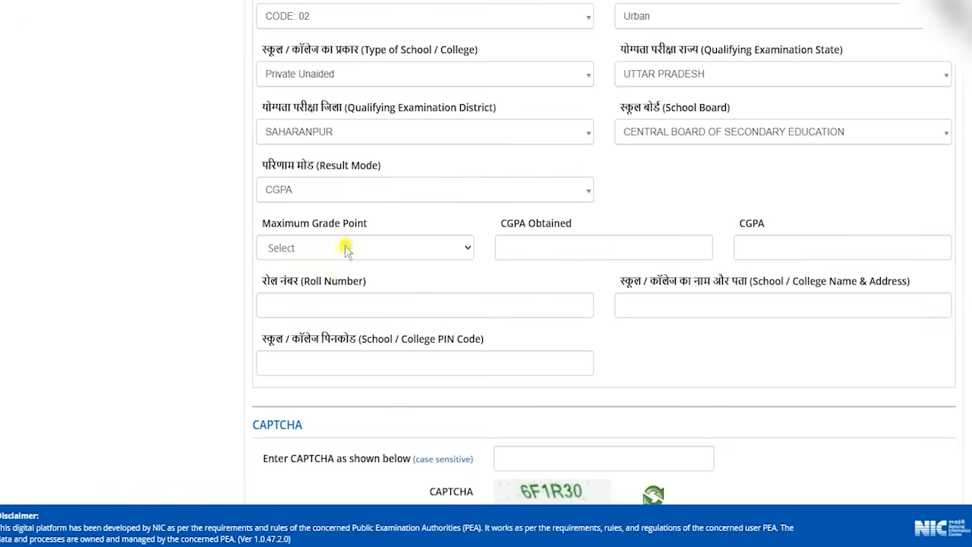
left_click(346, 250)
left_click_drag(515, 224, 552, 226)
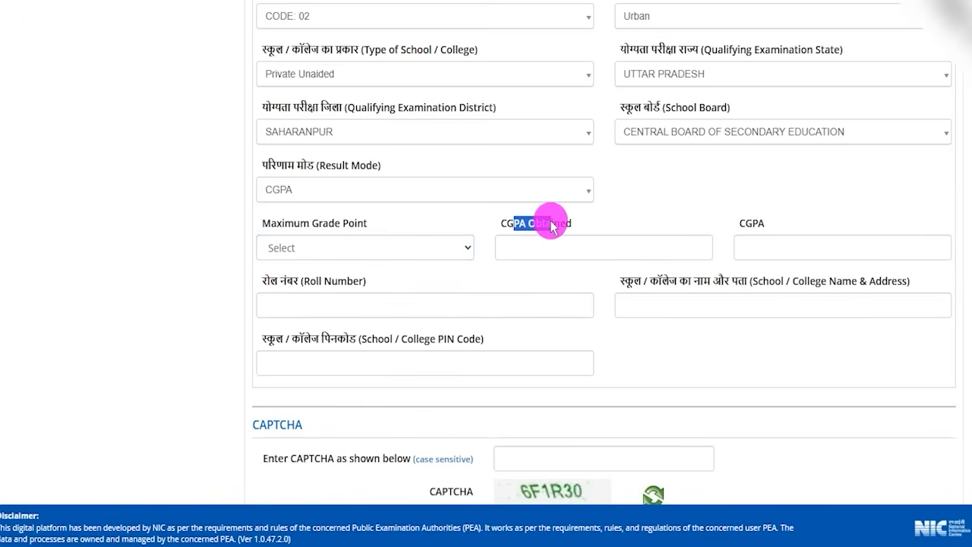
left_click(547, 247)
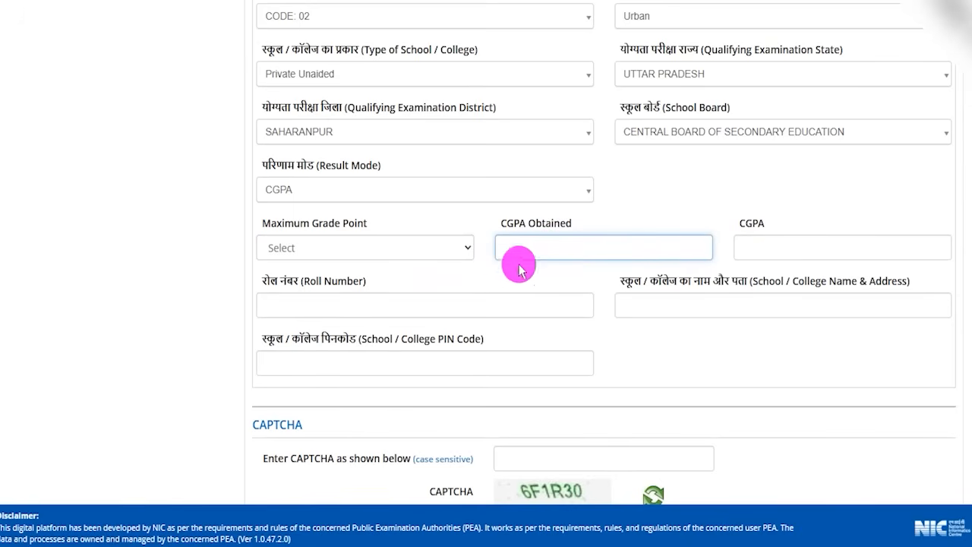
left_click(785, 249)
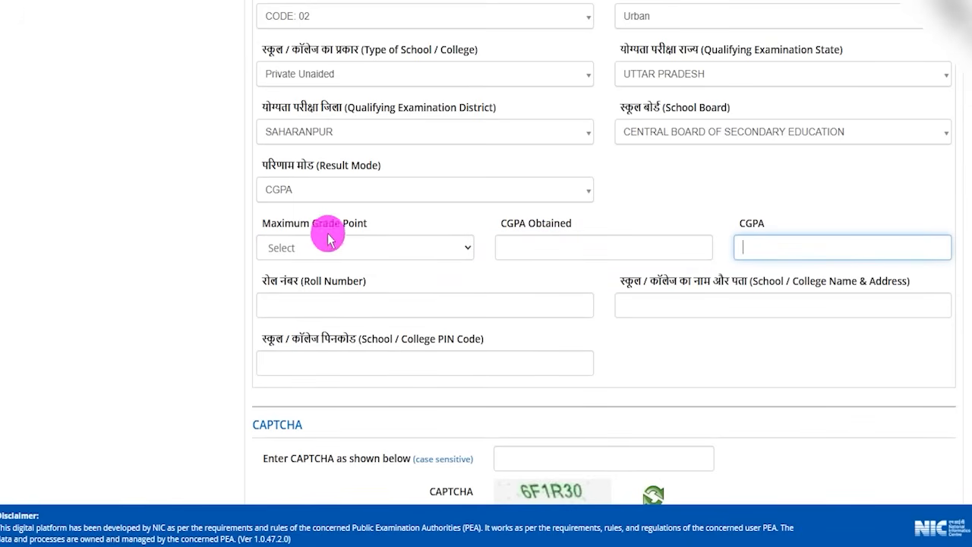
left_click(307, 201)
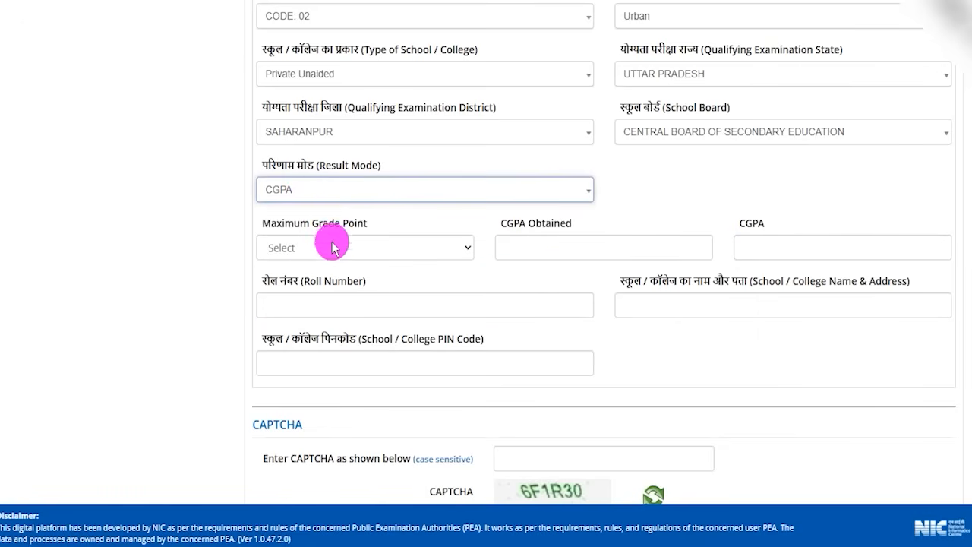
Step: Review the Class 12th roll number, school name and address, and school PIN code fields
left_click_drag(287, 282, 367, 285)
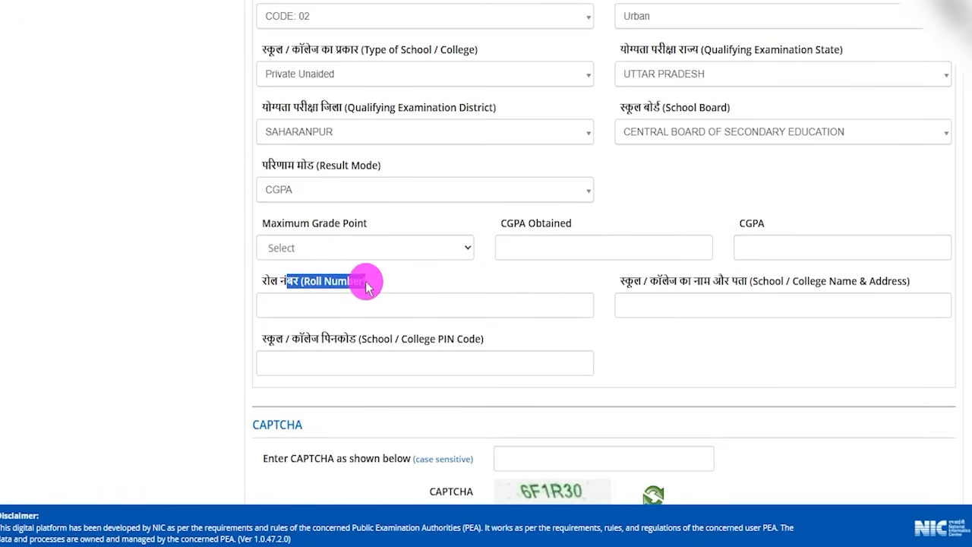
left_click(309, 303)
left_click_drag(633, 282, 749, 282)
left_click(678, 302)
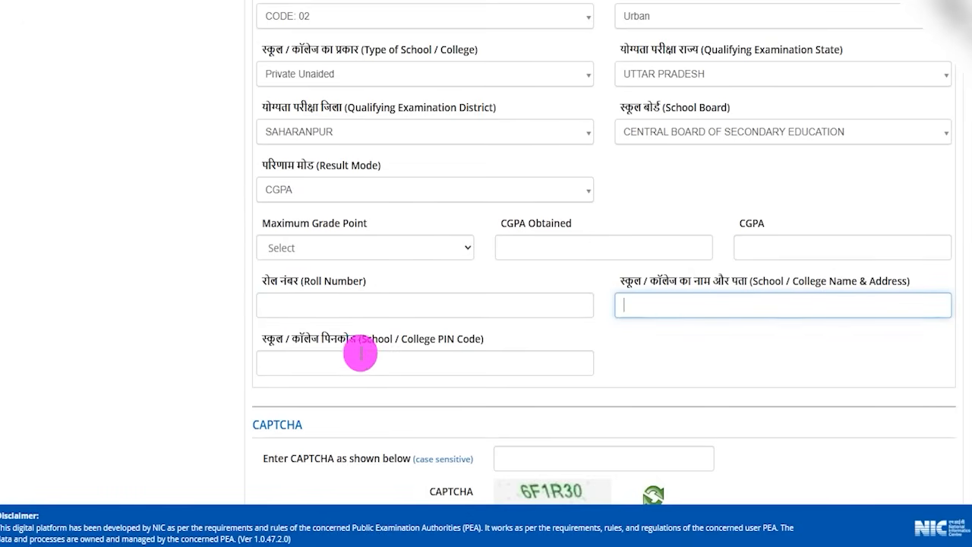
left_click_drag(291, 339, 378, 343)
left_click(328, 360)
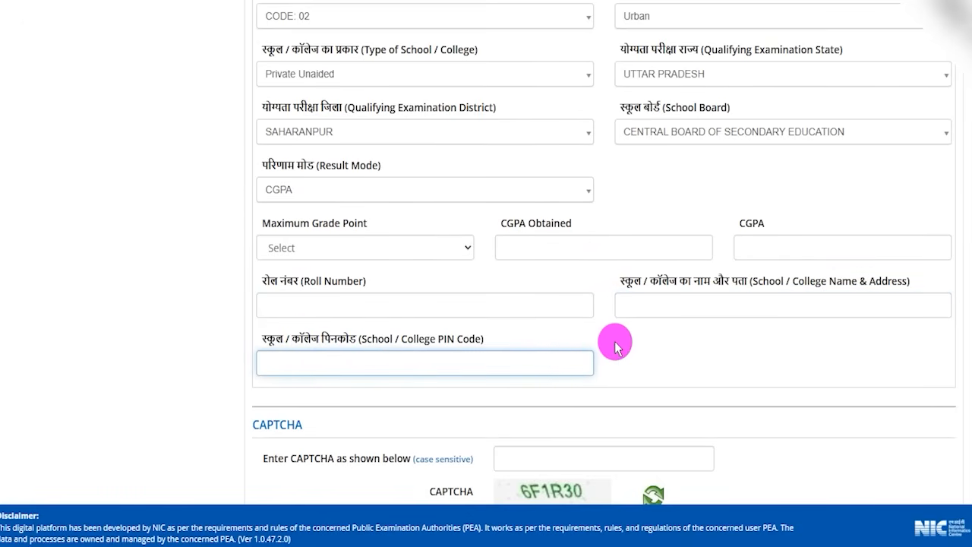
scroll(615, 346, "down", 1)
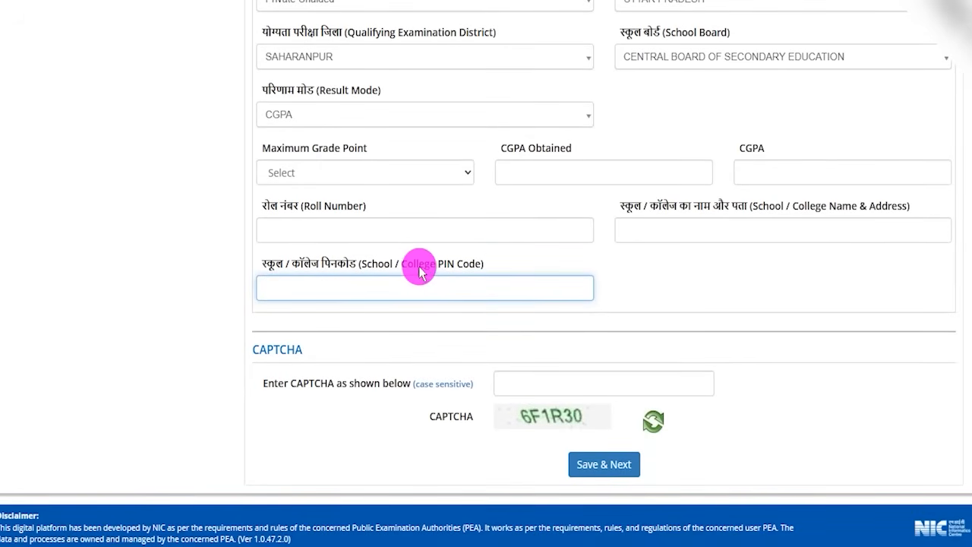
left_click_drag(408, 265, 456, 267)
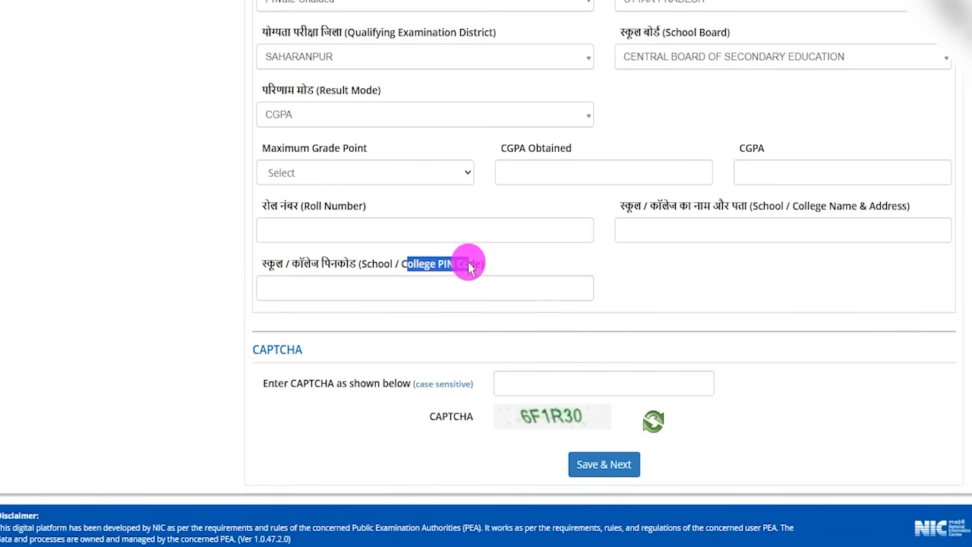
left_click(413, 288)
Step: Save the qualification details and continue to the Additional Details section
scroll(475, 291, "down", 1)
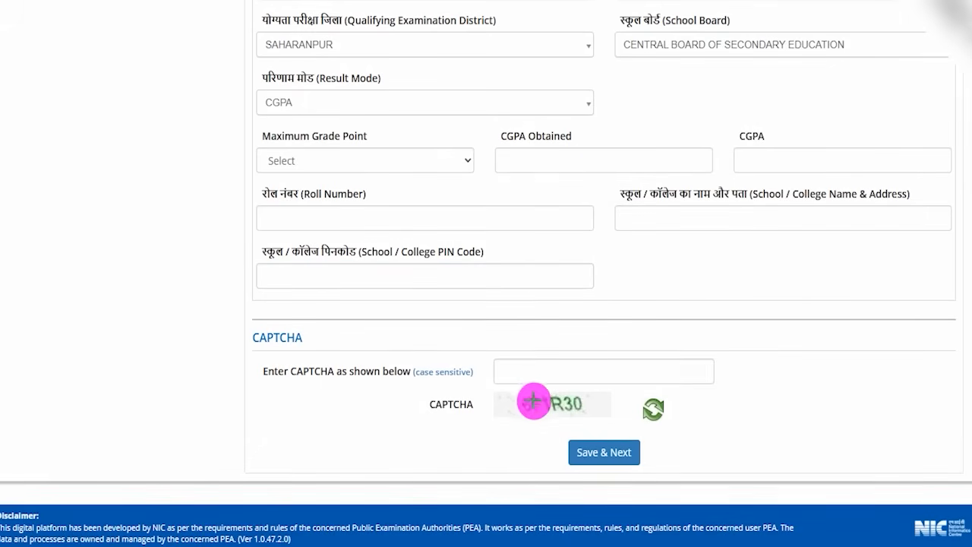
left_click_drag(585, 406, 605, 386)
left_click_drag(528, 375, 560, 332)
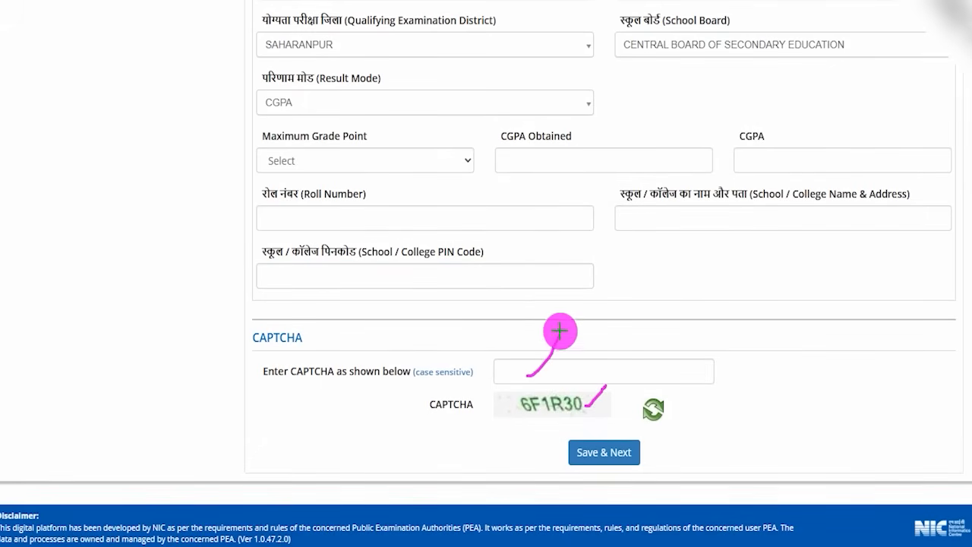
mouse_move(533, 425)
left_mouse_down()
mouse_move(651, 458)
mouse_move(665, 477)
left_mouse_up()
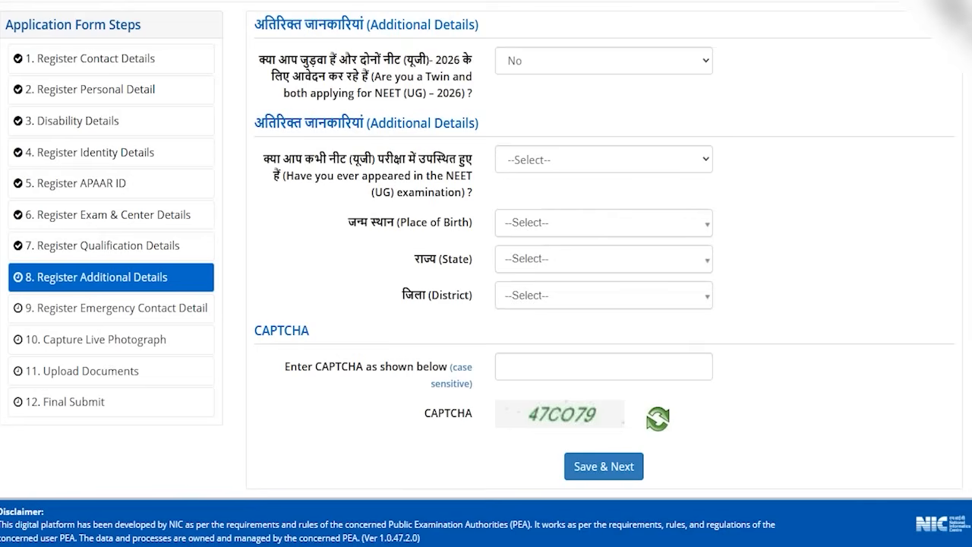
left_click_drag(202, 279, 227, 242)
Step: Answer Yes to the twin question, check the twin's roll number and name fields, and restore the answer to No
left_click_drag(338, 61, 460, 72)
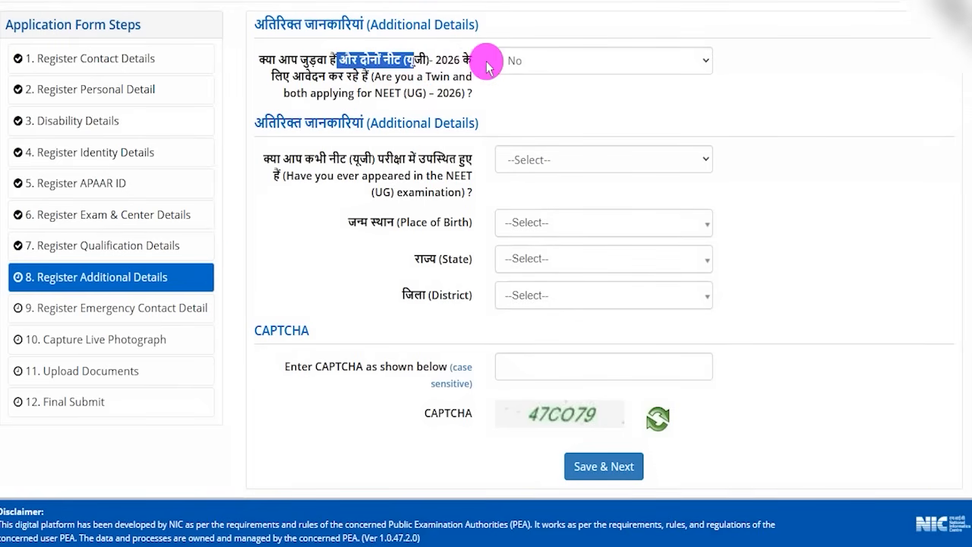
left_click(519, 63)
left_click(530, 129)
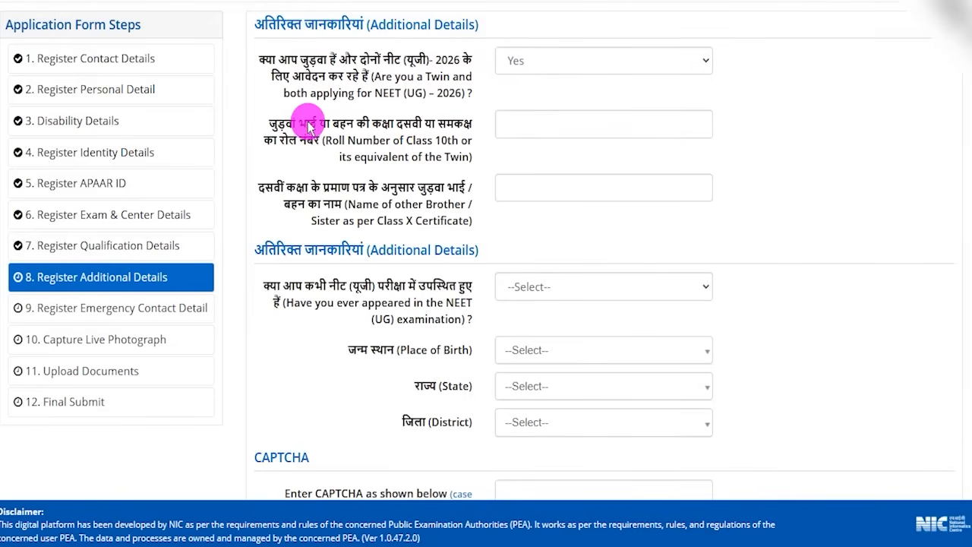
left_click_drag(302, 127, 397, 124)
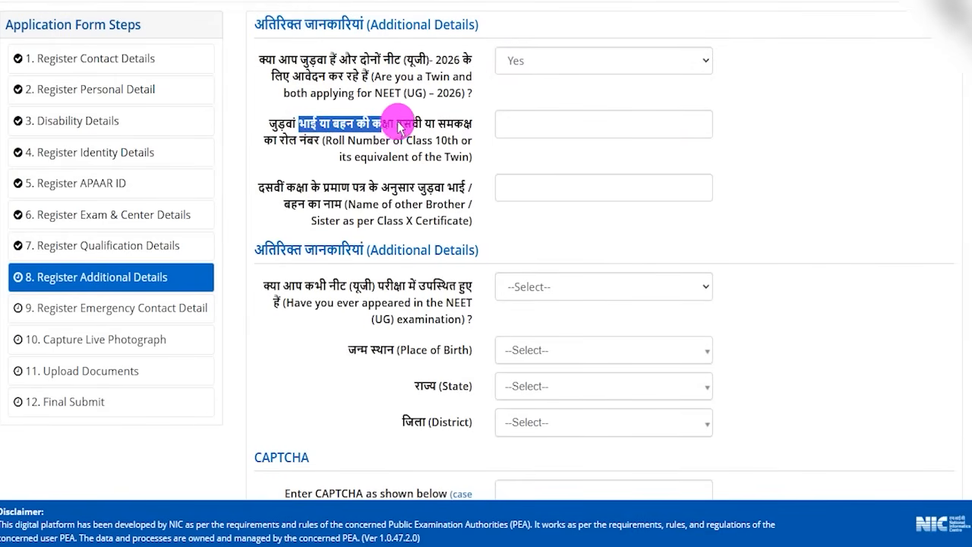
left_click(514, 122)
left_click(531, 184)
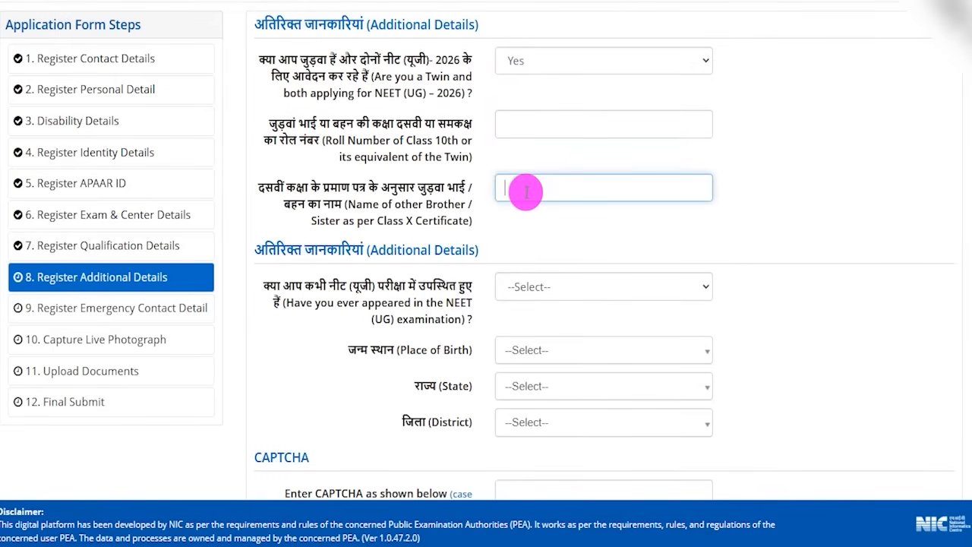
left_click(529, 66)
left_click(521, 102)
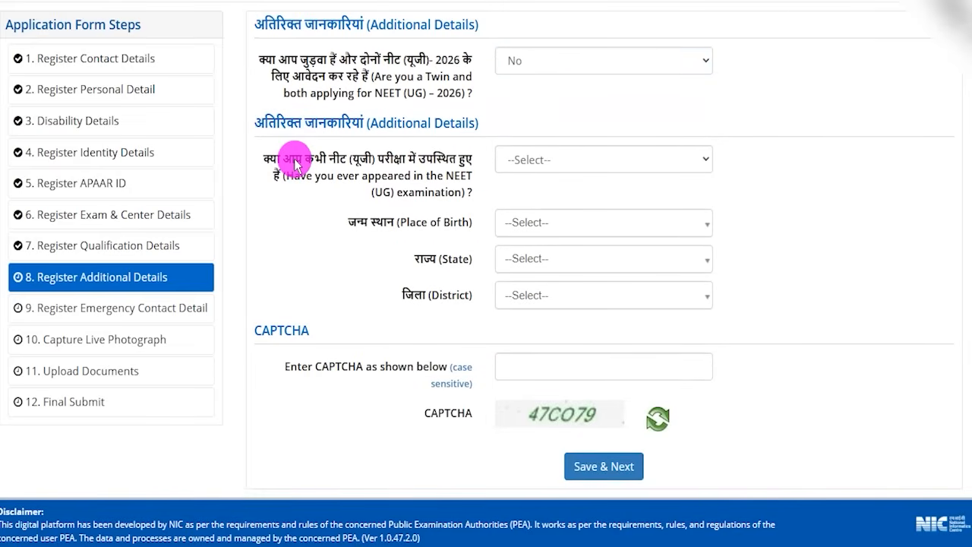
Step: Answer Yes to having appeared in NEET (UG) and enter 2 previous attempts
left_click_drag(296, 163, 412, 163)
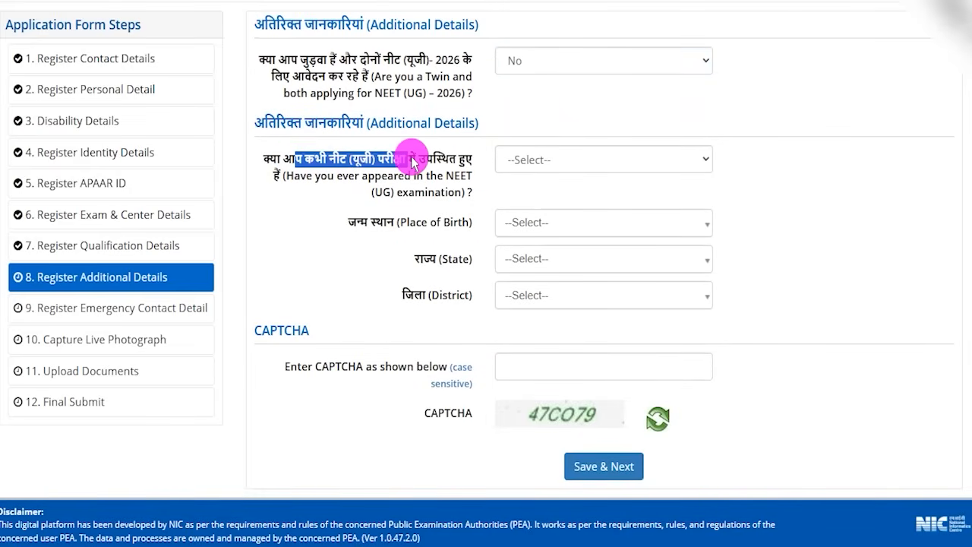
left_click(526, 158)
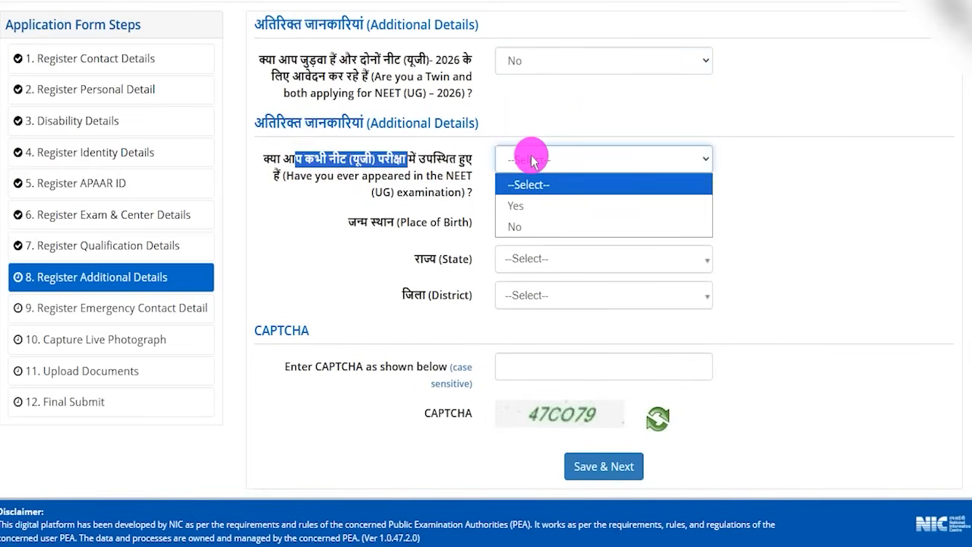
left_click(516, 204)
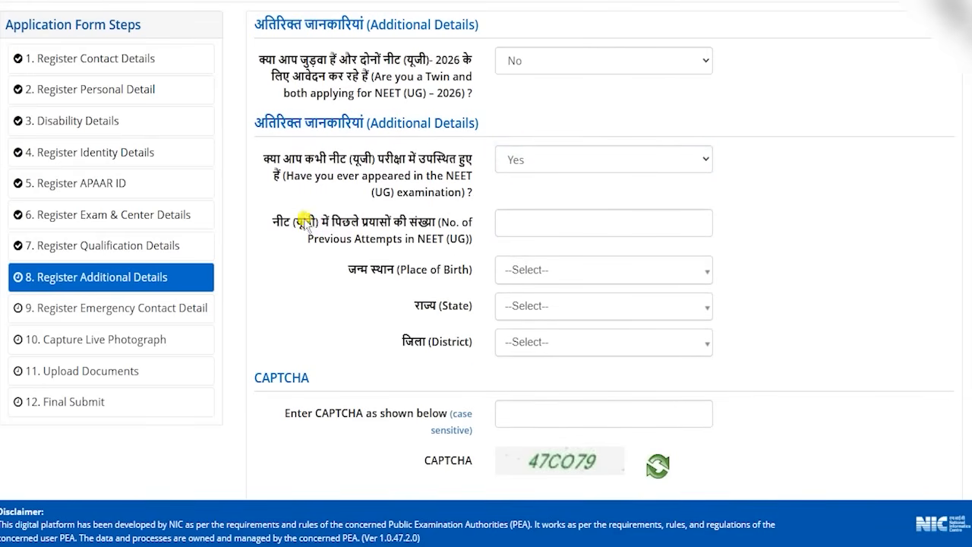
left_click_drag(304, 222, 425, 223)
left_click(522, 220)
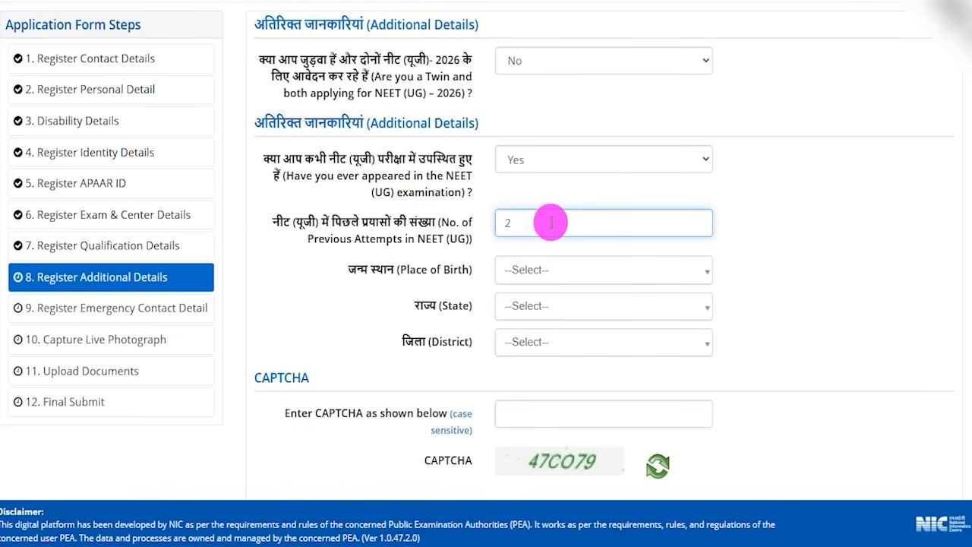
Step: Answer No to having appeared in NEET (UG) and set the place of birth to India
left_click(521, 159)
left_click(514, 219)
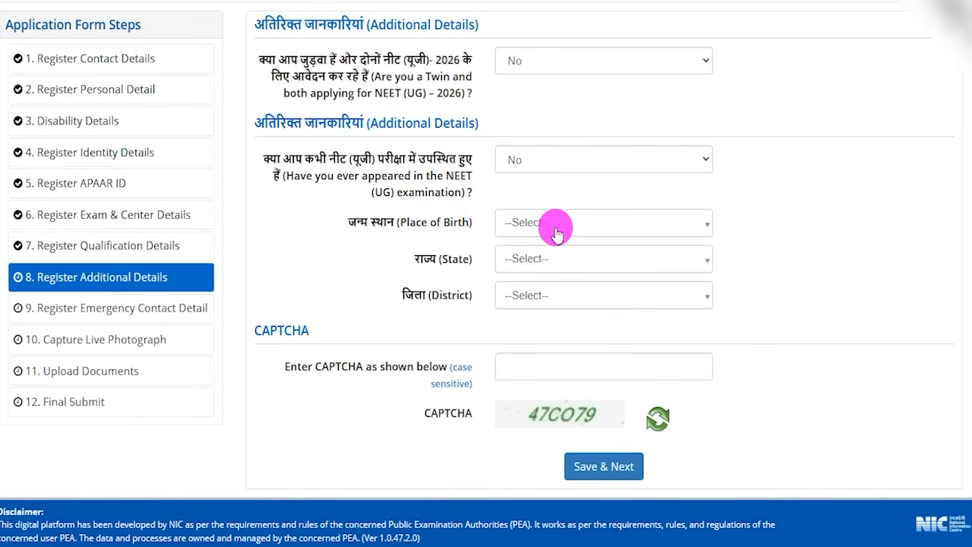
left_click_drag(374, 222, 480, 223)
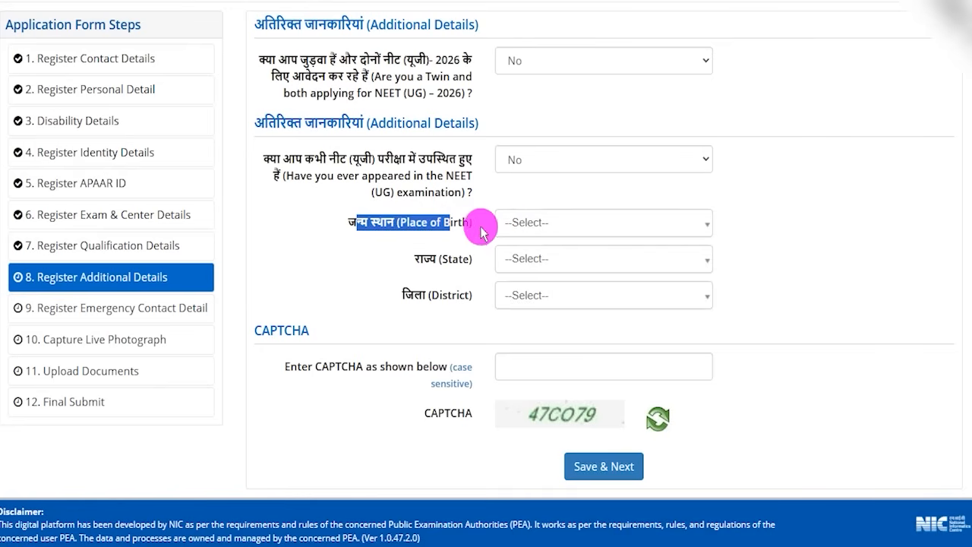
left_click(532, 222)
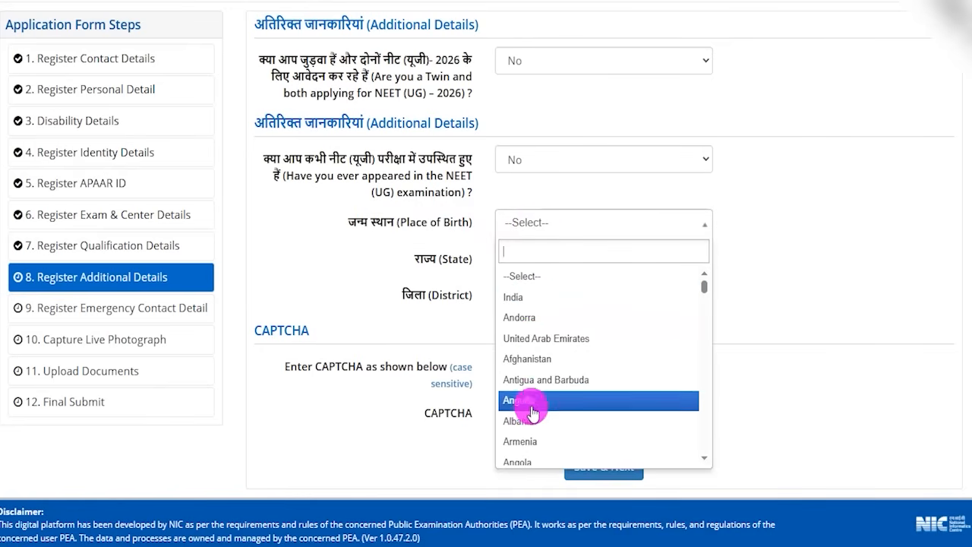
left_click(521, 299)
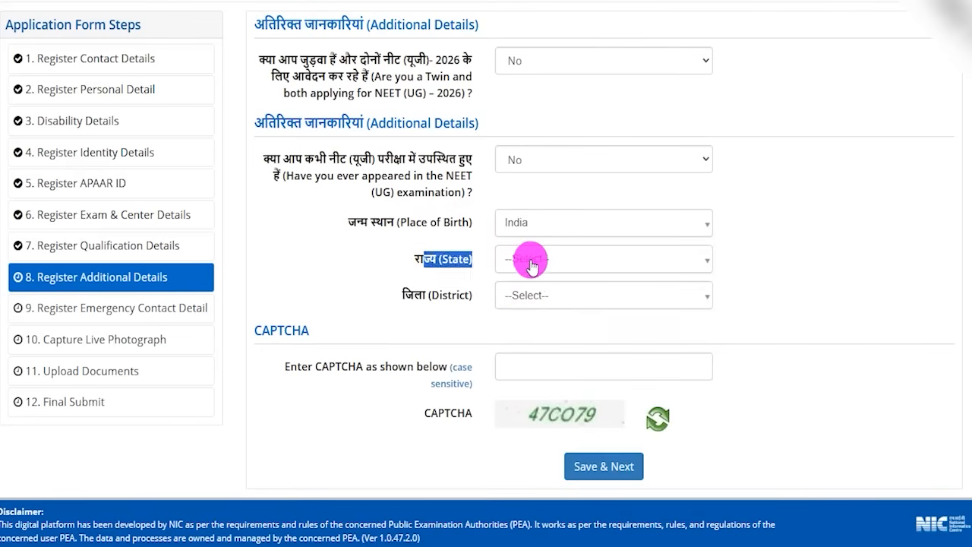
Step: Set the birth state to UTTAR PRADESH and the district to SAHARANPUR
left_click(528, 260)
type("utta")
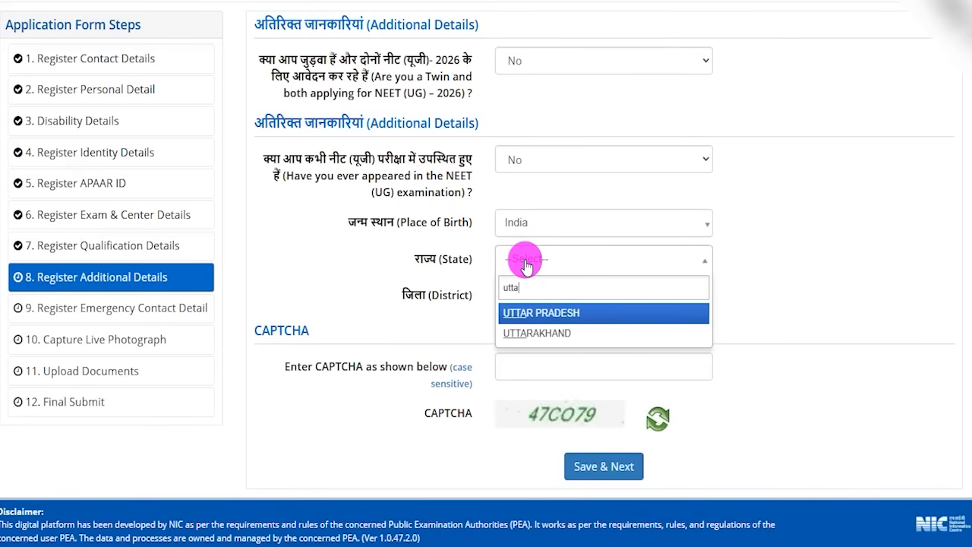
left_click(521, 313)
left_click(518, 295)
type("sa")
left_click(525, 346)
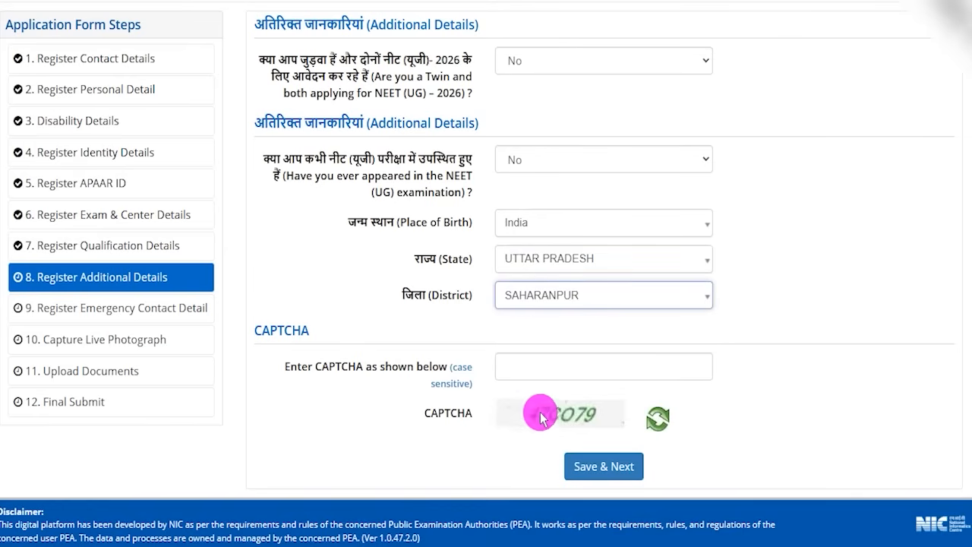
Step: Save the additional details and continue to the Emergency Contact Detail section
left_click(534, 369)
left_click(494, 2)
mouse_move(538, 438)
left_mouse_down()
mouse_move(625, 460)
mouse_move(669, 488)
left_mouse_up()
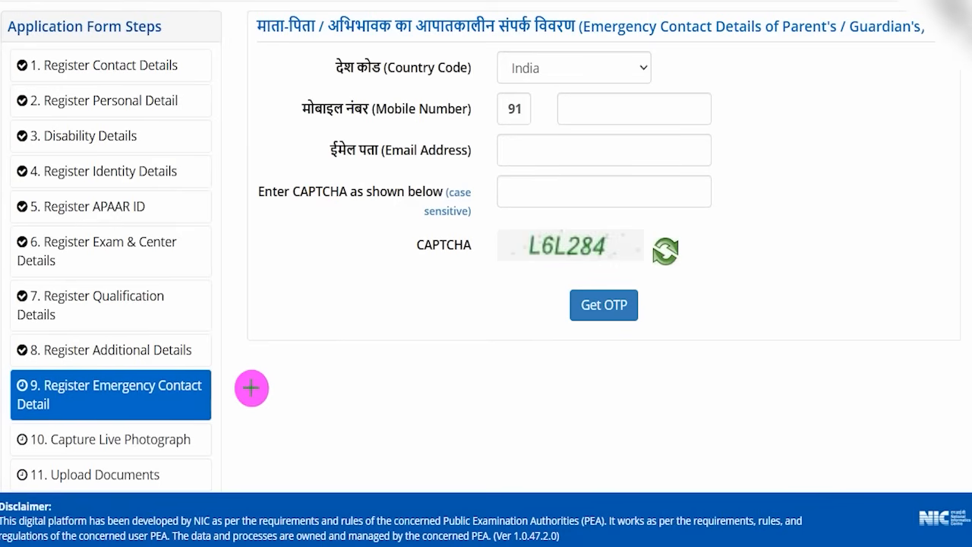
left_click_drag(200, 396, 231, 357)
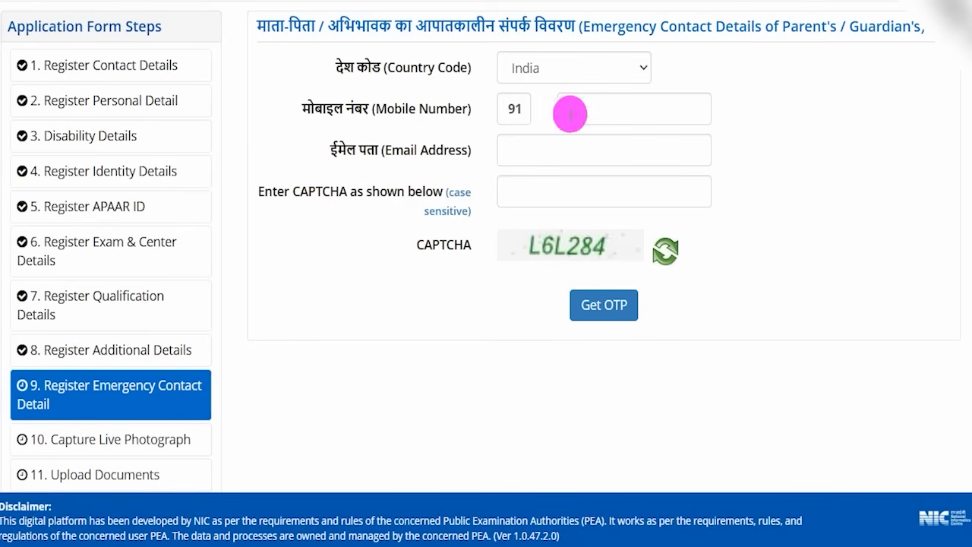
Step: Set the emergency contact's country code to India and fill in the contact's mobile number and email address
left_click(555, 70)
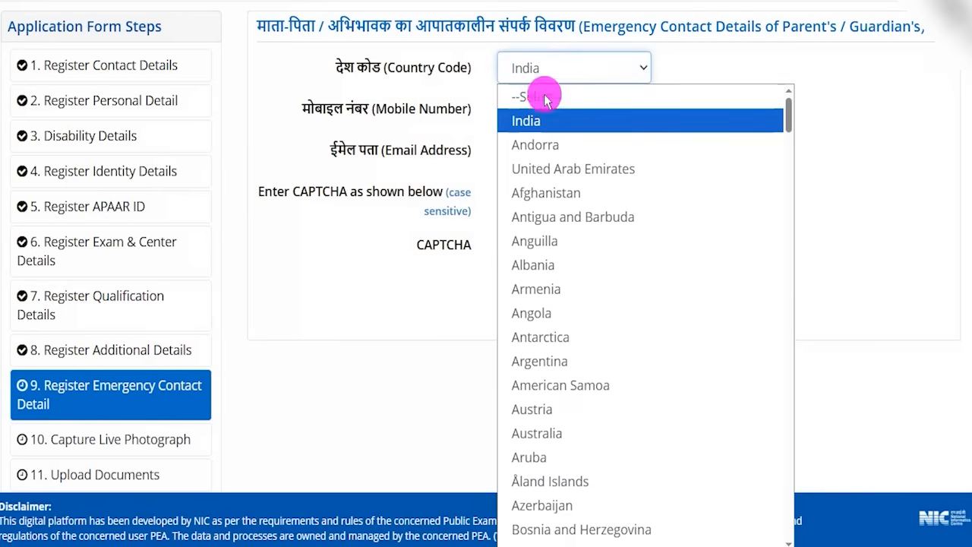
left_click(531, 121)
left_click_drag(314, 108, 471, 112)
left_click(579, 111)
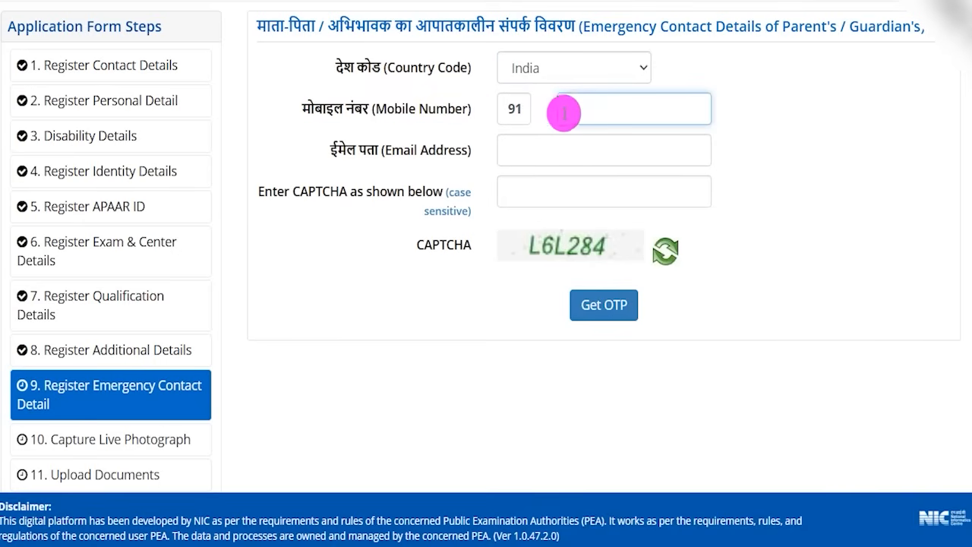
left_click_drag(346, 150, 403, 155)
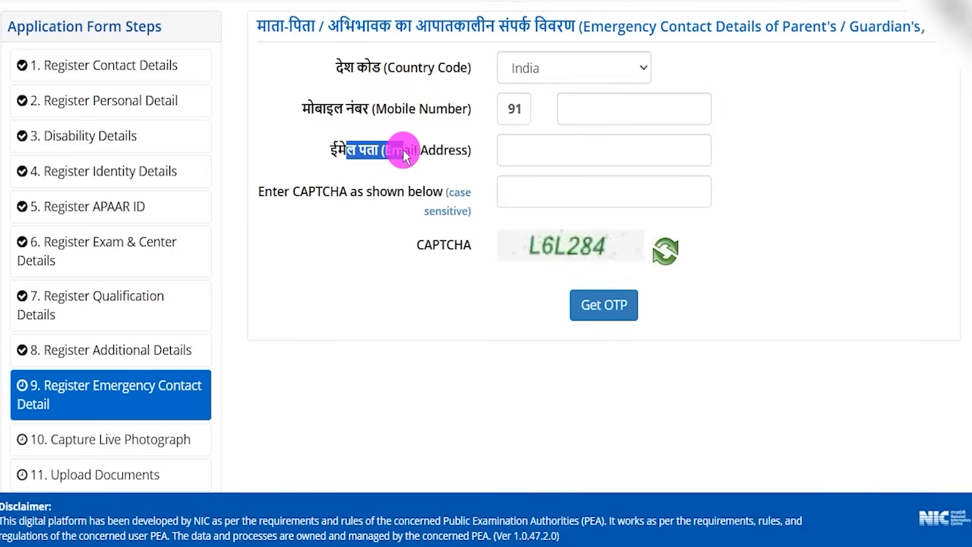
left_click(539, 150)
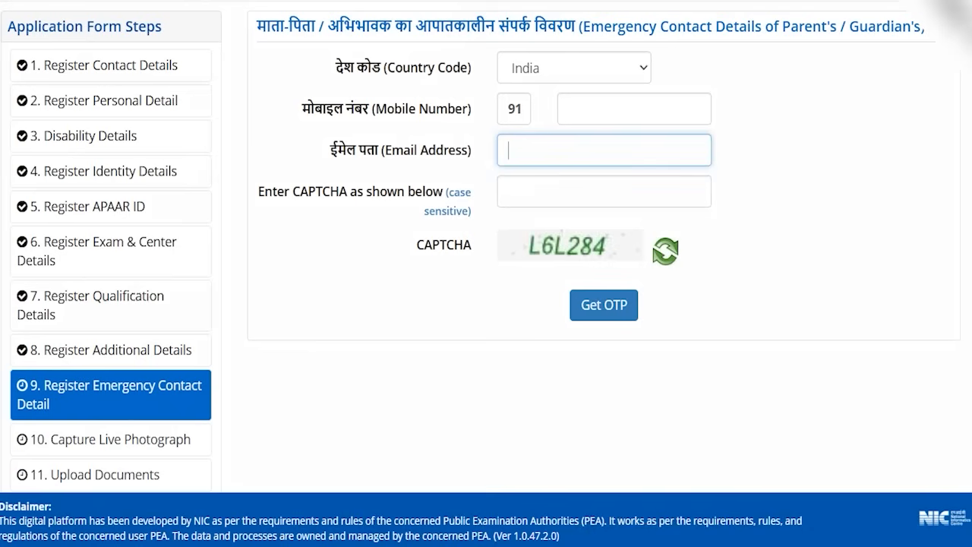
Step: Complete the CAPTCHA and request the one-time passwords for the emergency contact's mobile number and email address
left_click_drag(549, 265, 613, 266)
left_click_drag(555, 186, 587, 160)
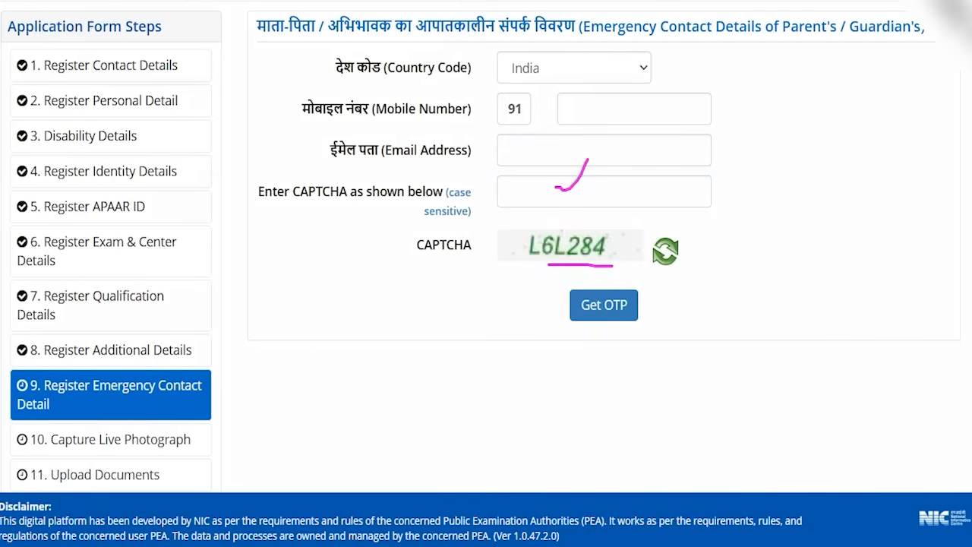
left_click_drag(809, 296, 645, 299)
left_click(636, 295)
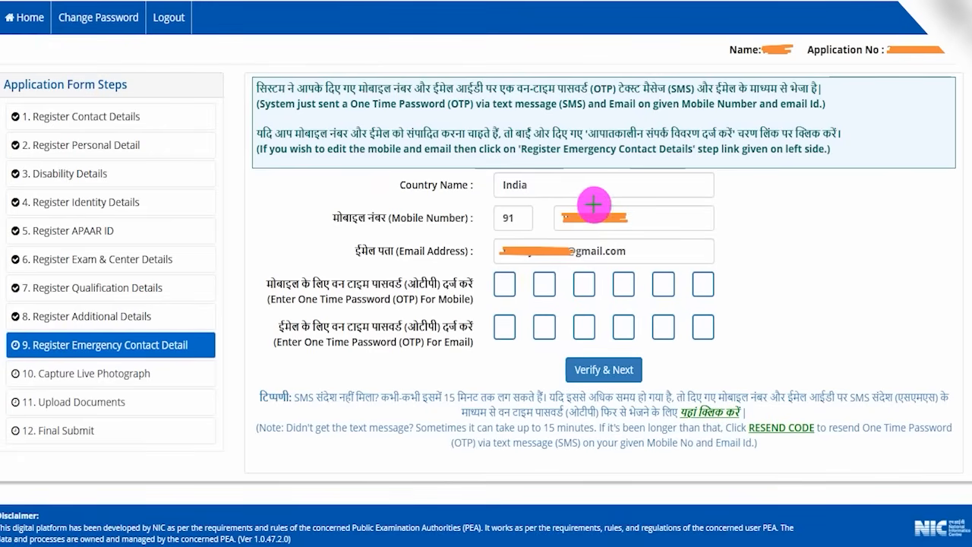
Step: Verify the emergency contact's mobile and email one-time passwords and continue to the Capture Live Photograph section
left_click_drag(625, 219, 651, 195)
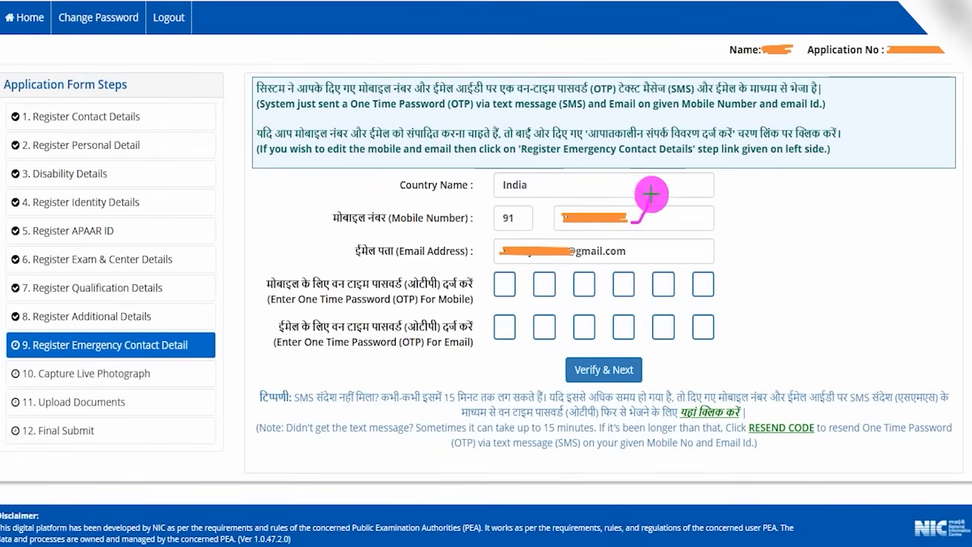
left_click_drag(631, 250, 659, 211)
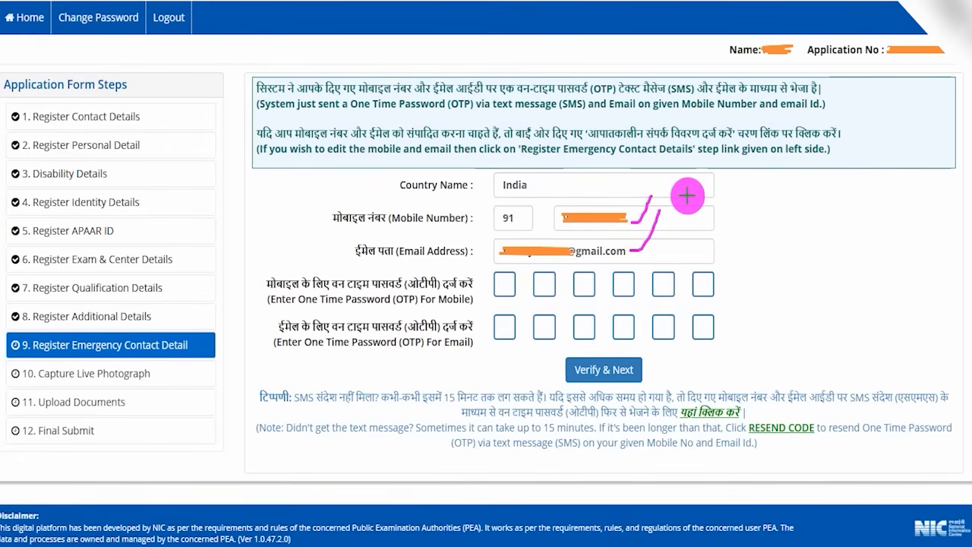
left_click_drag(503, 284, 506, 284)
left_click_drag(540, 284, 605, 278)
left_click_drag(706, 280, 709, 280)
left_click_drag(506, 322, 508, 325)
left_click_drag(563, 331, 698, 321)
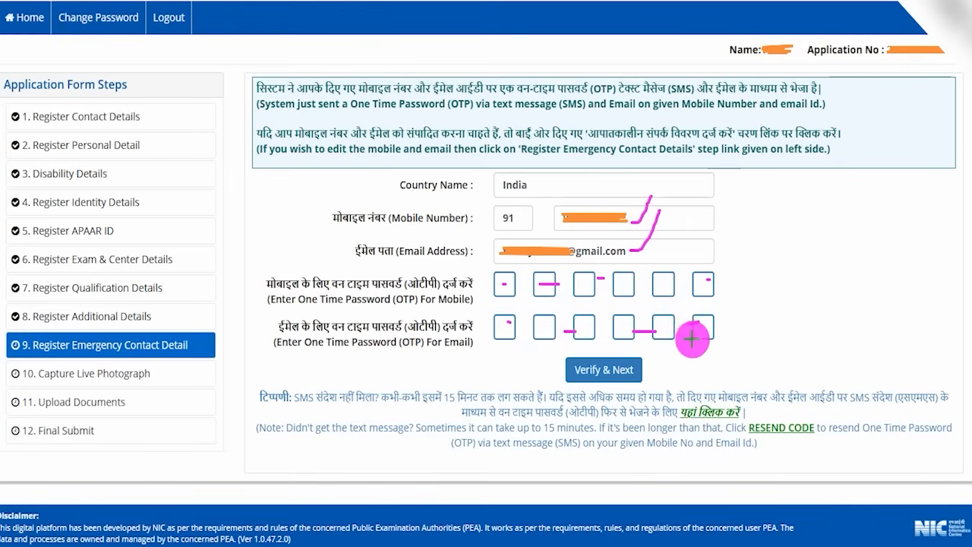
left_click_drag(820, 354, 652, 369)
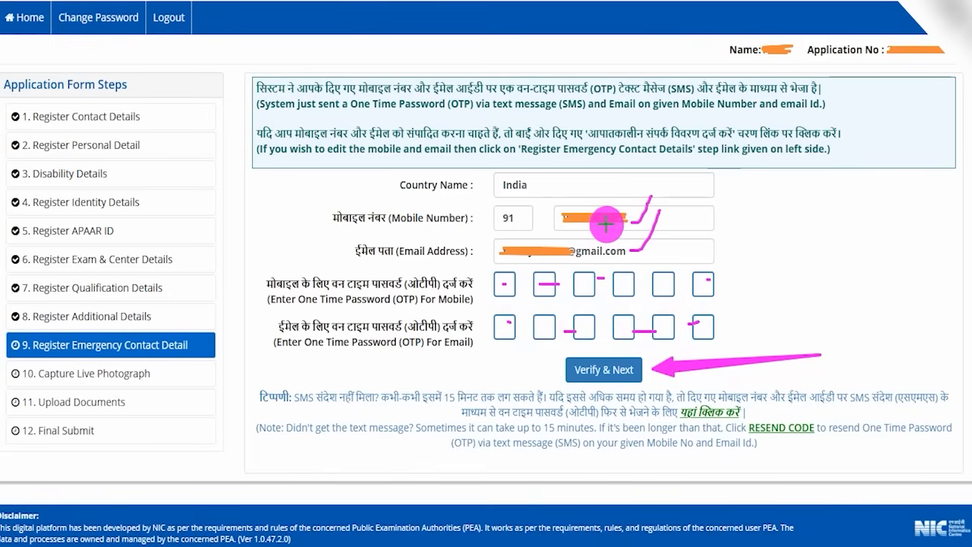
left_click(636, 369)
Step: Examine the live photograph instructions, including webcam capture, photo upload, the mobile QR code and refreshing the captured photo
left_click_drag(195, 282, 228, 245)
left_click_drag(490, 262, 517, 230)
left_click_drag(499, 501, 524, 477)
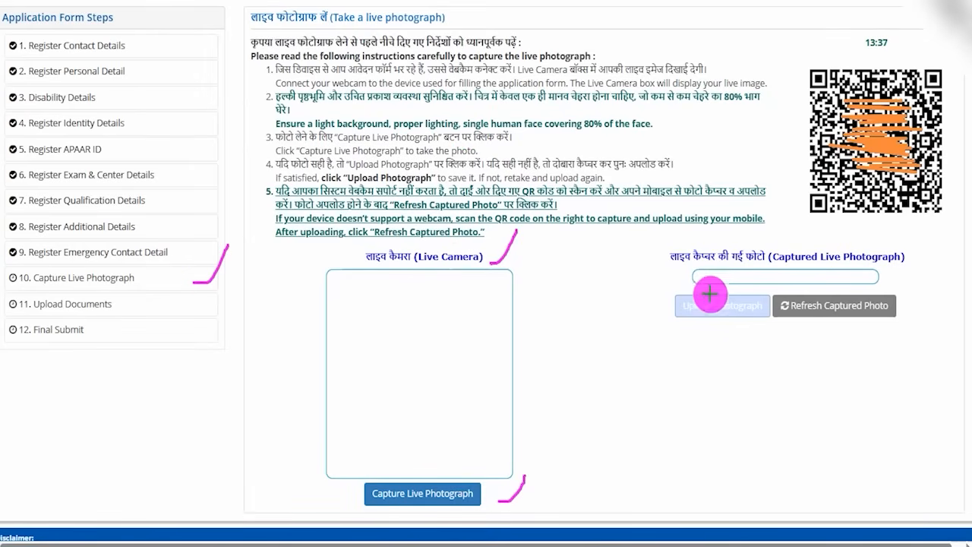
left_click_drag(947, 163, 968, 139)
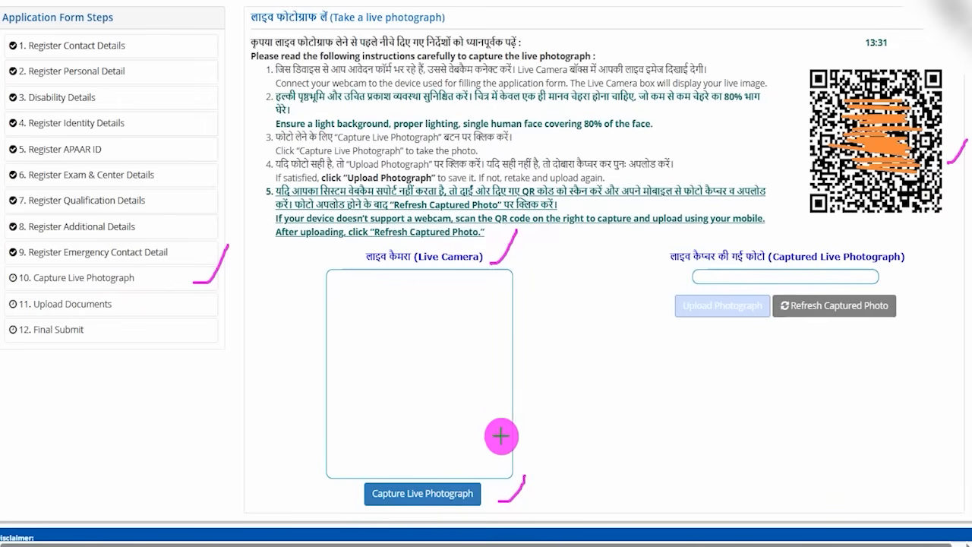
left_click_drag(486, 492, 524, 453)
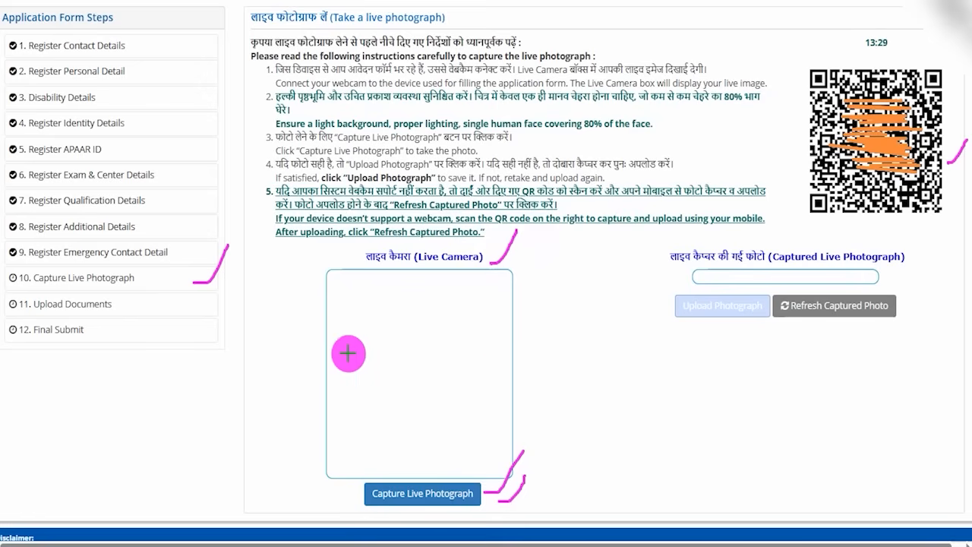
left_click_drag(486, 348, 532, 304)
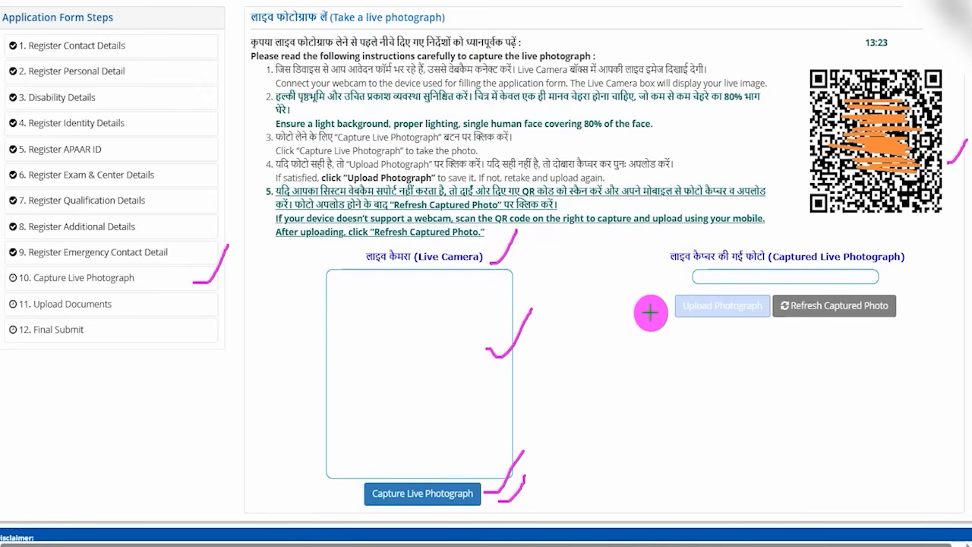
left_click_drag(659, 315, 686, 282)
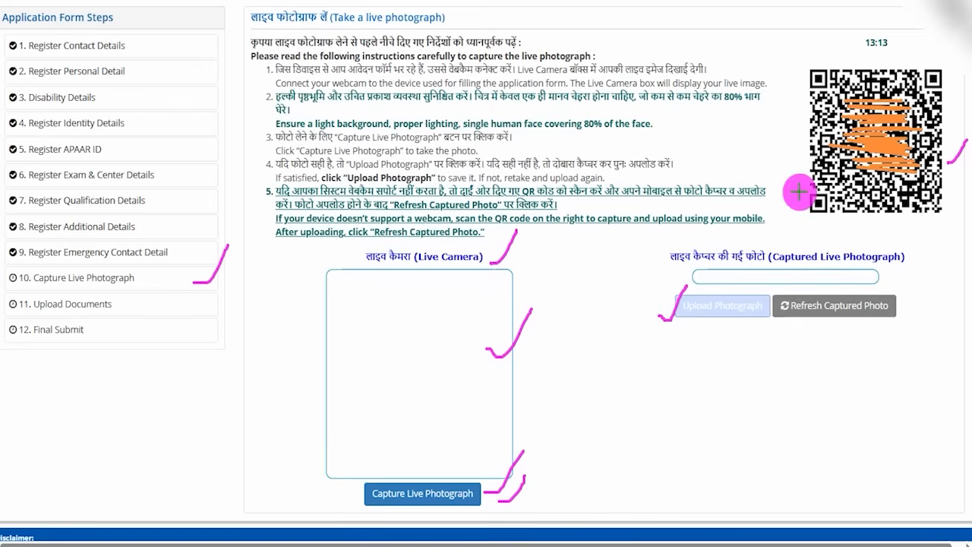
left_click_drag(779, 132, 824, 87)
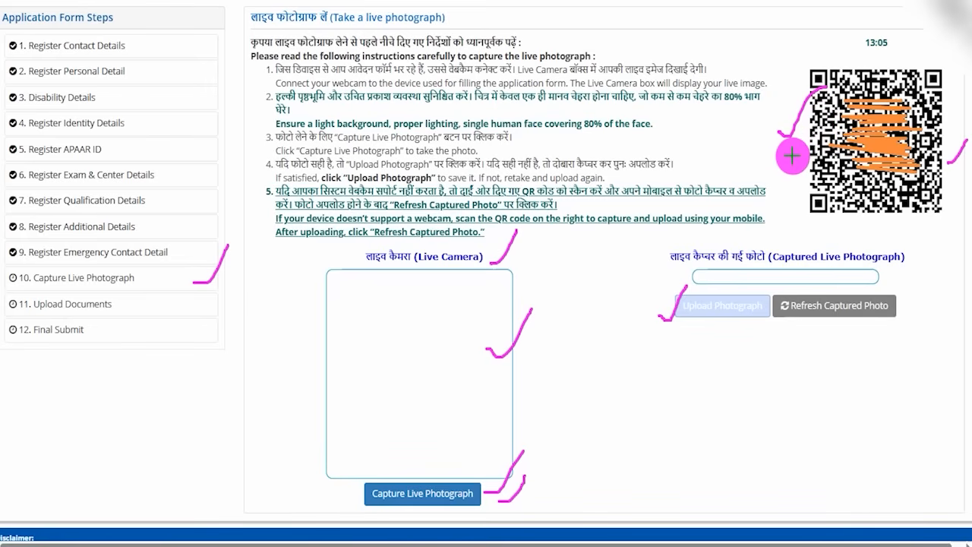
left_click_drag(781, 151, 830, 110)
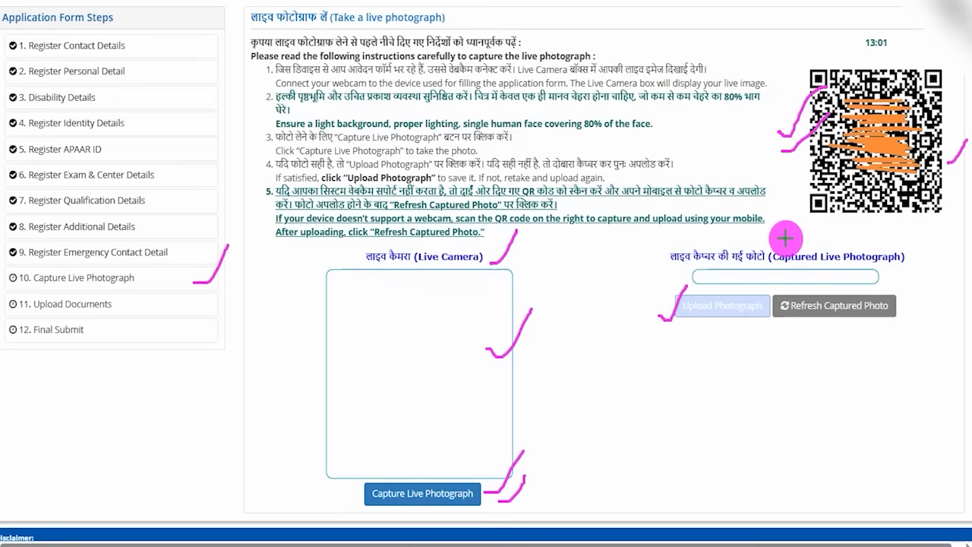
mouse_move(703, 325)
left_mouse_down()
mouse_move(730, 299)
mouse_move(731, 275)
mouse_move(752, 267)
left_mouse_up()
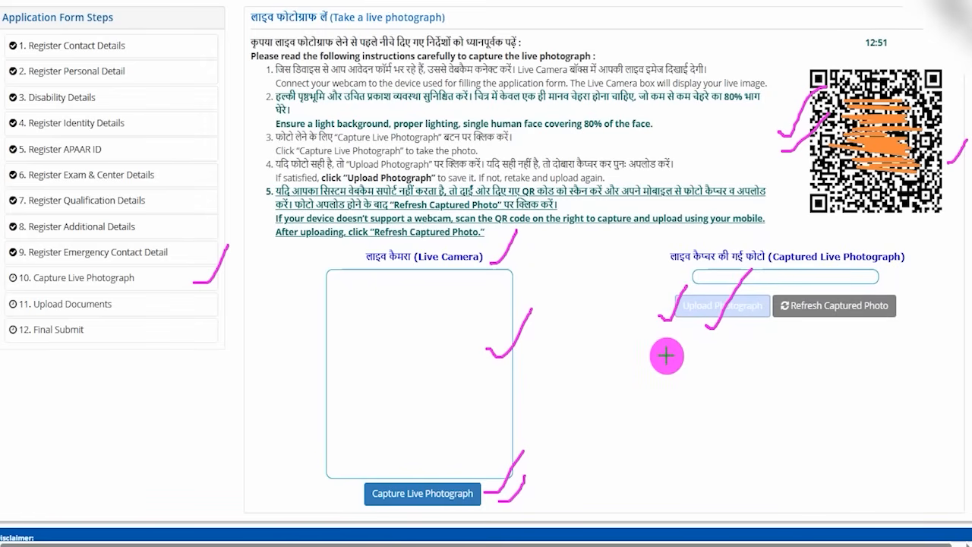
left_click_drag(654, 123, 681, 107)
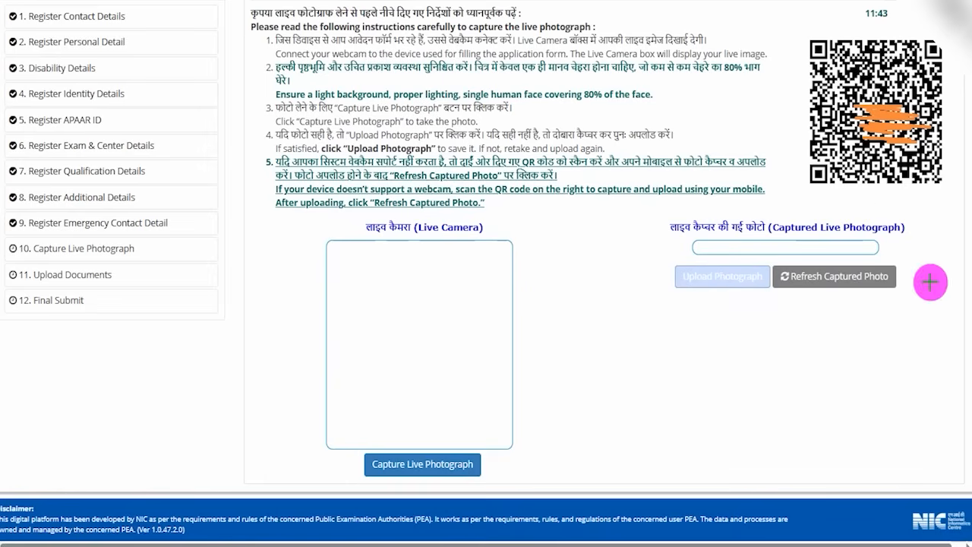
left_click_drag(942, 157, 903, 199)
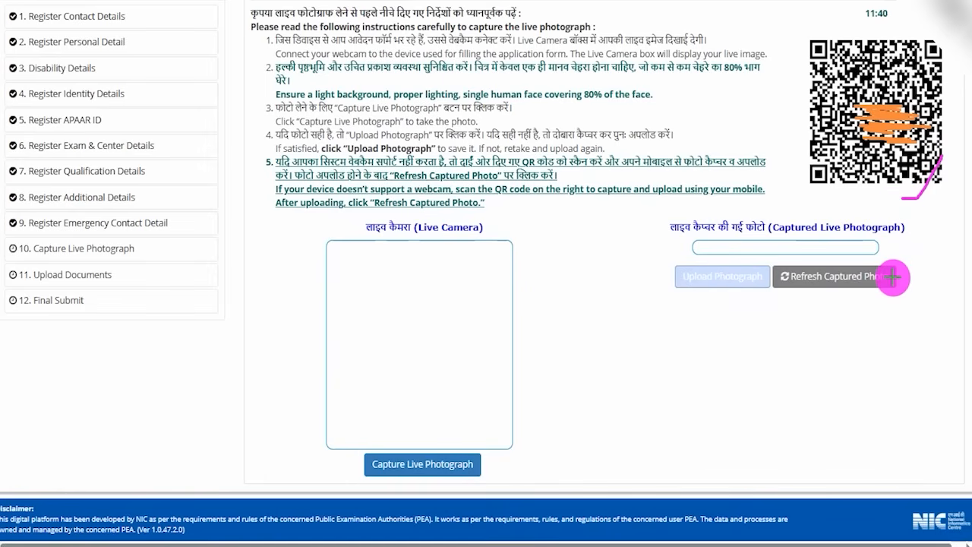
left_click_drag(894, 278, 925, 249)
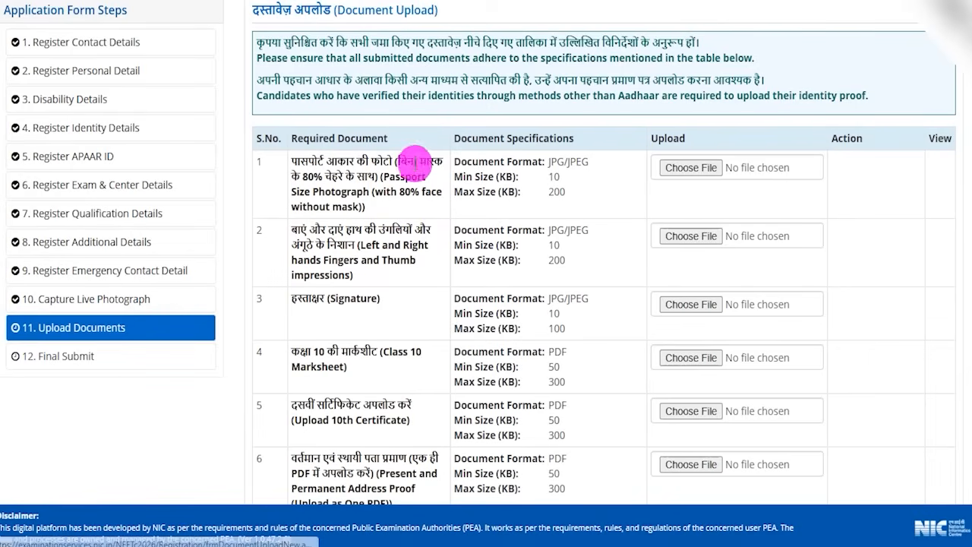
Step: Review the list of required documents in the Document Upload section, from the passport size photograph to the identity proof
left_click_drag(309, 161, 391, 161)
left_click_drag(314, 176, 354, 176)
left_click_drag(300, 229, 377, 260)
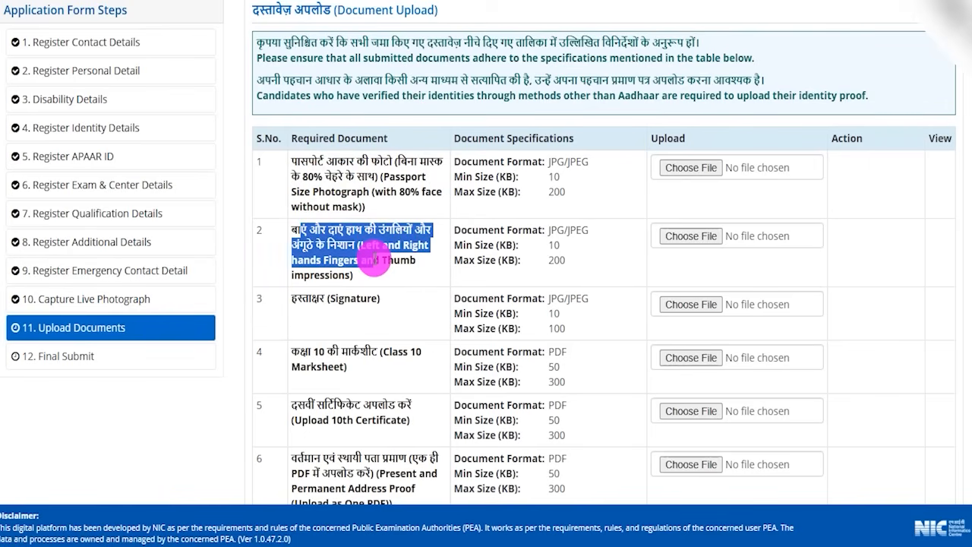
mouse_move(311, 299)
left_mouse_down()
mouse_move(327, 321)
mouse_move(308, 345)
mouse_move(348, 351)
left_mouse_up()
scroll(348, 350, "down", 1)
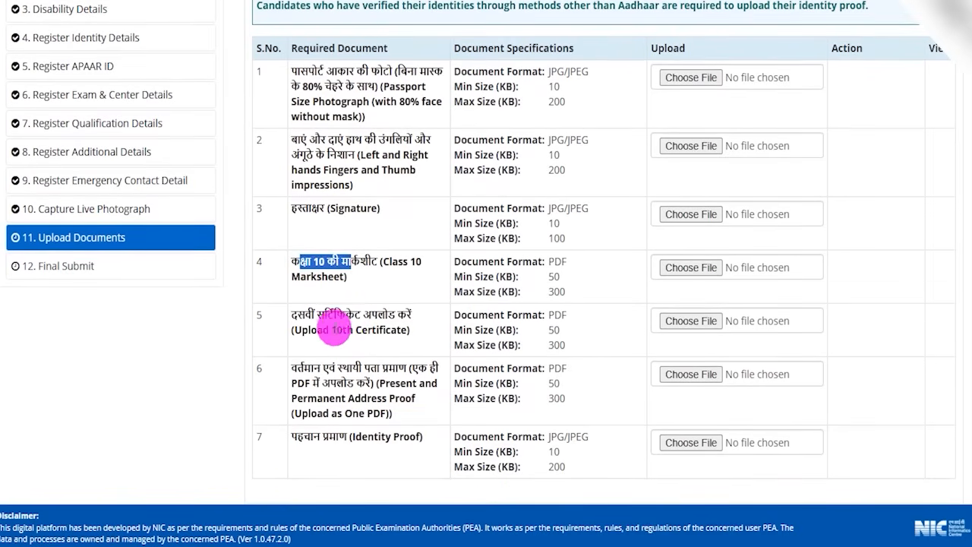
left_click_drag(316, 315, 377, 315)
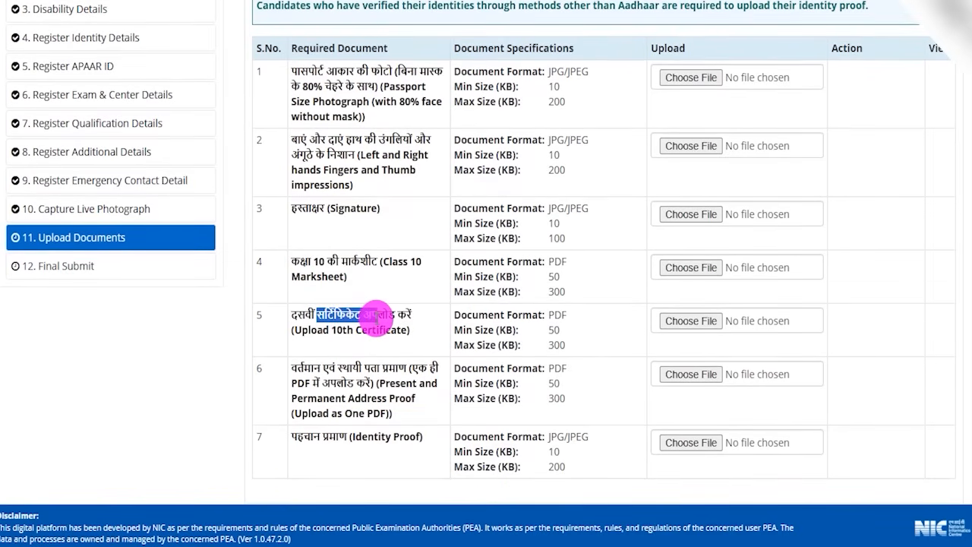
left_click_drag(317, 398, 386, 397)
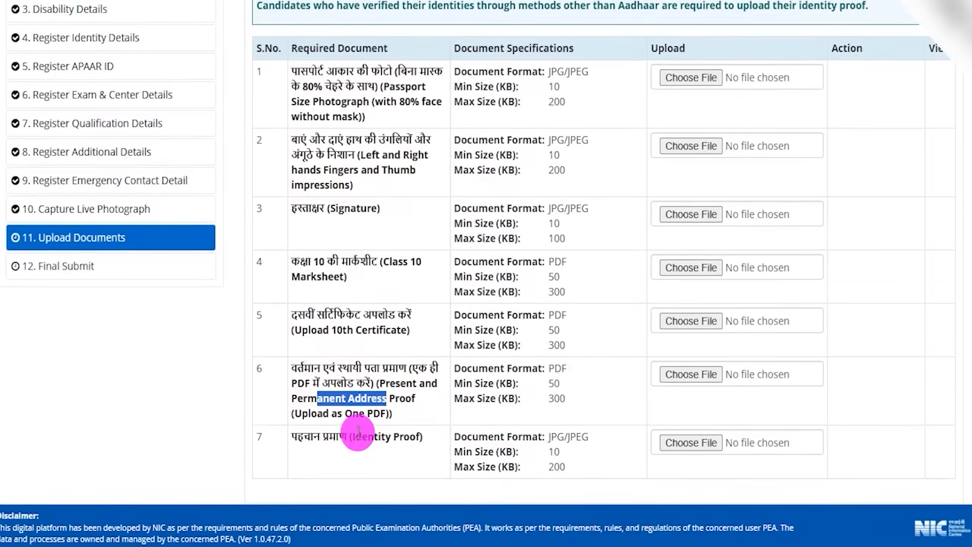
left_click_drag(354, 436, 405, 438)
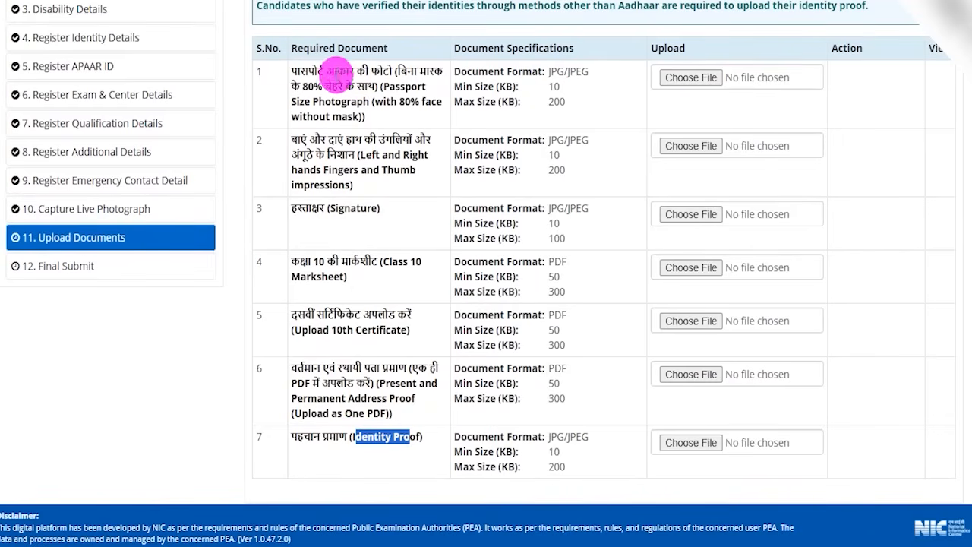
Step: Check the format and size specifications for the passport size photograph, the finger and thumb impressions, and the signature
left_click_drag(312, 70, 369, 72)
left_click(315, 87)
left_click_drag(314, 87, 383, 88)
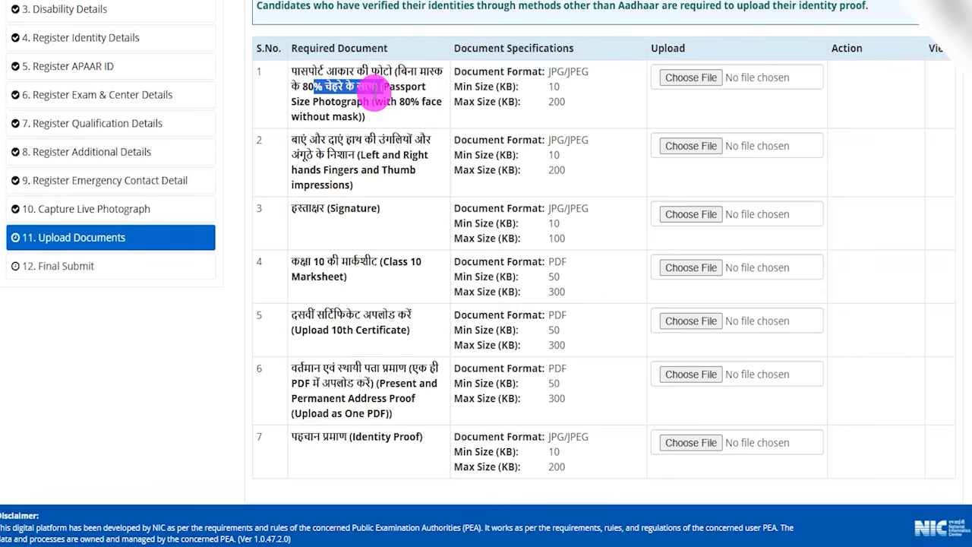
left_click_drag(552, 70, 566, 102)
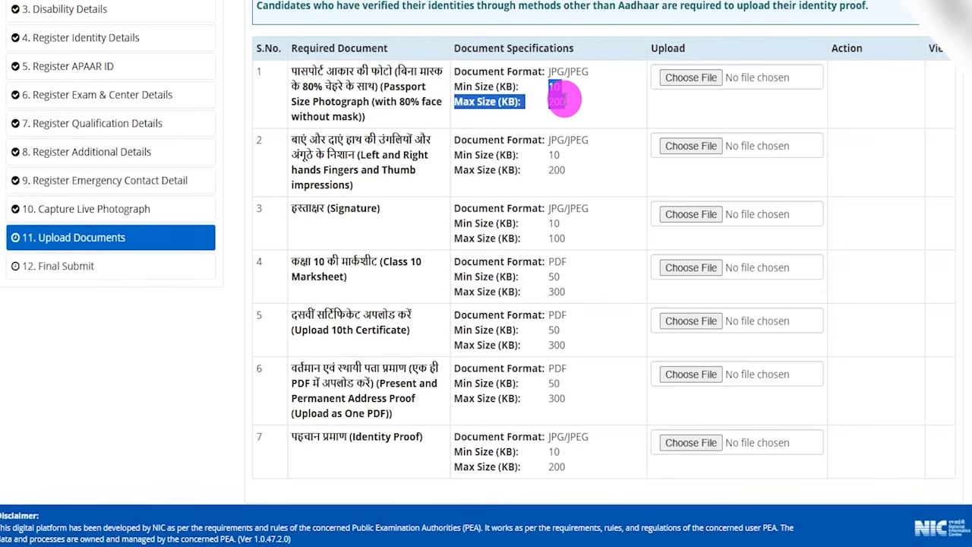
left_click_drag(293, 140, 400, 170)
left_click_drag(547, 140, 566, 168)
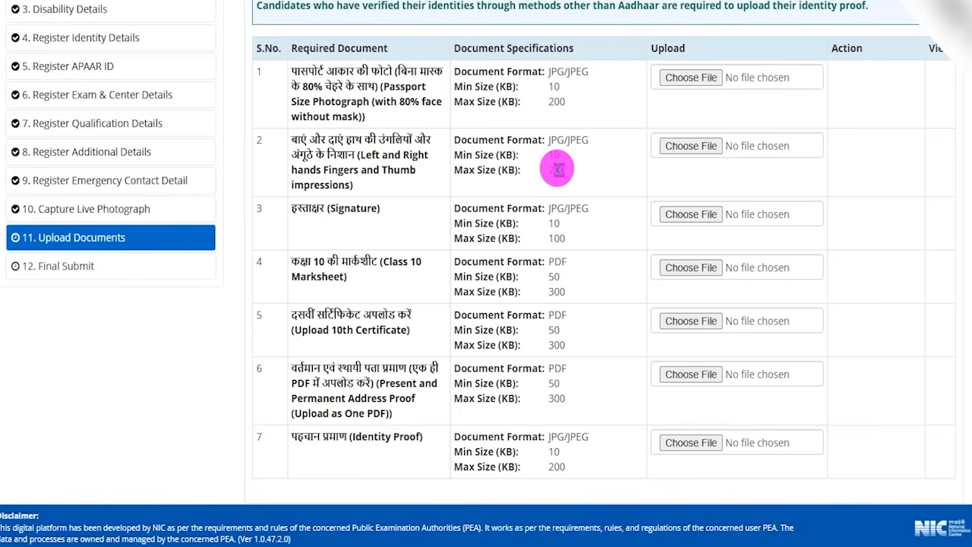
left_click_drag(311, 208, 585, 211)
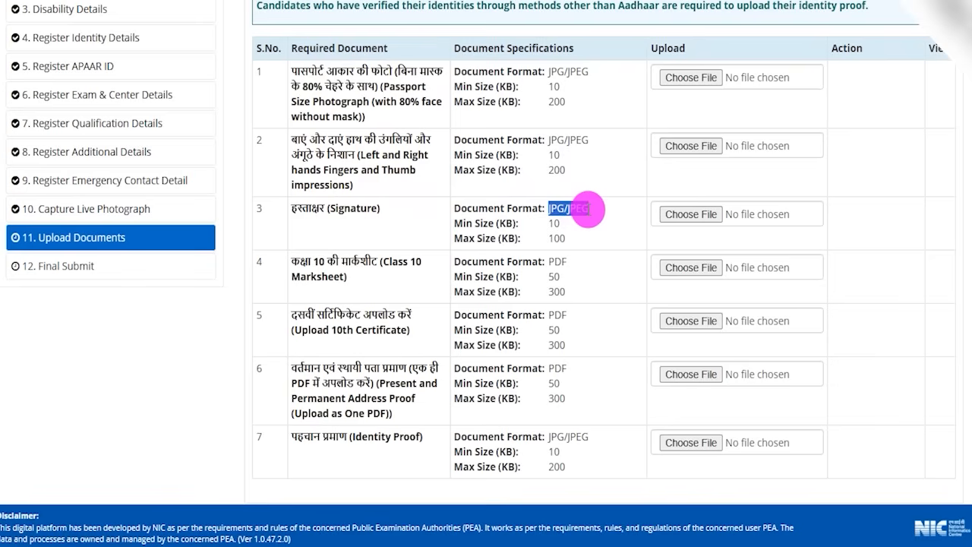
left_click_drag(550, 222, 570, 241)
Step: Check the format and size specifications for the Class 10 marksheet, 10th certificate, address proof and identity proof
left_click_drag(315, 261, 373, 262)
left_click_drag(549, 262, 564, 344)
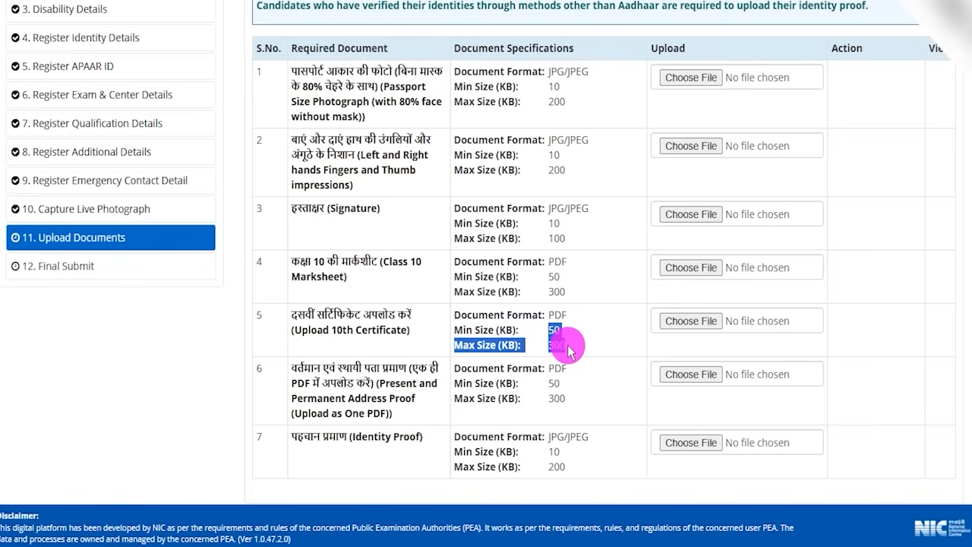
left_click_drag(544, 369, 561, 370)
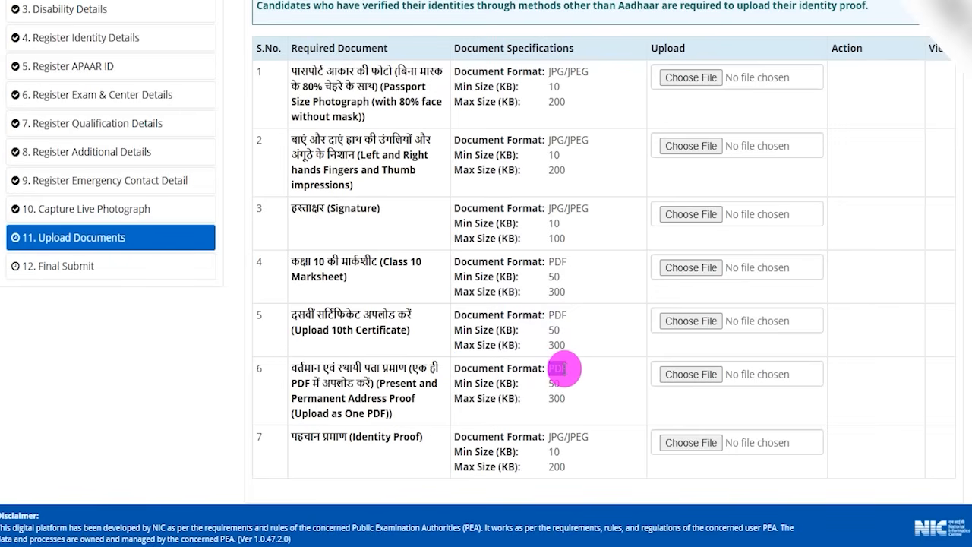
left_click_drag(548, 378, 562, 394)
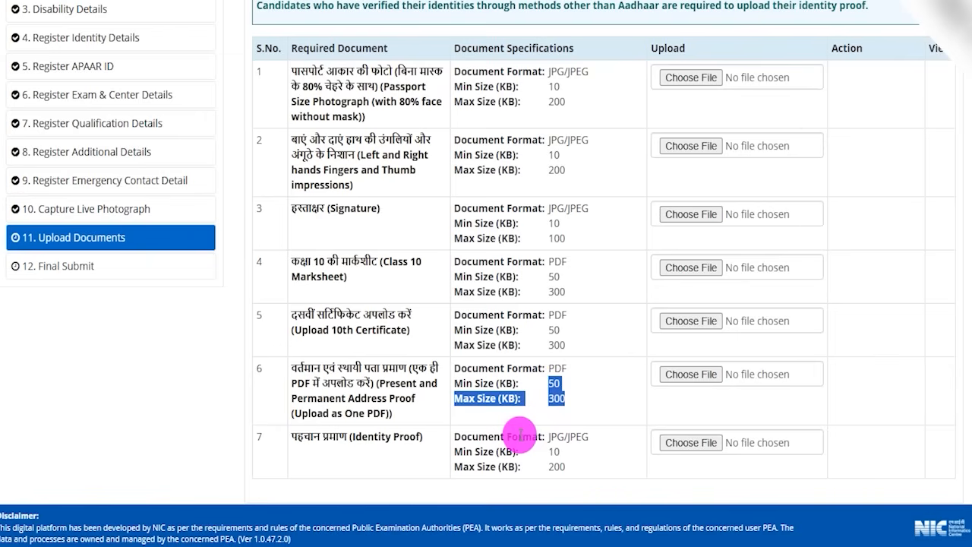
left_click_drag(548, 437, 565, 464)
left_click(568, 383)
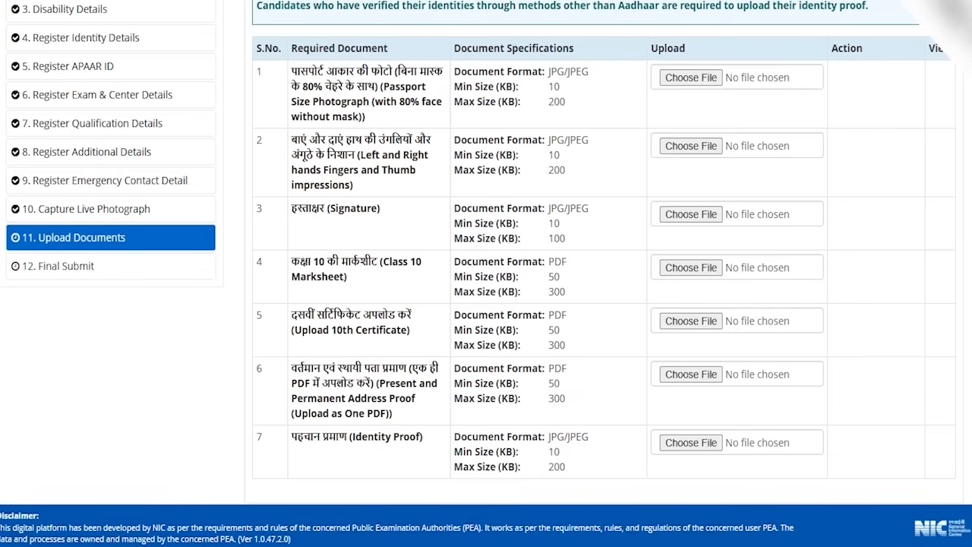
left_click_drag(717, 82, 747, 48)
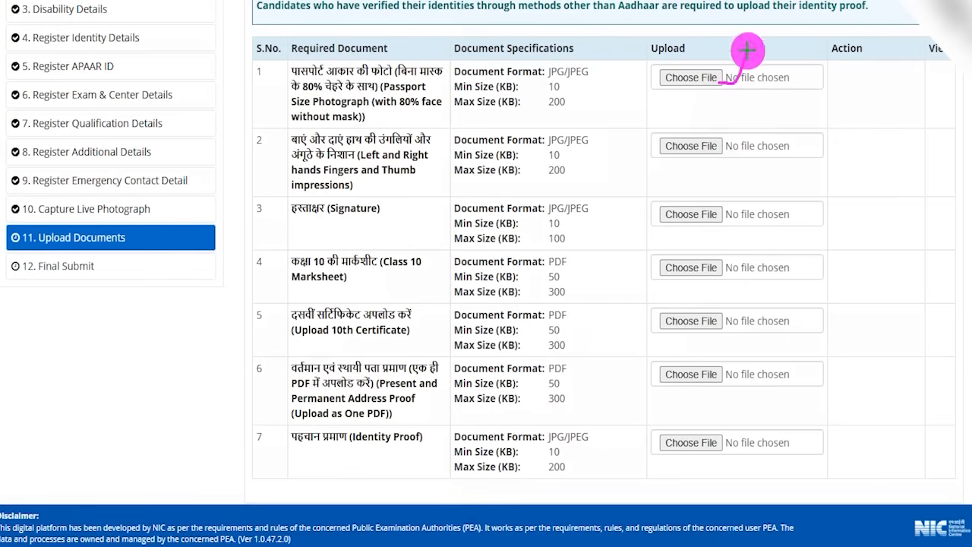
Step: Check the file selection fields for the required documents, from the fingers and thumb impressions to the identity proof
left_click_drag(726, 145, 742, 120)
left_click_drag(720, 215, 734, 193)
left_click_drag(718, 266, 731, 247)
left_click_drag(718, 320, 739, 296)
left_click_drag(718, 374, 741, 345)
left_click_drag(714, 441, 749, 398)
Step: Review the Action column for the required documents, from the passport size photograph to the address proof
left_click_drag(852, 87, 883, 62)
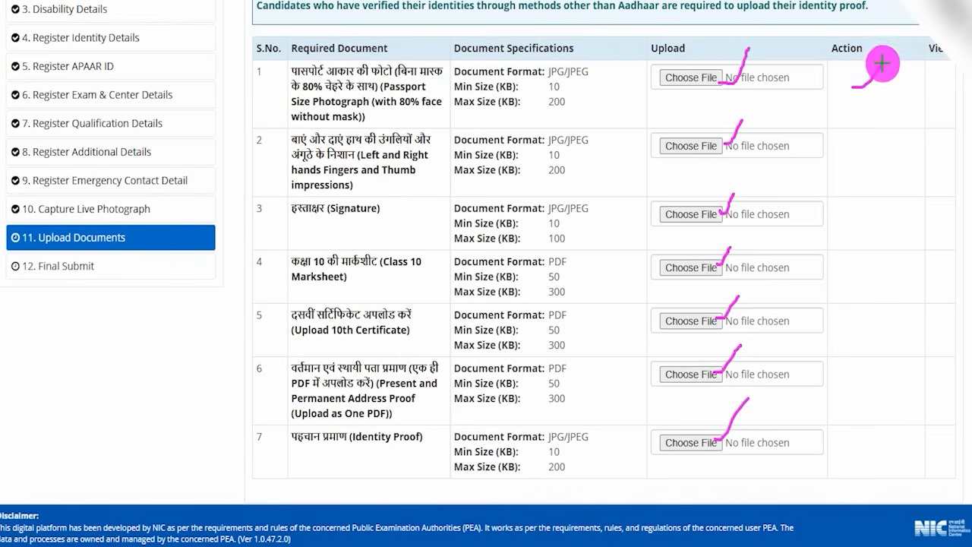
left_click_drag(874, 142, 891, 121)
left_click_drag(871, 211, 890, 190)
left_click_drag(870, 275, 890, 251)
left_click_drag(869, 329, 887, 309)
left_click_drag(869, 381, 896, 352)
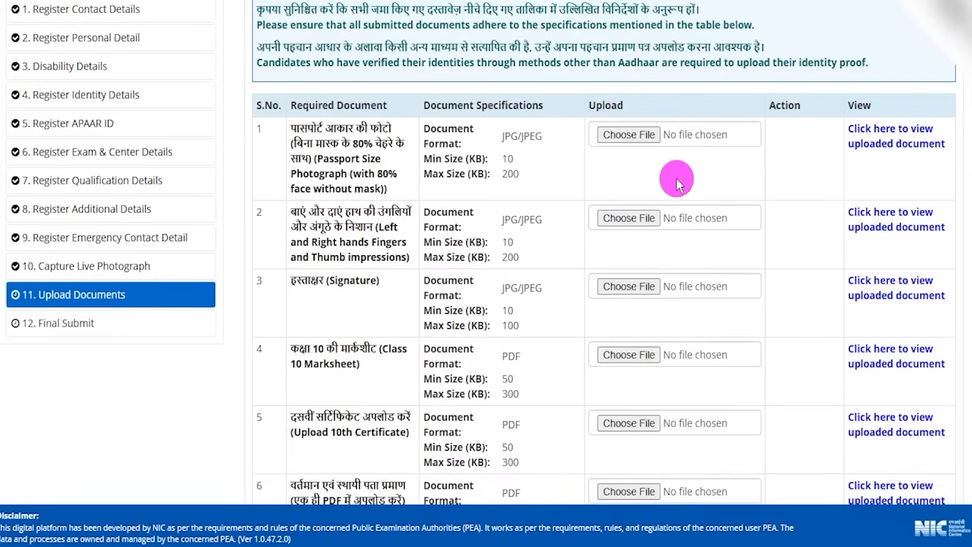
Step: Check the links for viewing the uploaded documents and the CAPTCHA, and save the Upload Documents section to continue
scroll(661, 188, "down", 1)
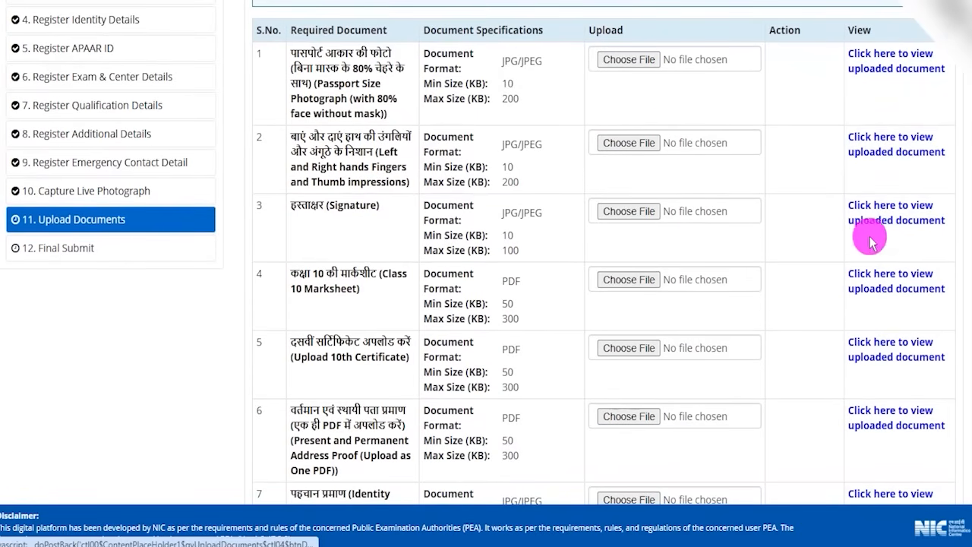
scroll(835, 243, "down", 2)
scroll(703, 266, "down", 1)
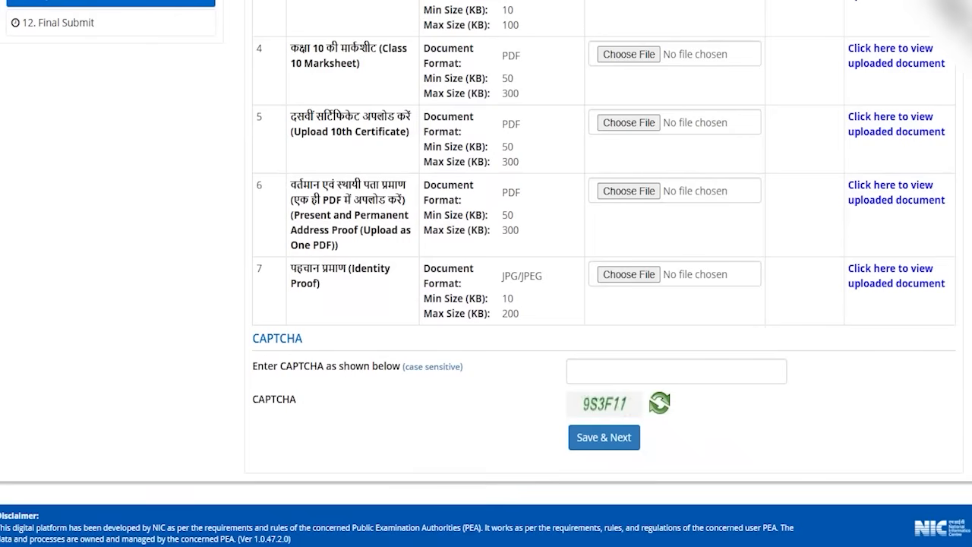
left_click_drag(633, 411, 688, 377)
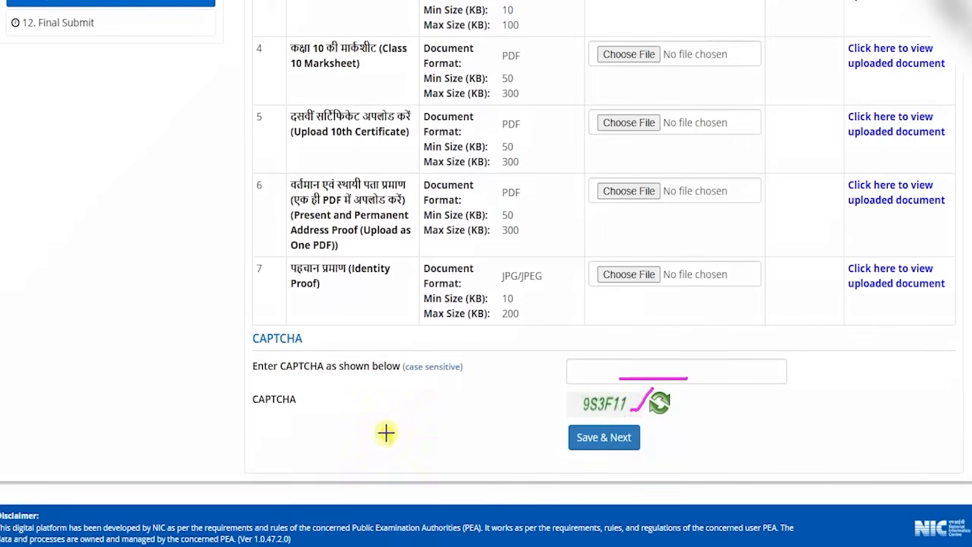
left_click(604, 437)
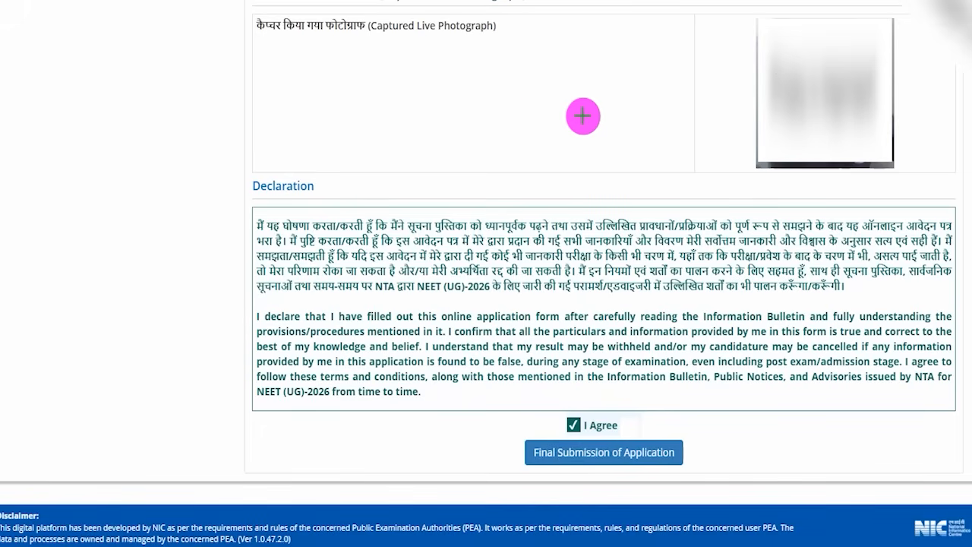
Step: Check the captured live photograph and the agreed declaration, and make the final submission of the application
left_click_drag(503, 44, 530, 15)
left_click_drag(523, 78, 548, 43)
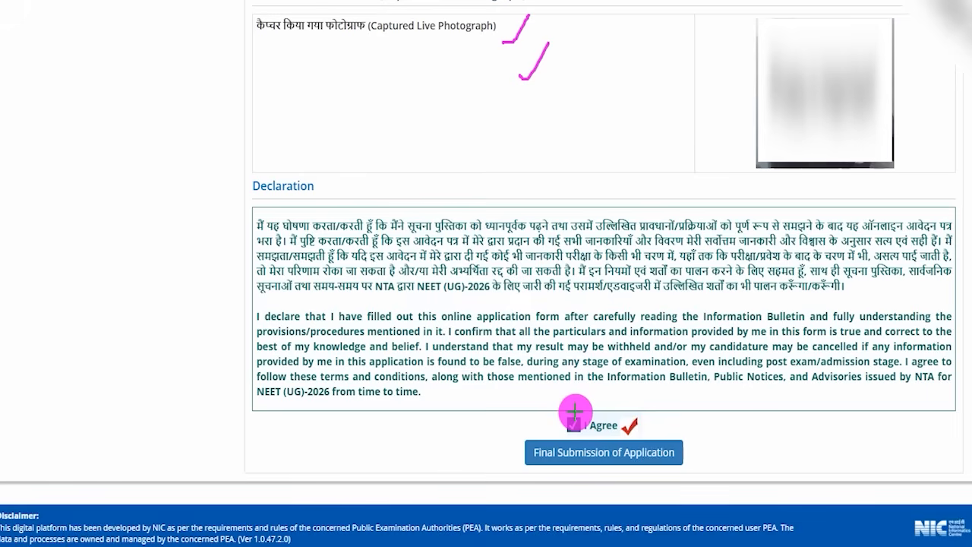
left_click_drag(575, 410, 598, 353)
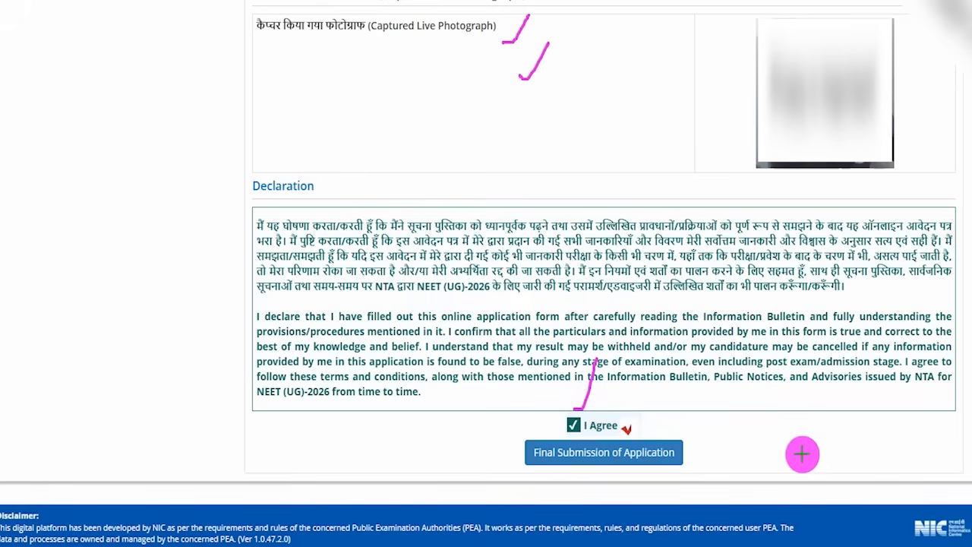
left_click_drag(892, 436, 695, 453)
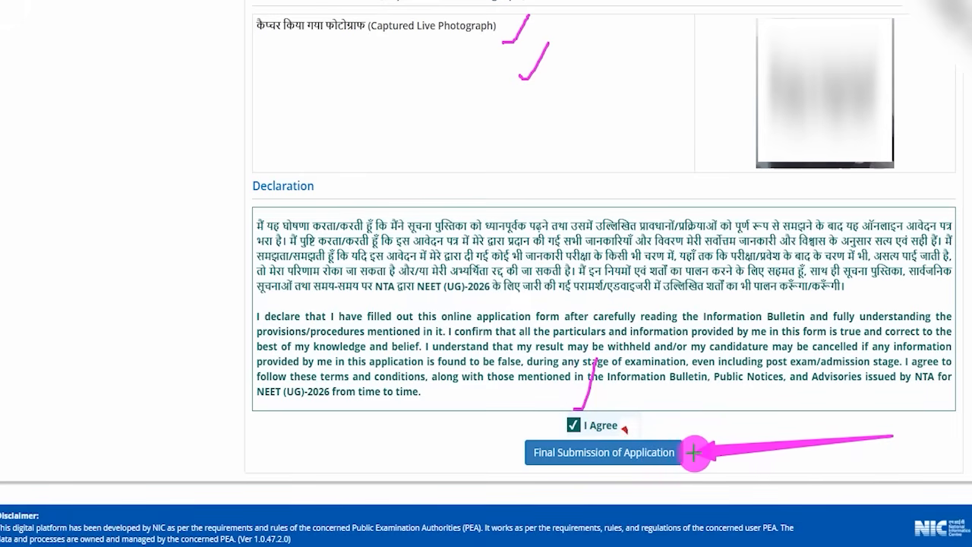
left_click(676, 450)
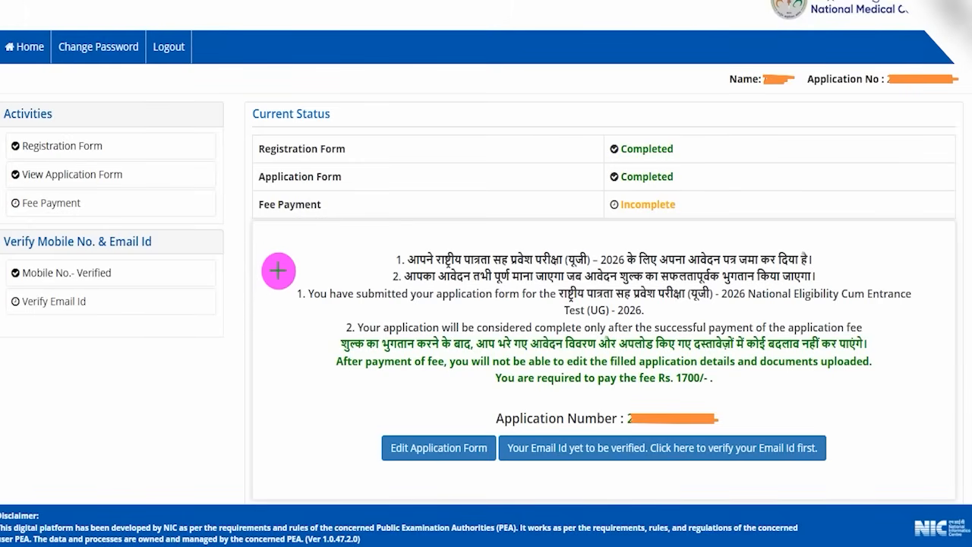
Step: Check the application status, the edit option and the required fee, and open the email ID verification
left_click_drag(235, 246, 261, 199)
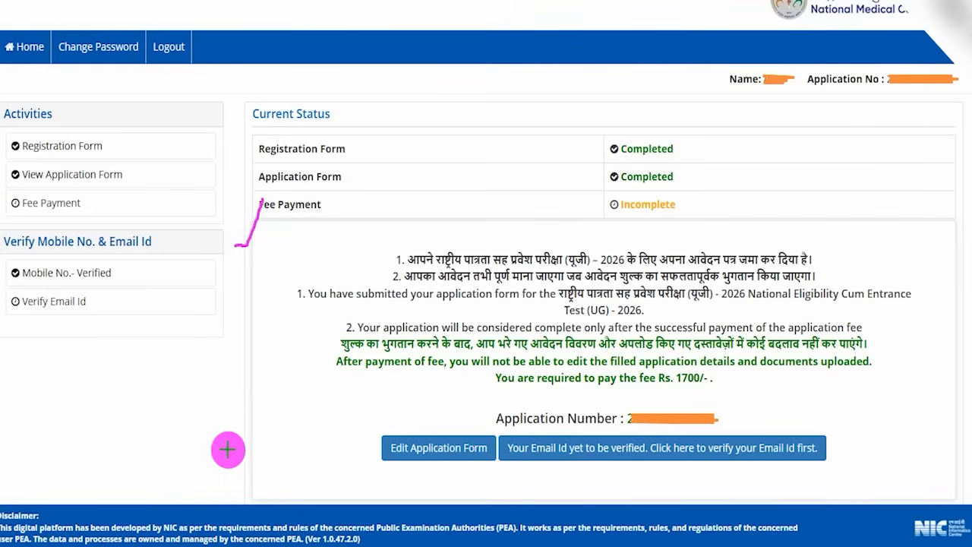
left_click_drag(150, 447, 375, 447)
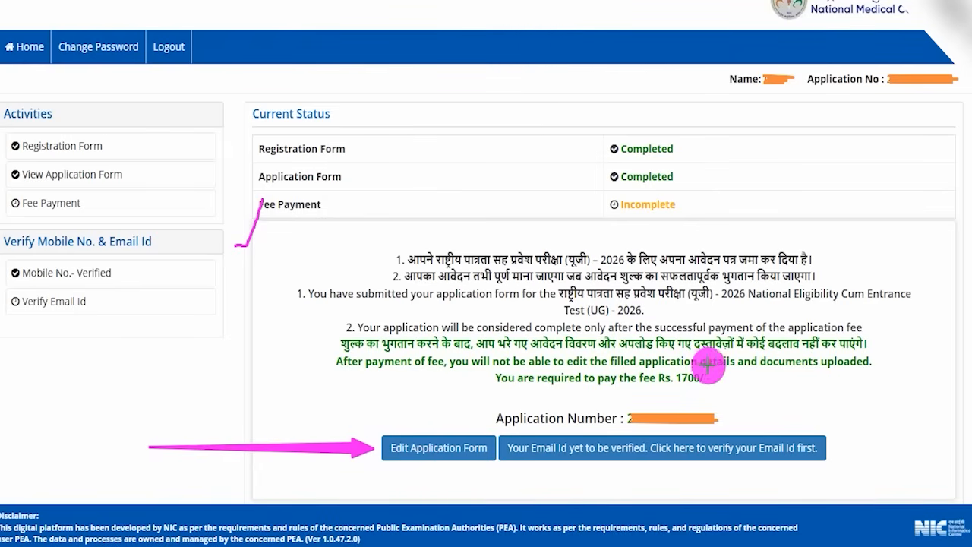
mouse_move(717, 368)
left_mouse_down()
mouse_move(673, 354)
mouse_move(656, 390)
mouse_move(701, 397)
mouse_move(723, 386)
mouse_move(719, 369)
left_mouse_up()
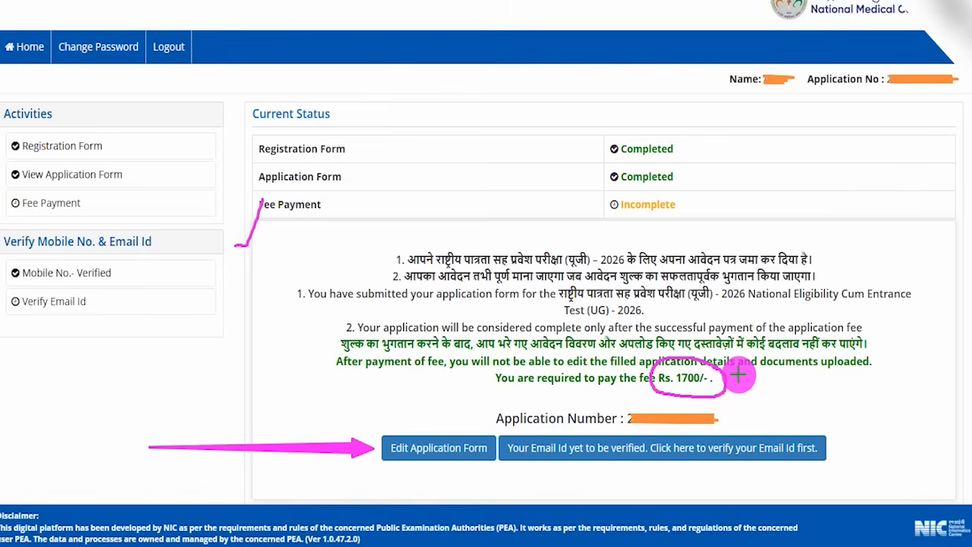
left_click_drag(722, 371, 762, 301)
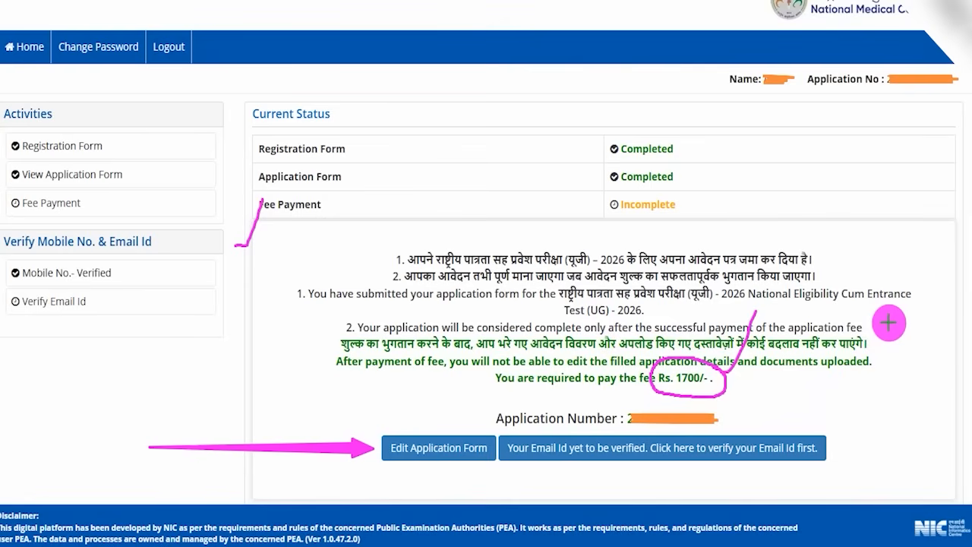
mouse_move(895, 310)
left_mouse_down()
mouse_move(782, 407)
mouse_move(768, 435)
left_mouse_up()
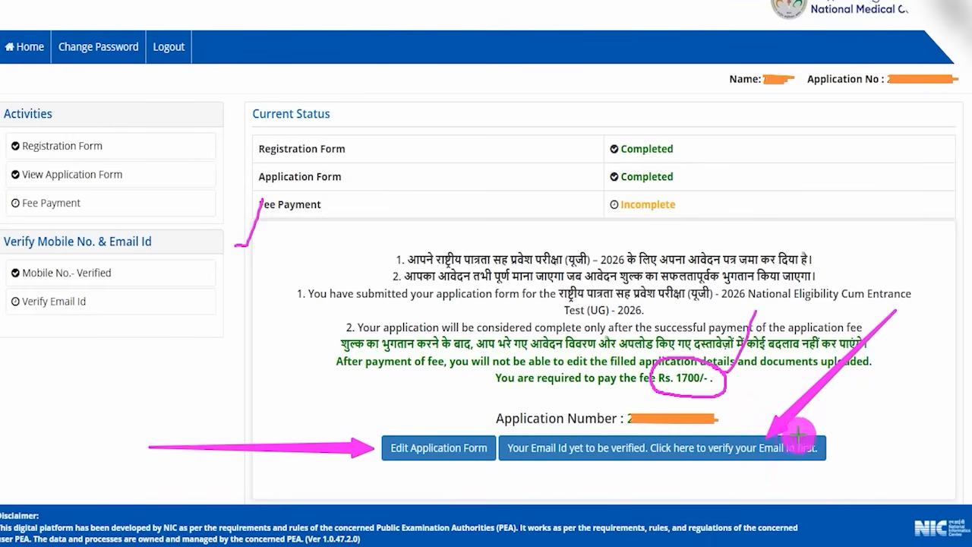
left_click(750, 435)
Step: Check the registered email, the CAPTCHA and the option to change the email ID, and request the verification OTP
left_click_drag(250, 174, 308, 121)
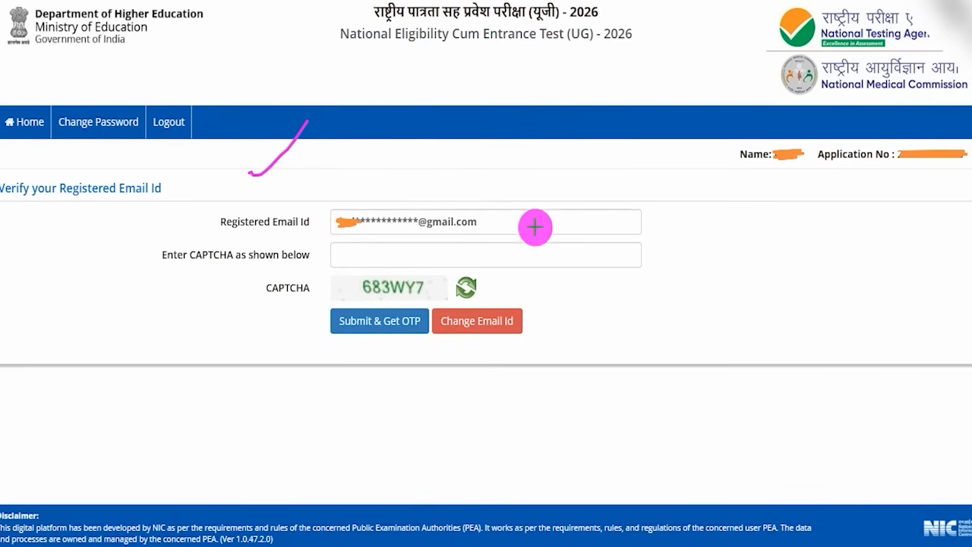
left_click_drag(708, 319, 534, 324)
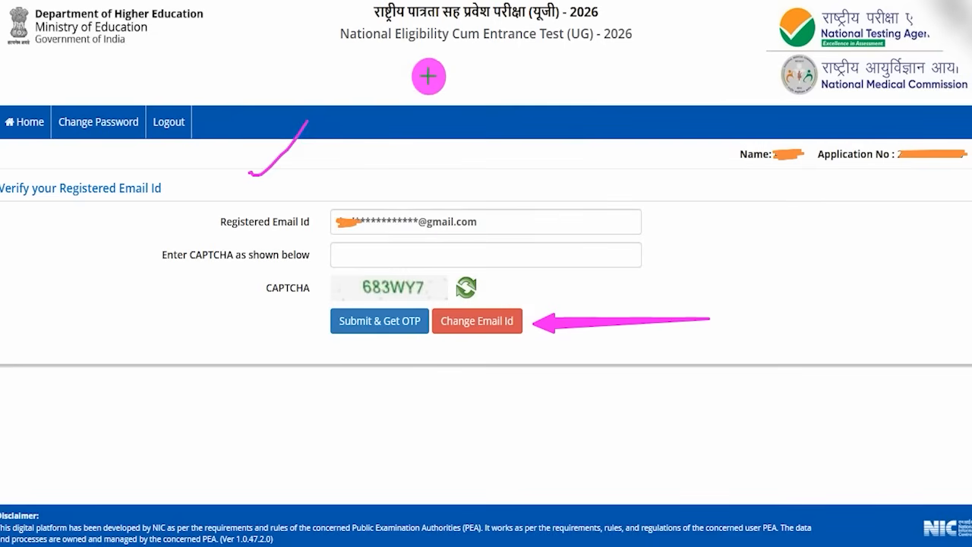
left_click_drag(483, 224, 515, 174)
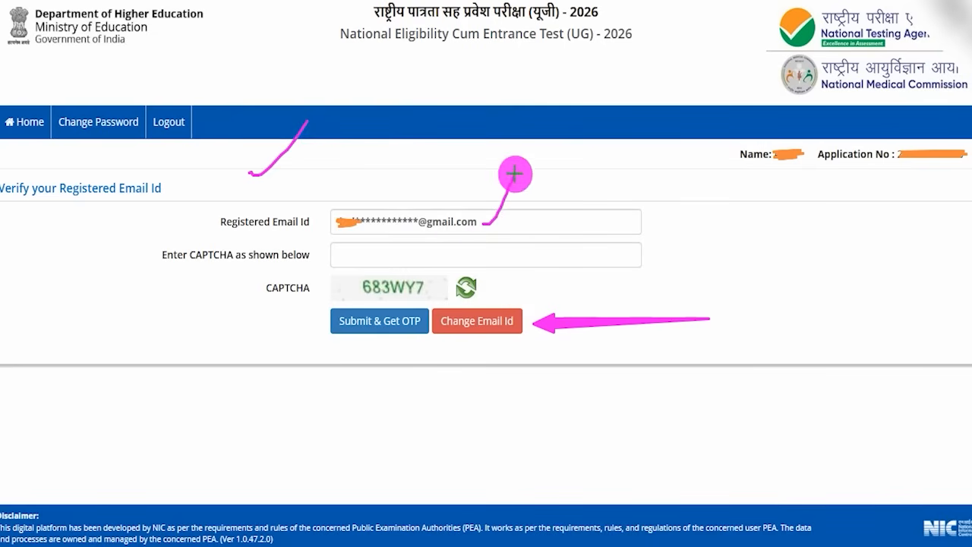
left_click_drag(367, 299, 420, 298)
left_click_drag(397, 260, 442, 200)
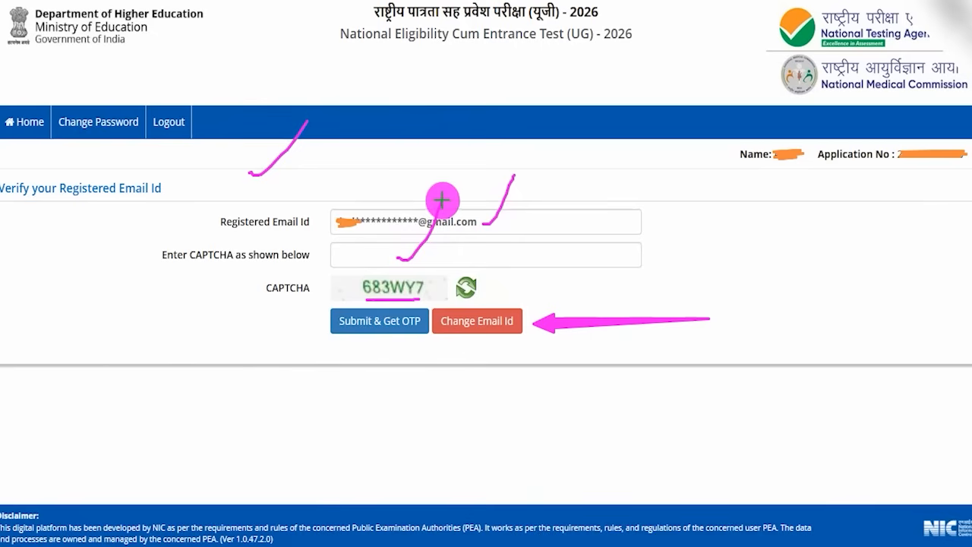
left_click_drag(172, 336, 322, 325)
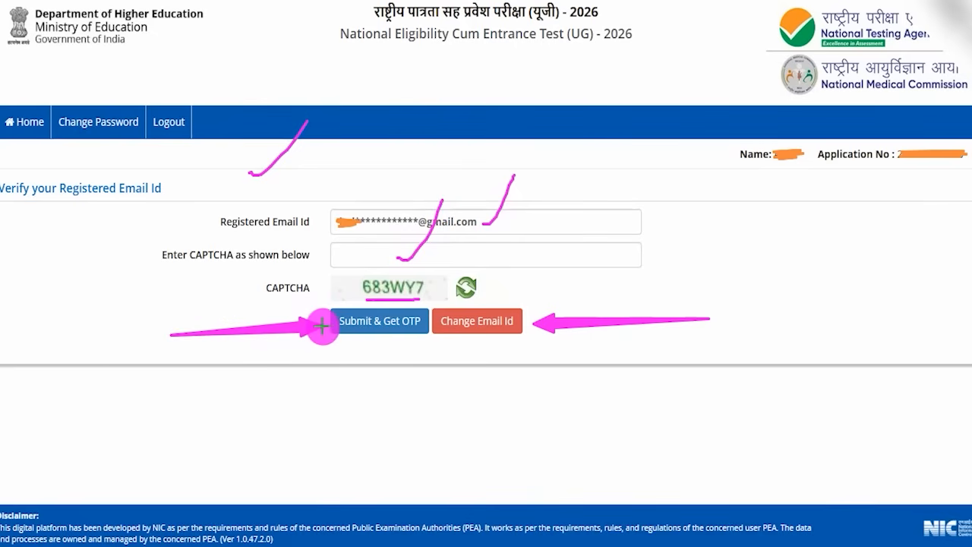
left_click(403, 321)
Step: Examine the email OTP page, including the registered email, the one-time password fields, verification and the resend code option
left_click_drag(545, 209, 573, 159)
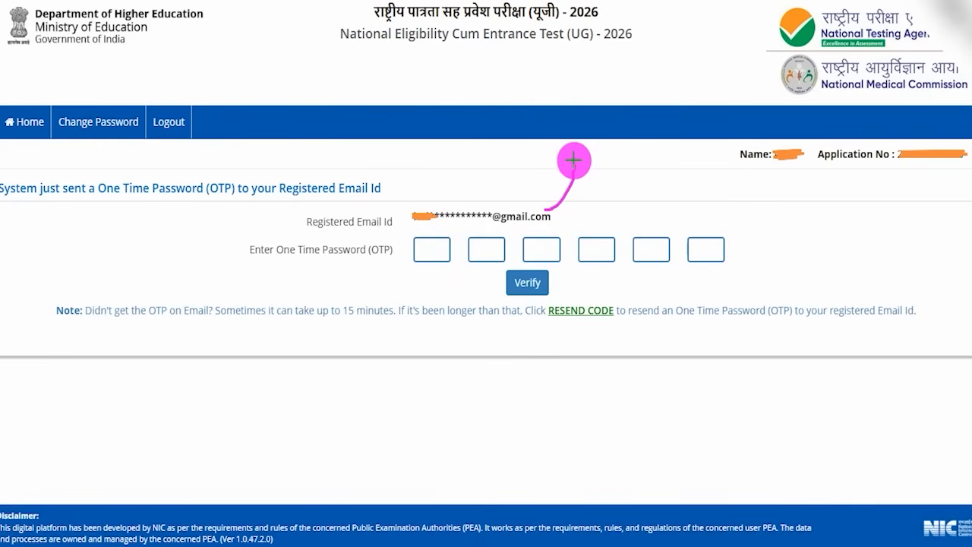
left_click_drag(423, 247, 553, 248)
left_click_drag(603, 250, 609, 250)
left_click(664, 250)
left_click_drag(692, 248, 746, 247)
mouse_move(488, 278)
left_mouse_down()
mouse_move(486, 300)
mouse_move(568, 280)
mouse_move(570, 302)
left_mouse_up()
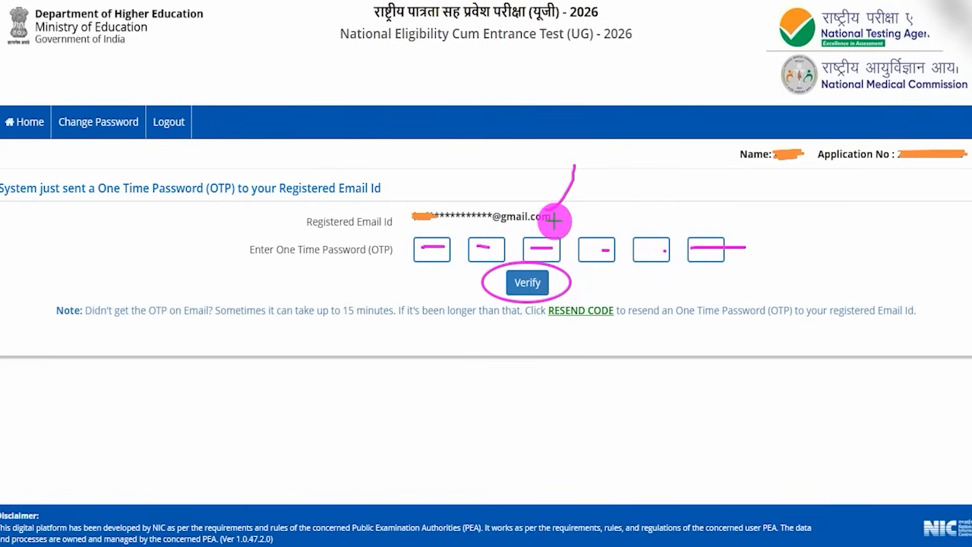
left_click_drag(558, 219, 575, 196)
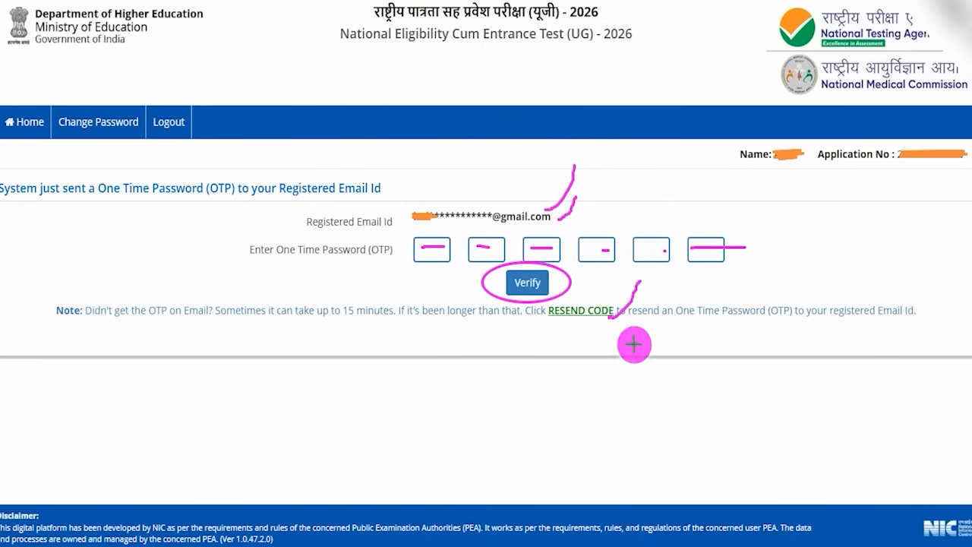
left_click_drag(610, 319, 631, 281)
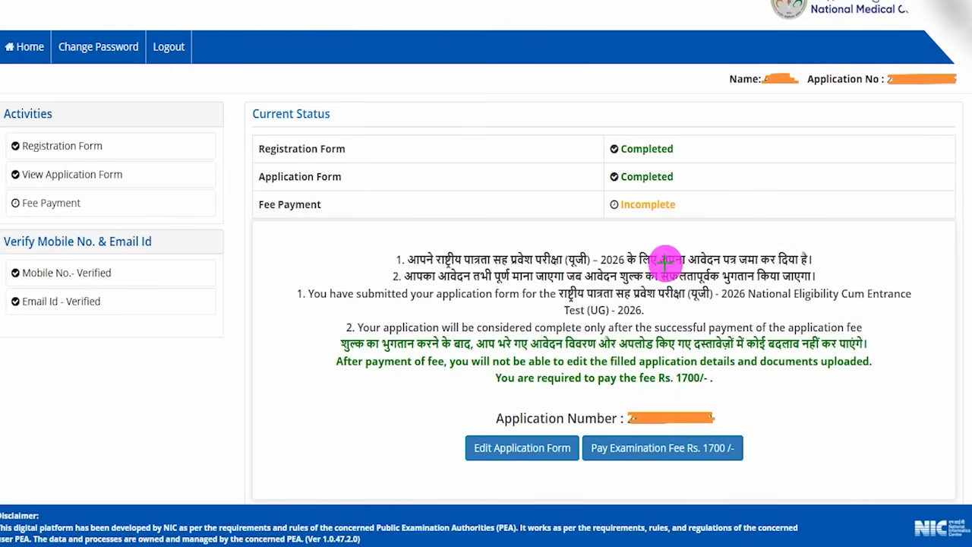
Step: Check the required amount in the current status and start the examination fee payment
left_click_drag(235, 255, 275, 205)
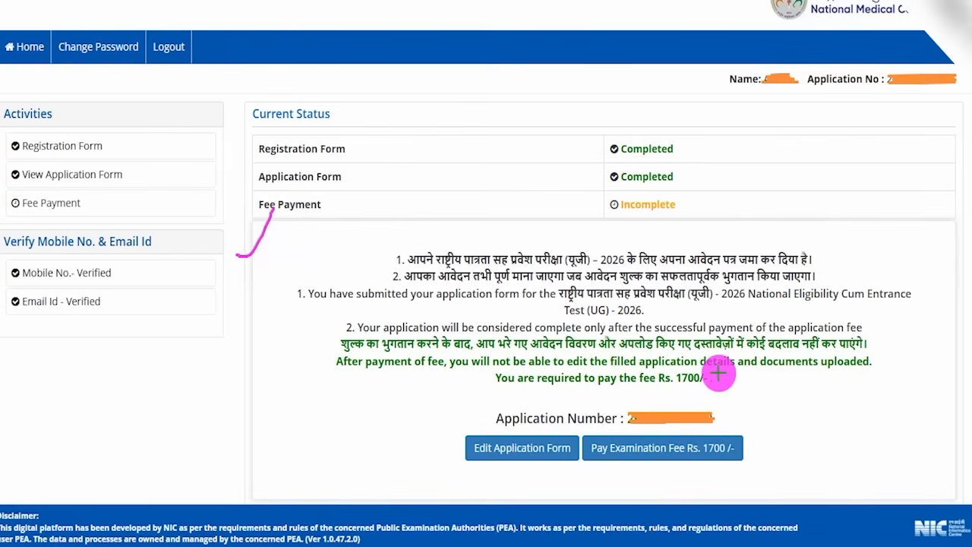
mouse_move(719, 372)
left_mouse_down()
mouse_move(659, 360)
mouse_move(639, 372)
mouse_move(660, 398)
mouse_move(722, 393)
mouse_move(720, 374)
left_mouse_up()
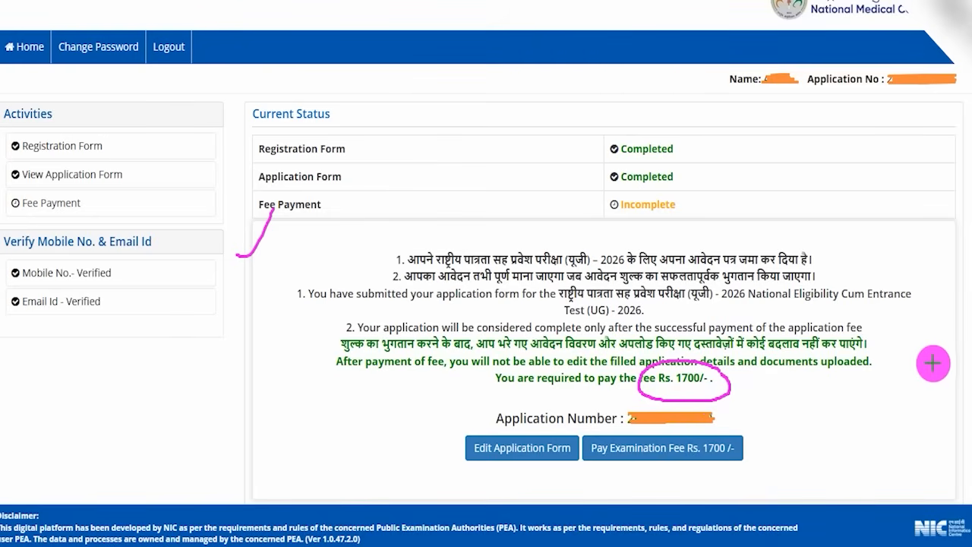
left_click_drag(922, 354, 748, 439)
left_click(730, 438)
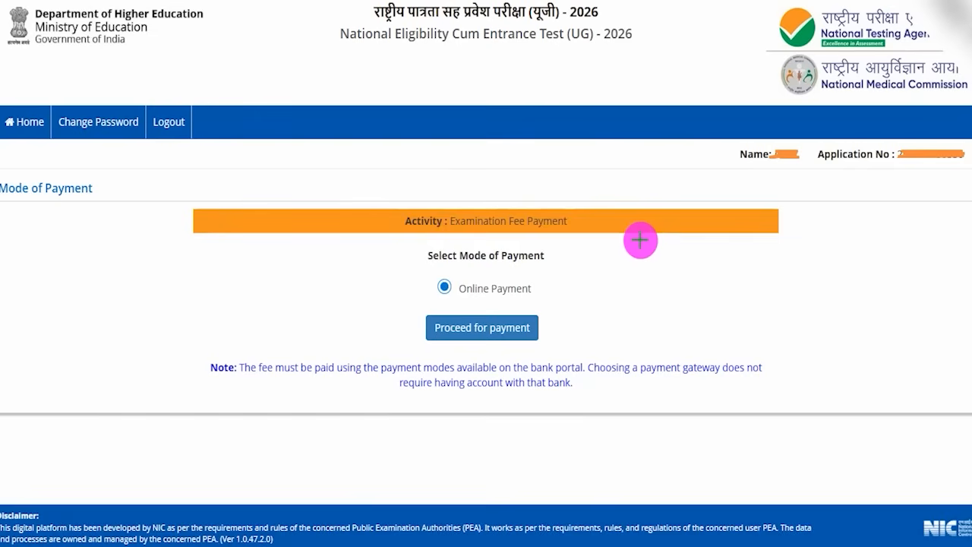
Step: Choose Online Payment as the mode for the examination fee and proceed for payment
left_click_drag(592, 197, 634, 150)
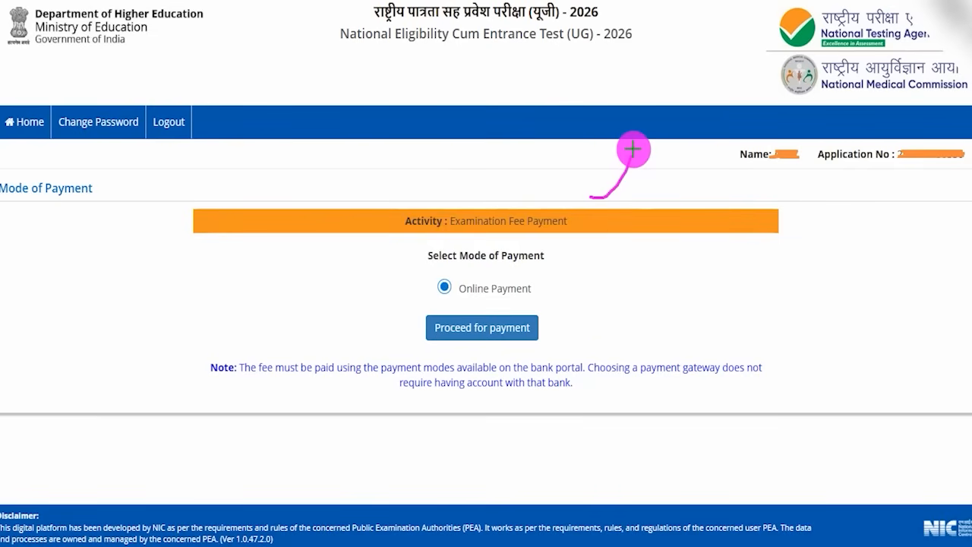
left_click_drag(622, 163, 560, 251)
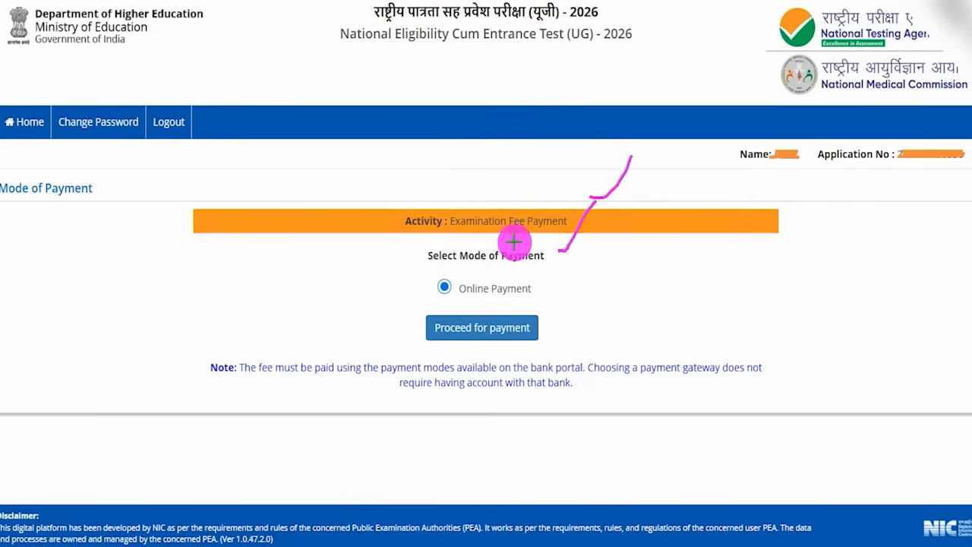
left_click(448, 287)
left_click_drag(452, 287, 482, 245)
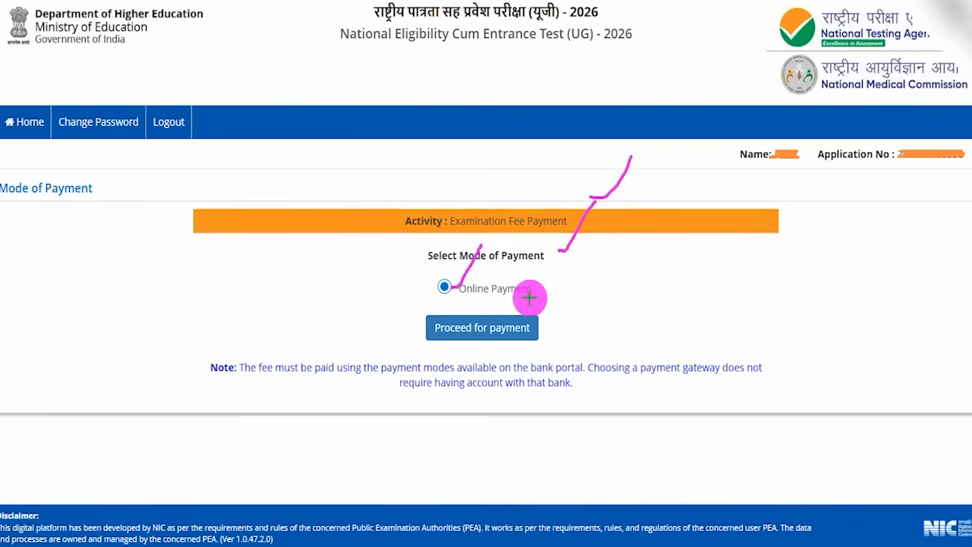
left_click_drag(755, 298, 554, 328)
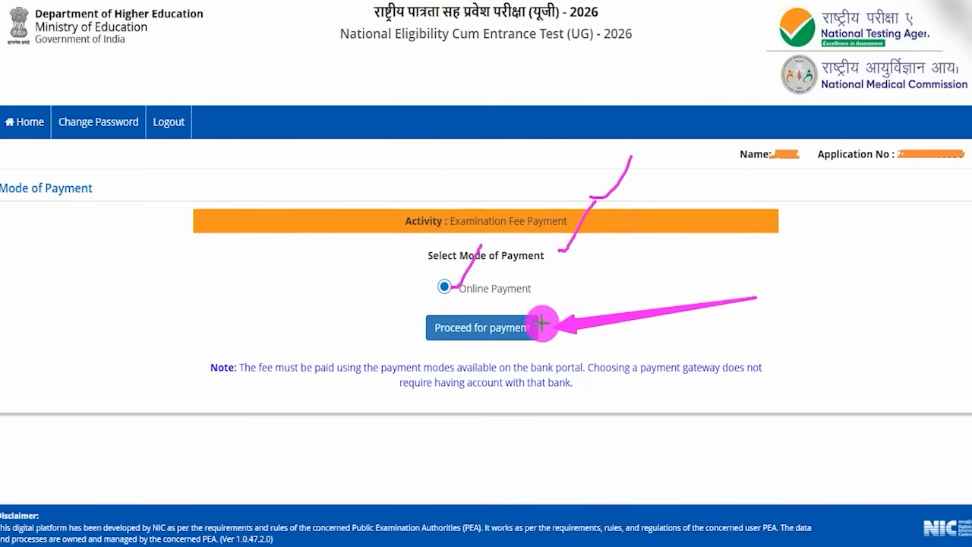
left_click(535, 326)
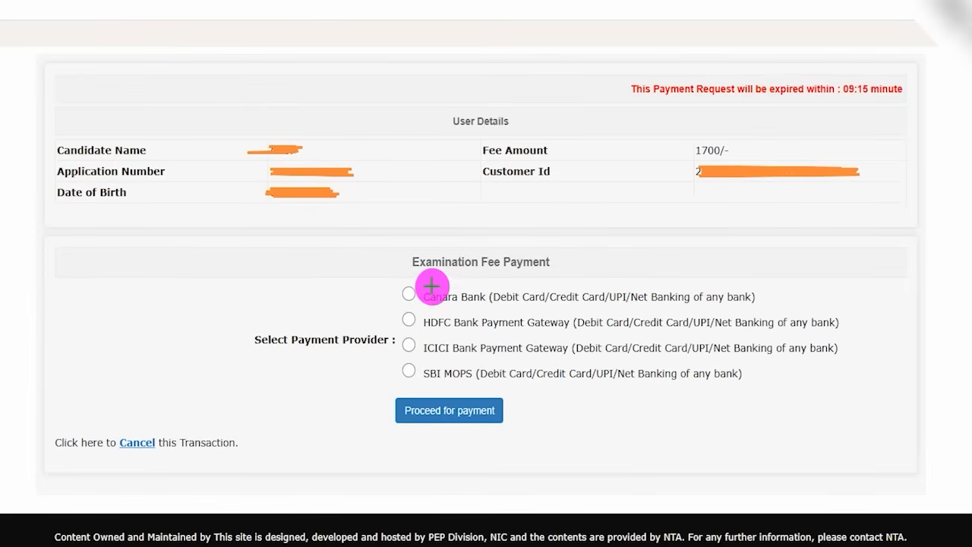
Step: Review the available payment providers, choose SBI MOPS for the examination fee and proceed for payment
mouse_move(433, 286)
left_mouse_down()
mouse_move(432, 317)
mouse_move(459, 293)
mouse_move(434, 342)
mouse_move(459, 319)
left_mouse_up()
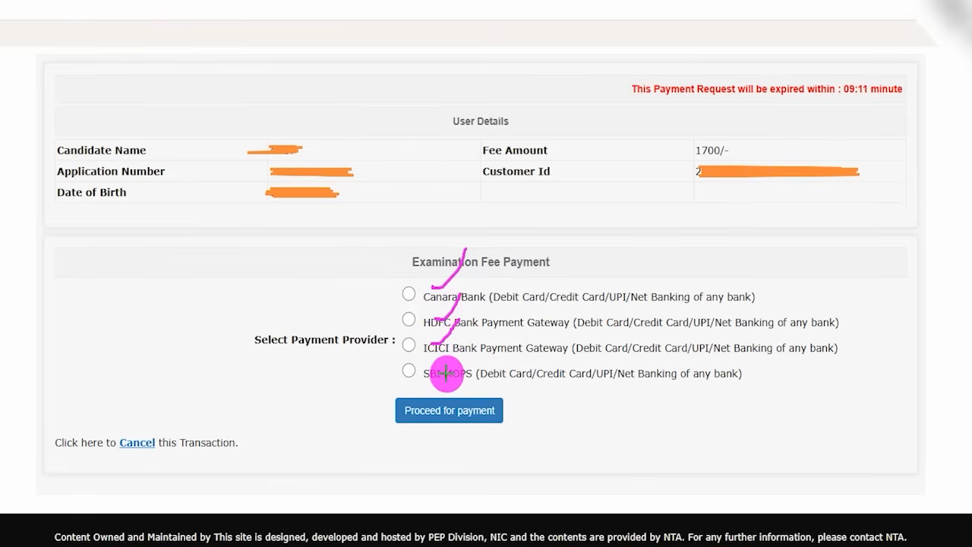
left_click_drag(444, 376, 480, 331)
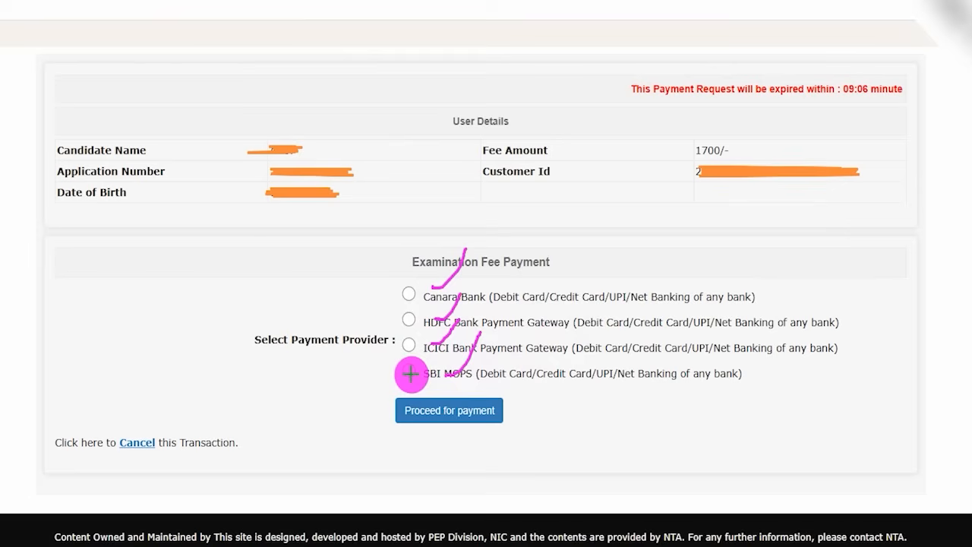
left_click_drag(405, 369, 422, 355)
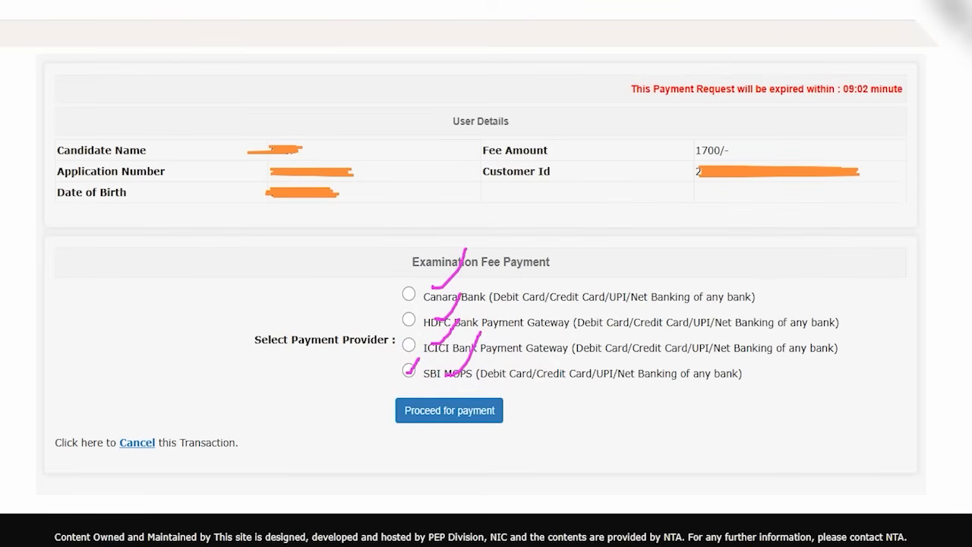
left_click_drag(712, 400, 519, 411)
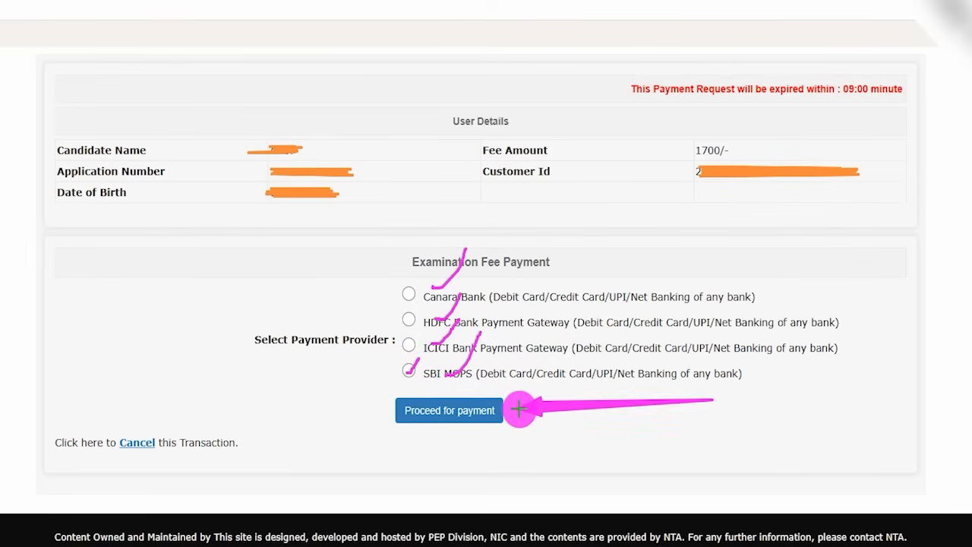
left_click(498, 407)
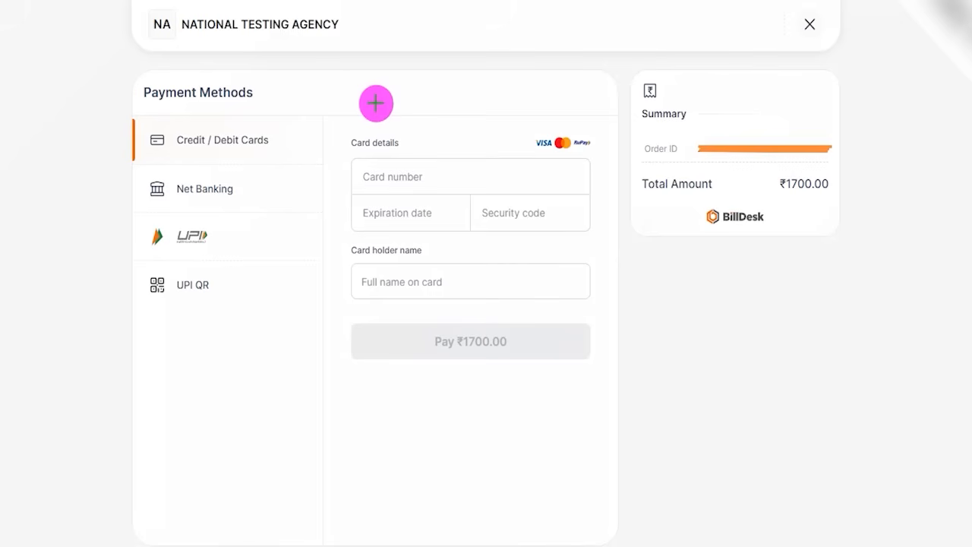
Step: Examine the payment methods offered, Credit / Debit Cards, Net Banking, UPI and UPI QR, along with the card details form
mouse_move(302, 95)
left_mouse_down()
mouse_move(327, 82)
mouse_move(351, 42)
left_mouse_up()
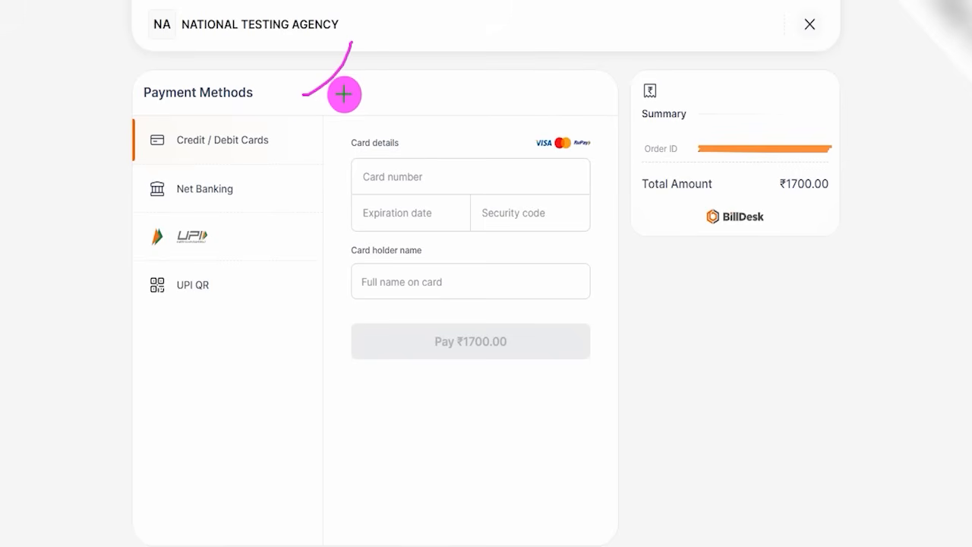
left_click_drag(302, 116, 272, 148)
left_click_drag(291, 169, 267, 193)
left_click_drag(243, 246, 262, 223)
left_click_drag(228, 293, 251, 279)
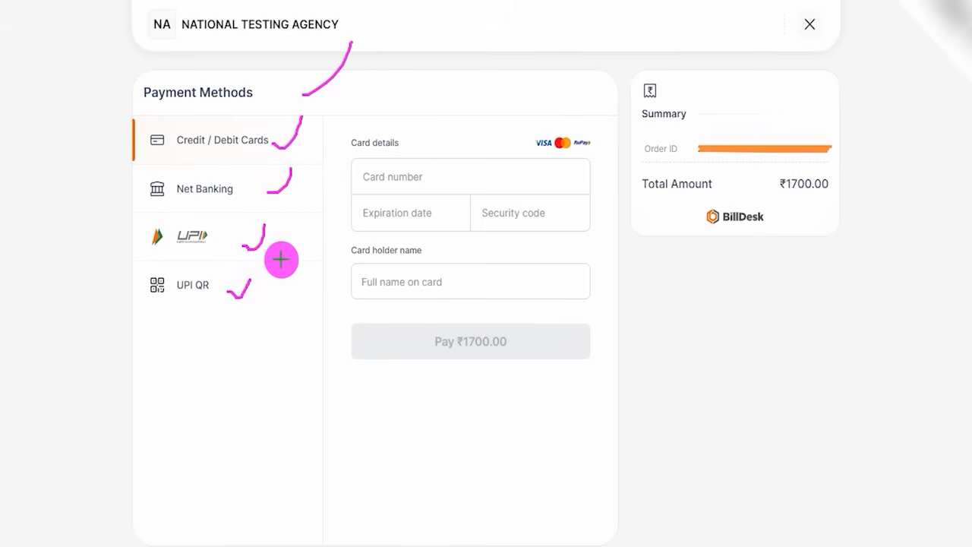
mouse_move(221, 215)
left_mouse_down()
mouse_move(123, 235)
mouse_move(232, 244)
left_mouse_up()
left_click(212, 239)
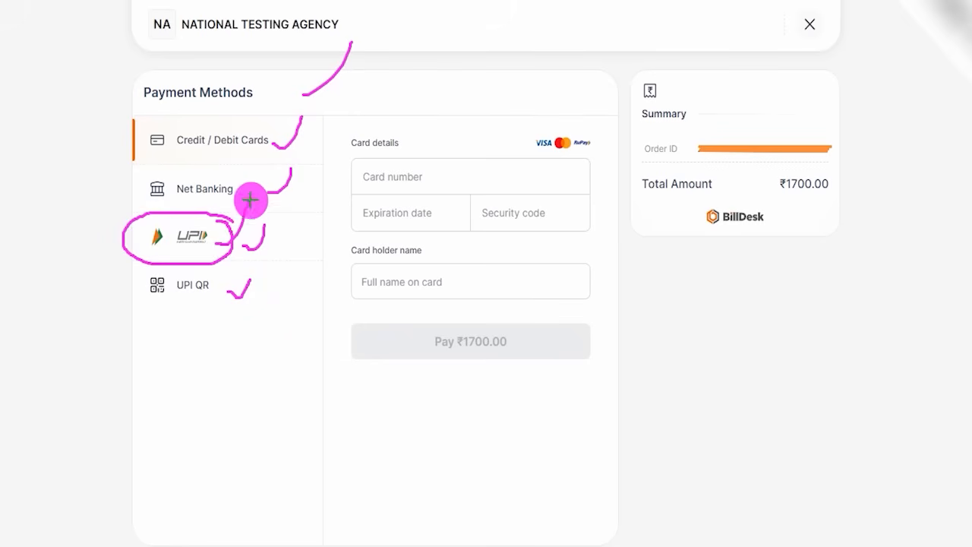
mouse_move(416, 149)
left_mouse_down()
mouse_move(454, 121)
mouse_move(461, 100)
left_mouse_up()
left_click_drag(408, 239, 454, 196)
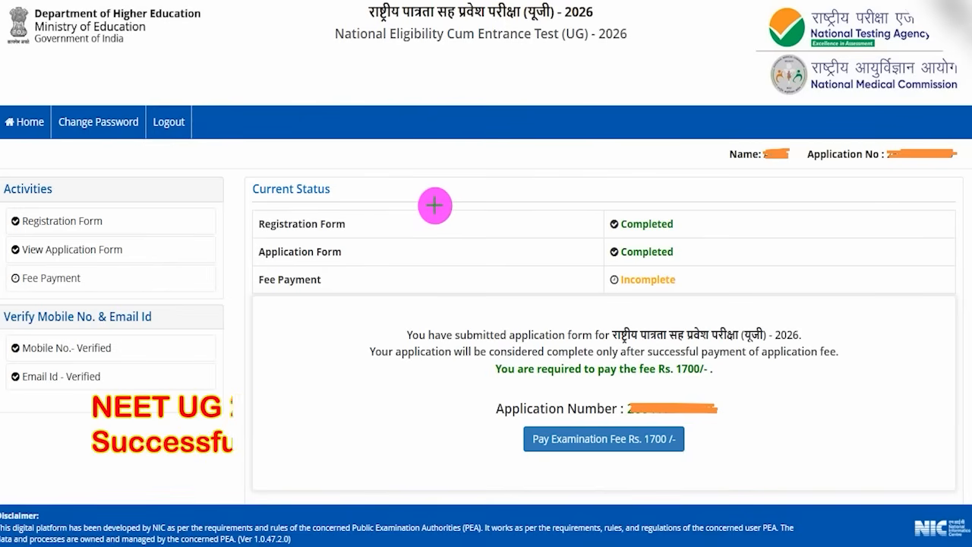
Step: Check the current status of the registration form, application form and fee payment, and the submission notice below it
left_click_drag(433, 190, 493, 124)
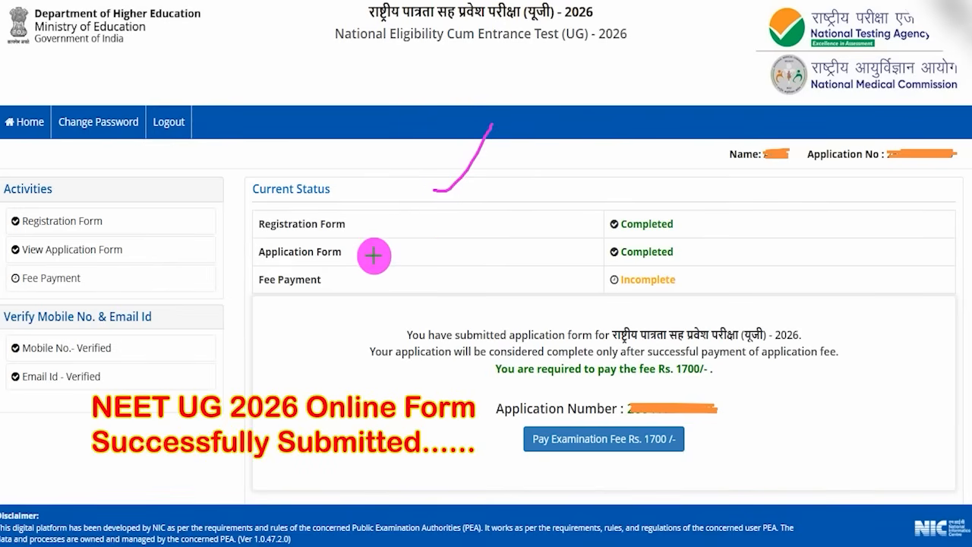
left_click_drag(454, 256, 499, 214)
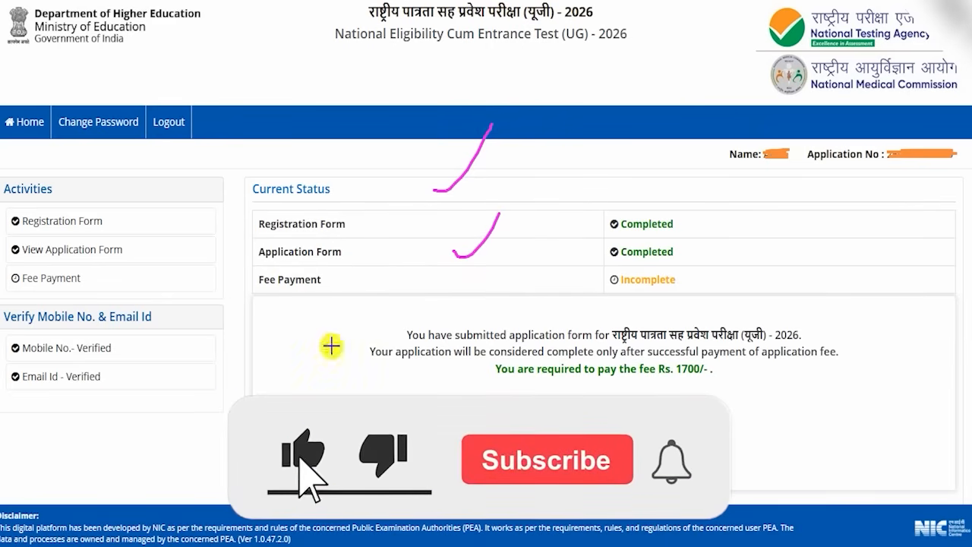
left_click_drag(326, 344, 375, 294)
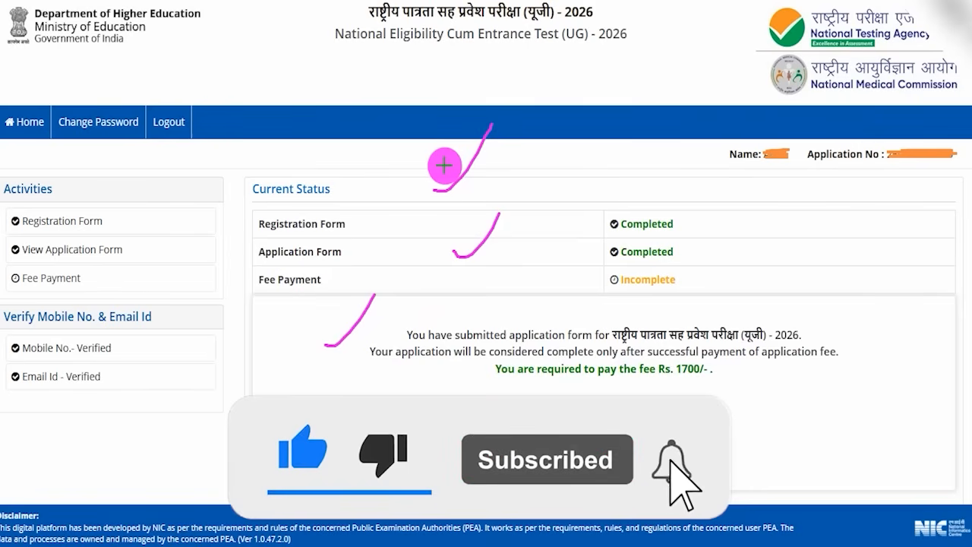